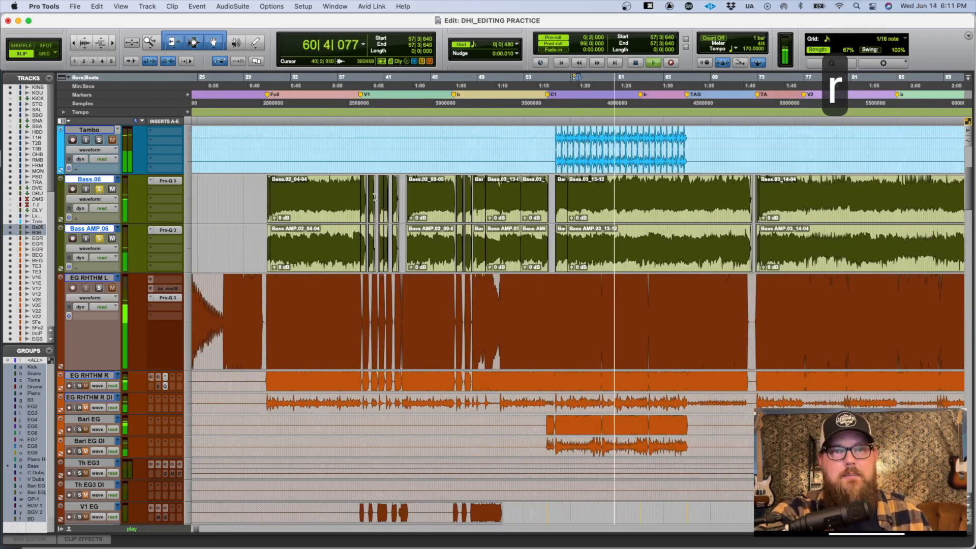
Step: Stop playback and inspect the clips on the two bass tracks around the C1 marker
key("t")
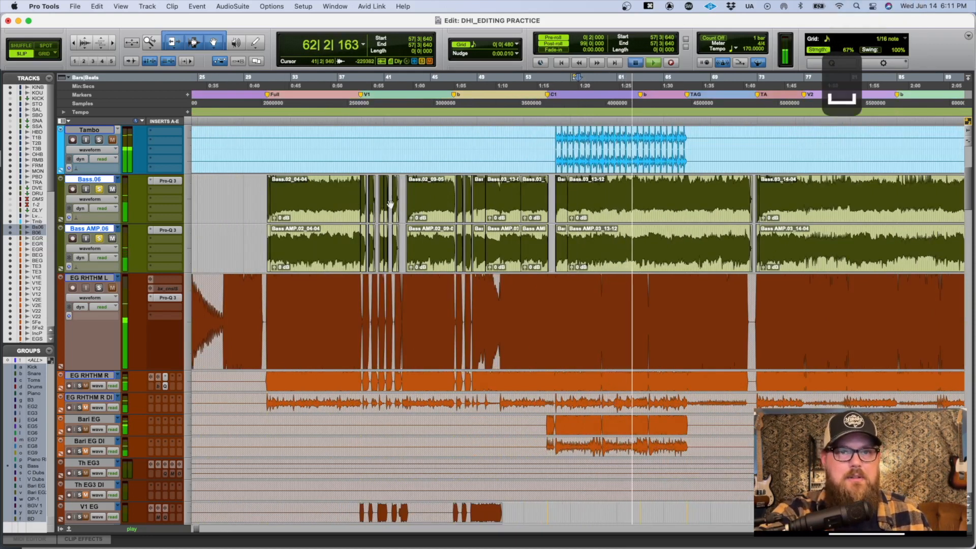
key("space")
key("t")
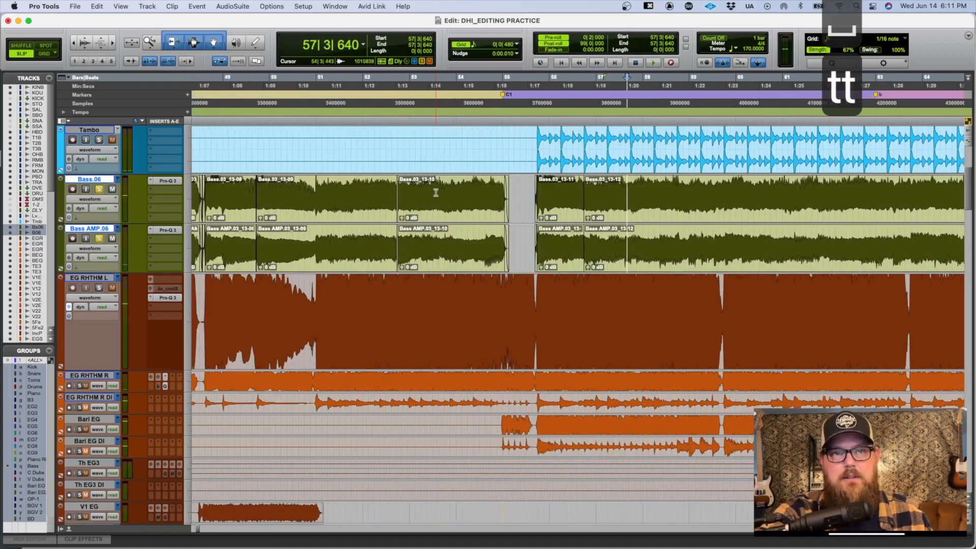
scroll(424, 201, "right", 8)
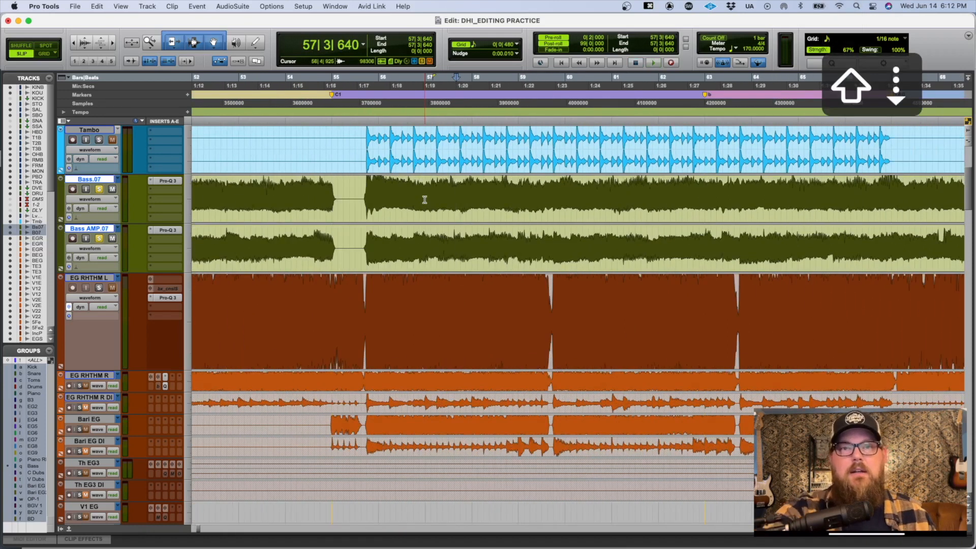
Step: Play the song from the bass entry just after the C1 marker, check the mixer levels, and stop playback
left_click(370, 183)
key("r")
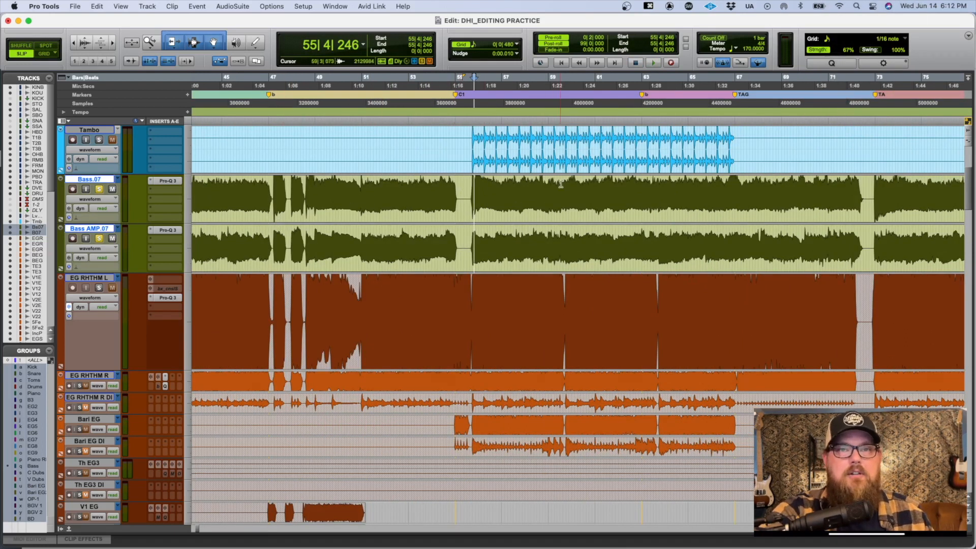
key("space")
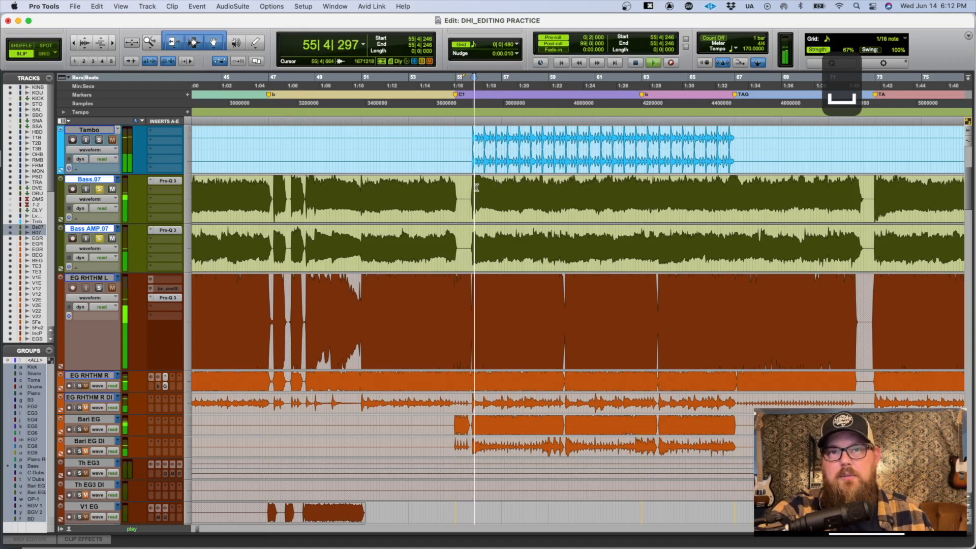
key("super+grave")
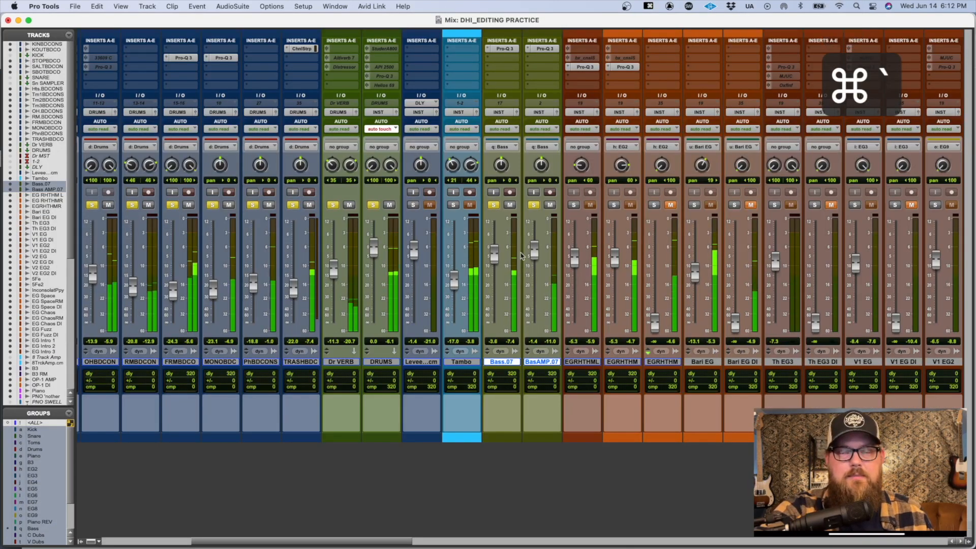
key("super+grave")
key("r")
key("r")
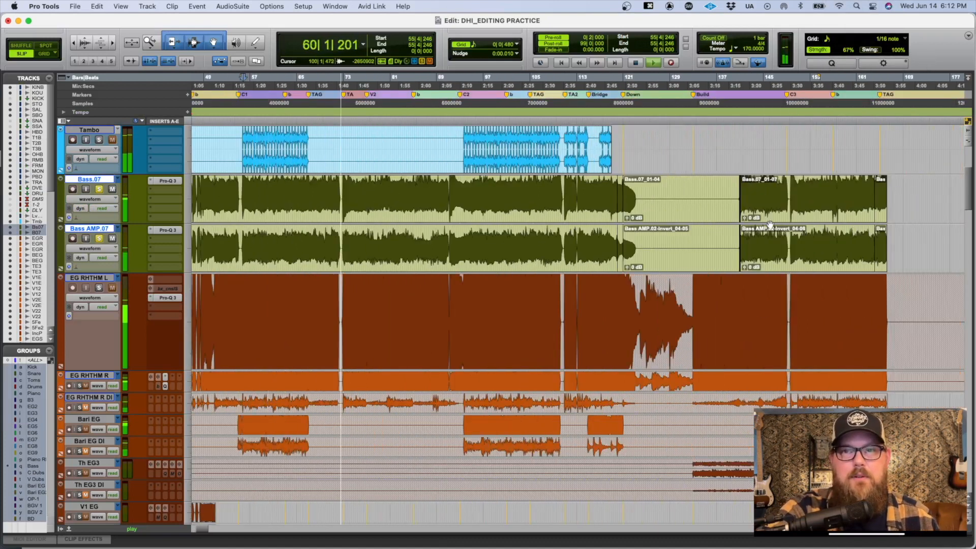
key("space")
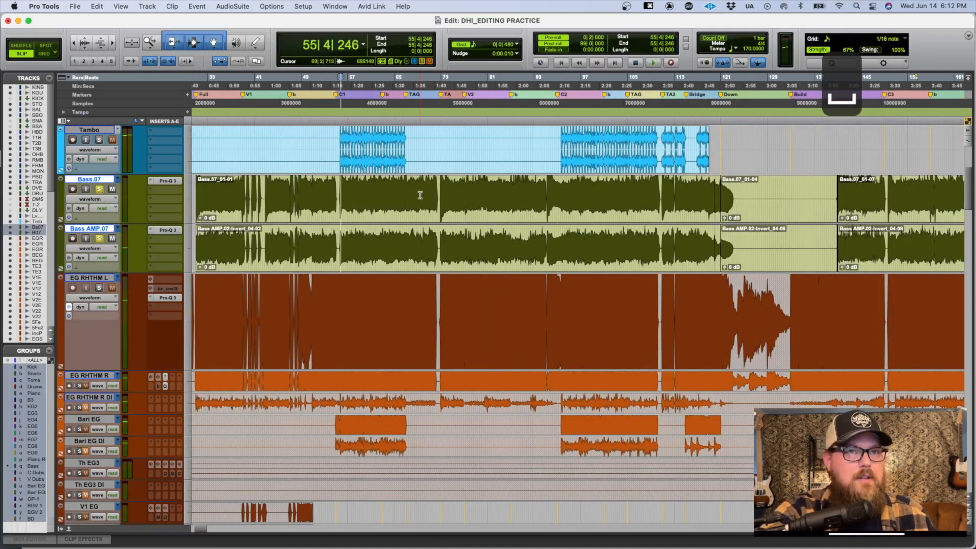
Step: Select all clips on the Bass.07 and Bass AMP.07 tracks and bring up the Mix window
key("super+a")
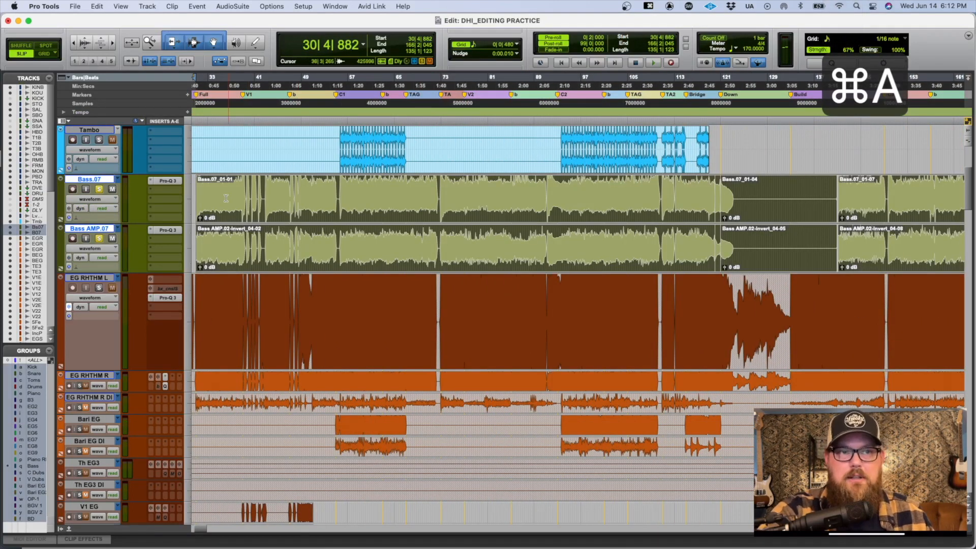
key("super+grave")
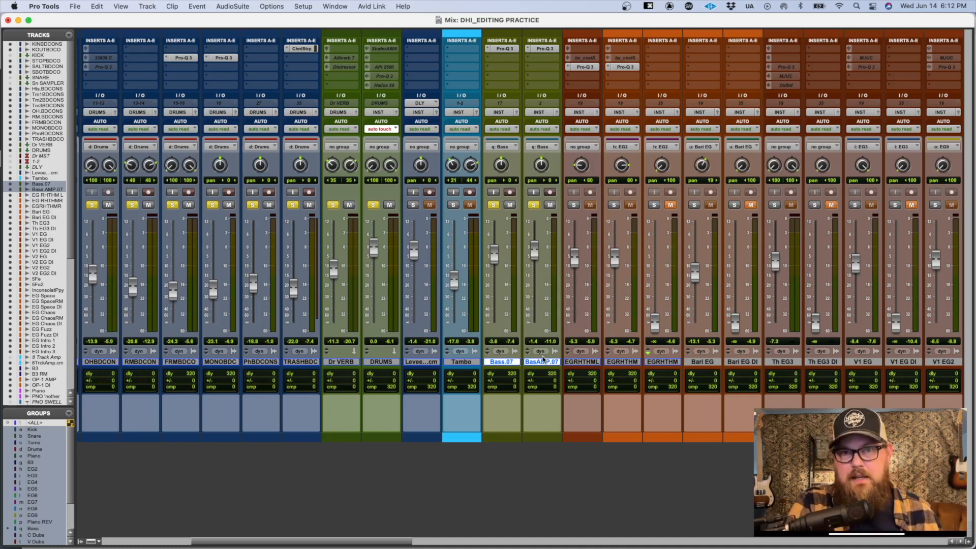
key("shift+super+n")
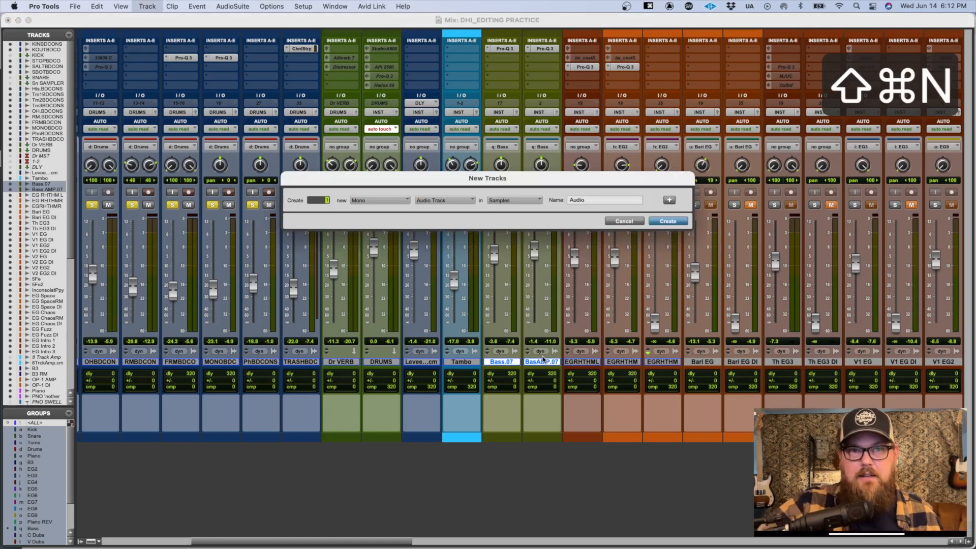
left_click(427, 201)
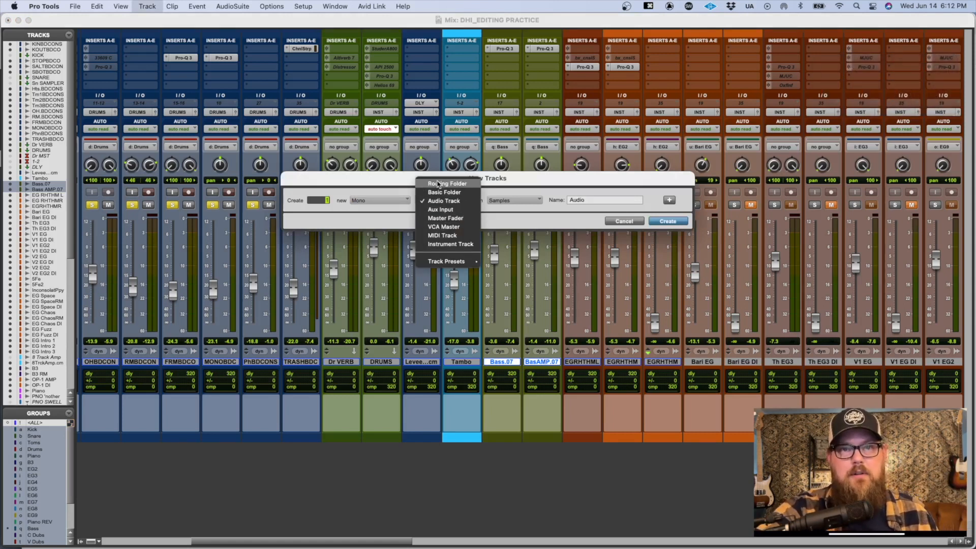
left_click(438, 184)
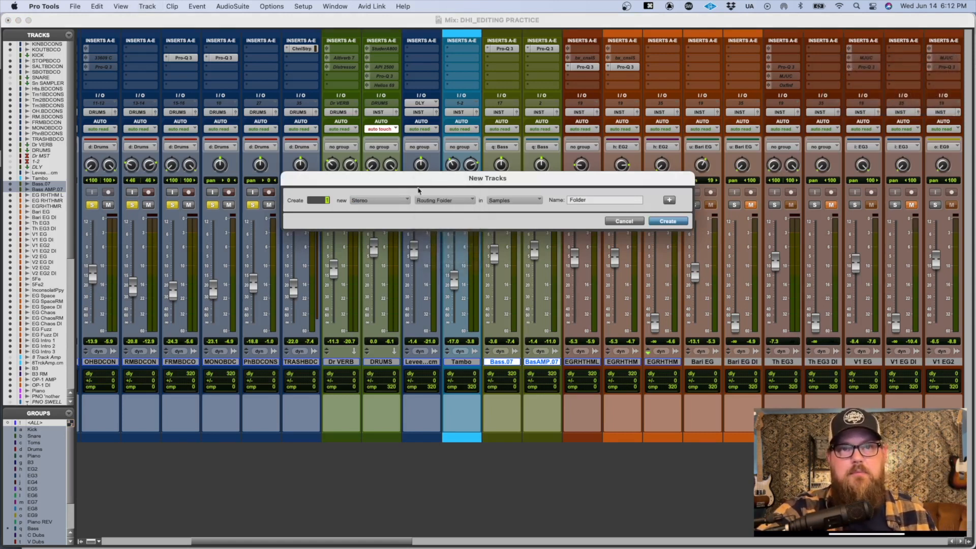
left_click(376, 203)
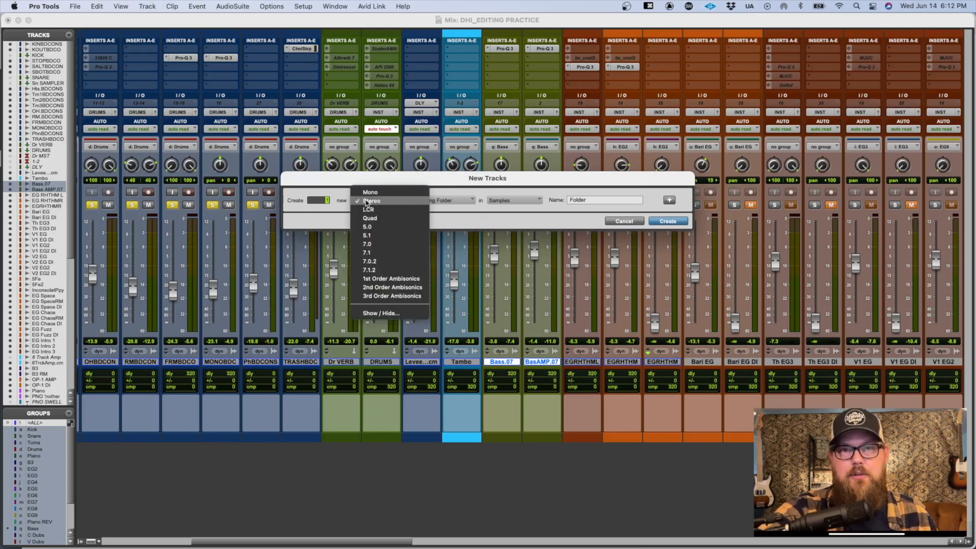
left_click(464, 221)
left_click(609, 221)
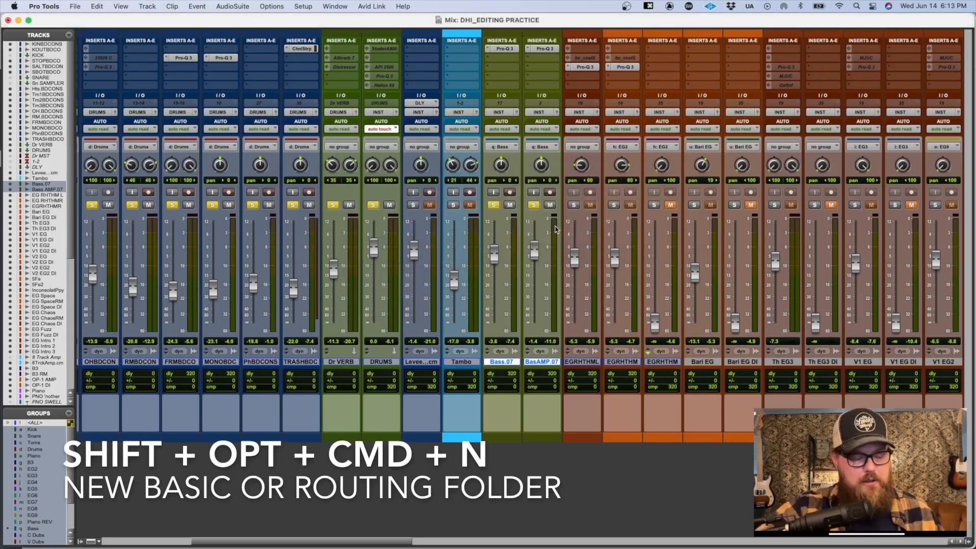
key("alt+shift+super+n")
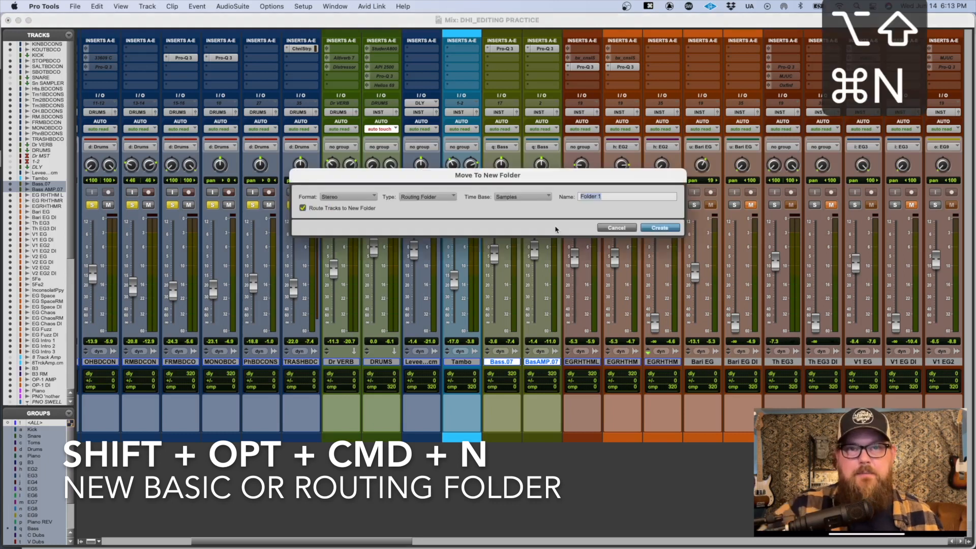
left_click(345, 209)
left_click(303, 209)
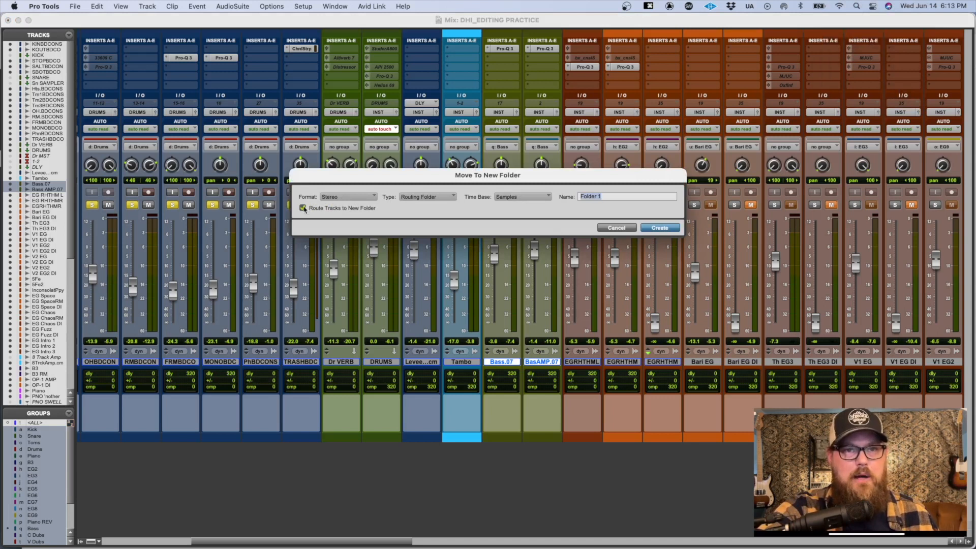
left_click(343, 197)
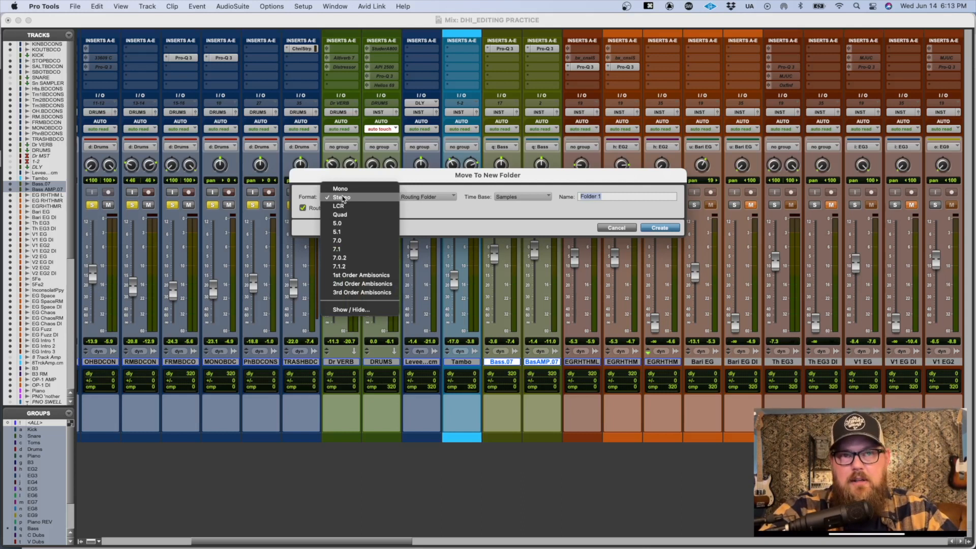
left_click(439, 183)
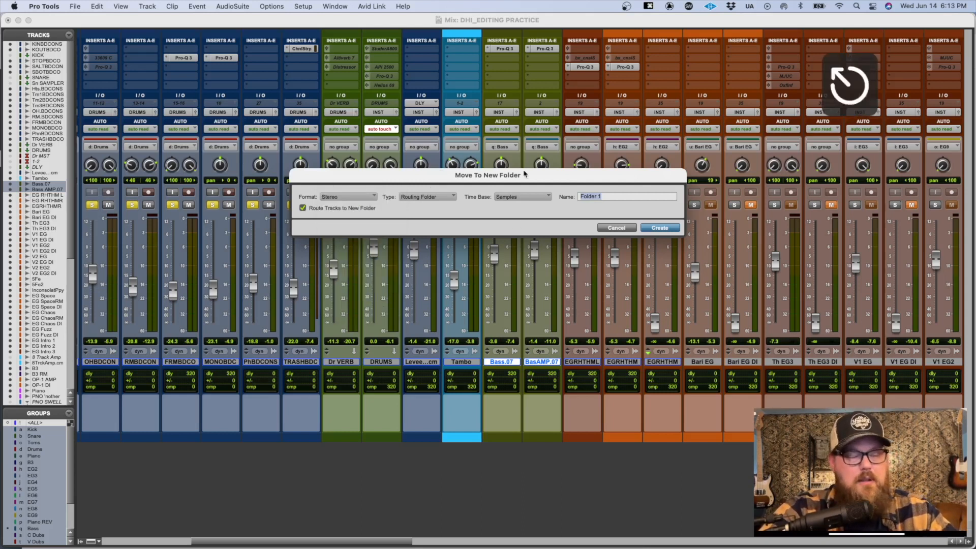
key("Escape")
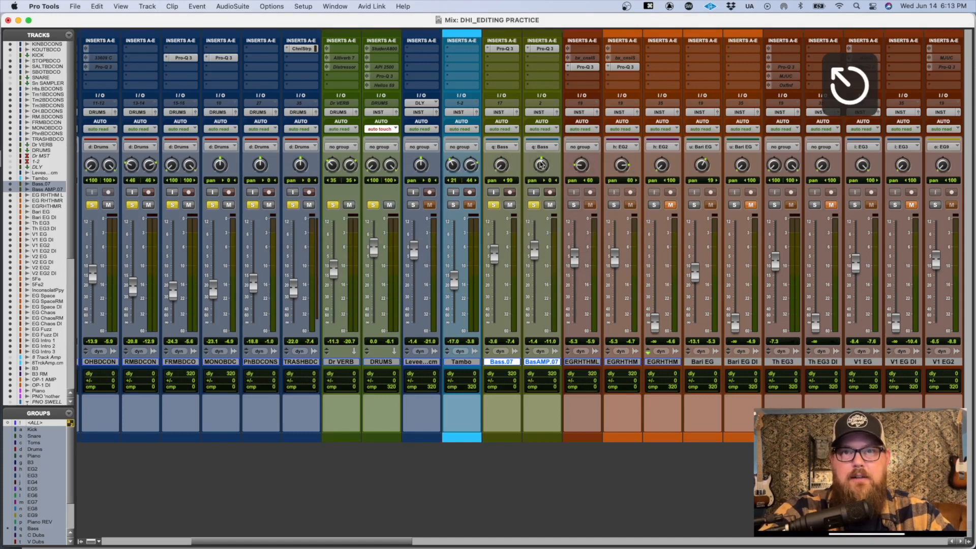
Step: Pan both the BasAMP.07 and Bass.07 tracks to 100
left_click_drag(541, 163, 550, 100)
left_click_drag(503, 169, 546, 149)
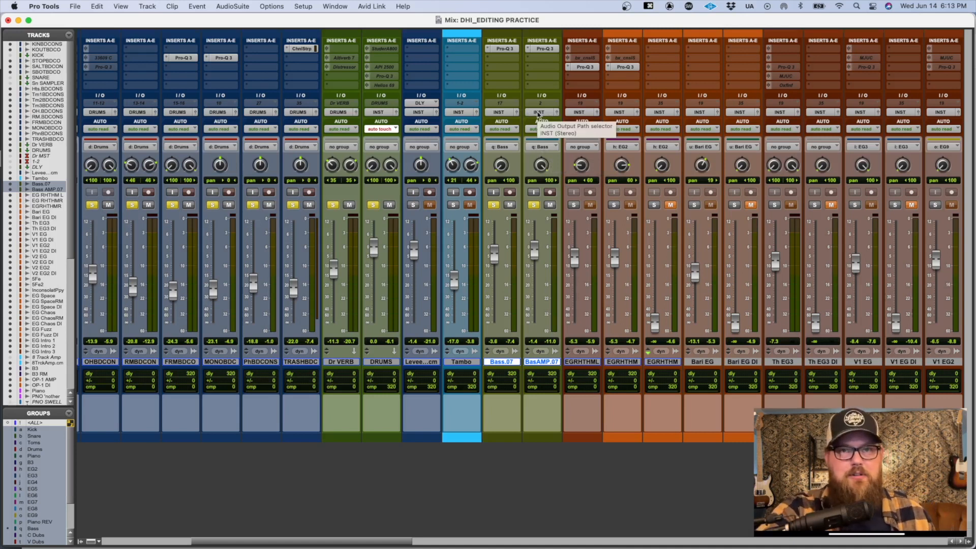
Step: Move the two selected bass tracks into a new mono Routing Folder named BASS, with the tracks routed to it
key("alt+shift+super+n")
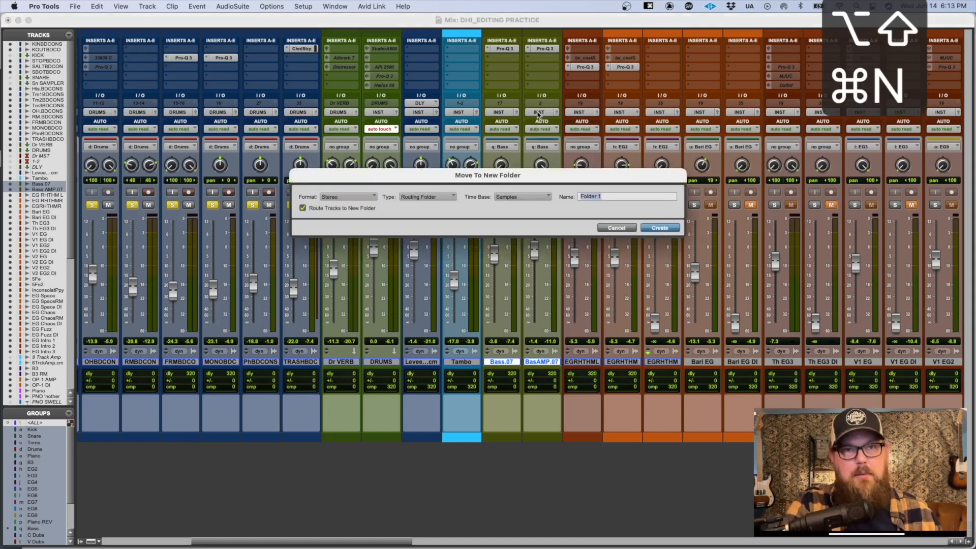
key("super+Left")
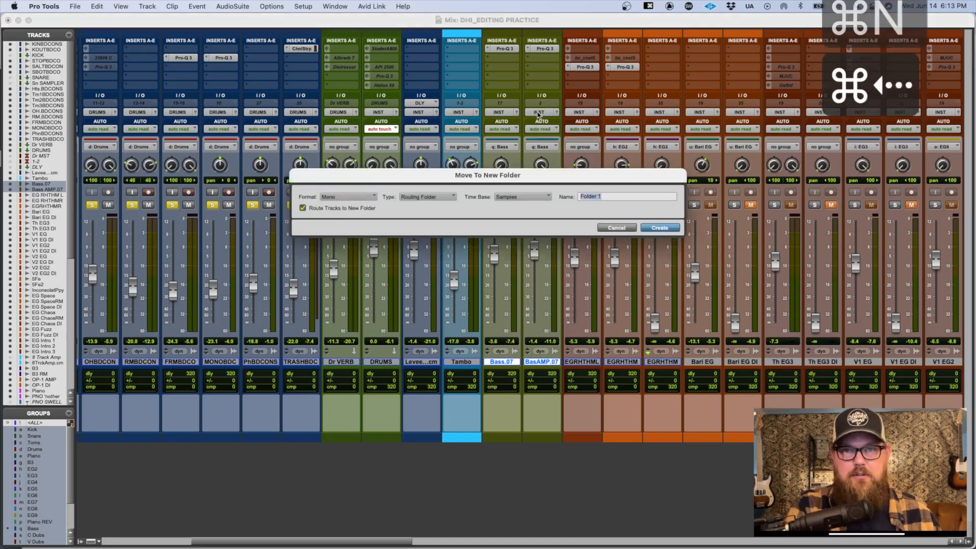
type("BASS")
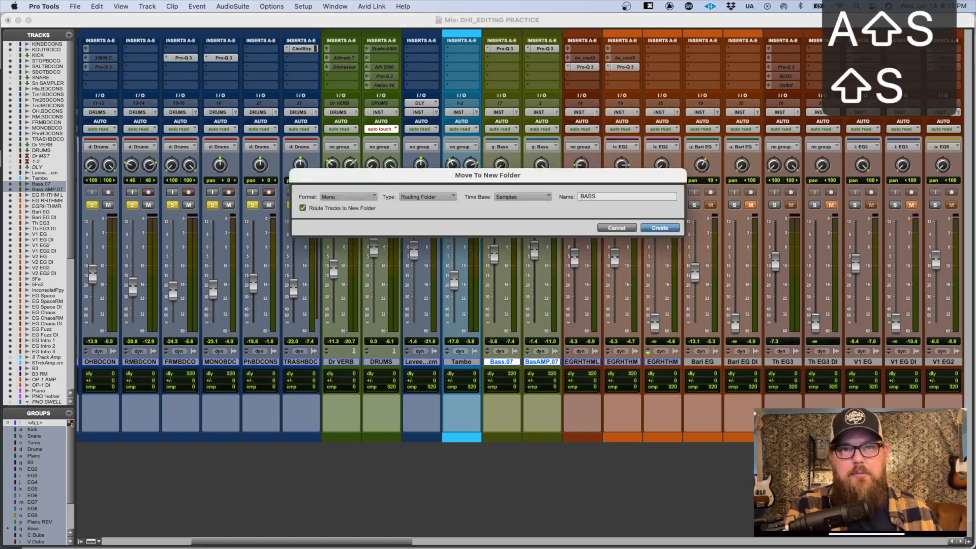
key("Return")
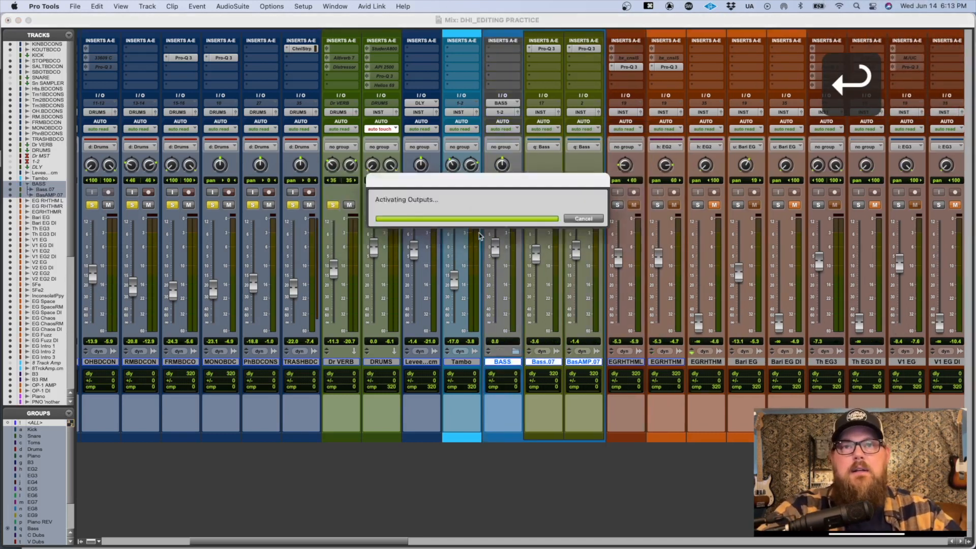
Step: Set the BASS folder's output to INST (Stereo) and collapse the folder
left_click(498, 112)
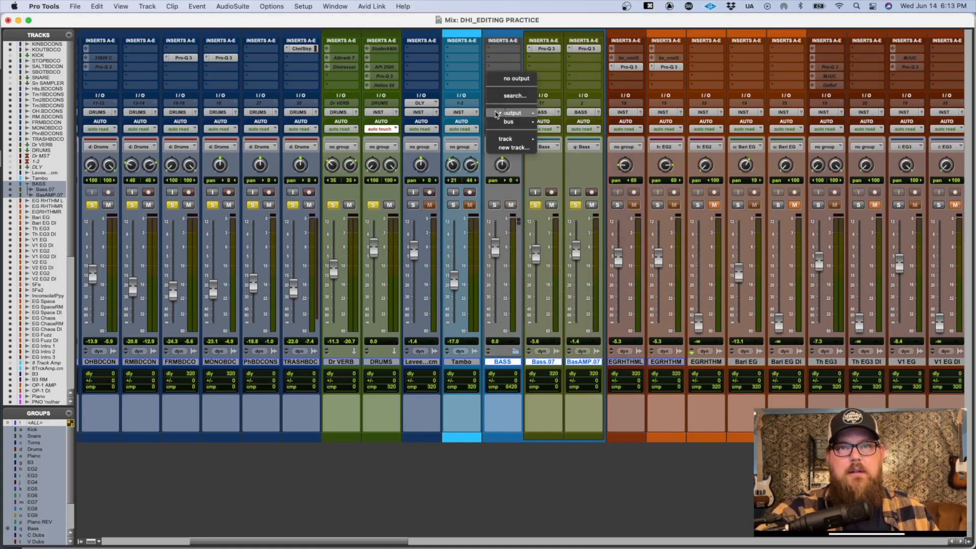
mouse_move(497, 114)
type("inst")
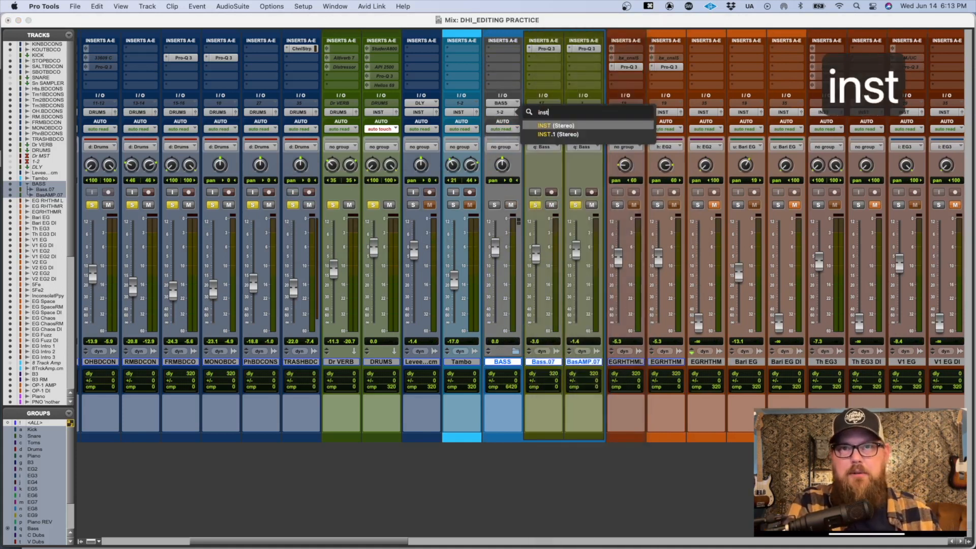
key("Return")
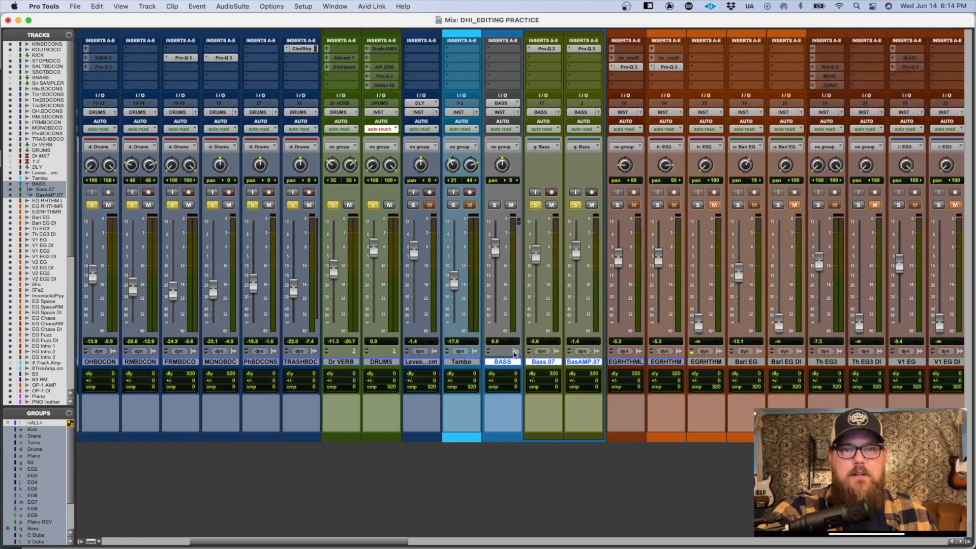
left_click(515, 351)
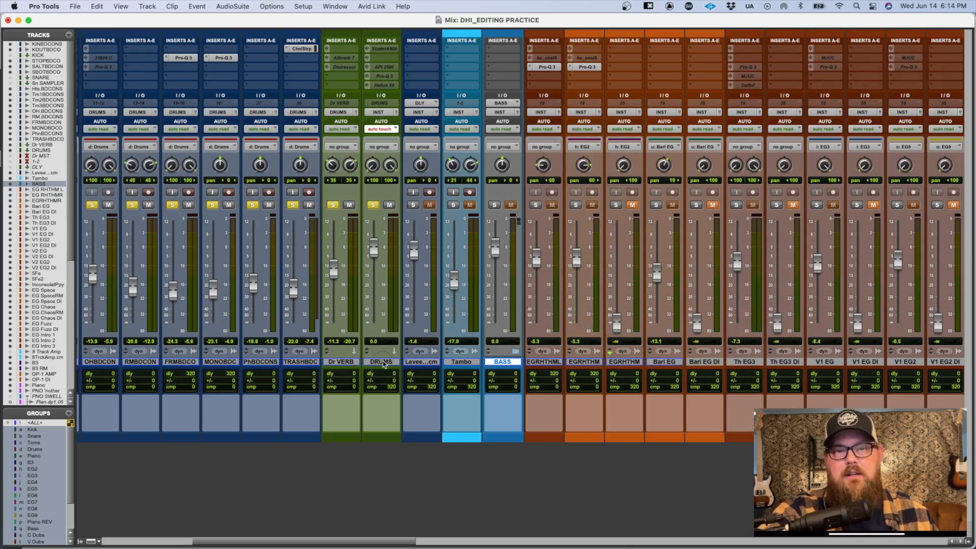
left_click(384, 364)
right_click(384, 364)
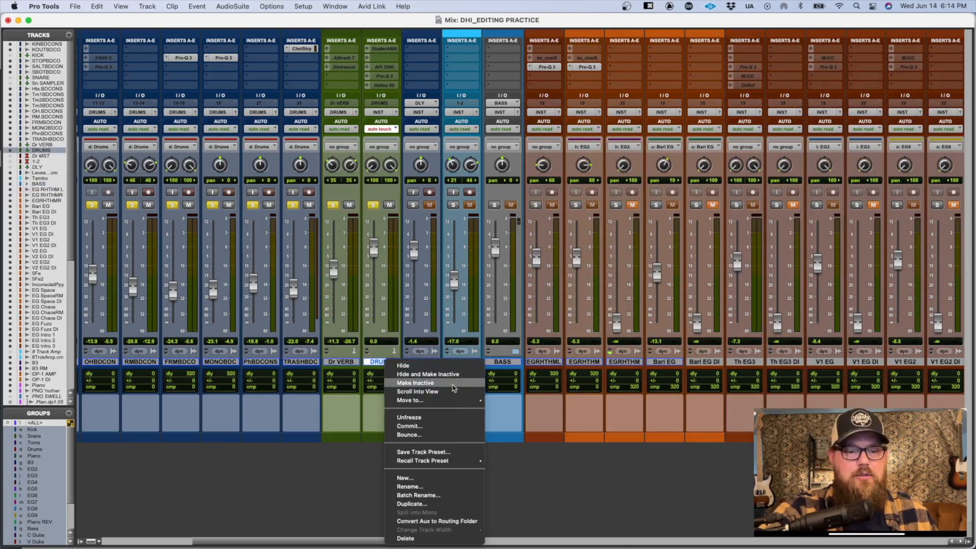
left_click(263, 304)
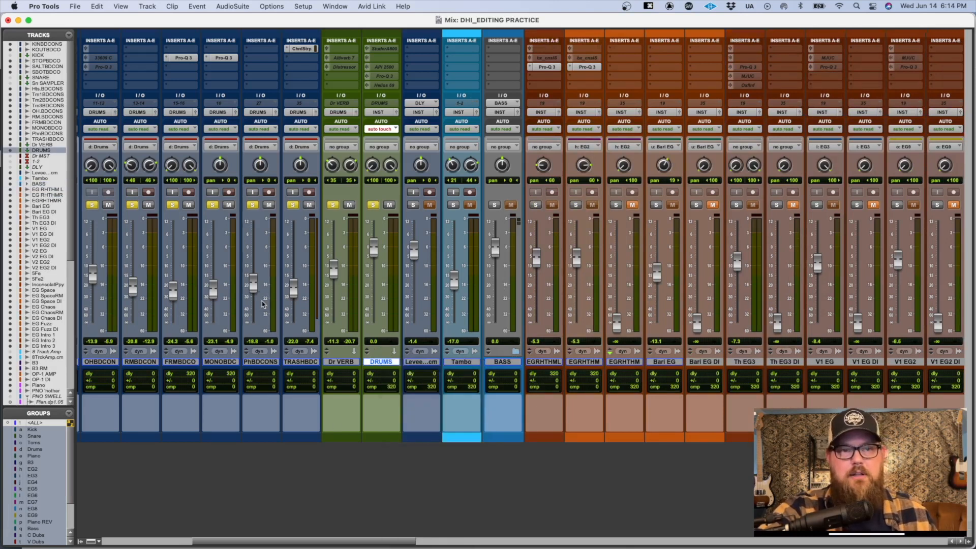
Step: Expand the BASS folder in the mixer to show its two bass tracks
scroll(427, 372, "right", 5)
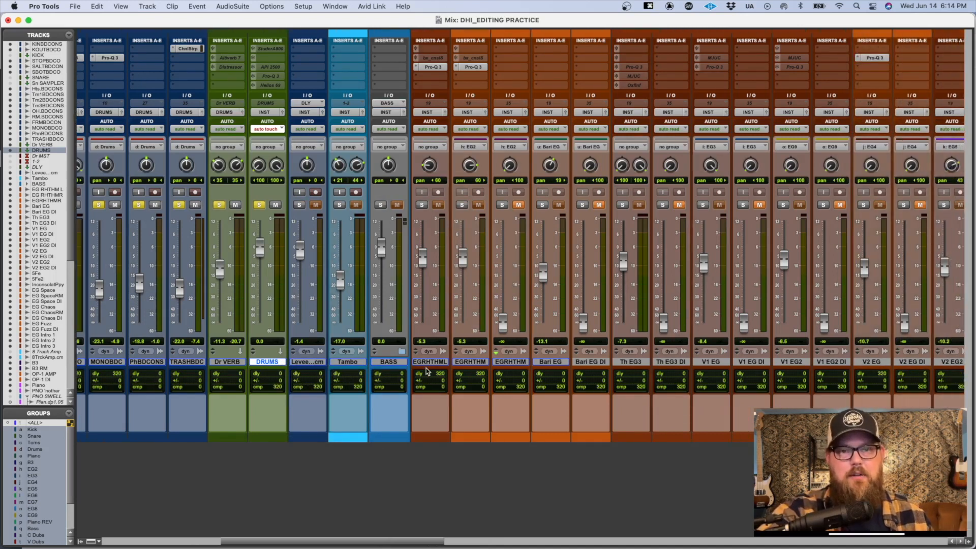
scroll(427, 372, "right", 4)
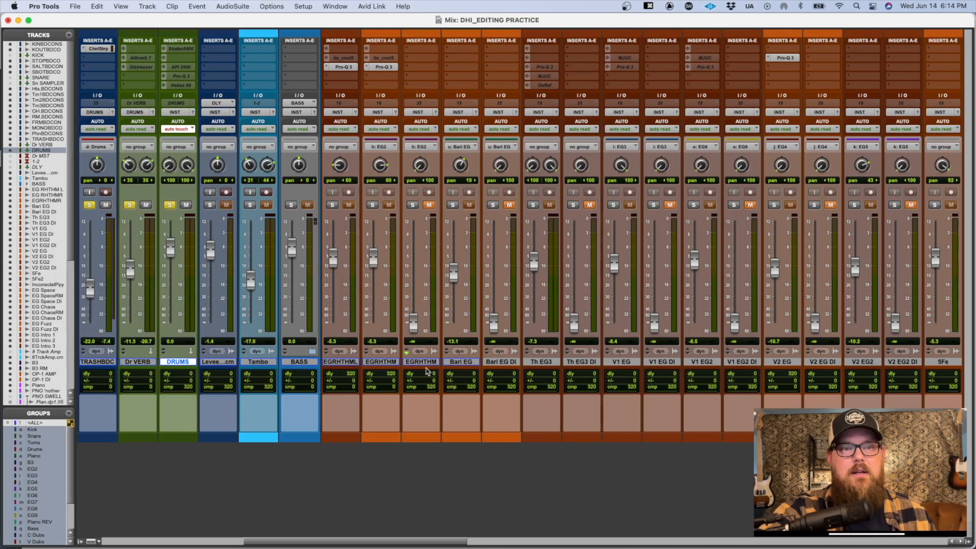
scroll(312, 354, "right", 1)
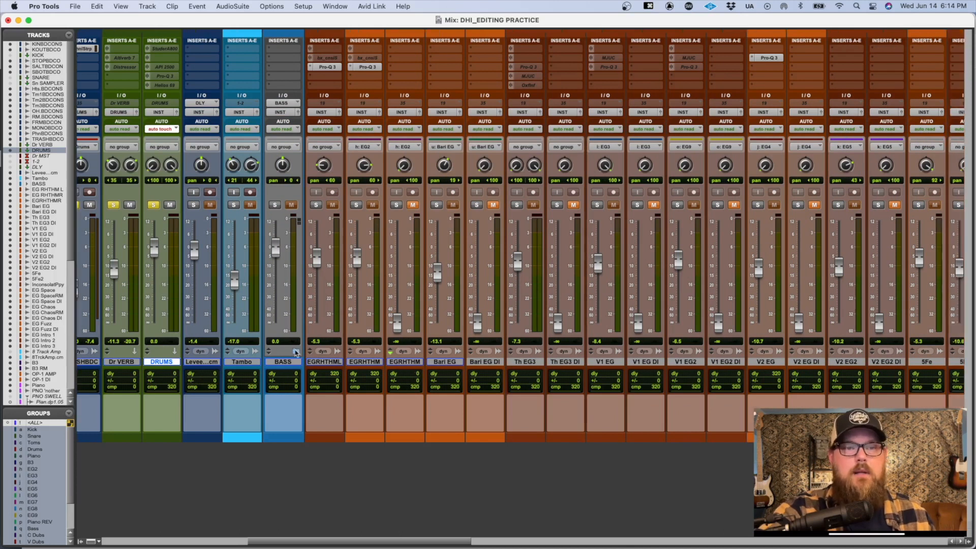
left_click(295, 352)
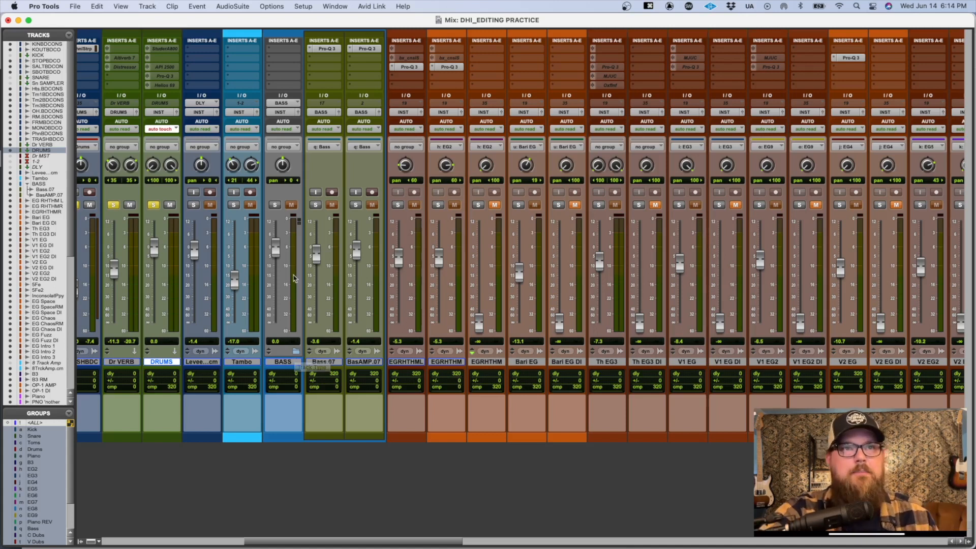
Step: In the Edit window, select the whole bass part on the BASS folder, from about bar 28 to bar 168, and save the session
key("super+grave")
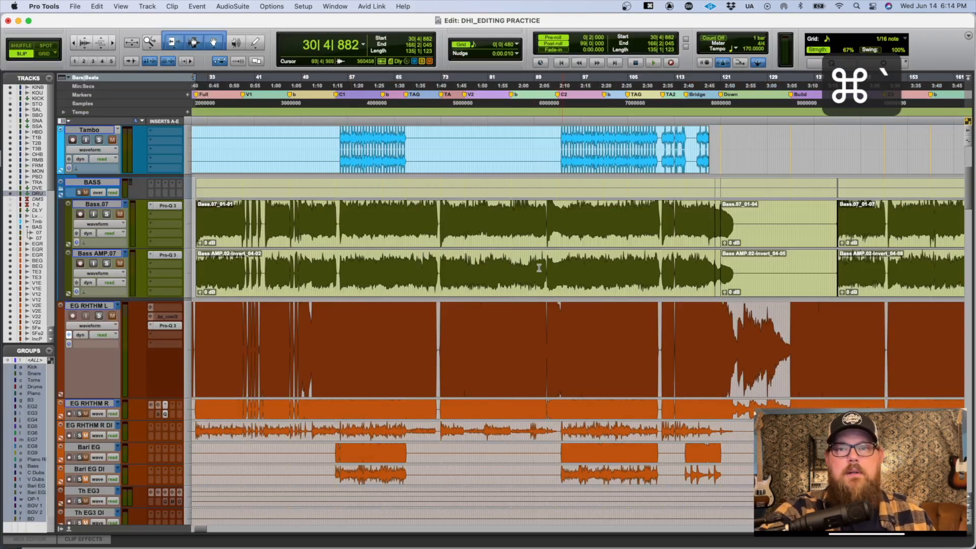
key("super+a")
key("r")
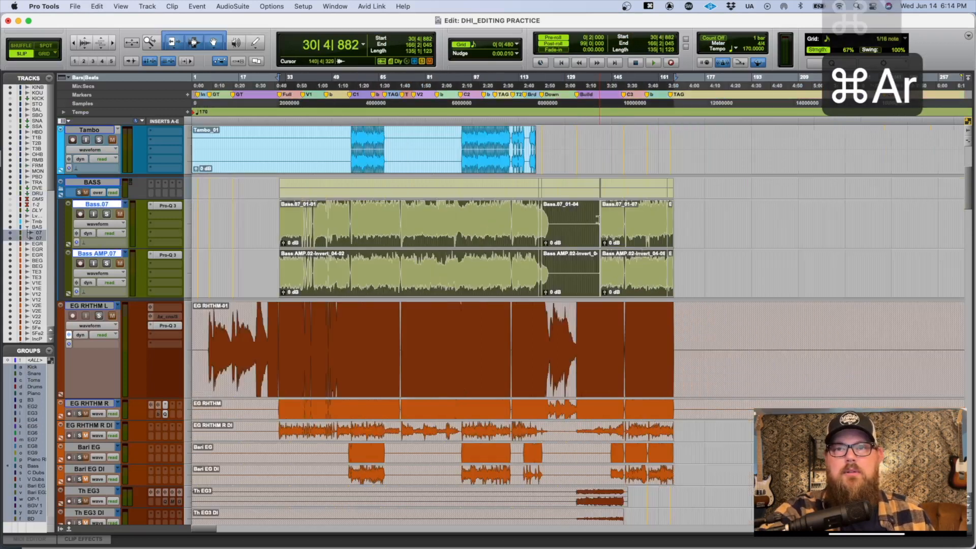
left_click(272, 184)
left_click_drag(272, 184, 680, 185)
key("super+s")
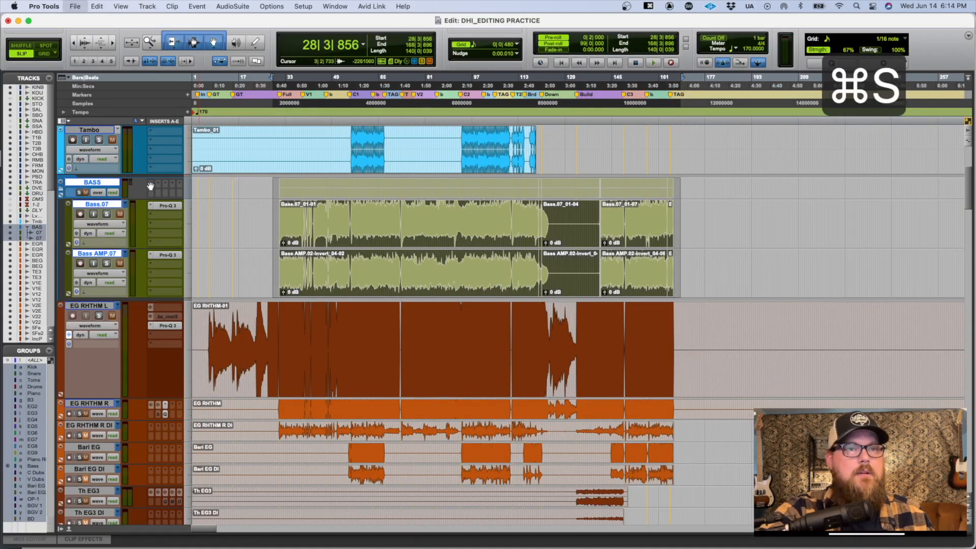
Step: Insert Melodyne (mono) on the BASS folder's first insert, arm Transfer, and close the plug-in window
left_click(155, 185)
mouse_move(204, 185)
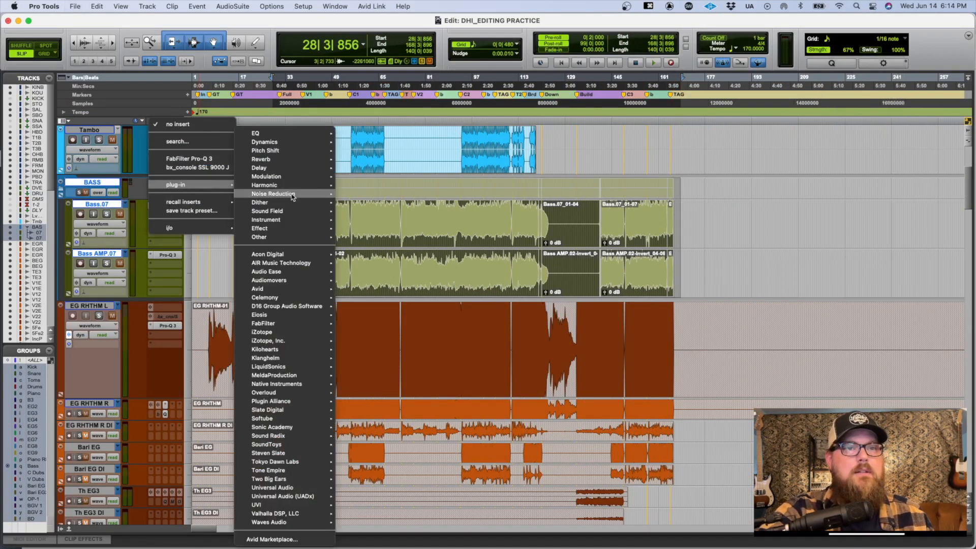
mouse_move(304, 234)
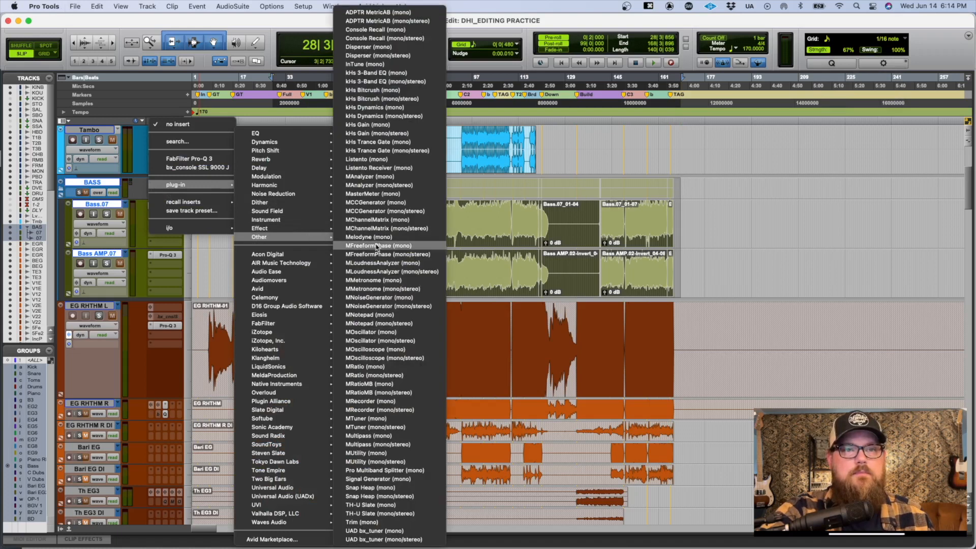
key("Escape")
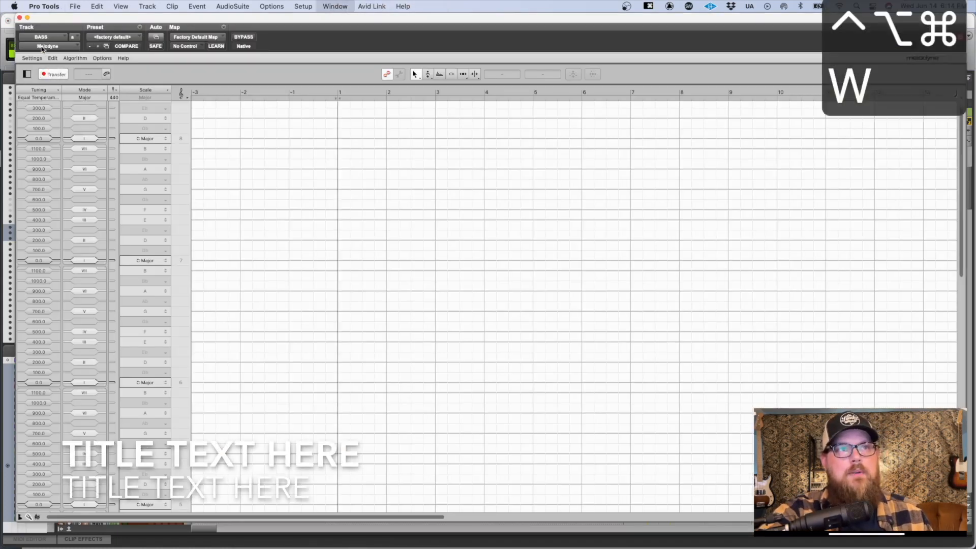
key("ctrl+alt+super+w")
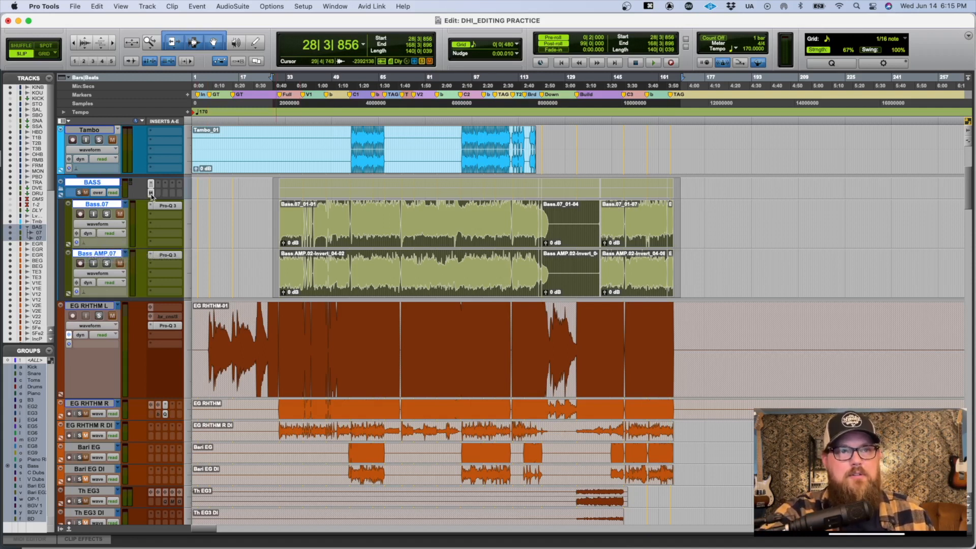
Step: Solo the BASS folder and play the selected range through to transfer the bass audio into Melodyne in real time
key("shift+s")
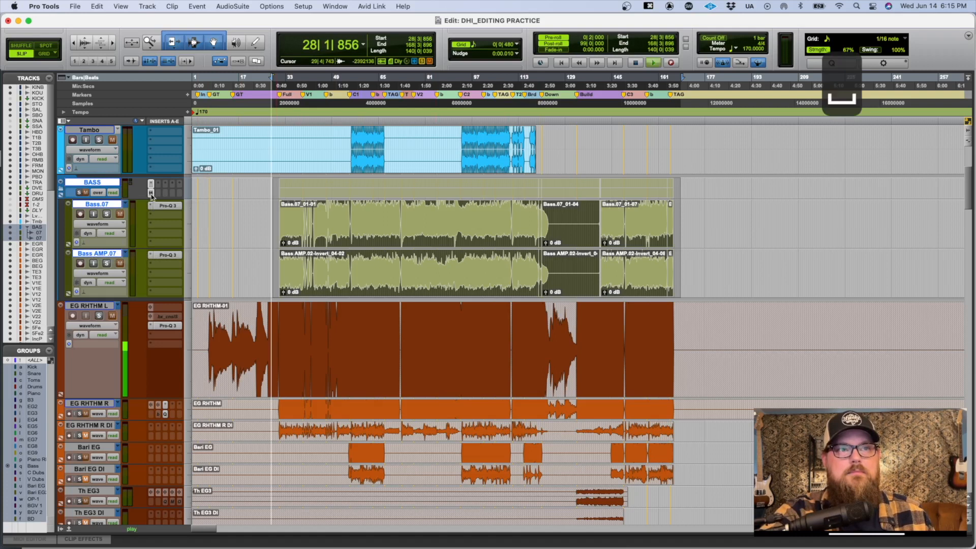
key("space")
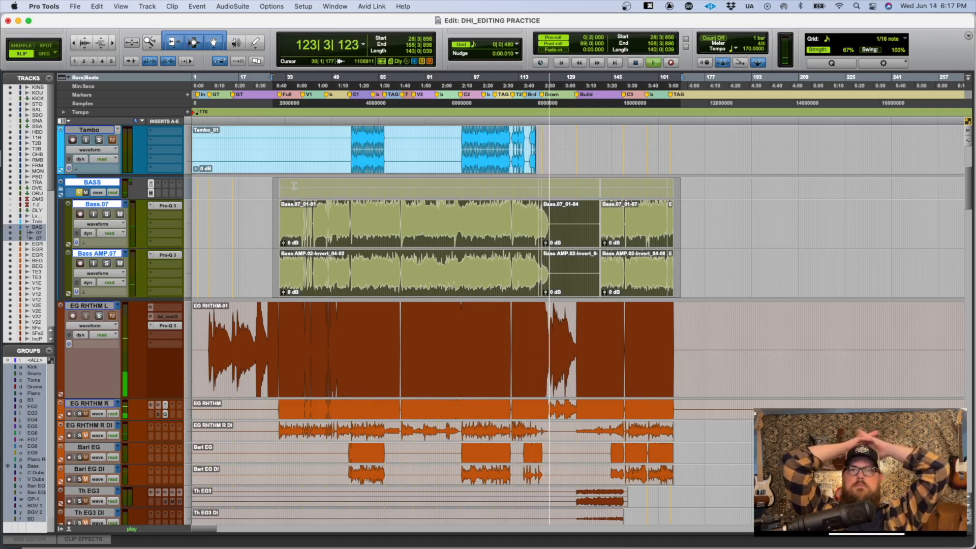
key("space")
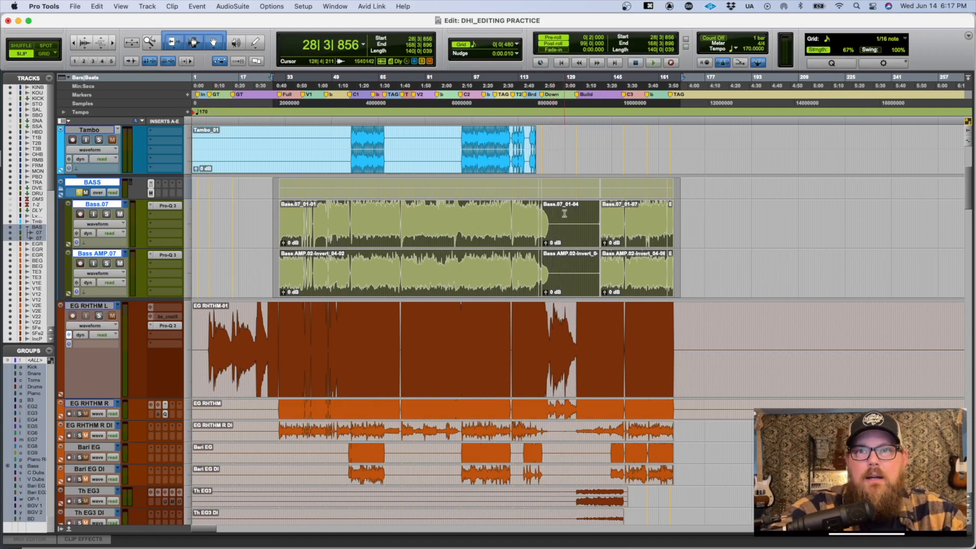
left_click(589, 215)
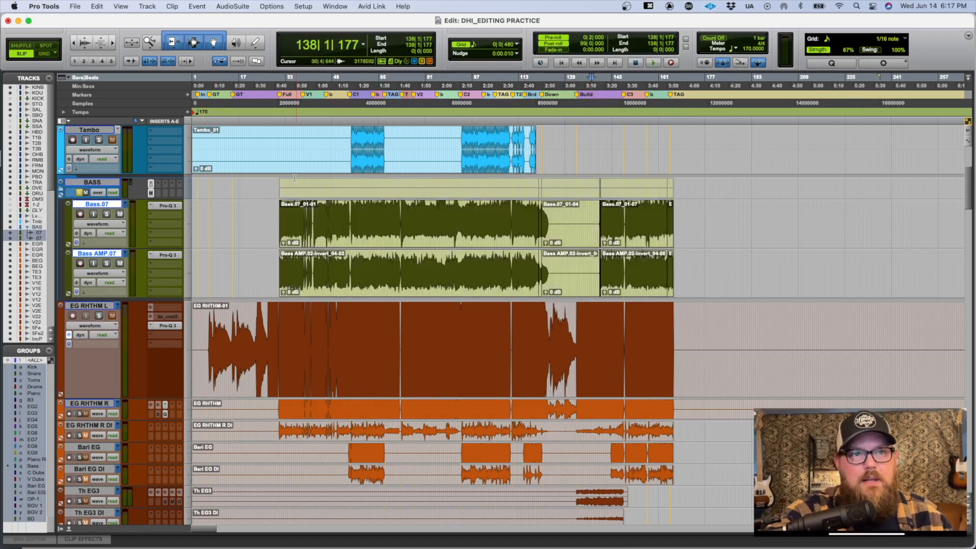
Step: Reopen Melodyne on the BASS folder and examine the transferred bass notes along the timeline, auditioning short passages
left_click(150, 193)
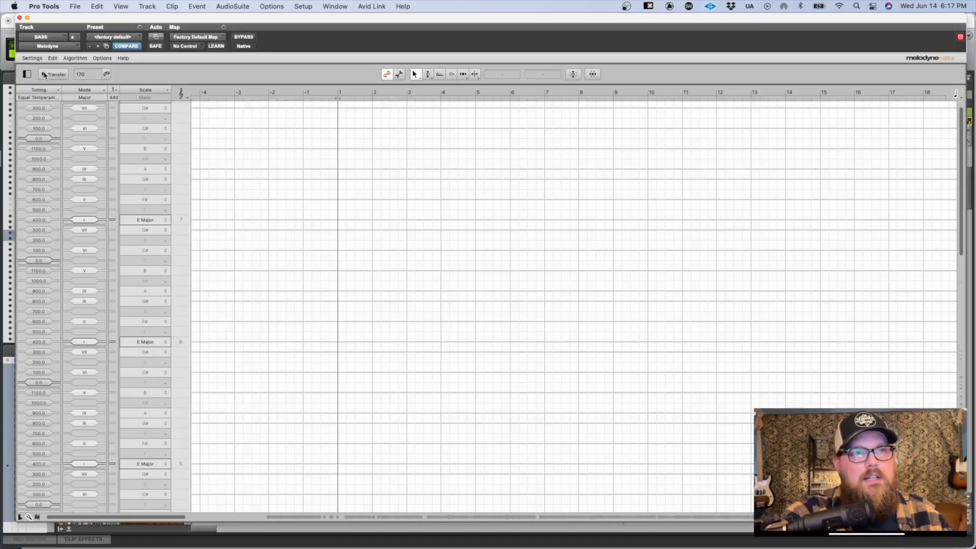
scroll(326, 260, "right", 9)
scroll(326, 260, "down", 11)
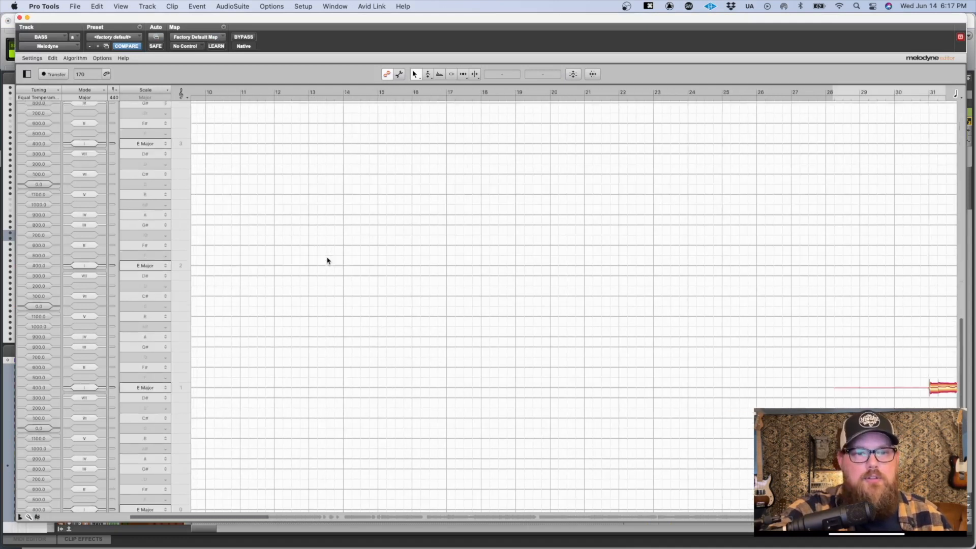
scroll(327, 260, "up", 1)
scroll(401, 279, "right", 9)
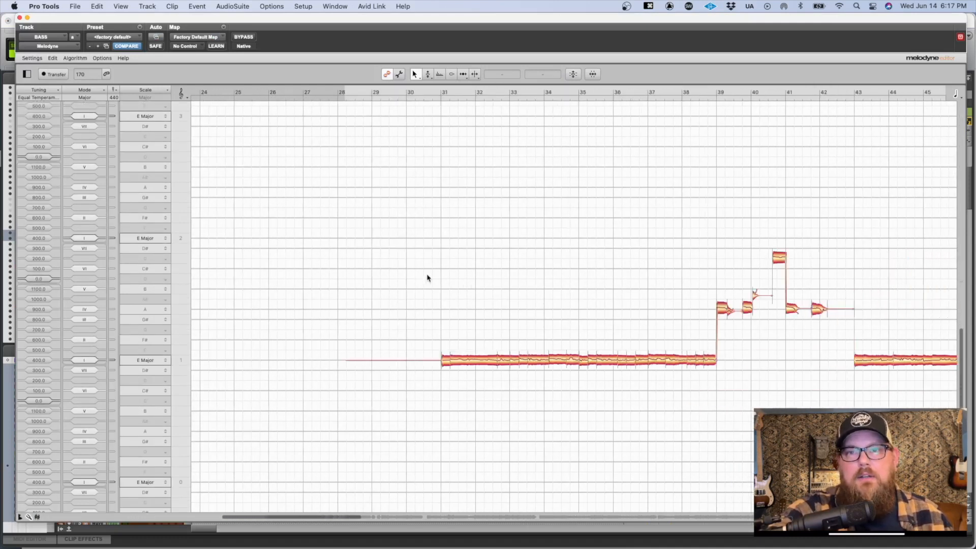
key("space")
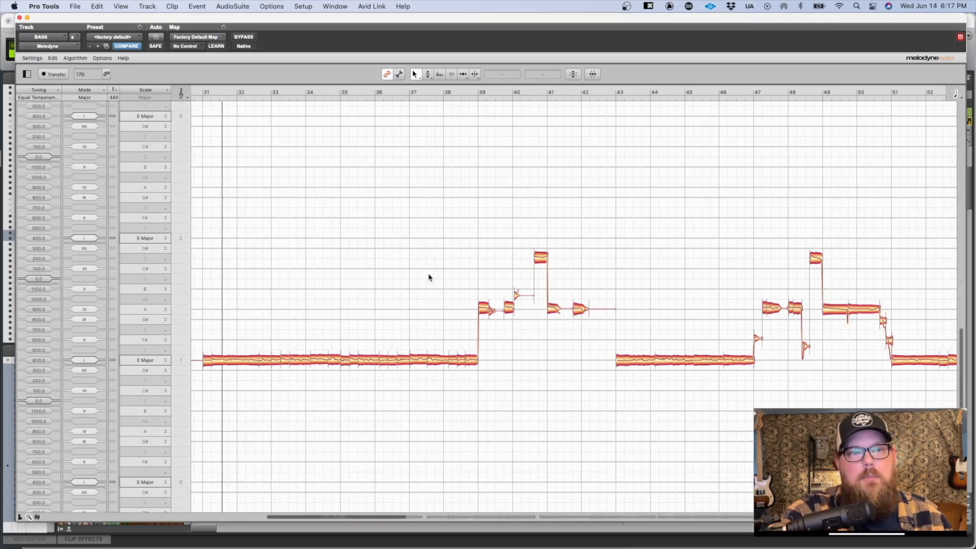
key("space")
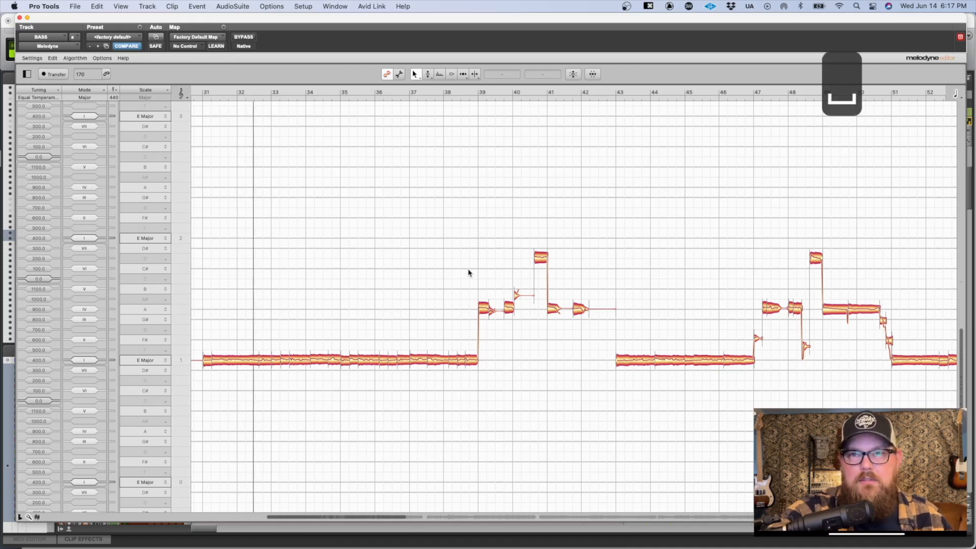
double_click(467, 270)
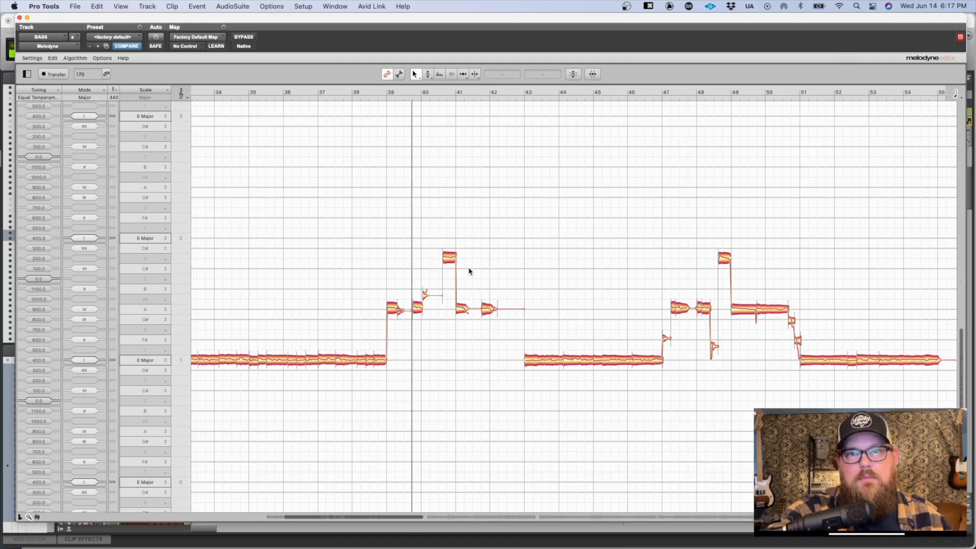
scroll(468, 272, "right", 5)
key("space")
scroll(468, 271, "right", 15)
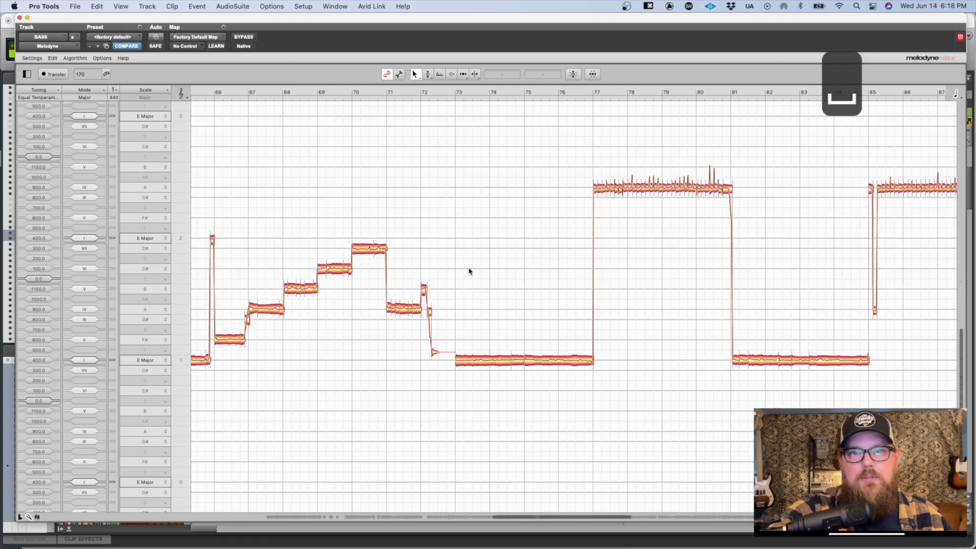
scroll(469, 271, "left", 2)
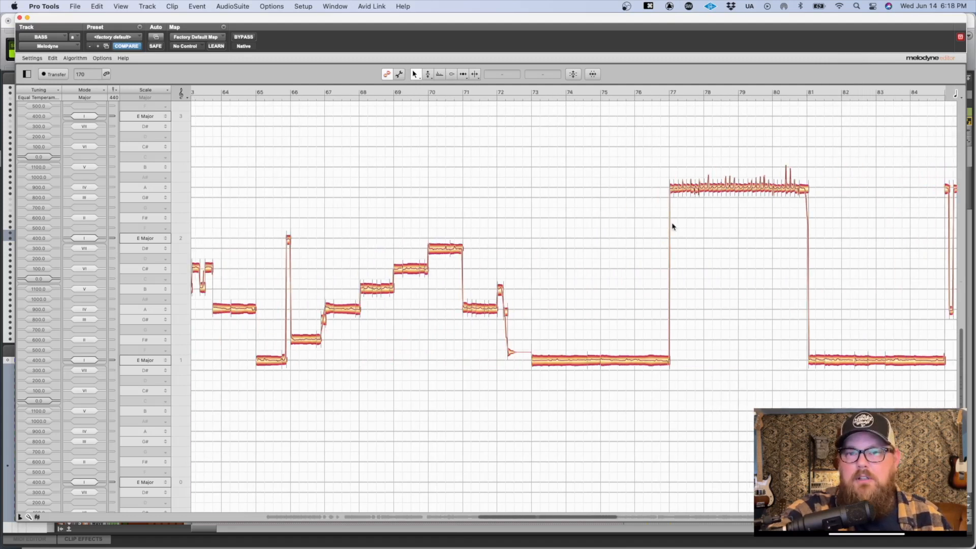
Step: Close the Melodyne window and remove Melodyne from the BASS folder's insert
key("ctrl+alt+super+w")
key("Tab")
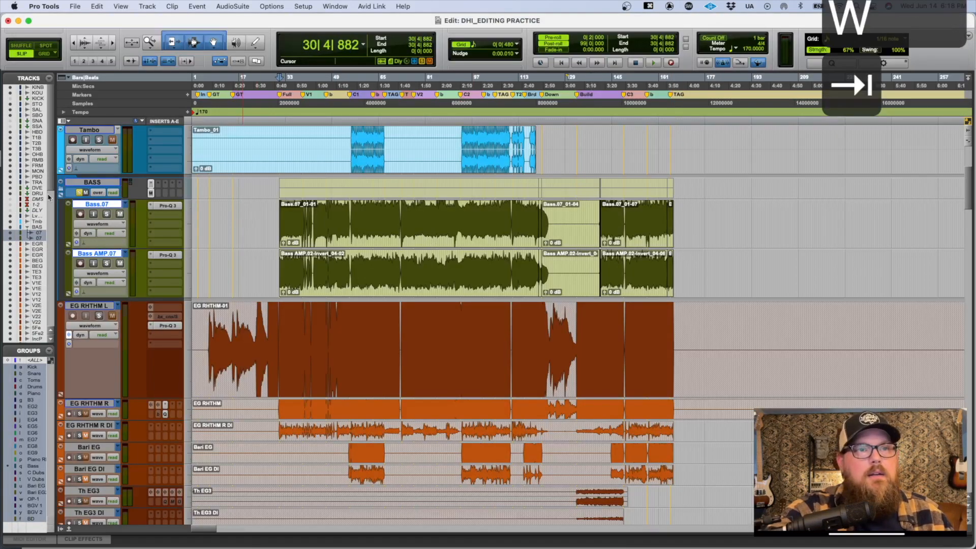
left_click(163, 130)
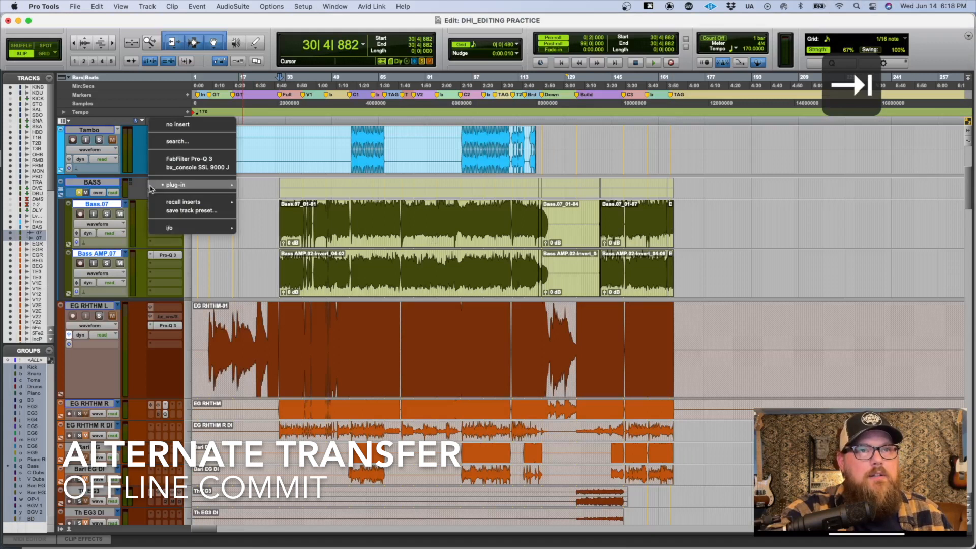
left_click(163, 123)
Step: Insert a fresh Melodyne (mono) on the BASS folder, arm Transfer, and close the plug-in window
left_click(152, 186)
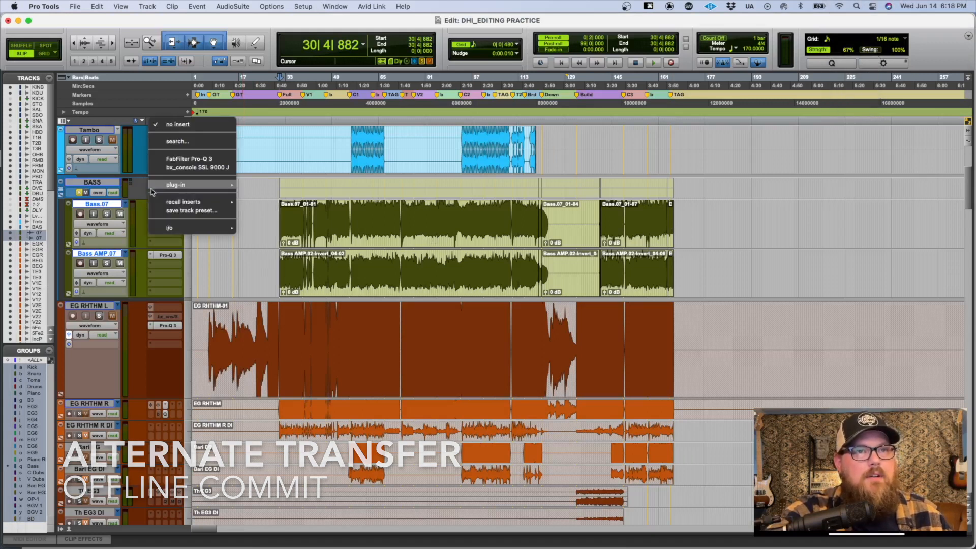
mouse_move(153, 185)
mouse_move(285, 236)
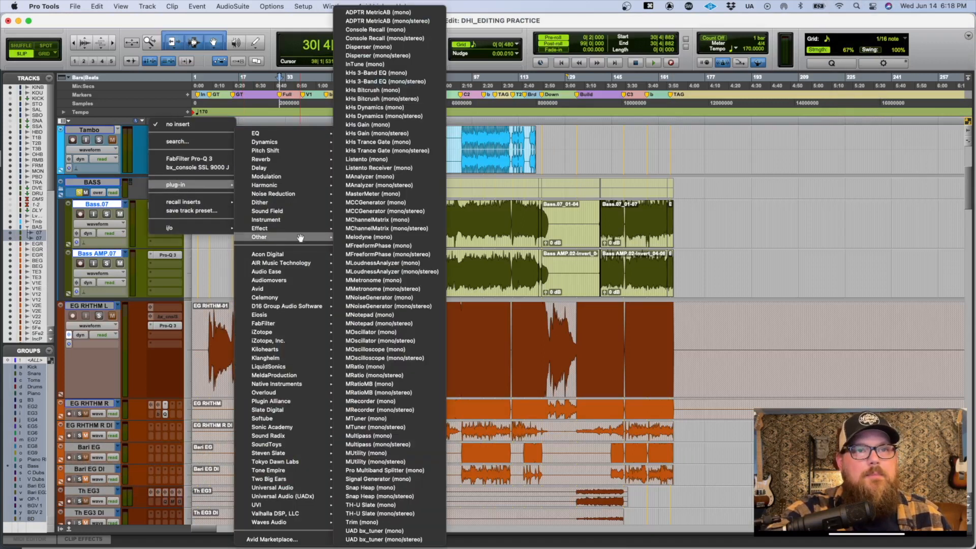
left_click(404, 237)
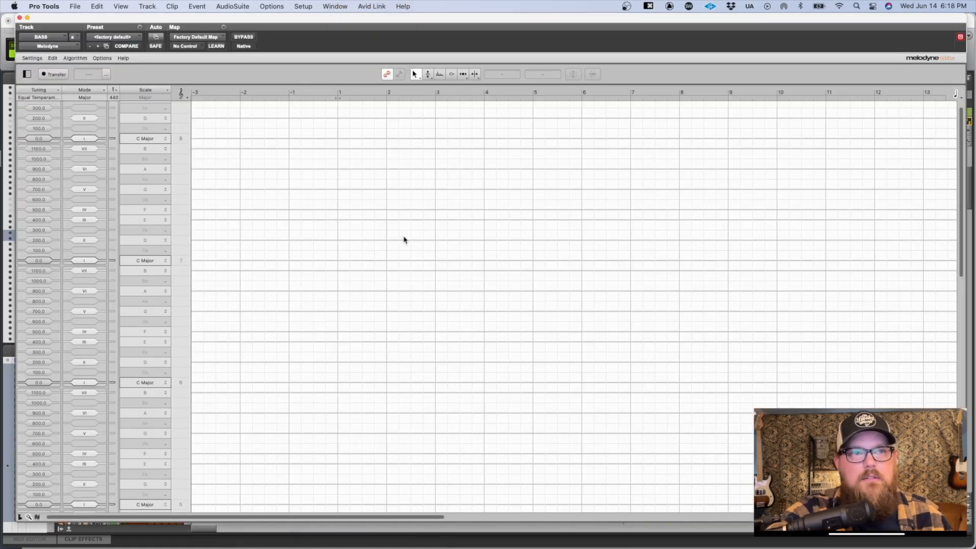
left_click(56, 74)
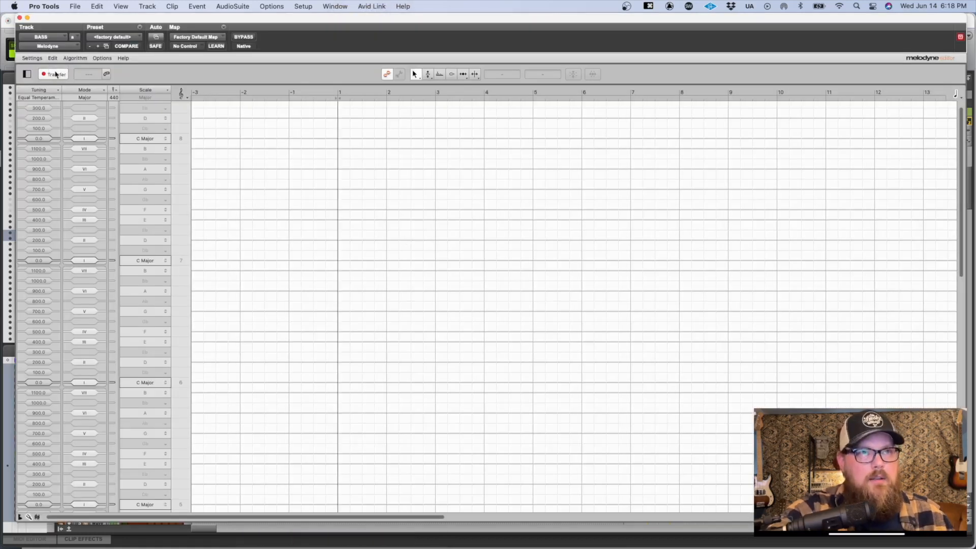
key("ctrl+alt+super+w")
Step: Select the whole bass part from about bar 29 to bar 169, save the session, and make BASS the only selected track
key("super+a")
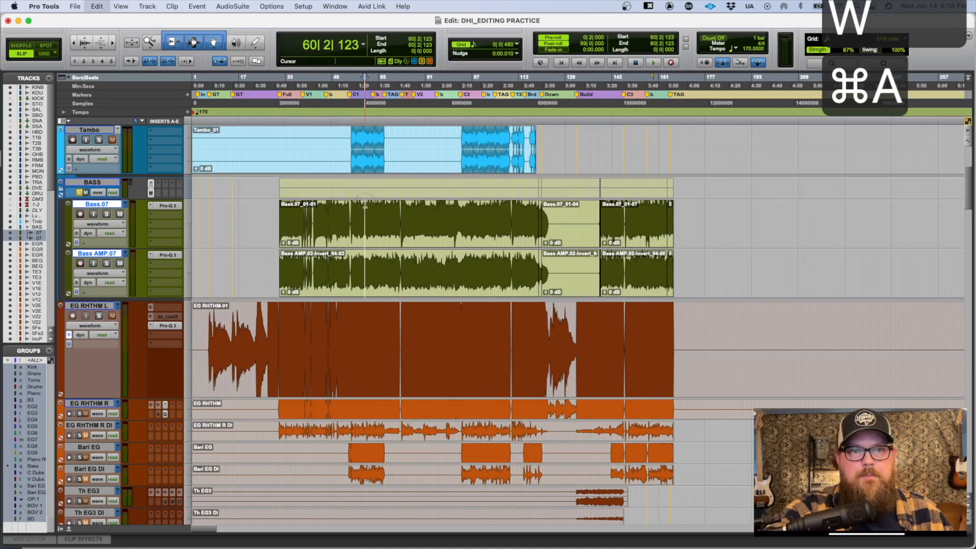
left_click(274, 210, "shift")
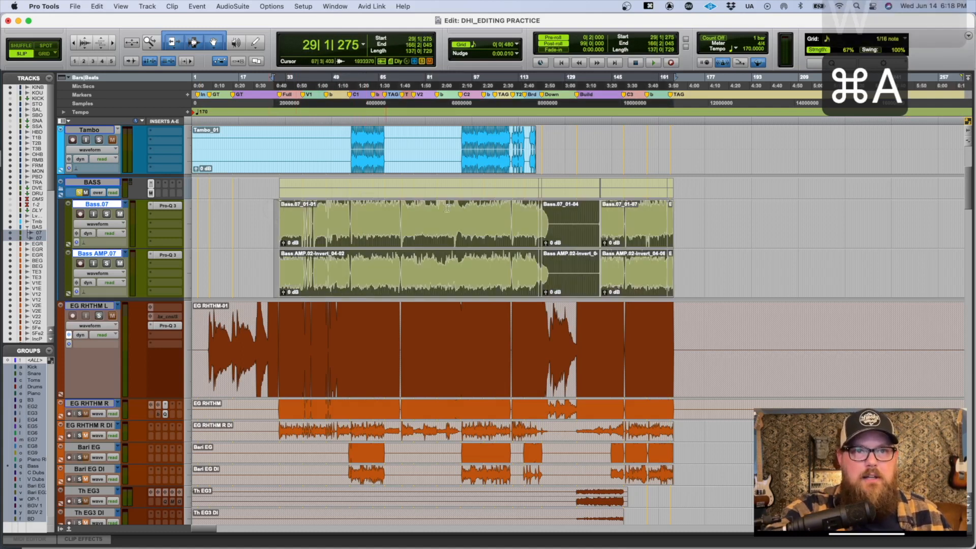
left_click(684, 211, "shift")
key("super+s")
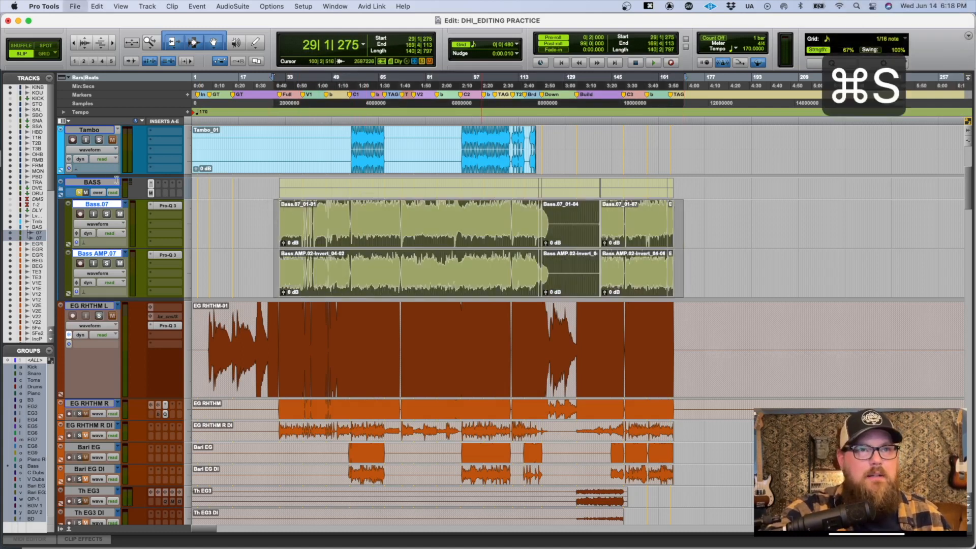
left_click(96, 183)
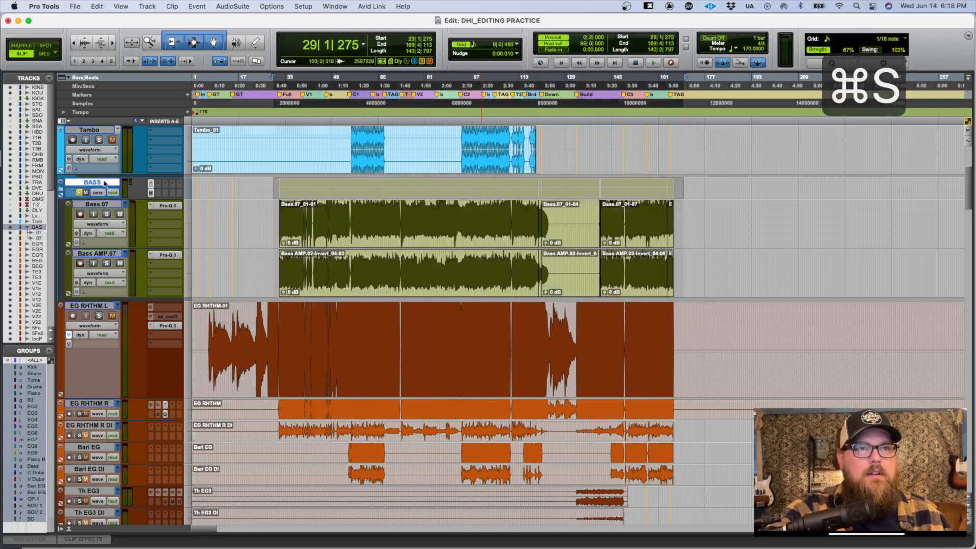
Step: Commit the BASS folder up to the Melodyne insert, using Edit Selection on Track, Do Nothing for source tracks, and Offline rendering
right_click(151, 194)
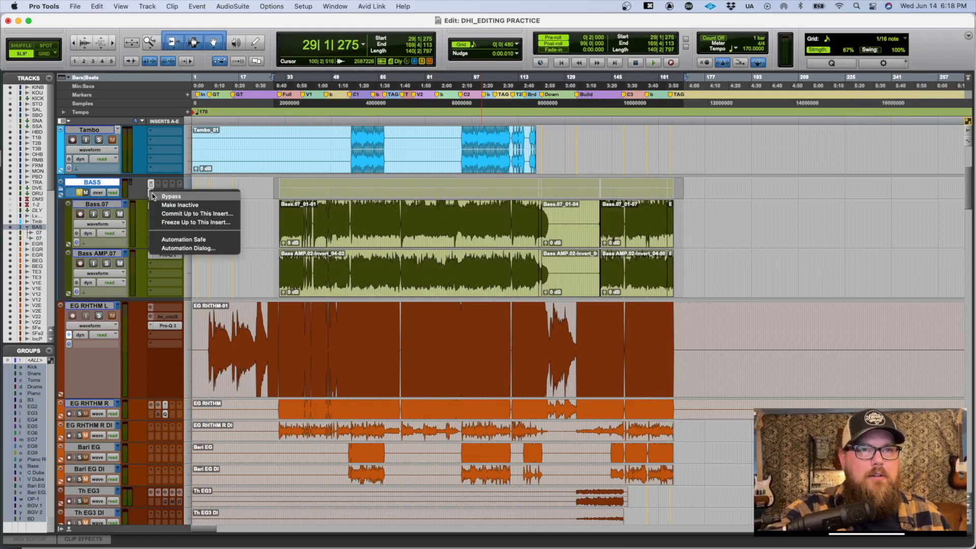
left_click(181, 214)
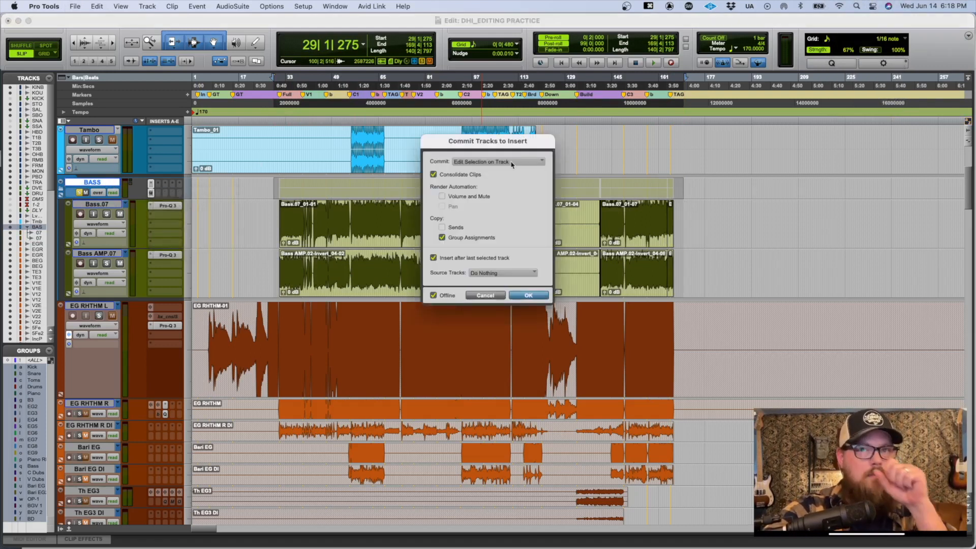
left_click(489, 162)
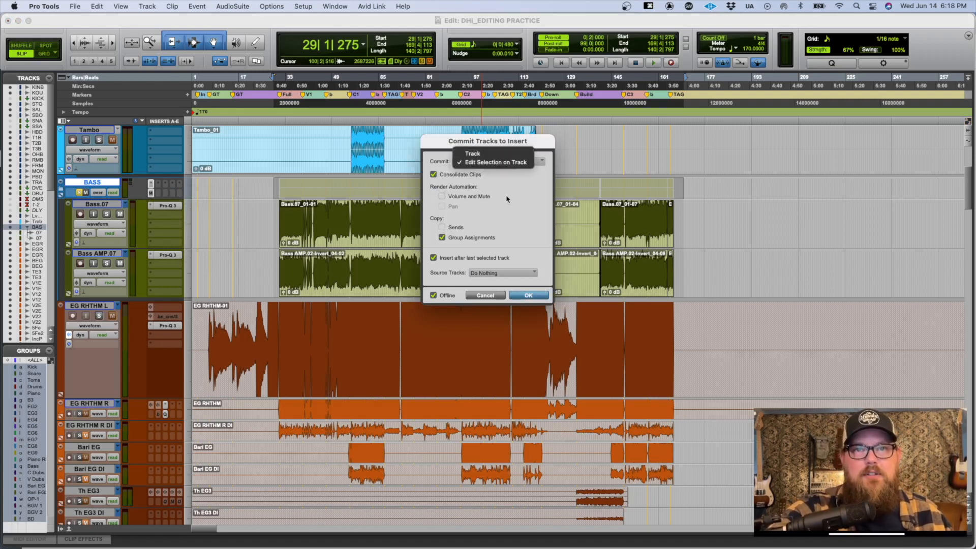
left_click(491, 162)
left_click(485, 275)
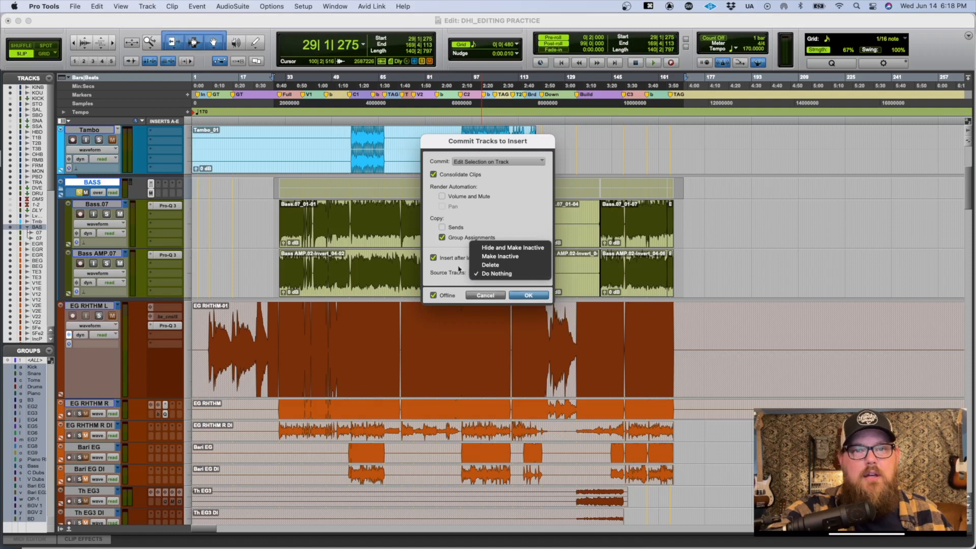
left_click(432, 278)
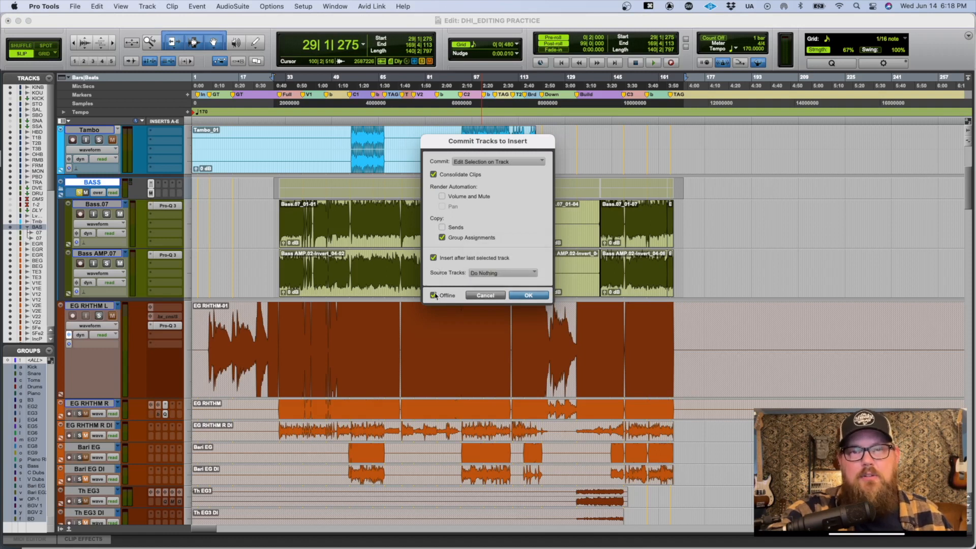
left_click(528, 295)
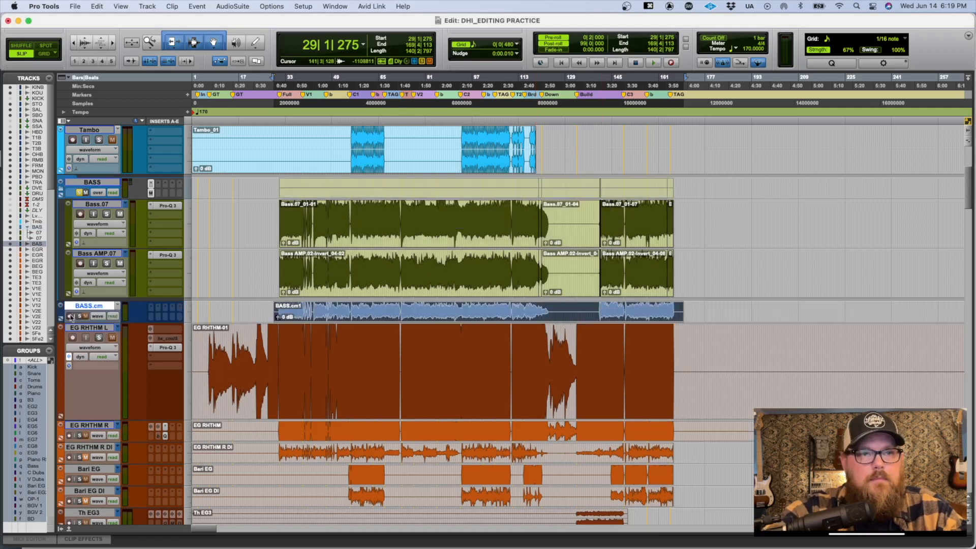
Step: Delete the committed BASS.cm track along with its active clips
right_click(80, 304)
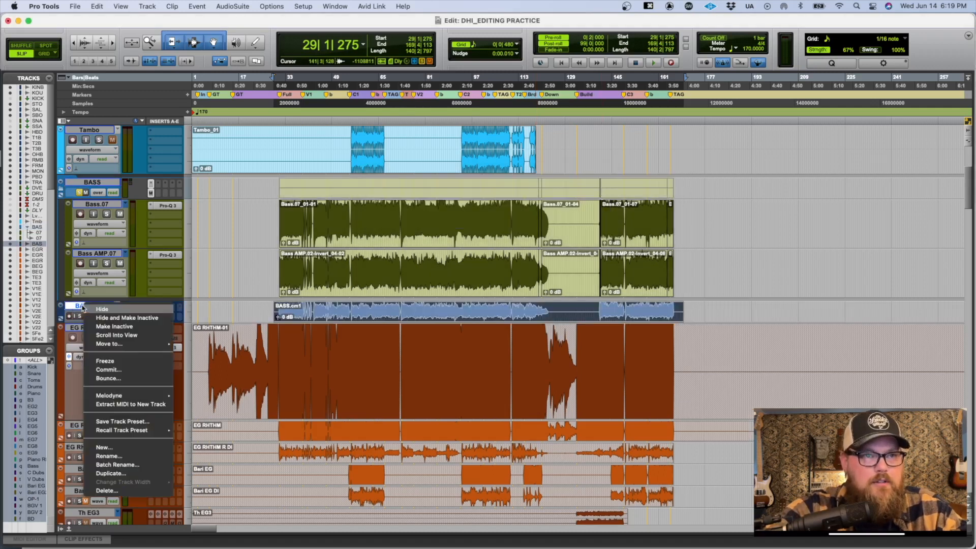
left_click(140, 491)
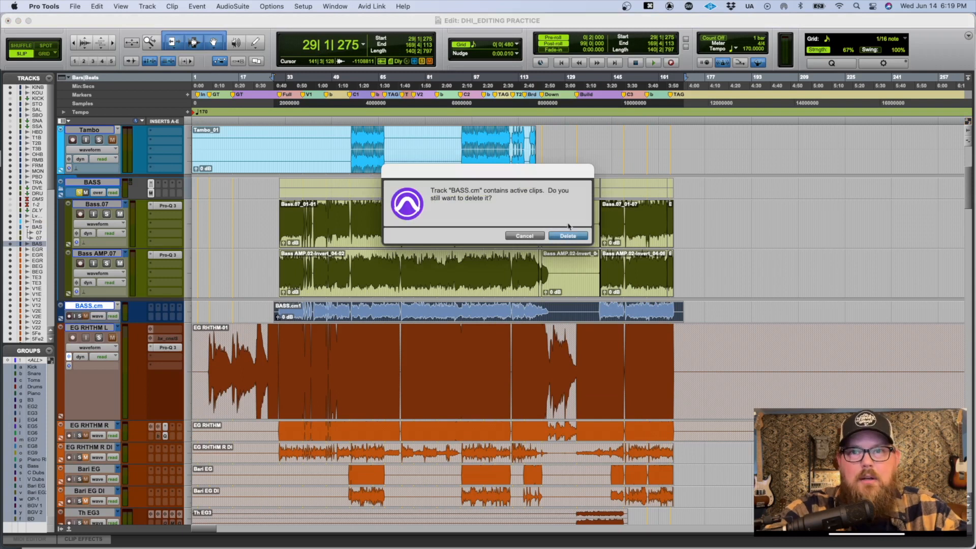
left_click(567, 235)
Step: Place the insertion point at the start of the bass clips, open Melodyne on the BASS folder, and audition the transferred notes
left_click(268, 201)
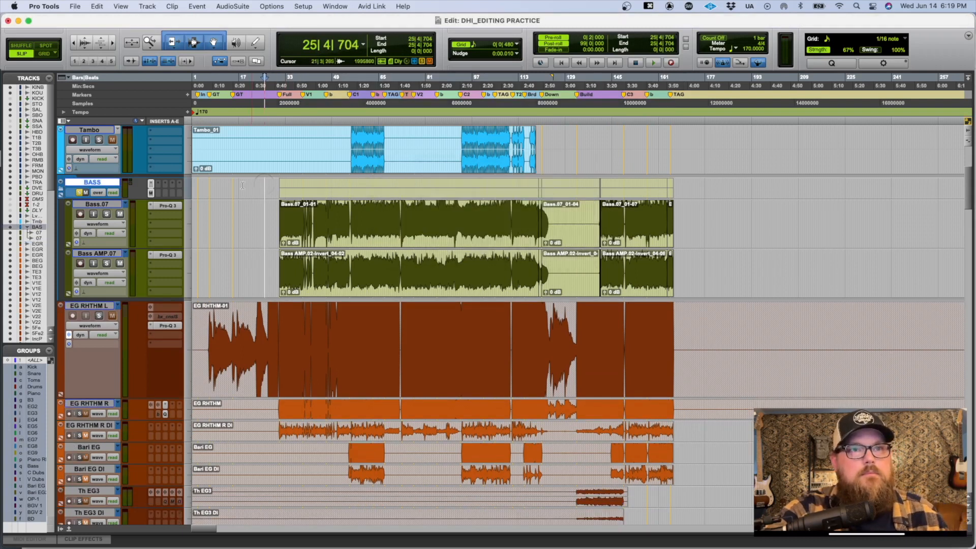
key("Tab")
left_click(150, 193)
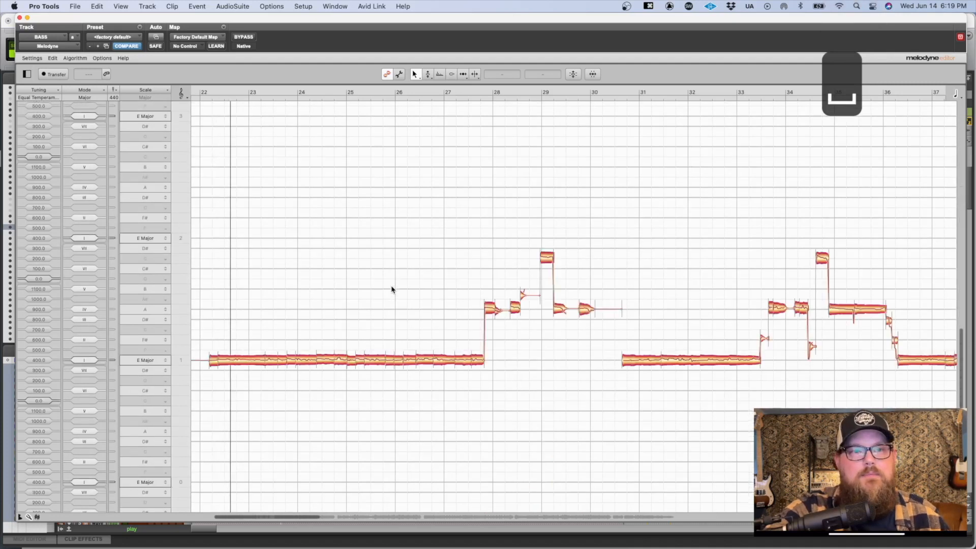
left_click_drag(231, 319, 294, 246)
key("space")
left_click_drag(358, 170, 627, 185)
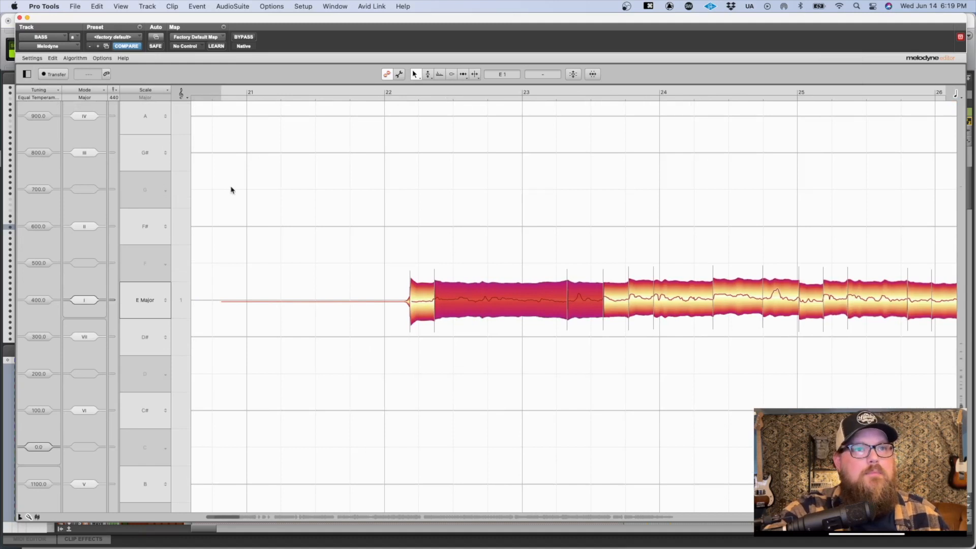
left_click(392, 192)
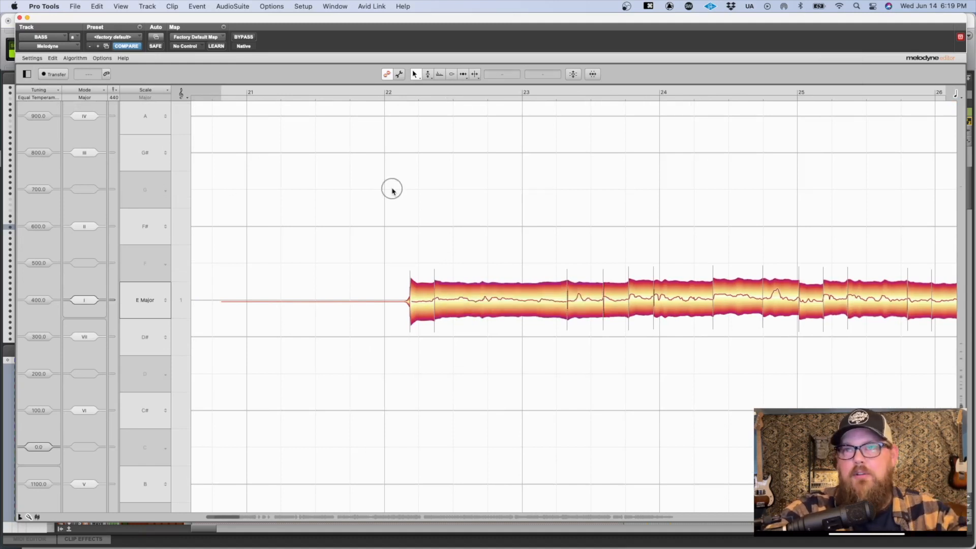
Step: Set the Melodyne tempo to Constant at 170.000 BPM to match the session, leaving Stretch/Squeeze Audio off
left_click(107, 74)
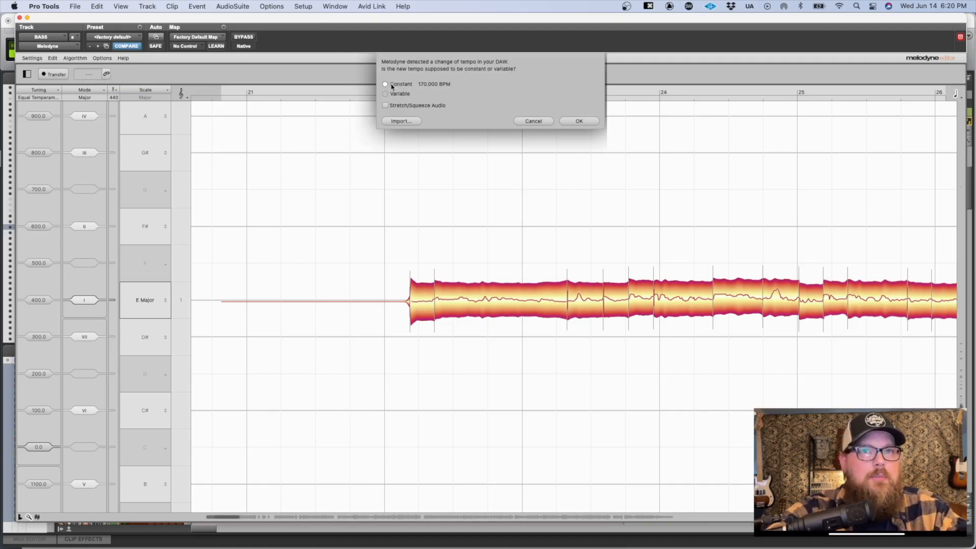
left_click(538, 121)
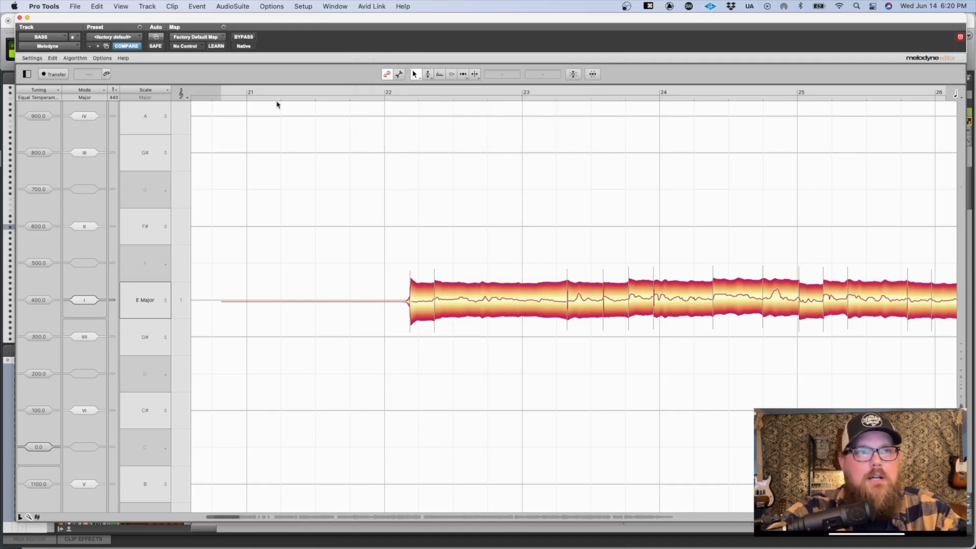
left_click(106, 74)
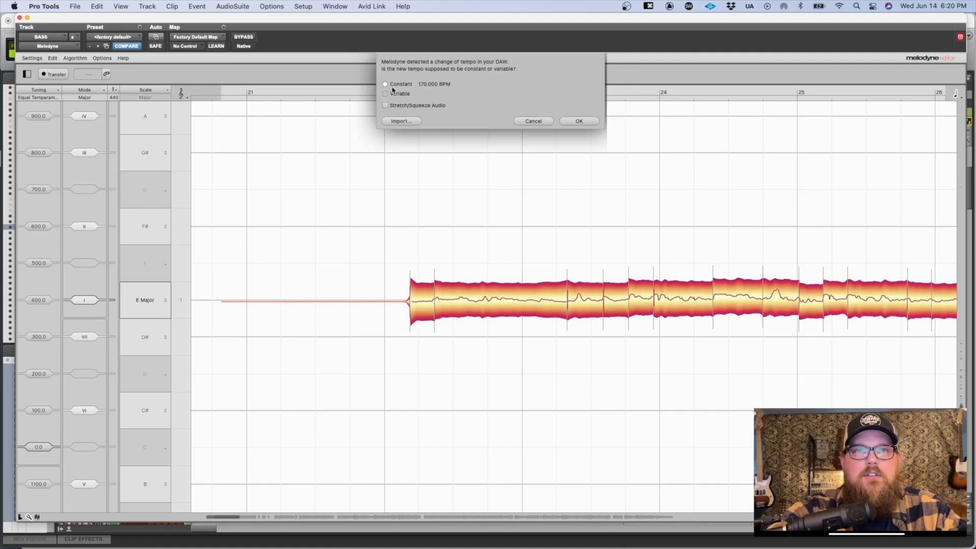
left_click(580, 121)
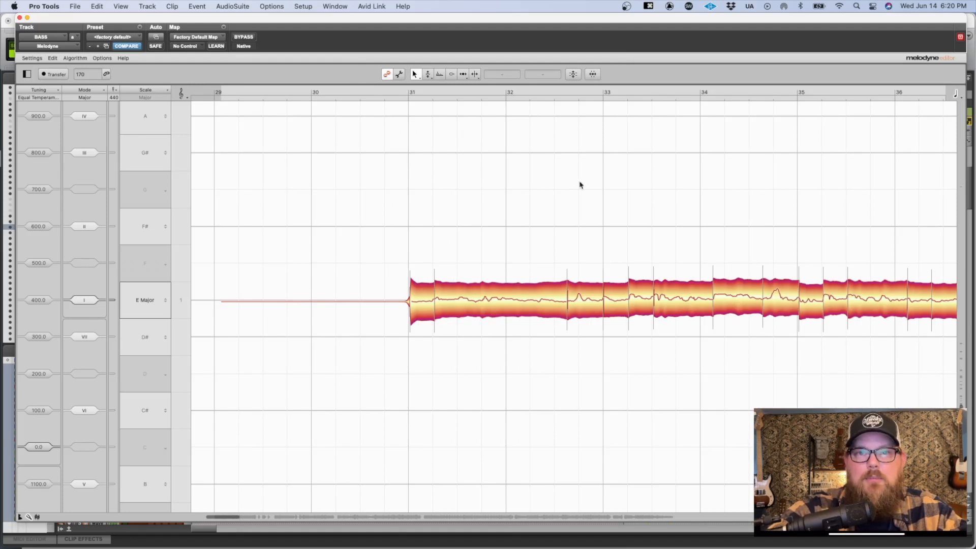
Step: Move the Melodyne window down to uncover the session's timeline and counter, locate to bar 50, and play a short passage
left_click_drag(499, 18, 492, 206)
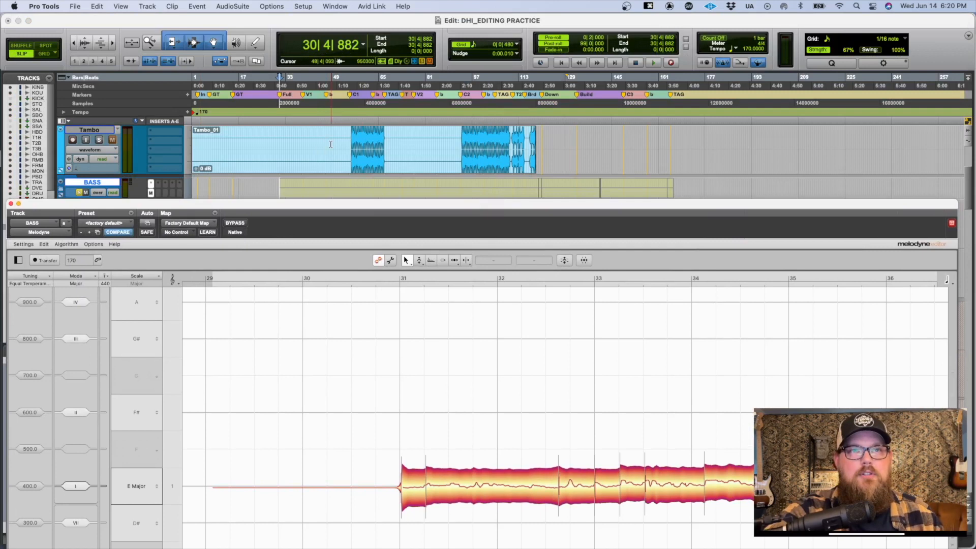
key("KP_Multiply")
type("50")
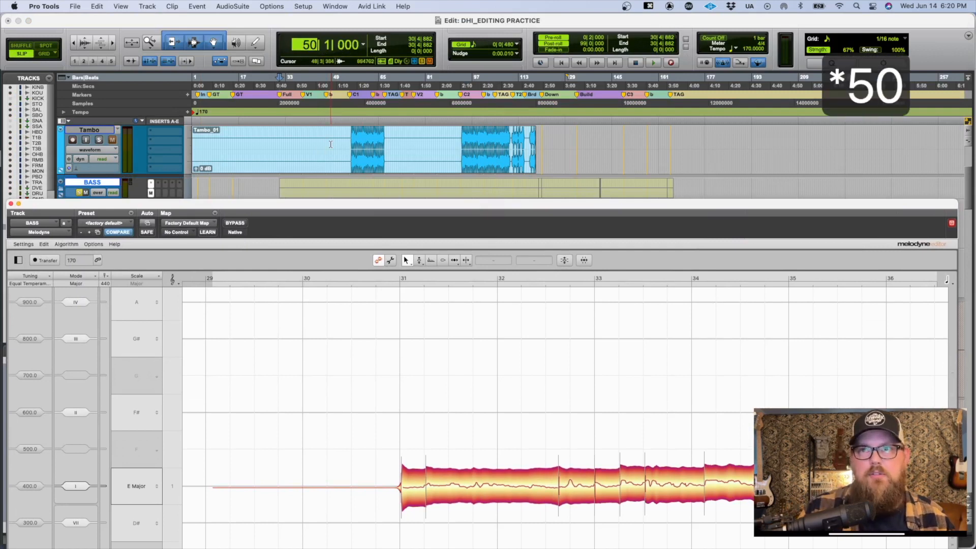
key("Return")
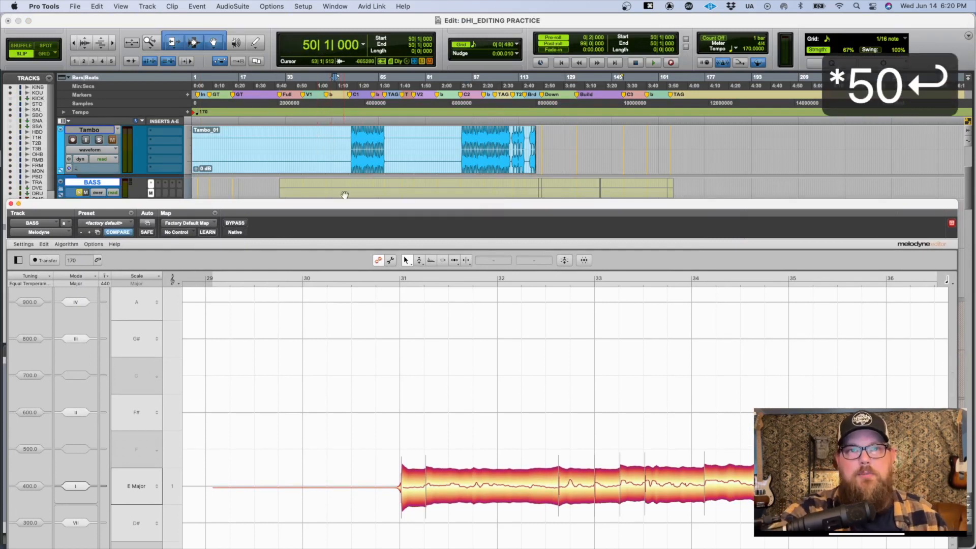
key("space")
left_click_drag(345, 204, 346, 175)
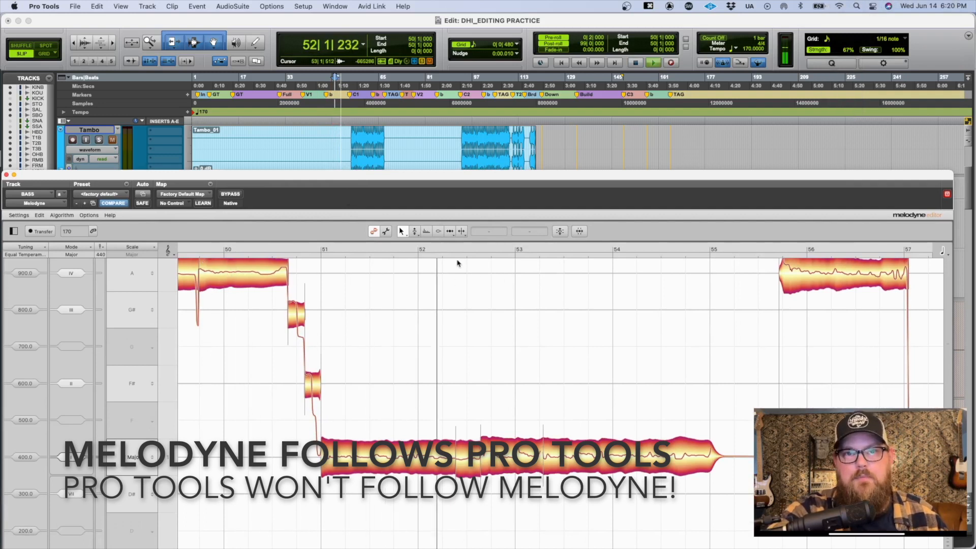
key("space")
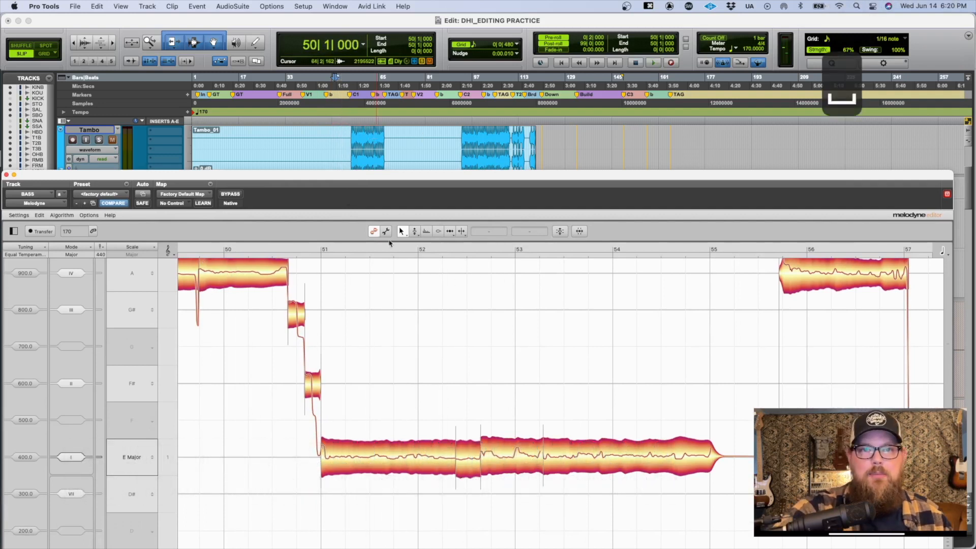
Step: Browse the Melodyne notes ahead to around bar 67, locate the session to bar 67, and play from there
scroll(517, 312, "right", 10)
scroll(671, 353, "right", 3)
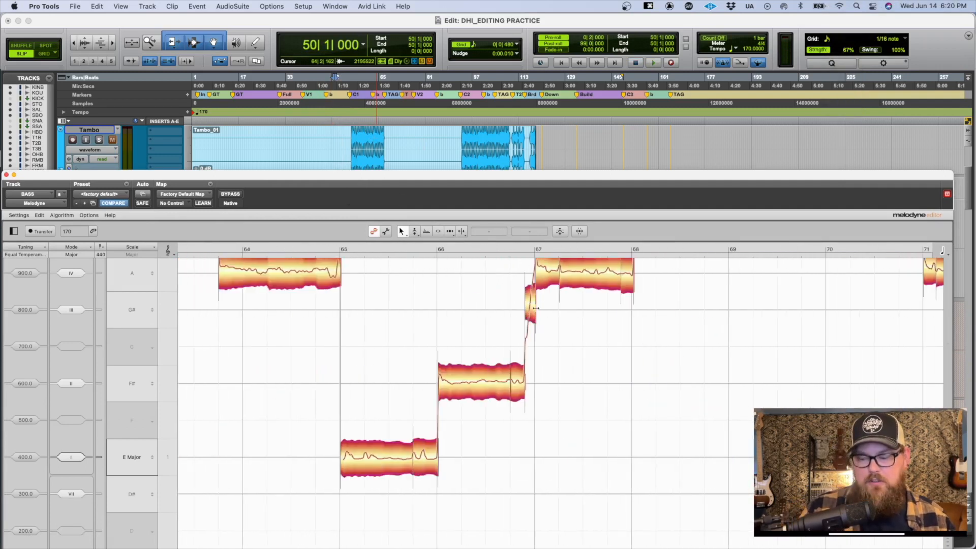
key("KP_Multiply")
type("97")
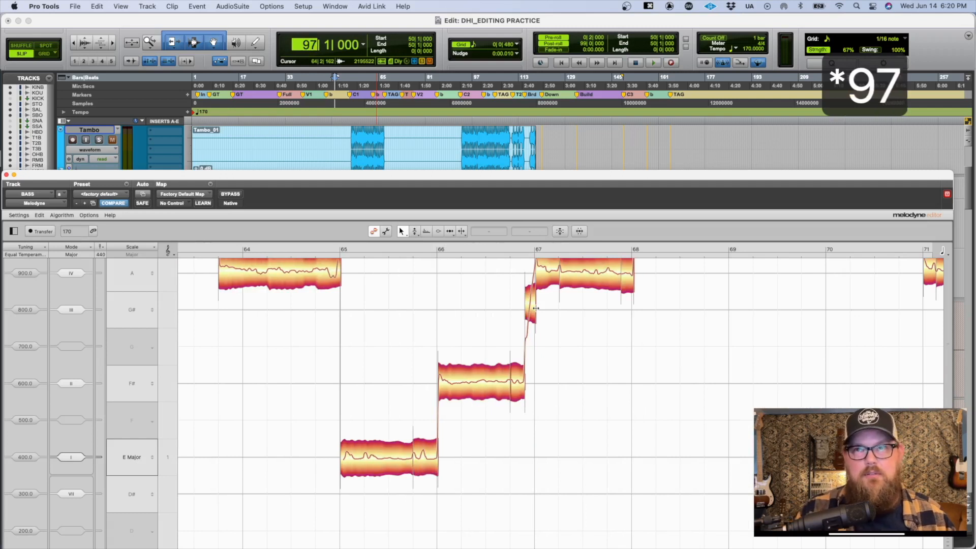
key("Return")
key("KP_Multiply")
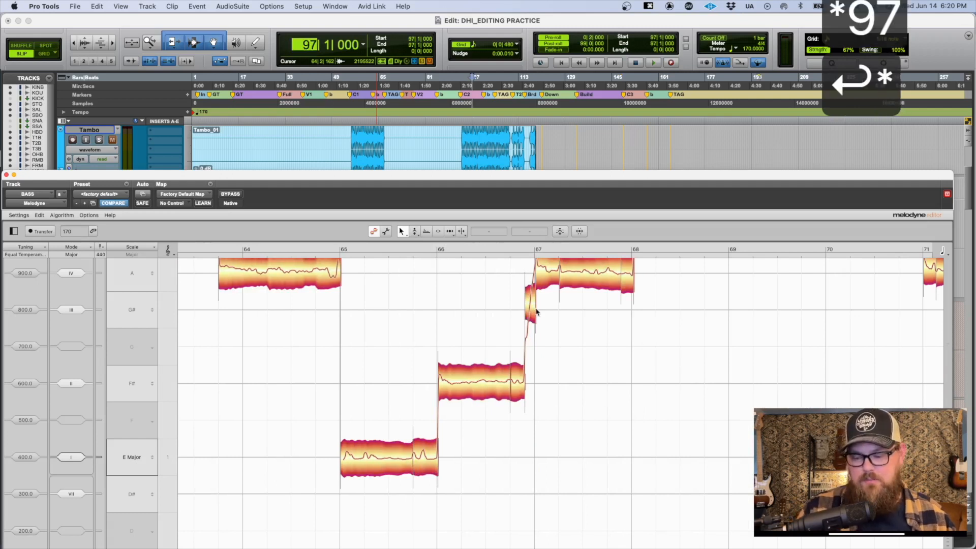
type("67")
key("Return")
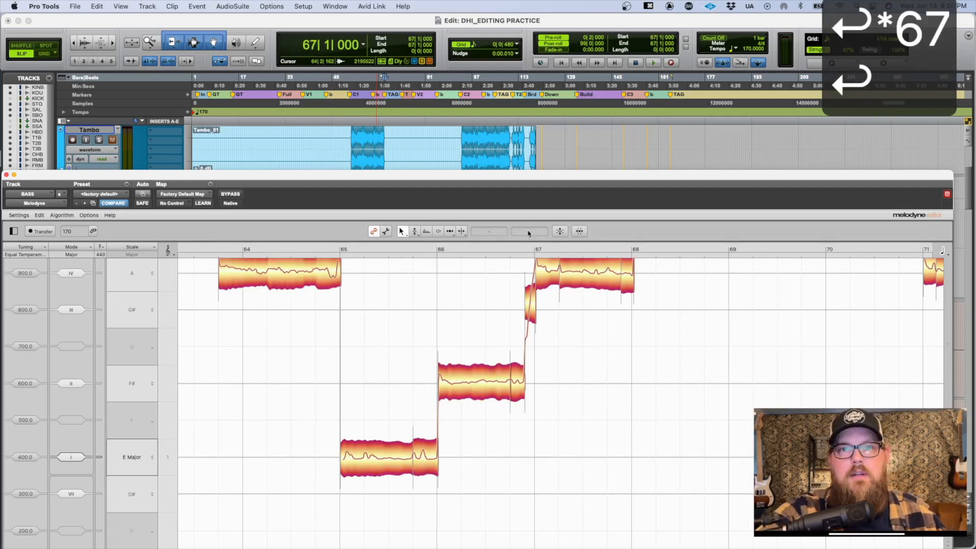
key("space")
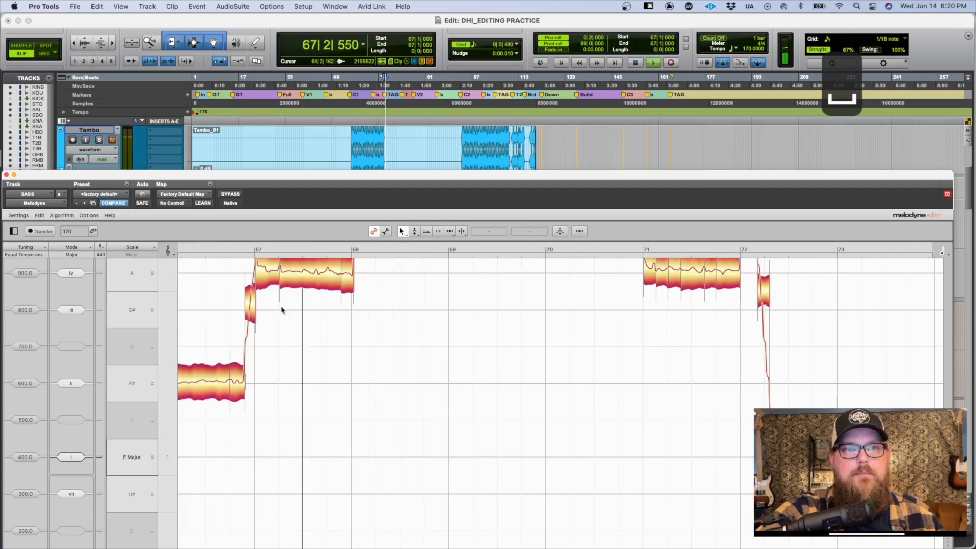
left_click_drag(298, 176, 307, 84)
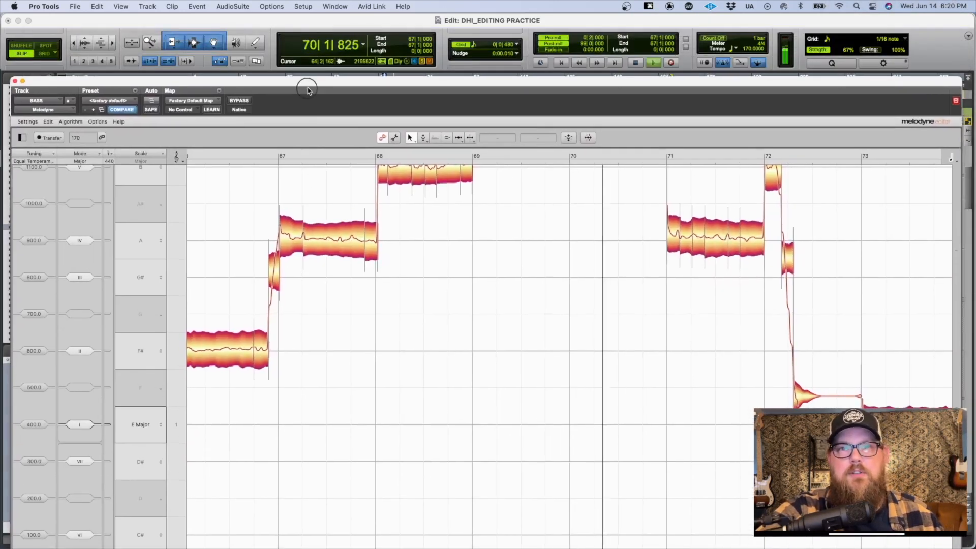
key("space")
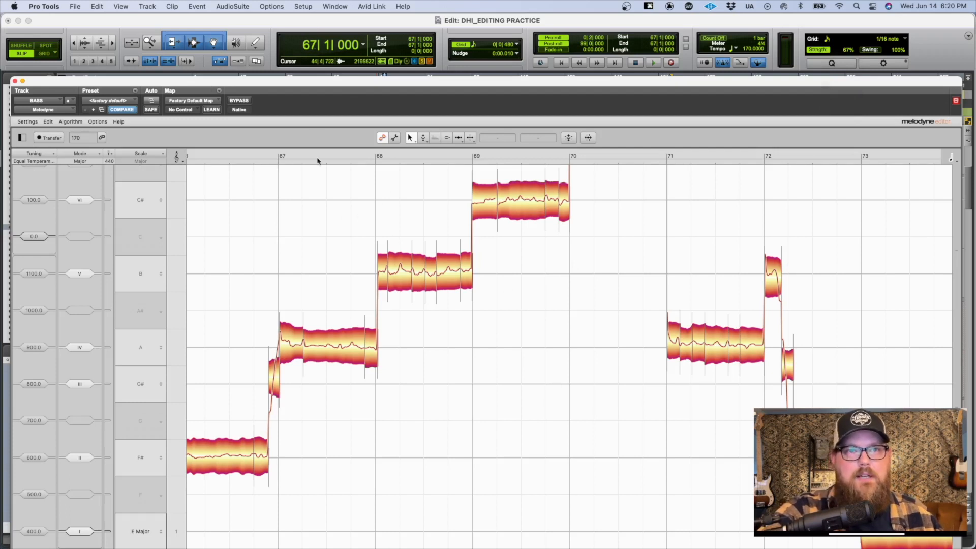
Step: Reposition the Melodyne window below the transport controls, enable Insertion Follows Playback, and test it by playing from bar 67
left_click_drag(320, 81, 326, 52)
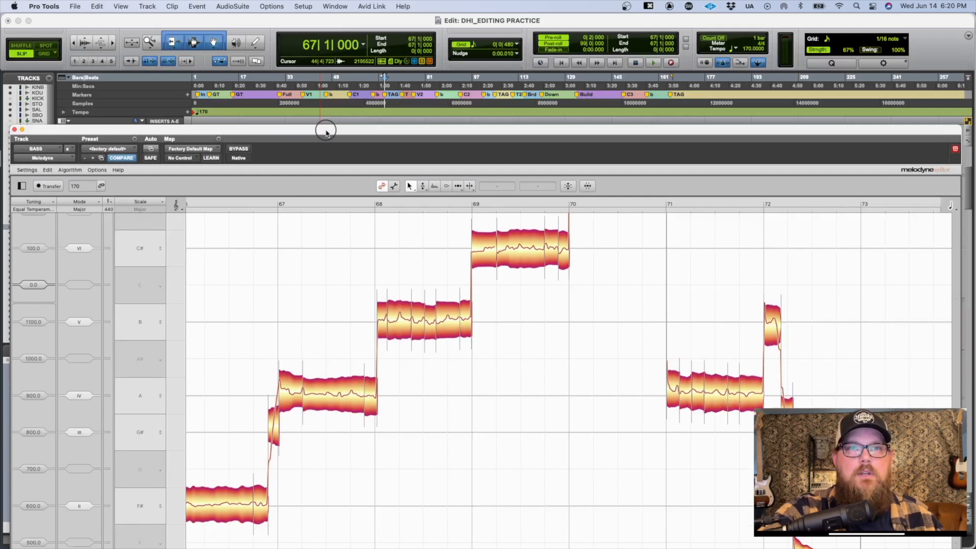
left_click_drag(327, 131, 327, 102)
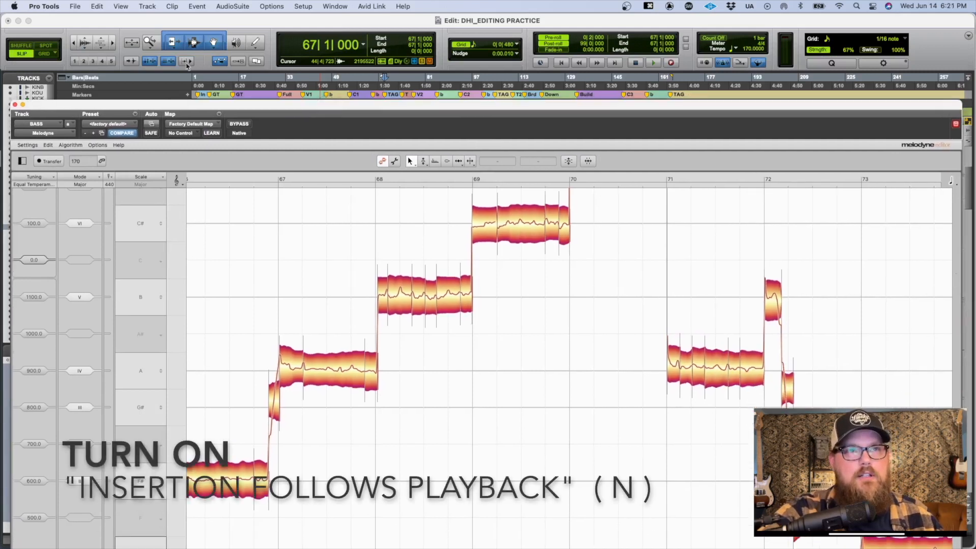
left_click(186, 61)
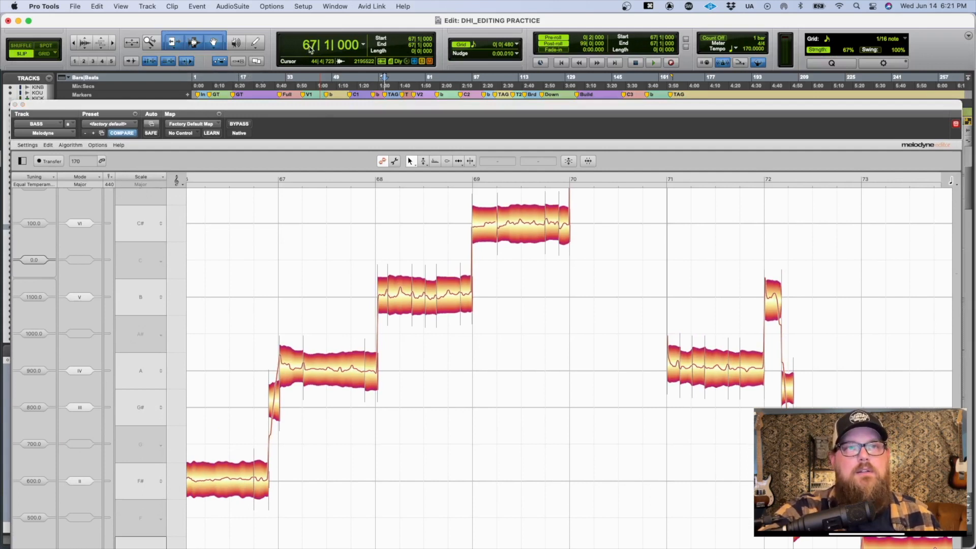
key("space")
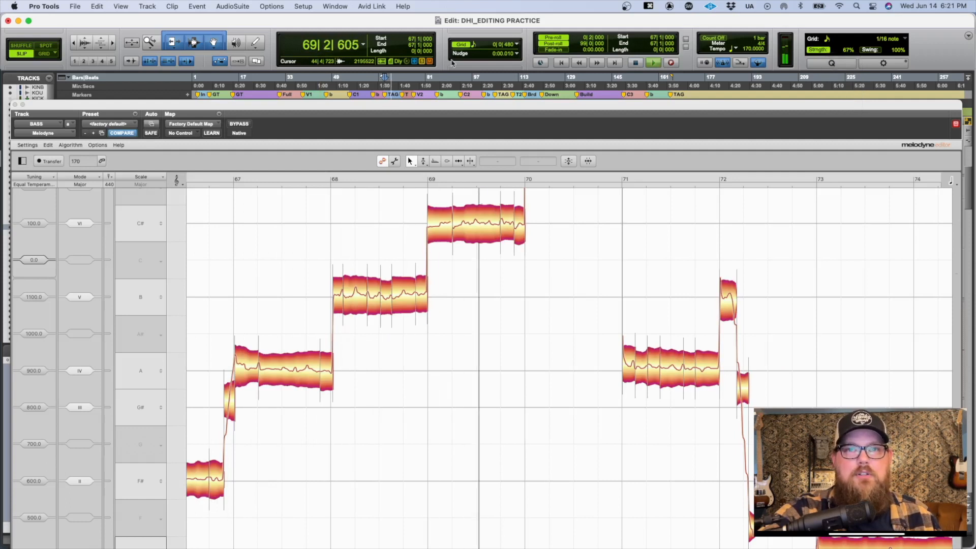
key("space")
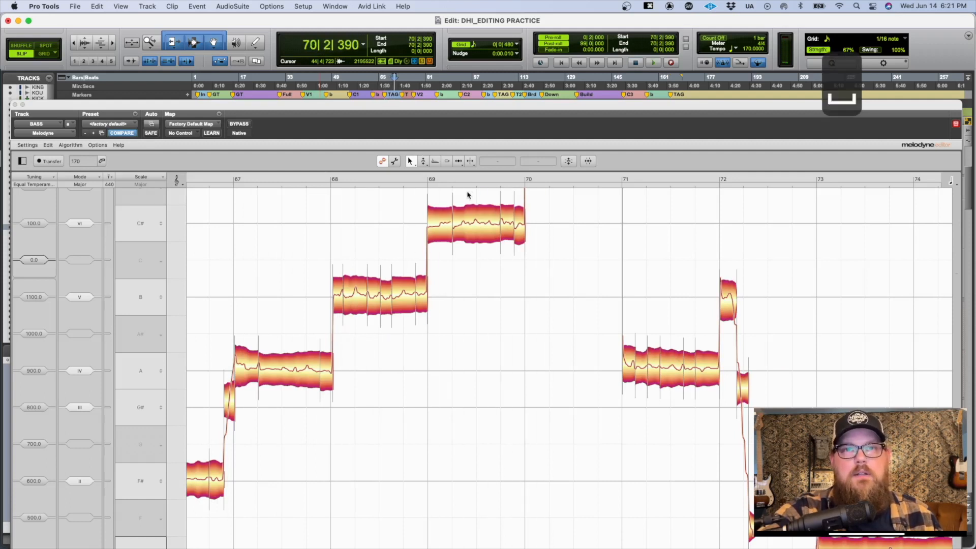
Step: Set the pre-roll to one measure
left_click(588, 38)
type("1")
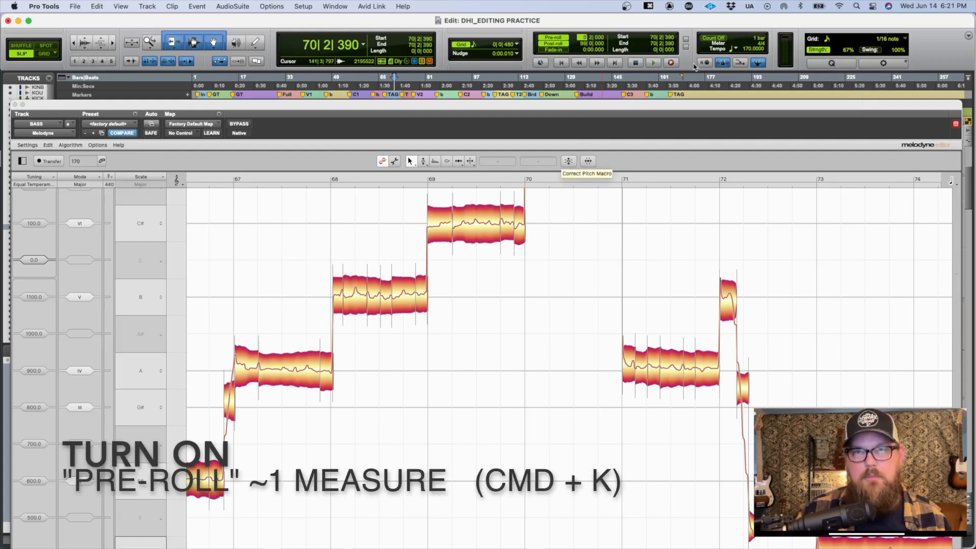
key("Return")
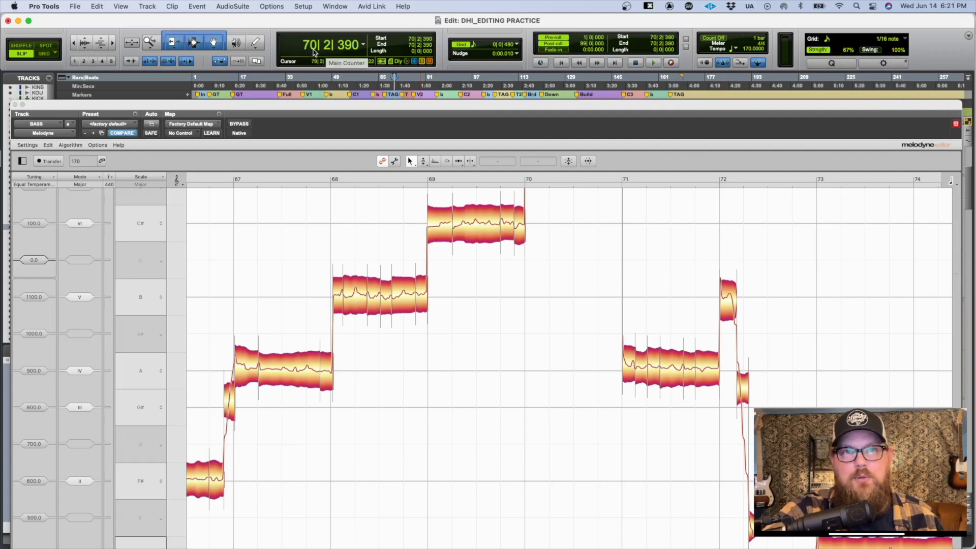
Step: Start and stop playback repeatedly from about bar 70 to bar 73 to check pre-roll with Insertion Follows Playback
key("space")
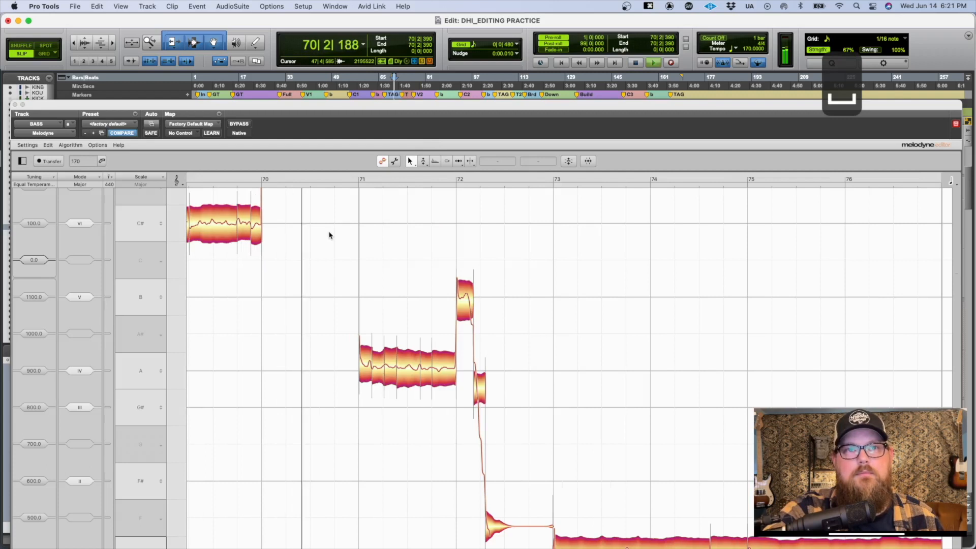
scroll(477, 246, "down", 1)
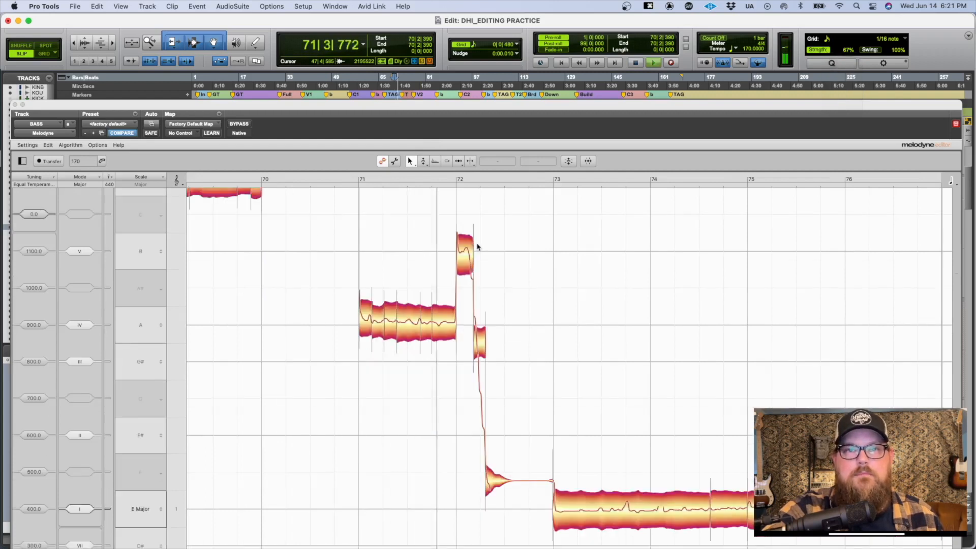
scroll(476, 247, "down", 1)
key("space")
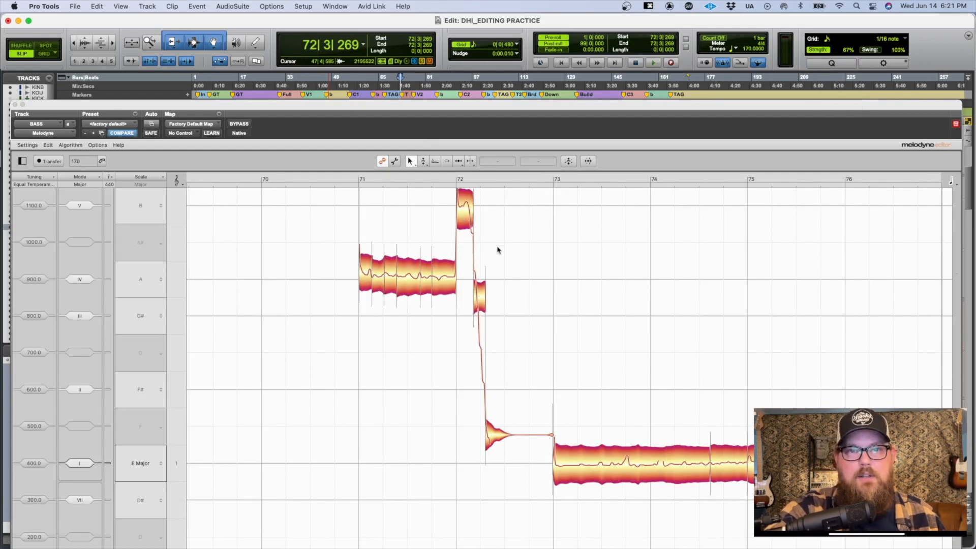
key("space")
key("space")
key("space")
key("space")
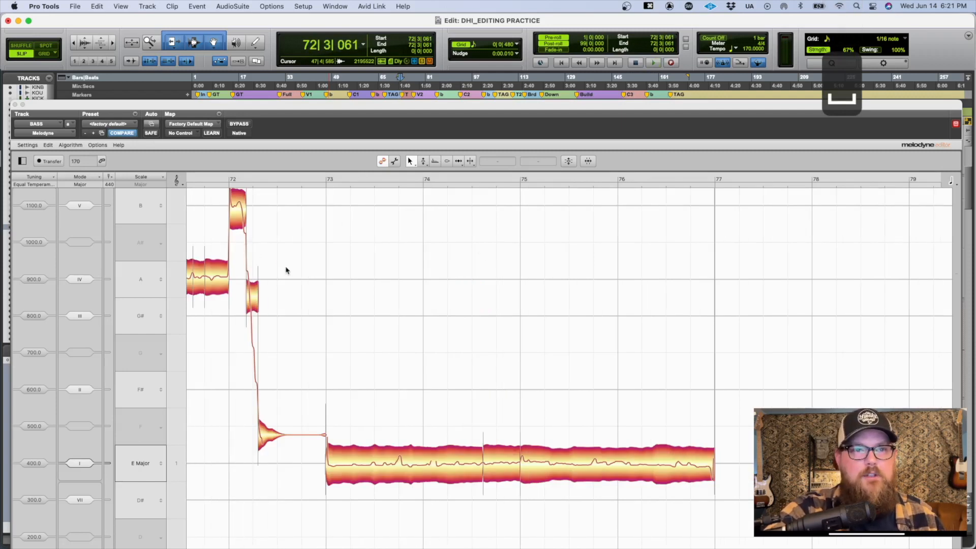
key("space")
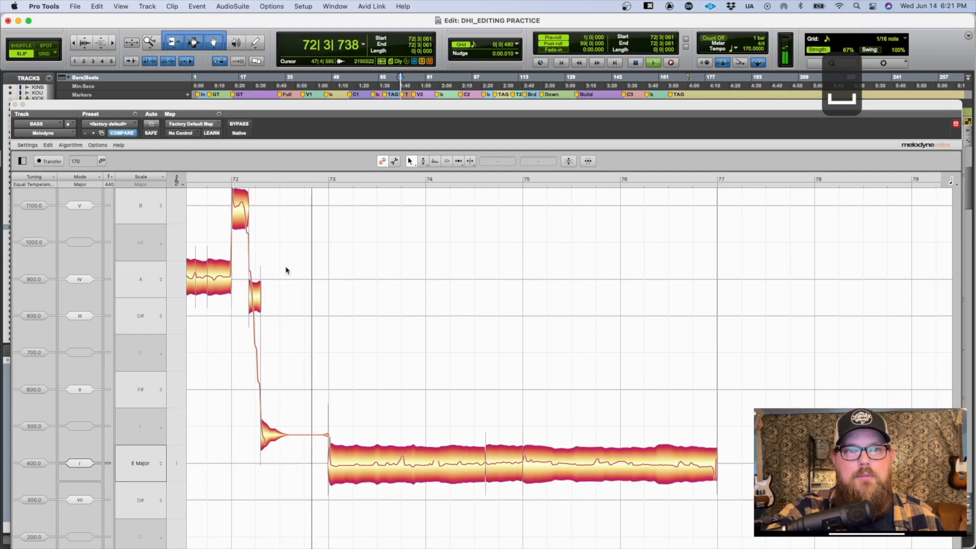
key("space")
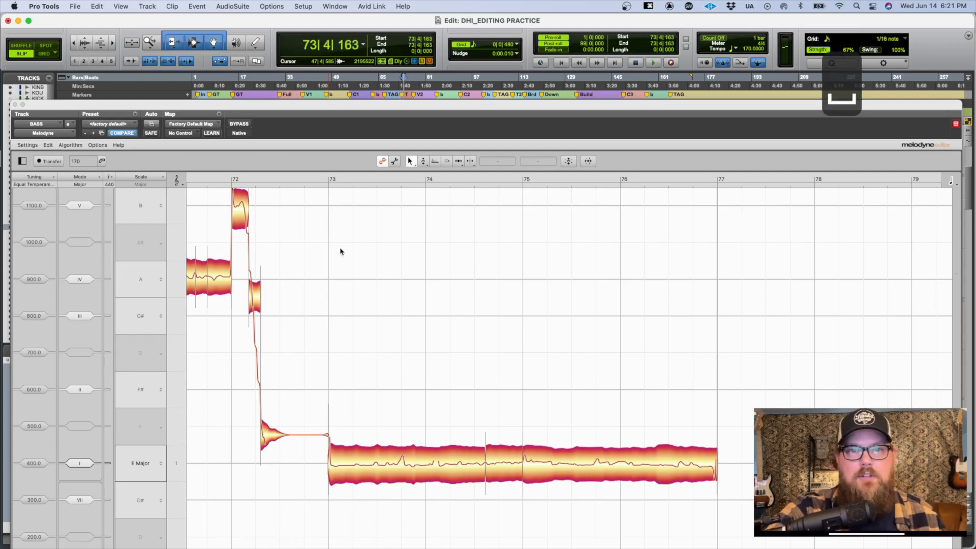
Step: Play and stop once more near bar 73, and set the pre-roll to one measure and three beats
key("space")
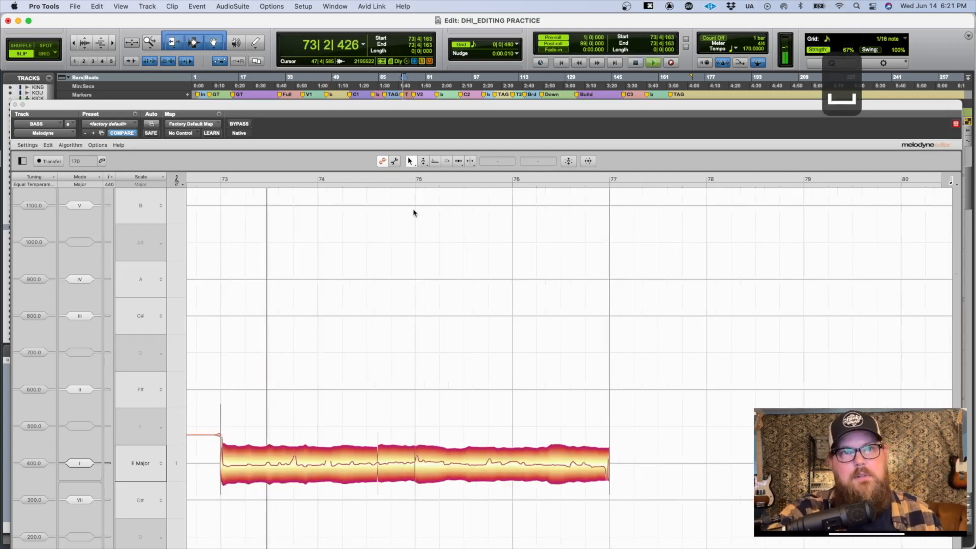
key("space")
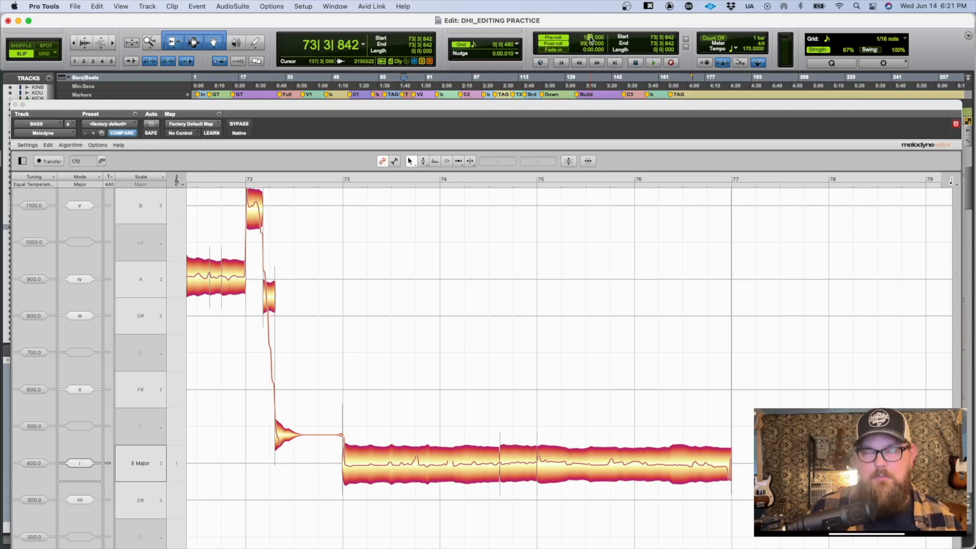
type("3")
key("Return")
Step: Start and stop playback around bars 72 and 73 to check the longer pre-roll
key("space")
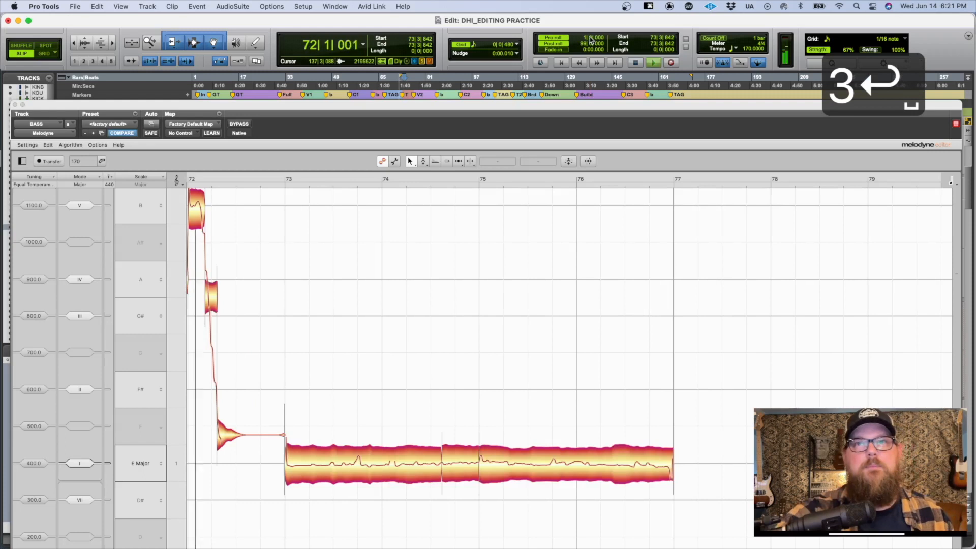
key("space")
key("space")
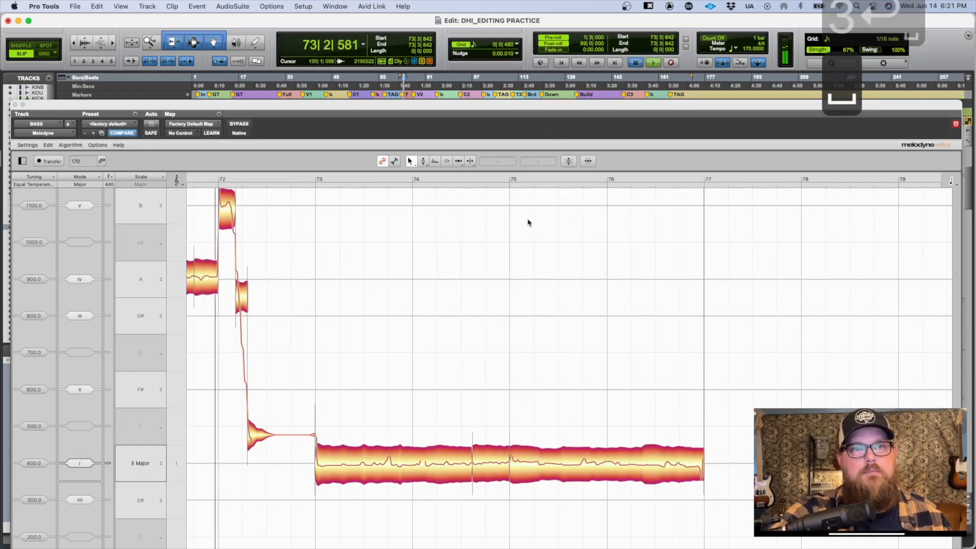
key("space")
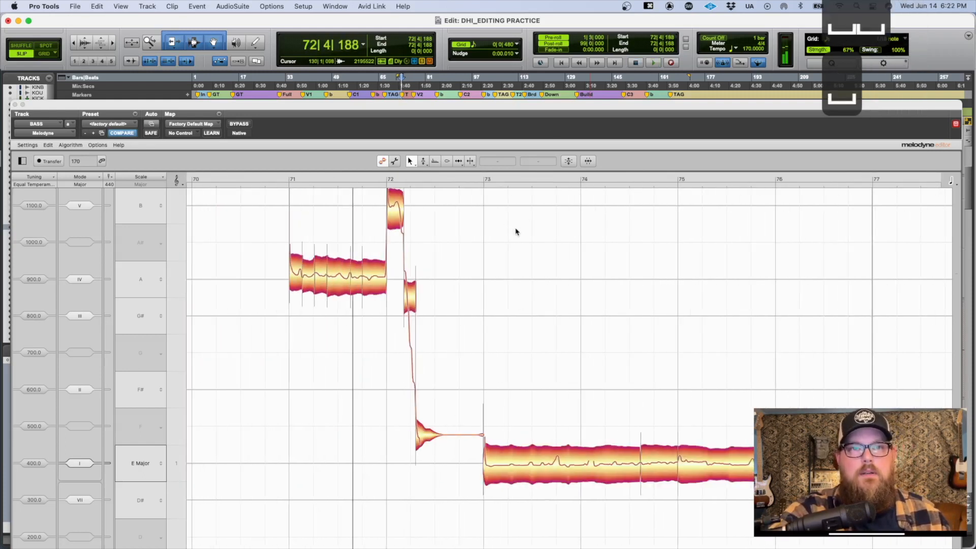
Step: Browse the Melodyne notes back to around bars 55 to 61, and move the Melodyne window back up over the transport controls
scroll(514, 230, "left", 10)
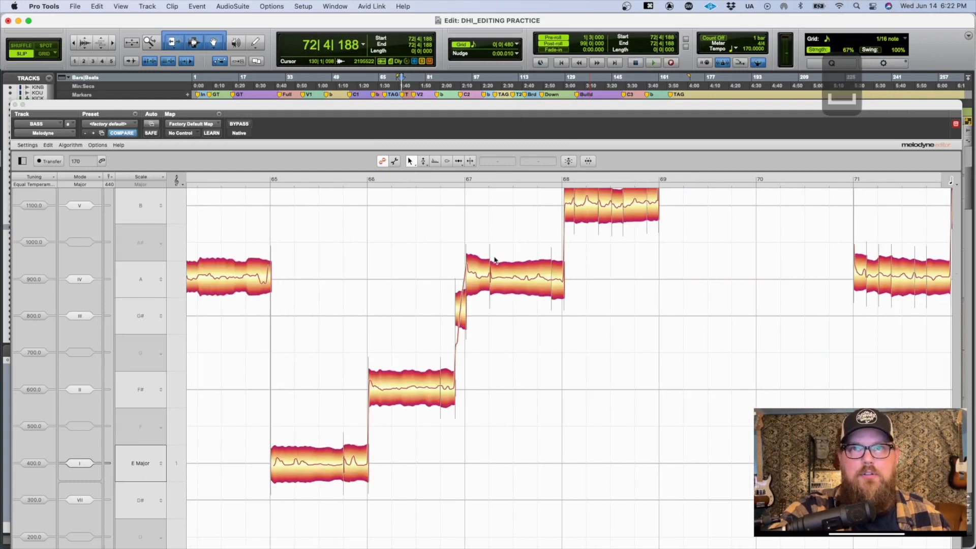
scroll(504, 244, "left", 3)
scroll(494, 261, "left", 20)
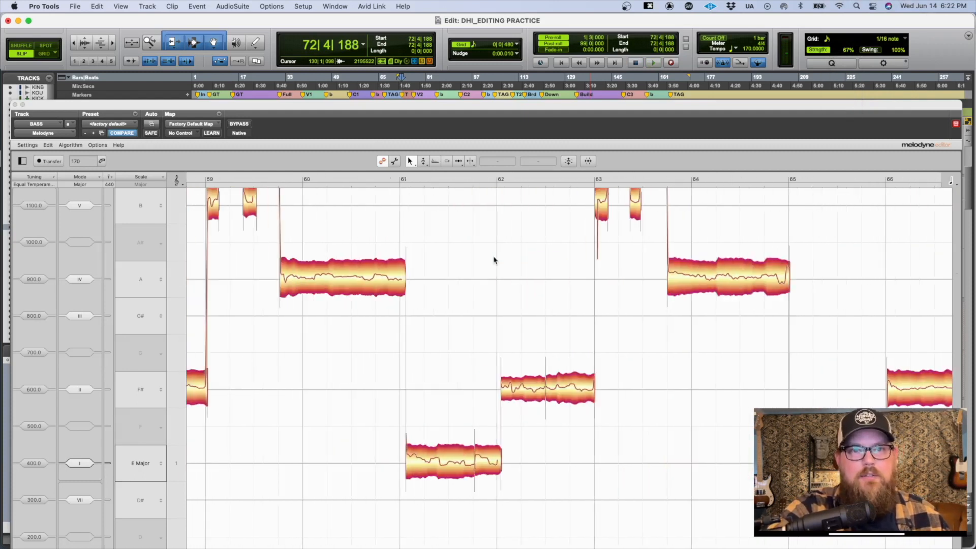
scroll(434, 294, "left", 8)
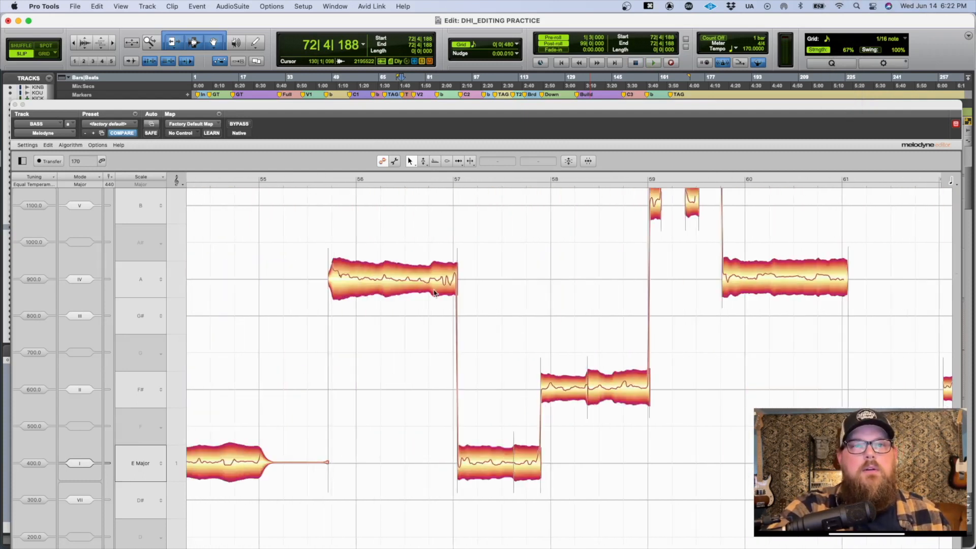
left_click_drag(336, 105, 332, 18)
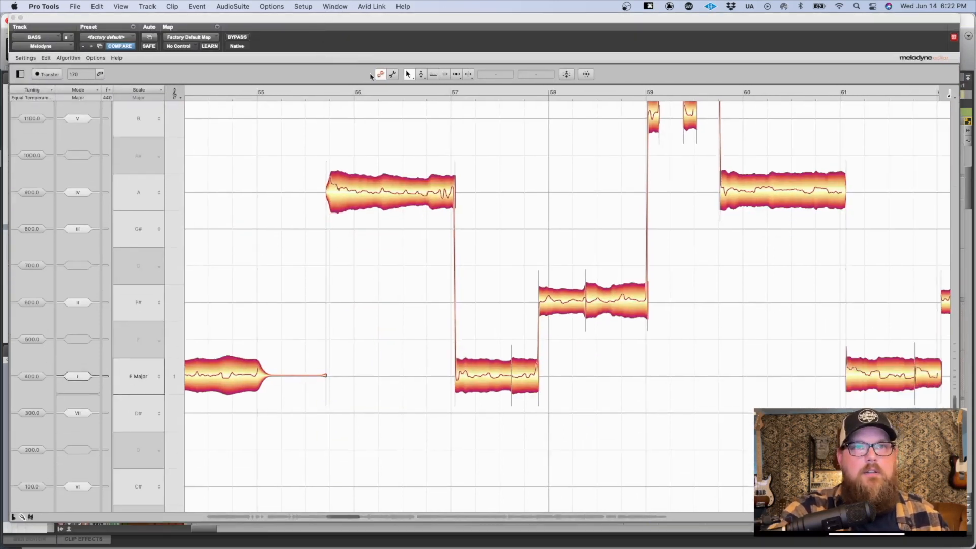
Step: Enter Note Assignment Mode and try reassigning the A note around bar 56 down to D
left_click(392, 76)
left_click(381, 76)
left_click(392, 77)
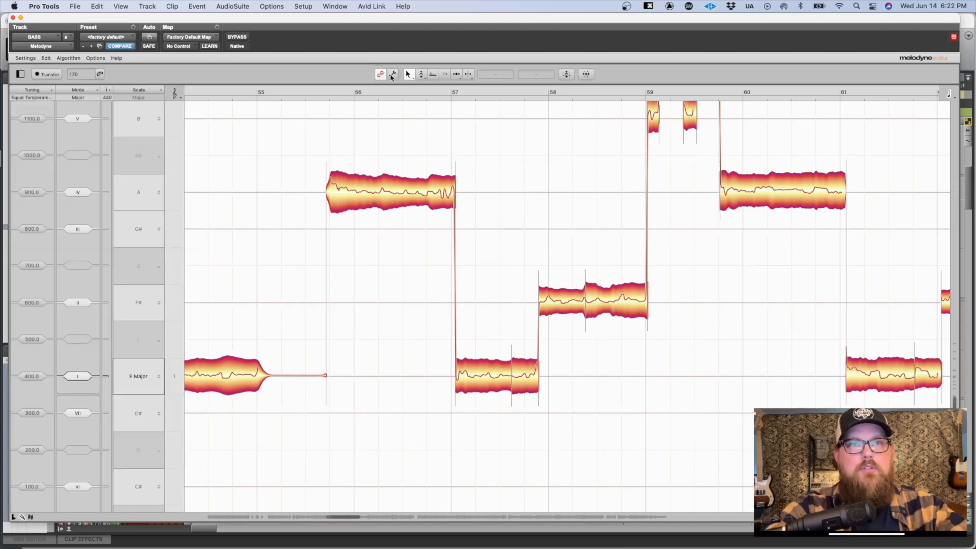
left_click(392, 77)
left_click(382, 75)
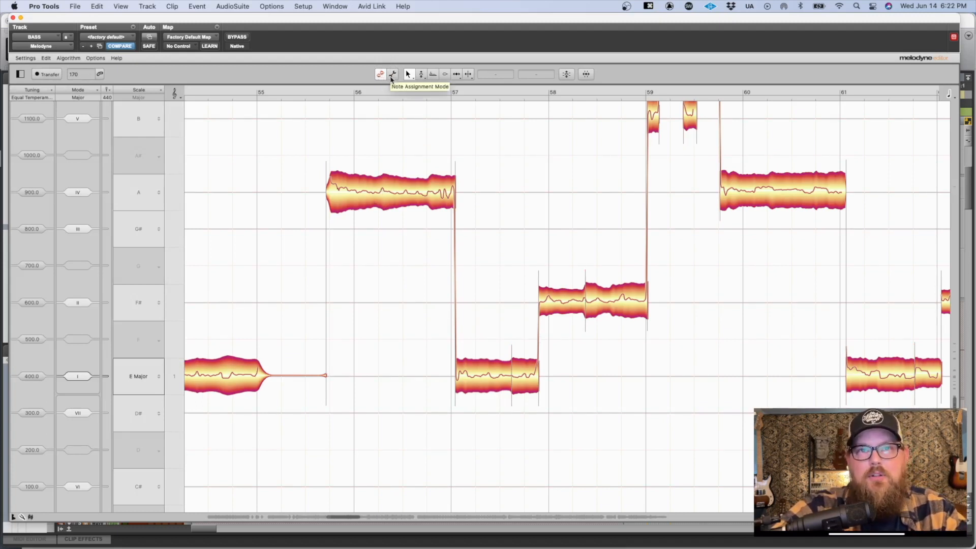
left_click(392, 75)
left_click_drag(388, 187, 365, 437)
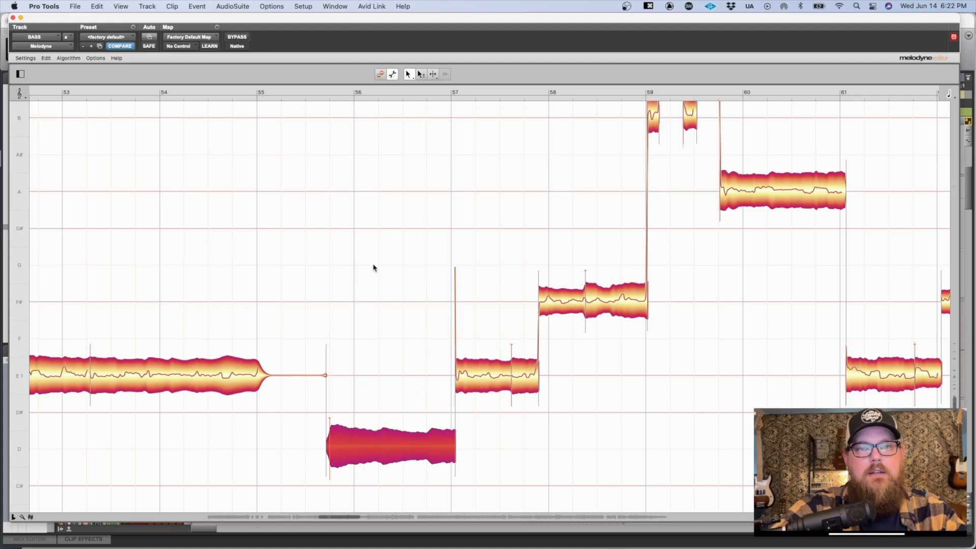
Step: Undo the pitch reassignment of the note around bar 56, and return to the normal editing mode
scroll(370, 260, "down", 5)
left_click_drag(483, 329, 426, 259)
left_click_drag(427, 175, 431, 238)
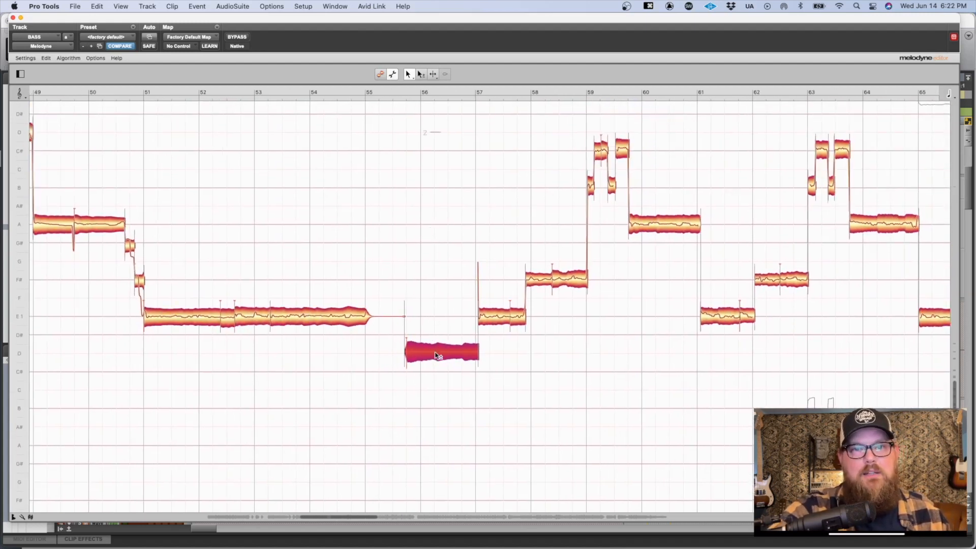
key("cmd+z")
left_click(395, 229)
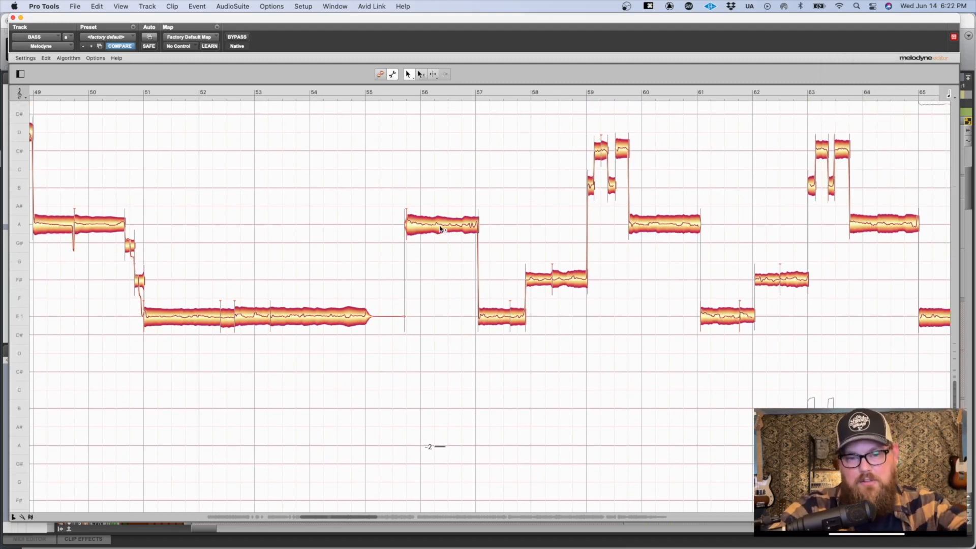
left_click(380, 74)
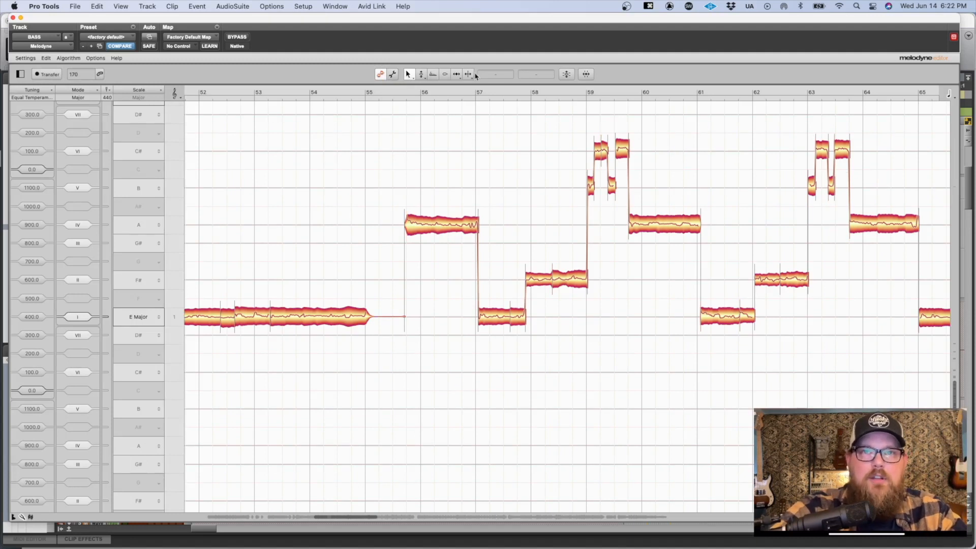
Step: Look over the available Melodyne editing tools, including the set offered in the note area's context menu
left_click(423, 77)
left_click(435, 77)
left_click(447, 75)
left_click(407, 75)
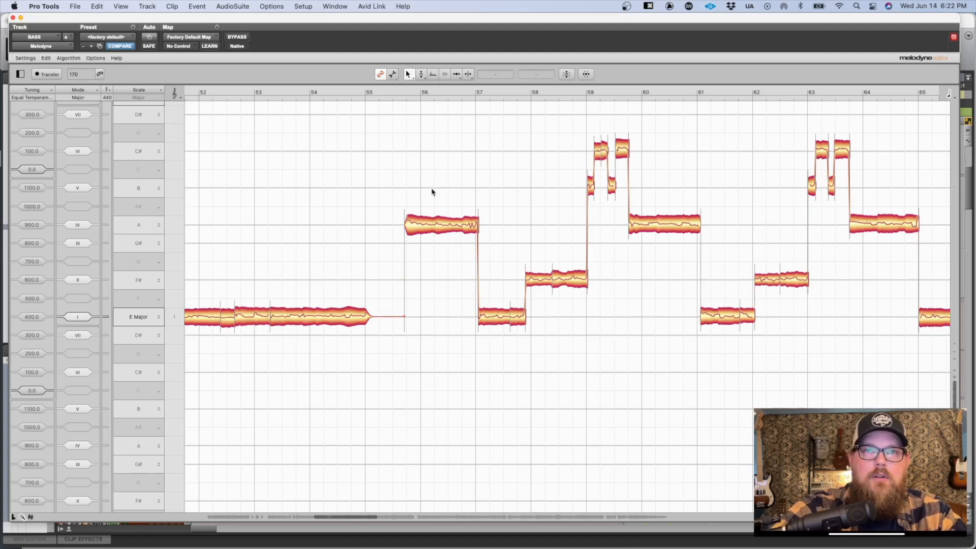
right_click(429, 174)
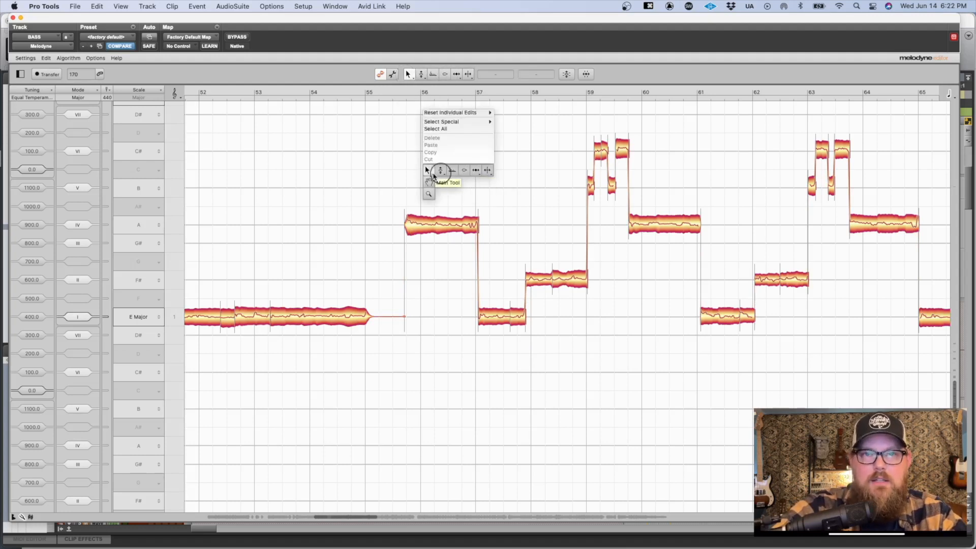
left_click(412, 173)
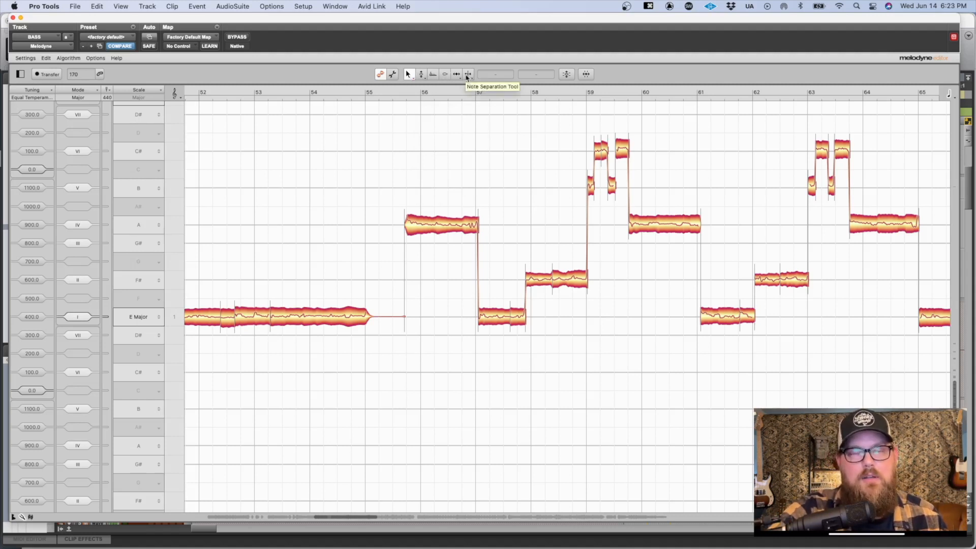
Step: Try the number shortcuts for the first five Melodyne editing tools
key("1")
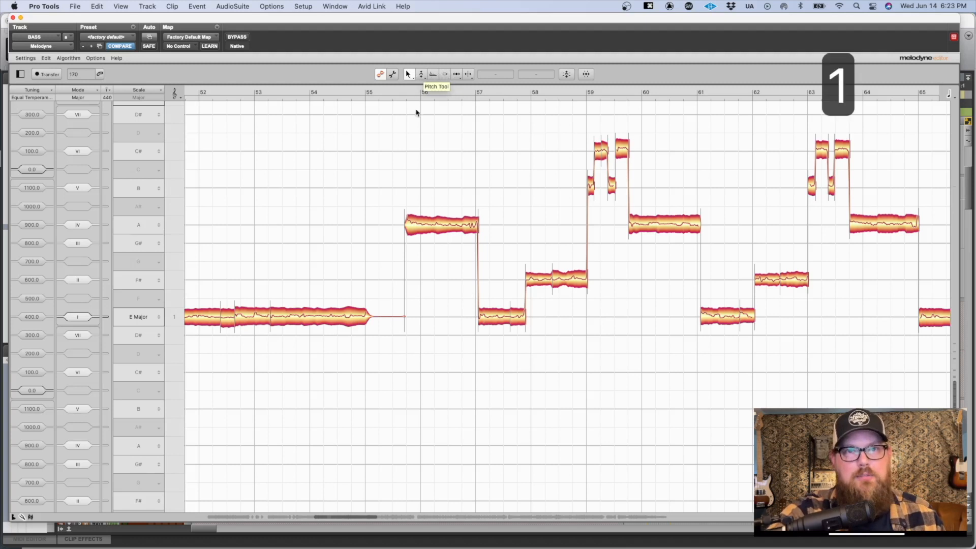
key("2")
key("3")
key("4")
key("5")
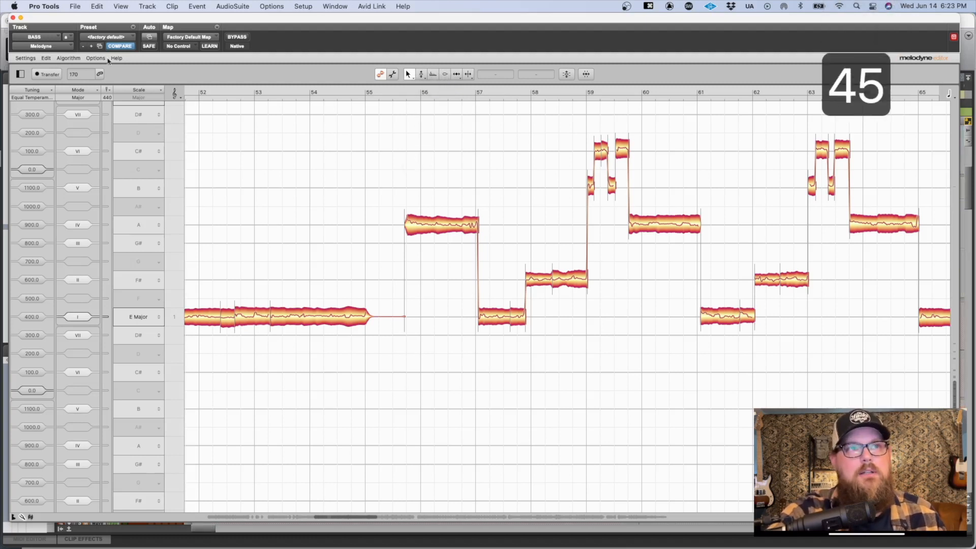
Step: Open the Melodyne preferences and show the Shortcuts page
left_click(31, 59)
left_click(32, 66)
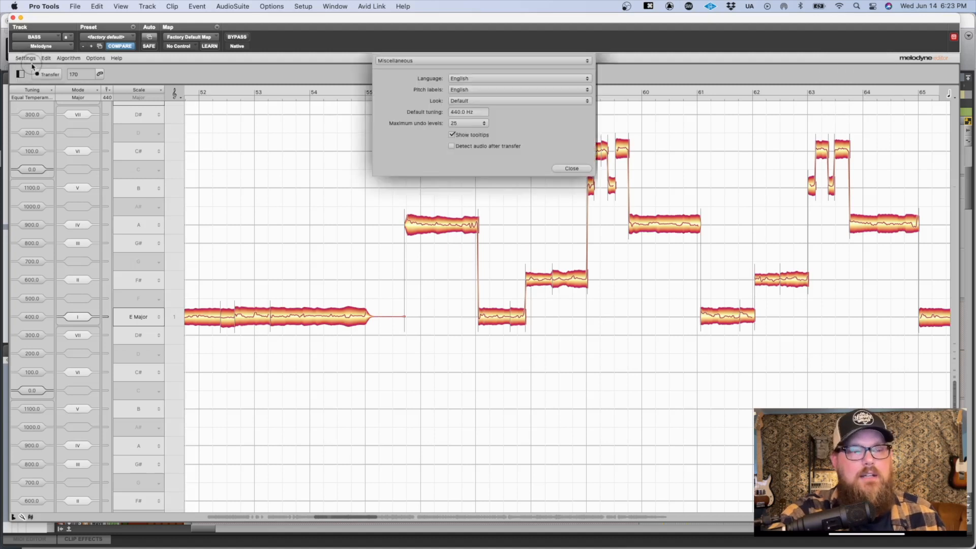
left_click(397, 62)
left_click(396, 65)
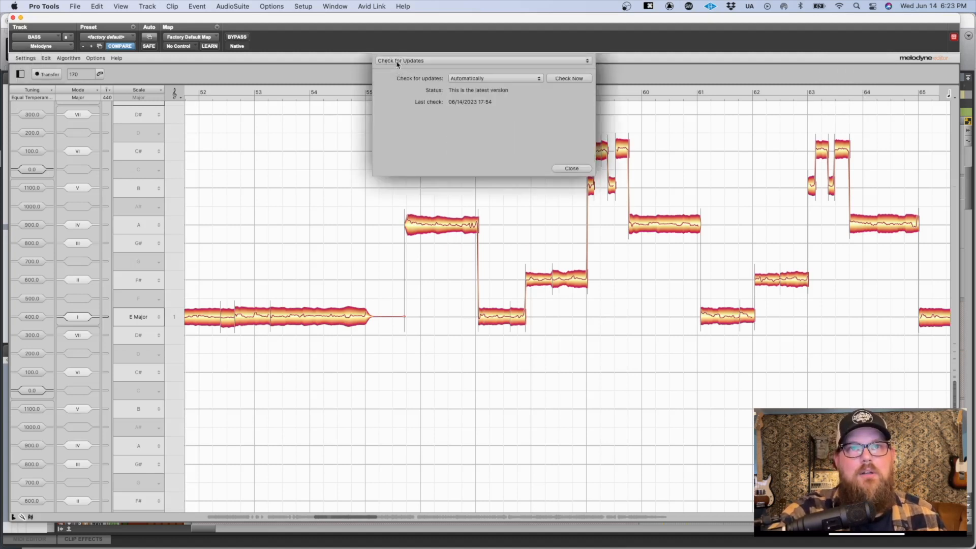
left_click(397, 63)
left_click(398, 67)
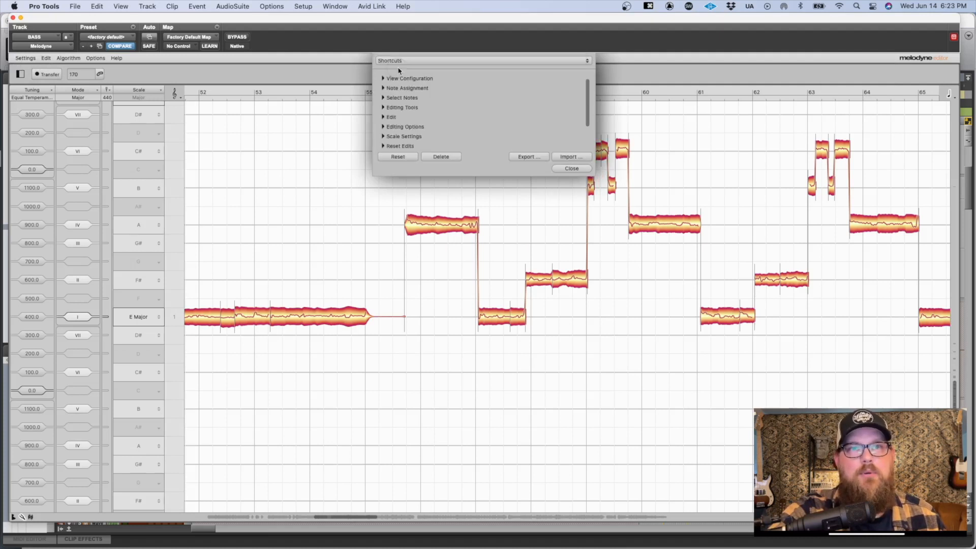
Step: Examine the Editing Tools shortcuts for Main/Scroll/Zoom Tool and Switch Pitch Tools, and close the preferences
left_click(382, 107)
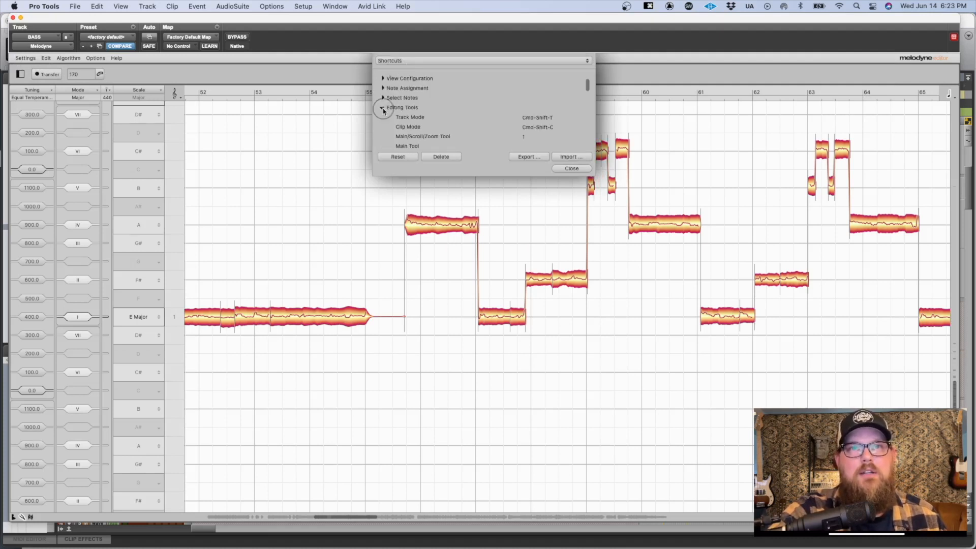
left_click(447, 137)
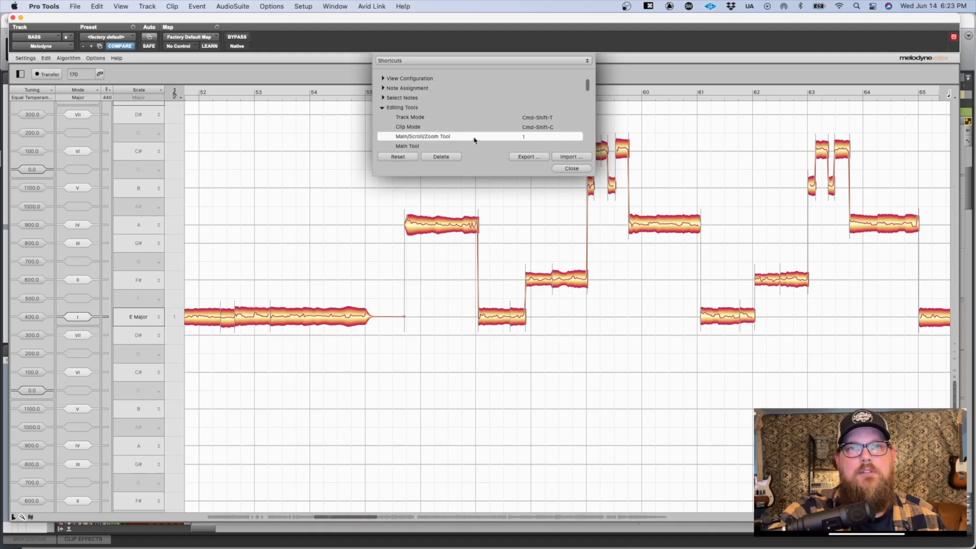
scroll(550, 126, "down", 3)
left_click(523, 131)
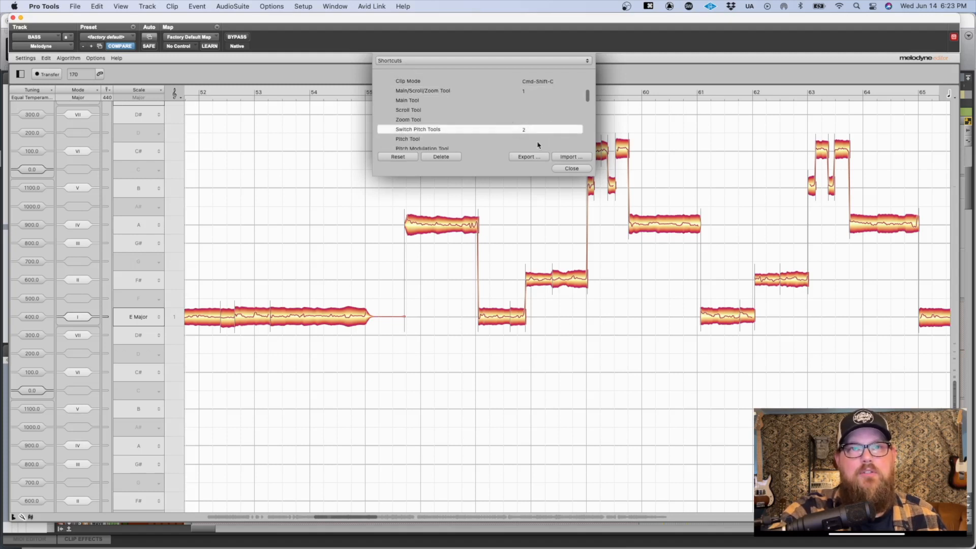
left_click(571, 168)
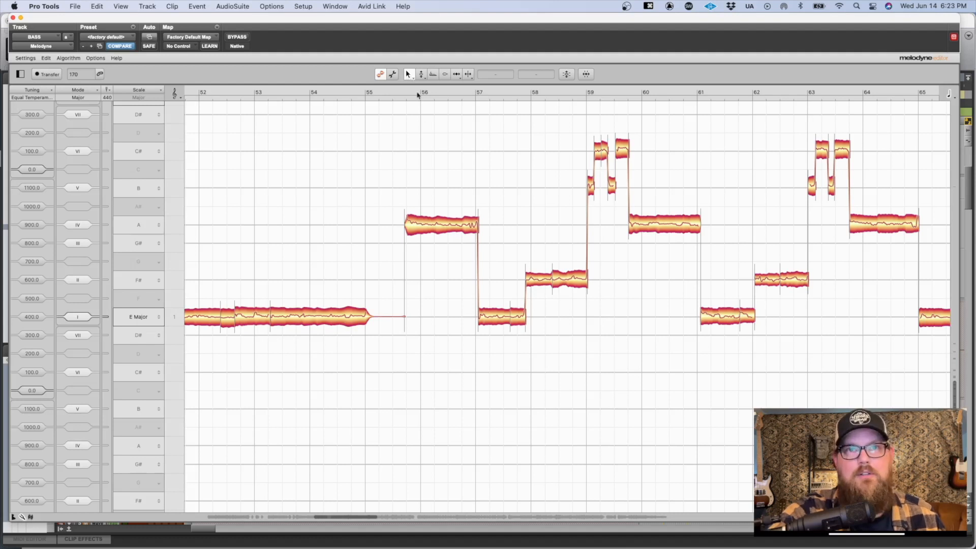
Step: Switch through the Main, Pitch, Formant, Amplitude and Timing tools in order using their shortcuts
key("1")
key("2")
key("3")
key("4")
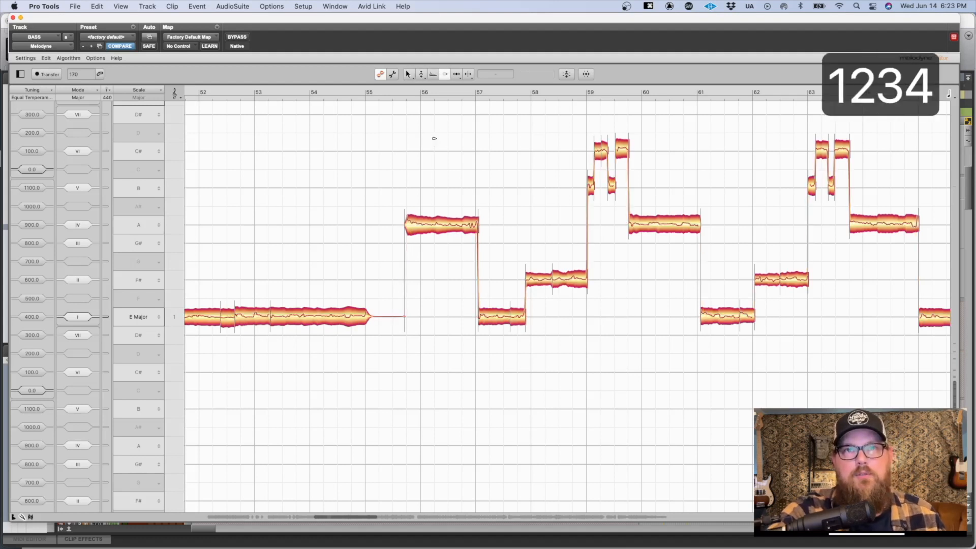
key("5")
Step: Show the Pitch Tool's variants and cycle through them repeatedly using the Switch Pitch Tools shortcut
key("2")
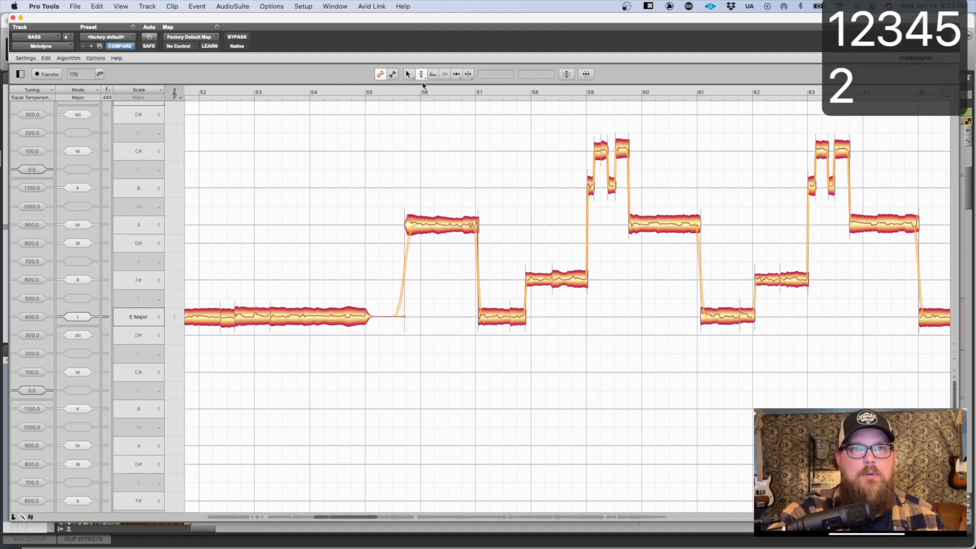
left_click(421, 75)
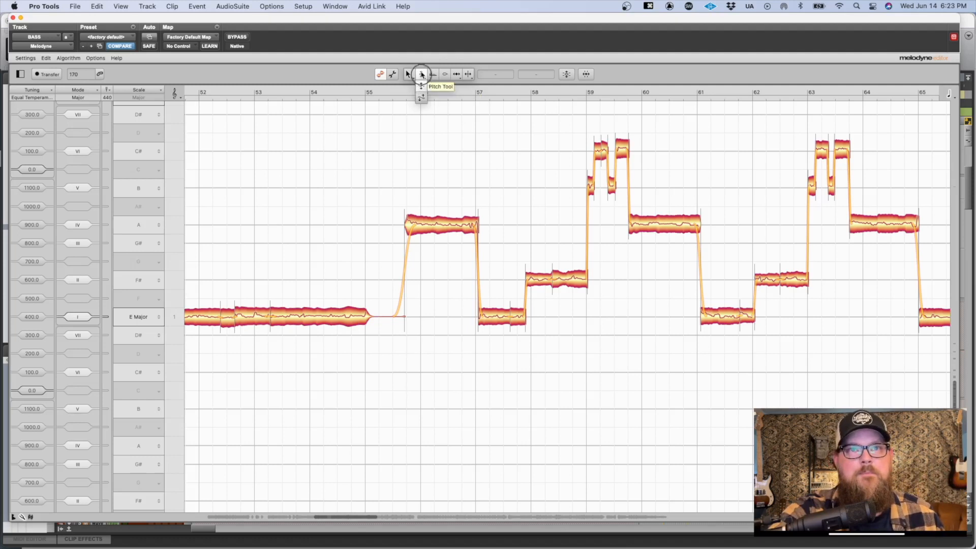
left_click(422, 76)
key("1")
key("2")
key("2")
key("2")
key("2")
key("2")
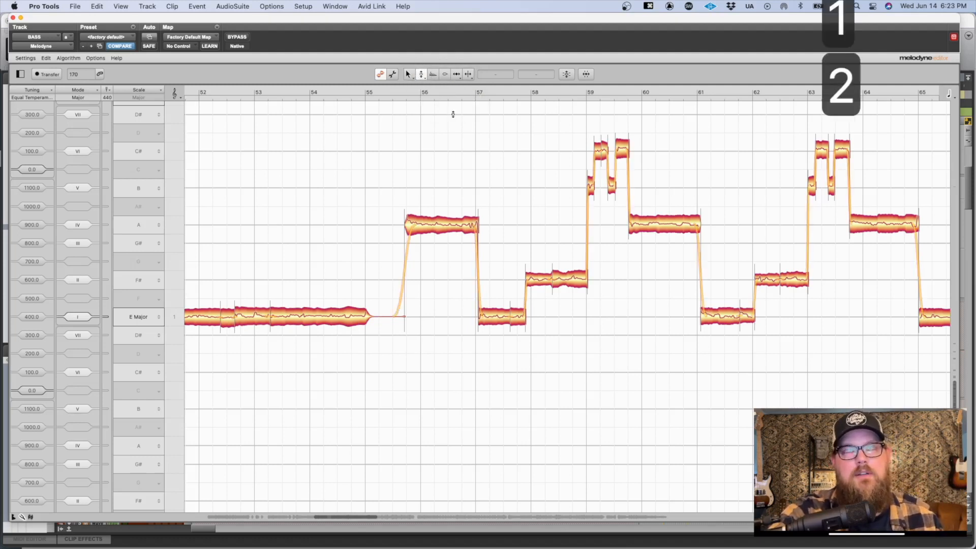
key("2")
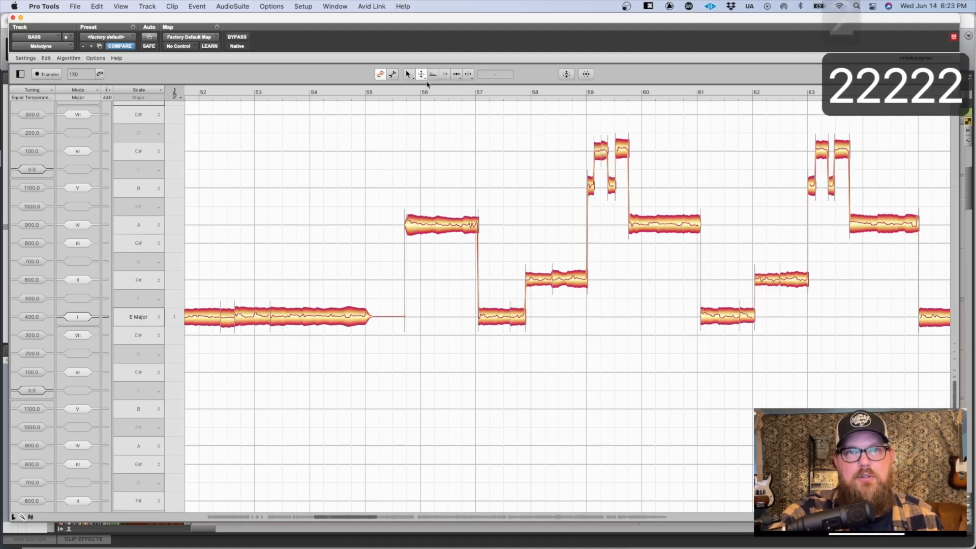
key("2")
key("2")
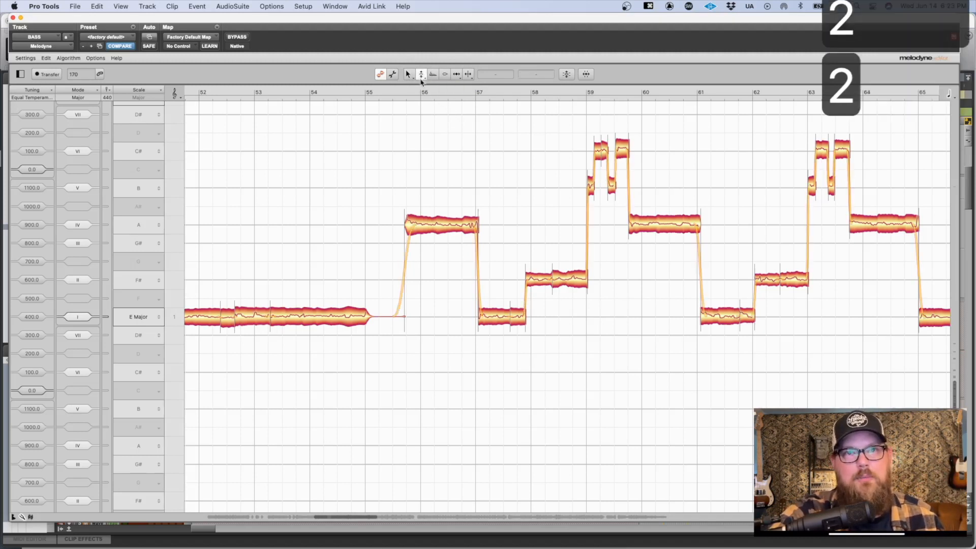
Step: Return to the Main Tool and browse the bass notes back to around bars 39 to 52
key("1")
left_click_drag(426, 205, 477, 240)
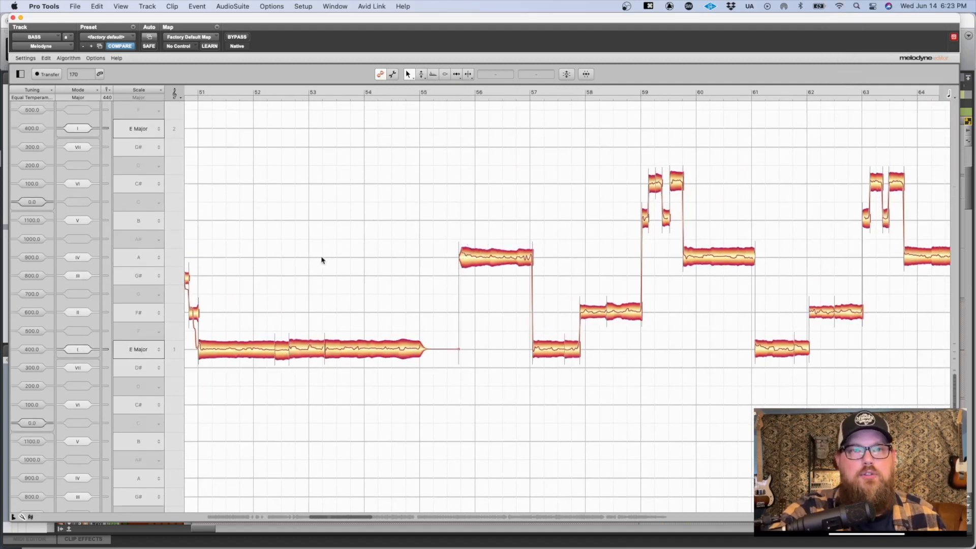
scroll(300, 247, "left", 15)
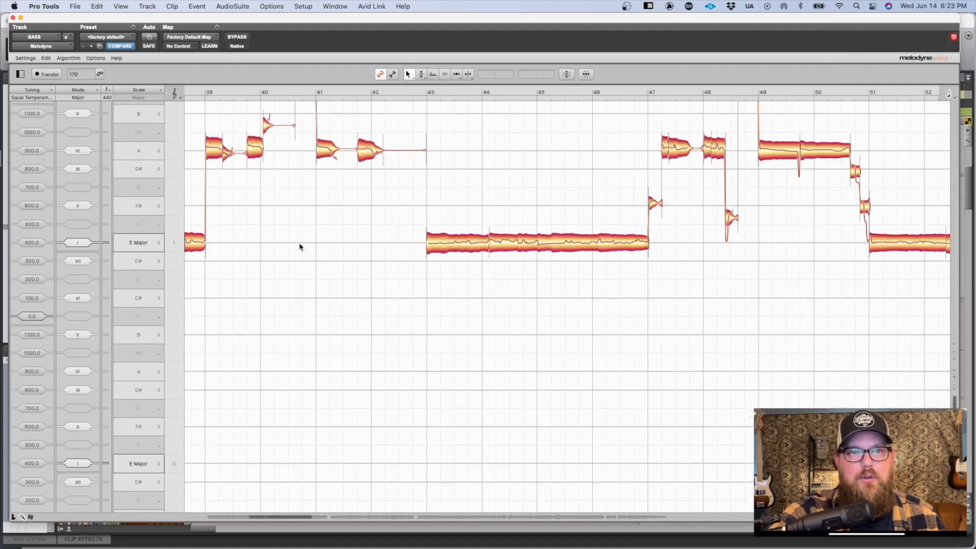
Step: Pan back and forth through the bass notes between about bars 30 and 50 to practise navigating the note editor
scroll(300, 247, "down", 3)
scroll(300, 247, "left", 10)
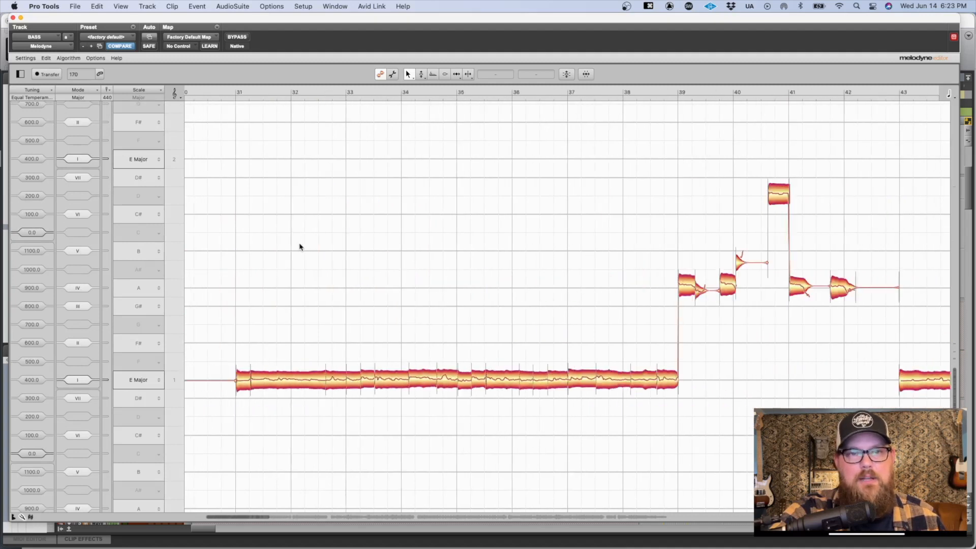
scroll(300, 247, "left", 2)
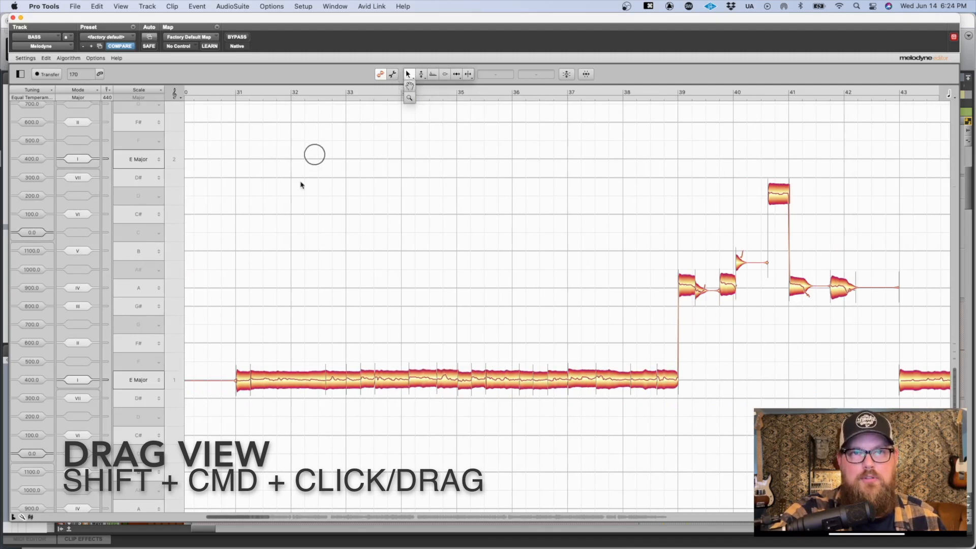
left_click_drag(338, 282, 270, 205)
left_click_drag(605, 195, 277, 193)
left_click_drag(653, 184, 352, 194)
left_click_drag(624, 232, 212, 232)
left_click_drag(560, 204, 878, 211)
left_click_drag(305, 211, 594, 233)
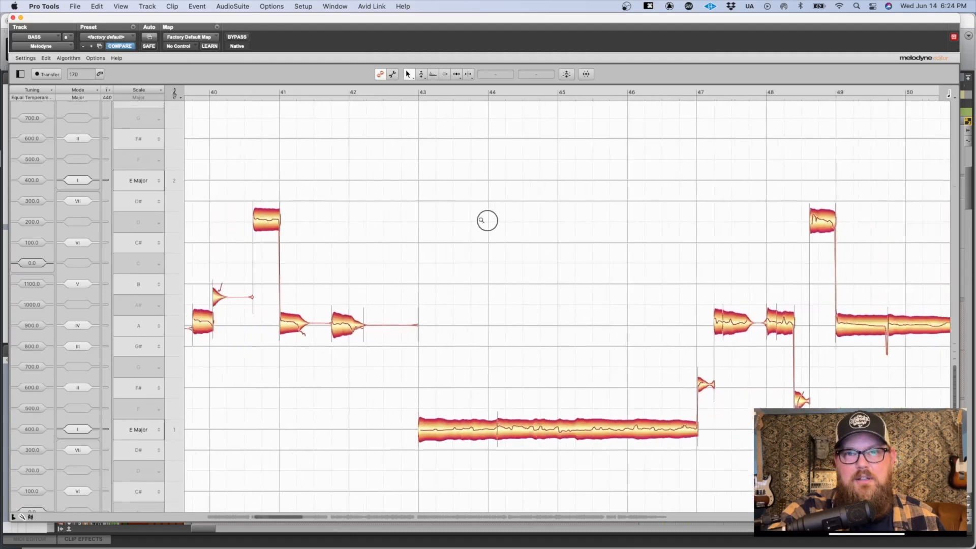
Step: Zoom in on the notes around bars 40 to 48, and browse back to the first bass note at bar 31
left_click_drag(430, 216, 507, 231)
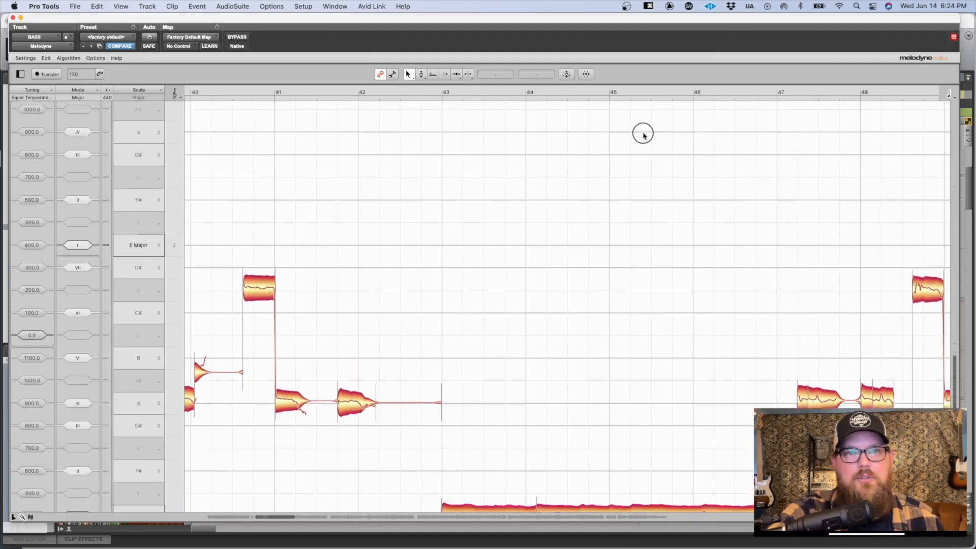
scroll(483, 163, "left", 10)
scroll(483, 162, "up", 3)
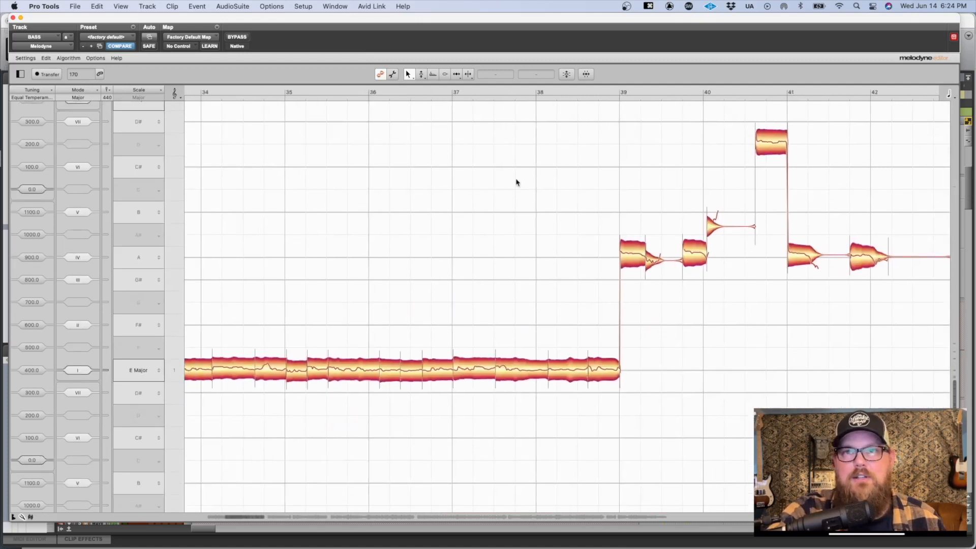
scroll(516, 181, "left", 5)
scroll(515, 181, "left", 6)
scroll(516, 181, "right", 2)
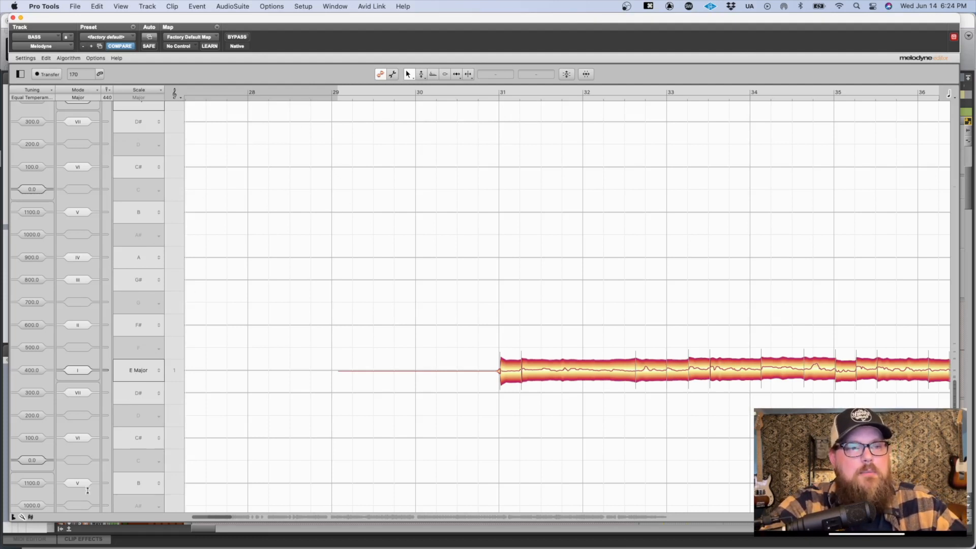
Step: Hide and reshow the Scale Editor, and expand its depth to examine the Detective column before reducing it again
left_click(22, 517)
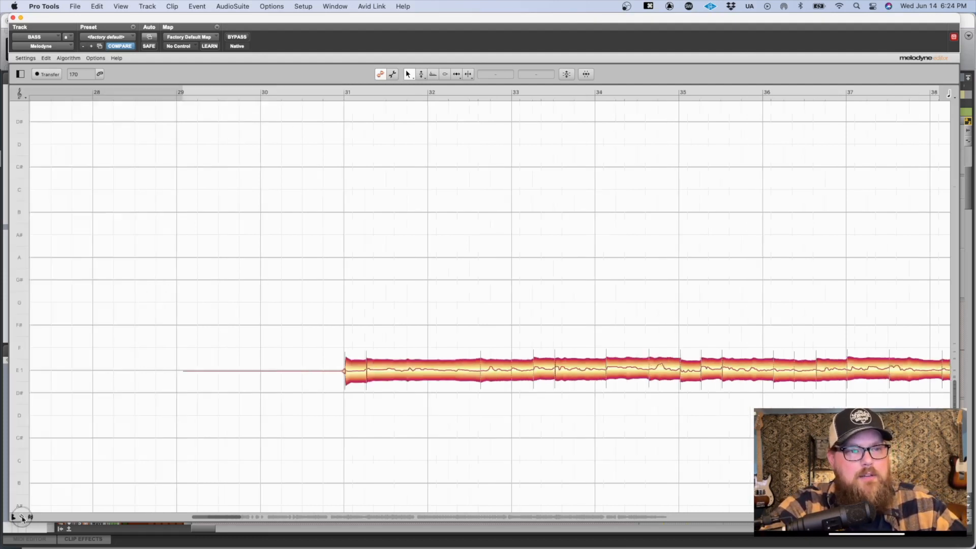
left_click(21, 517)
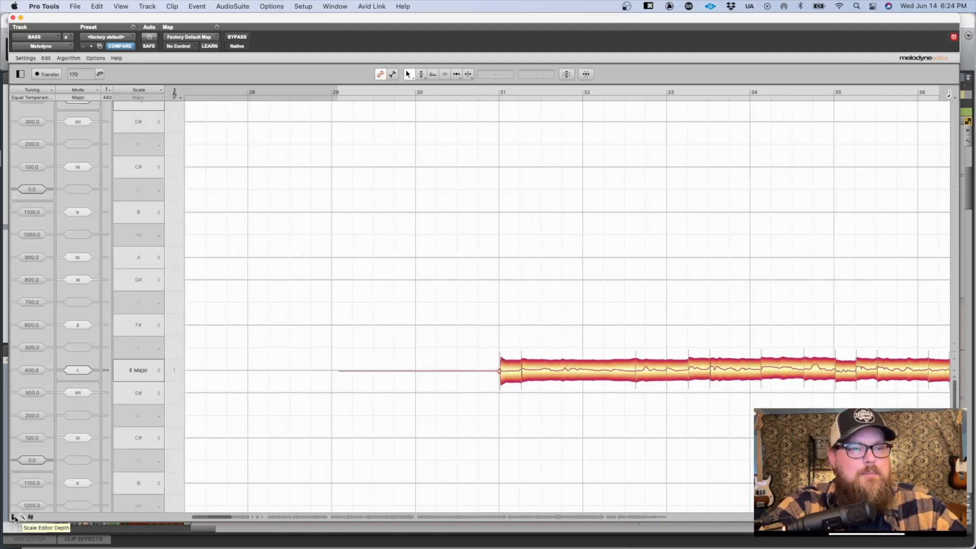
left_click(14, 517)
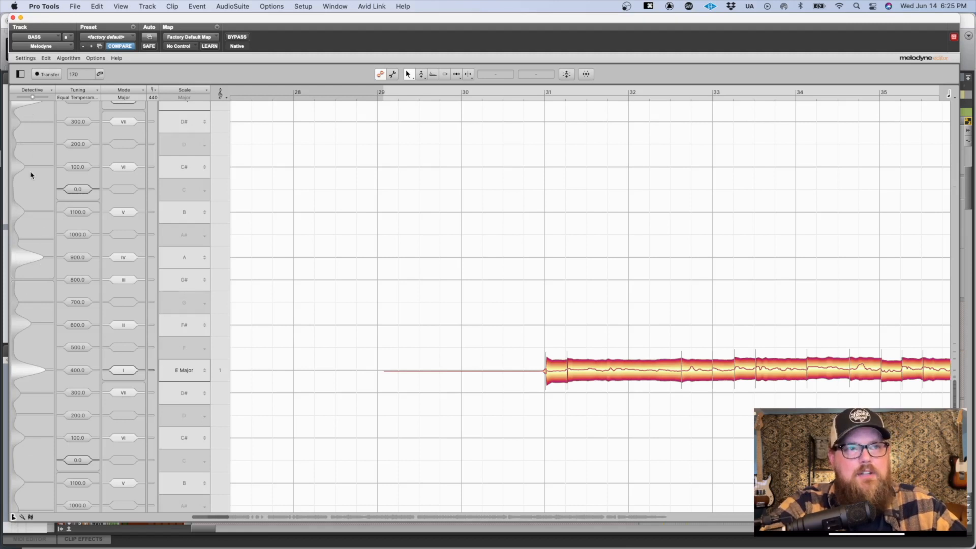
scroll(292, 169, "up", 1)
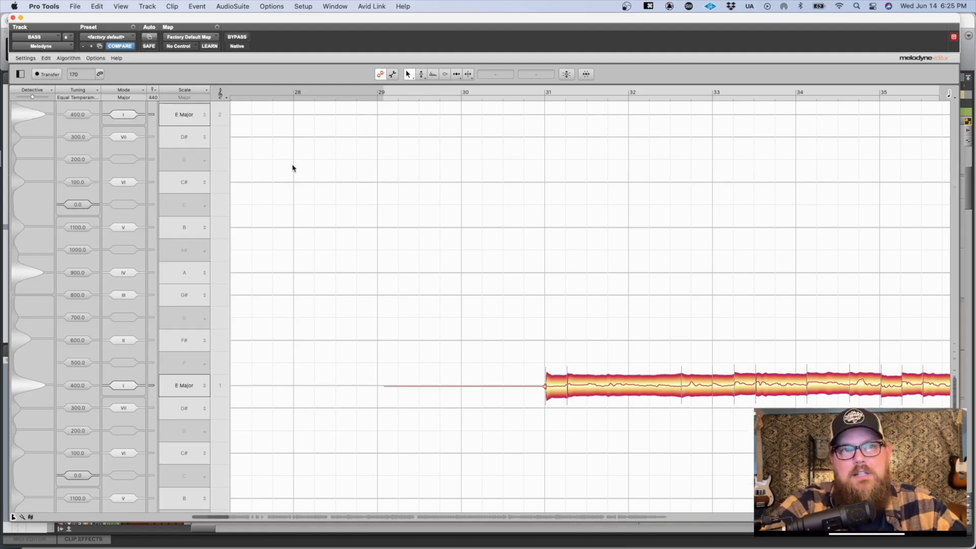
scroll(292, 169, "down", 3)
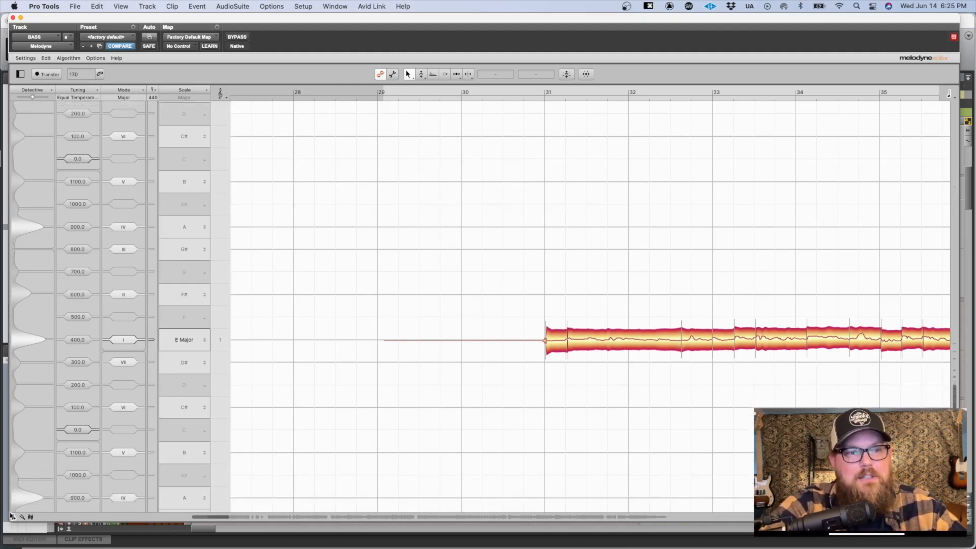
left_click(13, 517)
left_click(22, 517)
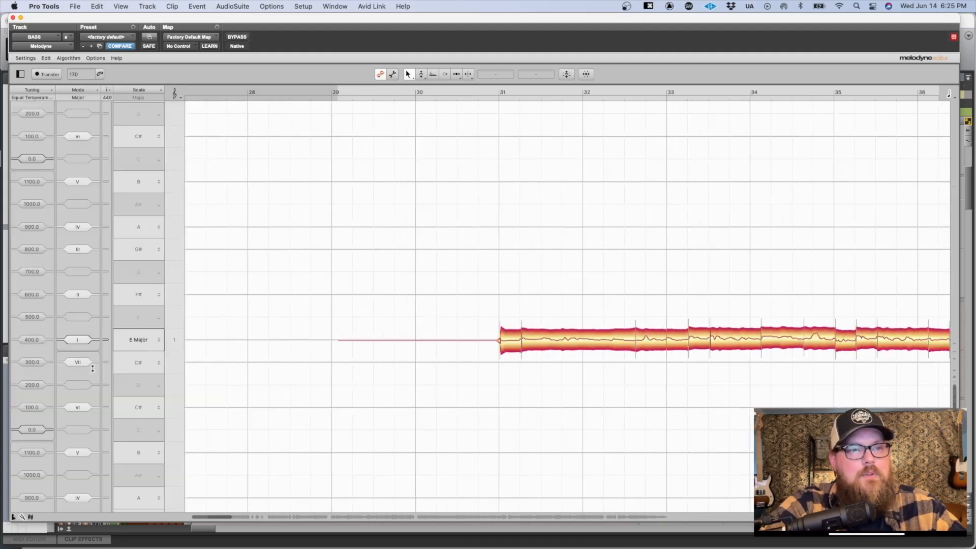
Step: Inspect the scale options for E, try G Major as the scale, and set it back to E Major
left_click(160, 341)
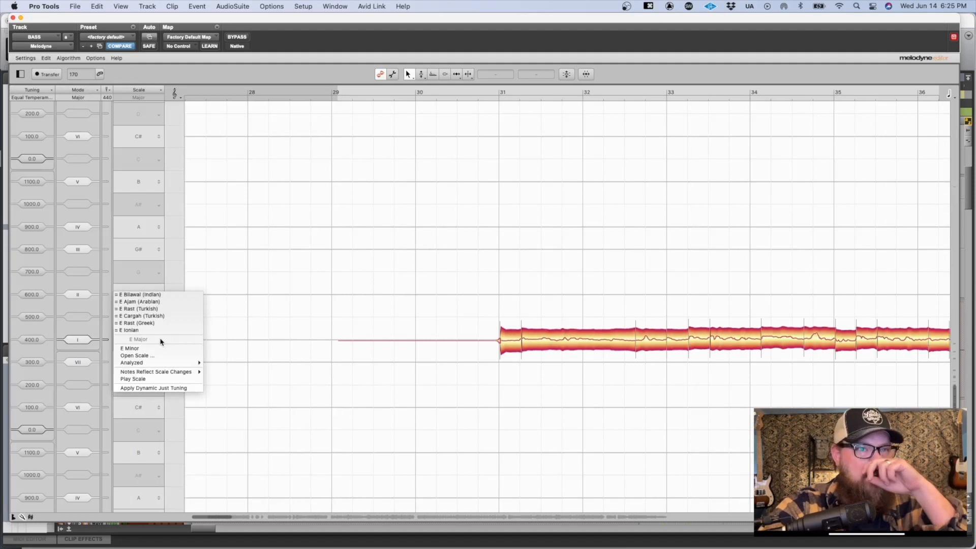
left_click(151, 264)
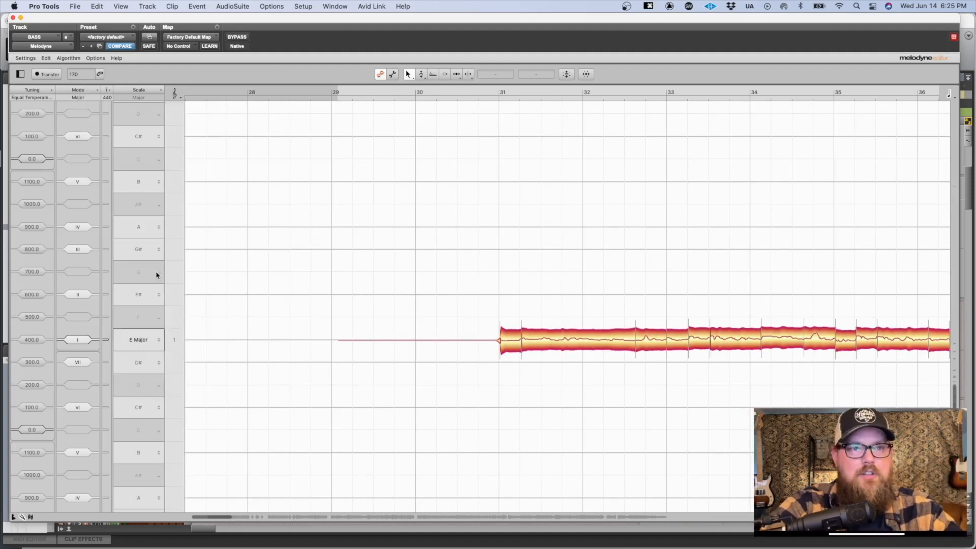
left_click(157, 276)
left_click(151, 279)
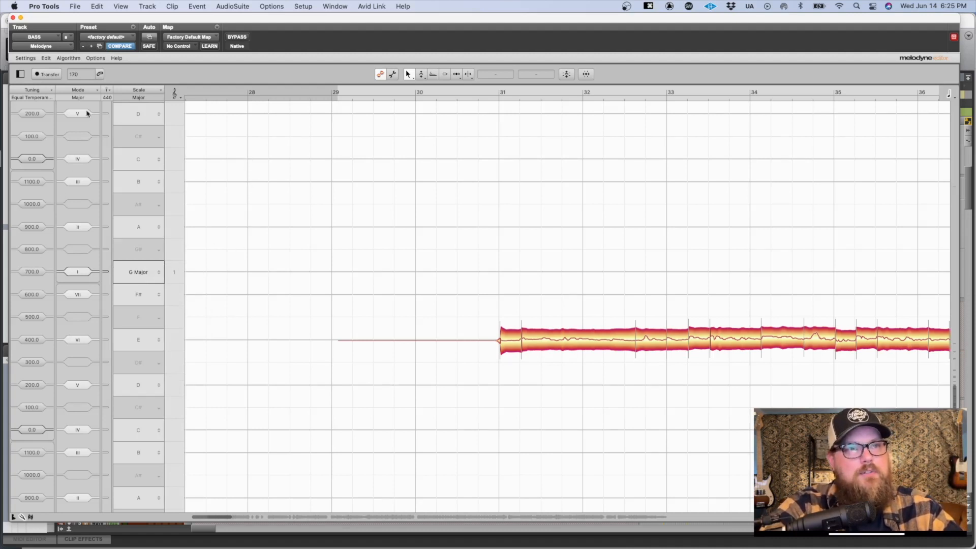
left_click(156, 339)
left_click(151, 350)
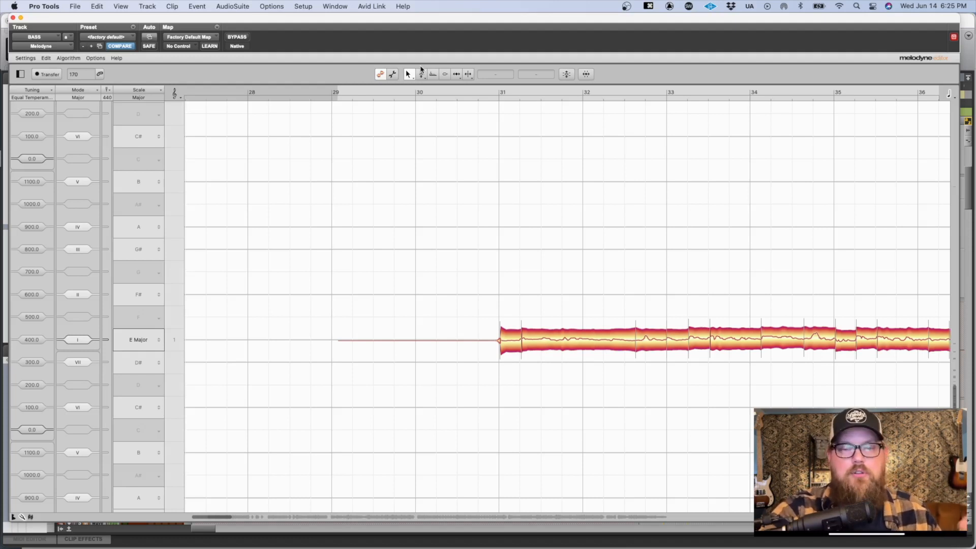
Step: Hide the Scale Editor so the bass notes from bar 29 to 39 have more room
left_click_drag(486, 292, 349, 206)
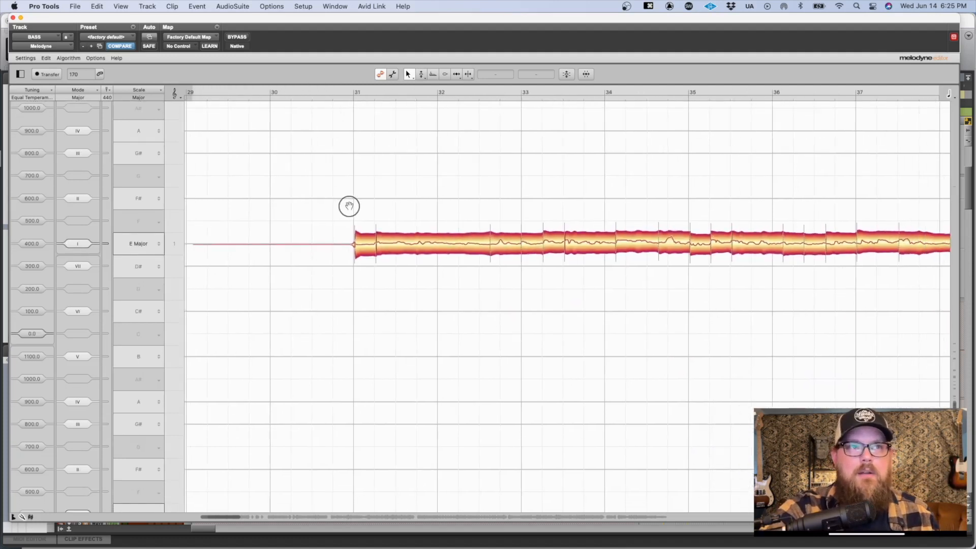
left_click(22, 517)
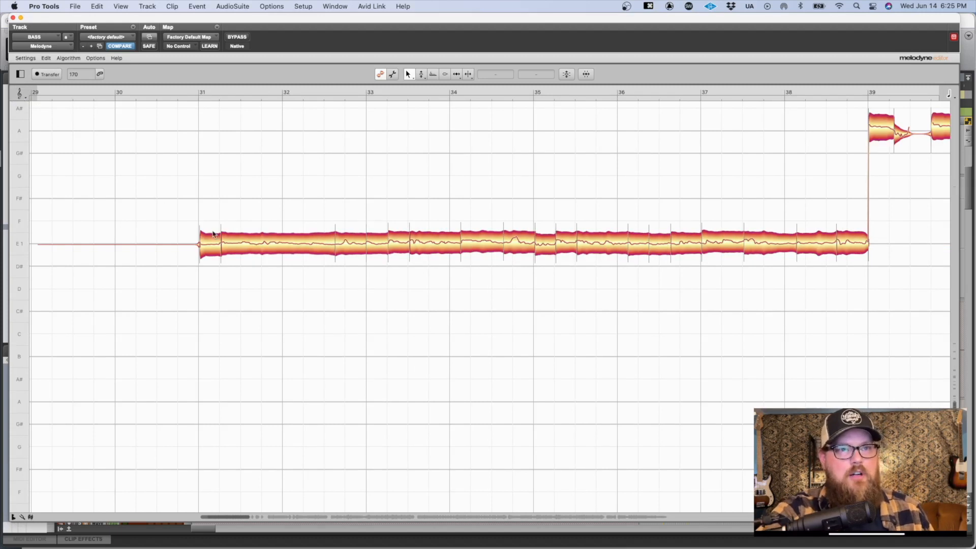
Step: Try moving the long second note after bar 31 down to the low F#, play it back, and return it to E 1
left_click_drag(212, 245, 223, 469)
left_click(194, 372)
left_click(194, 372)
key("space")
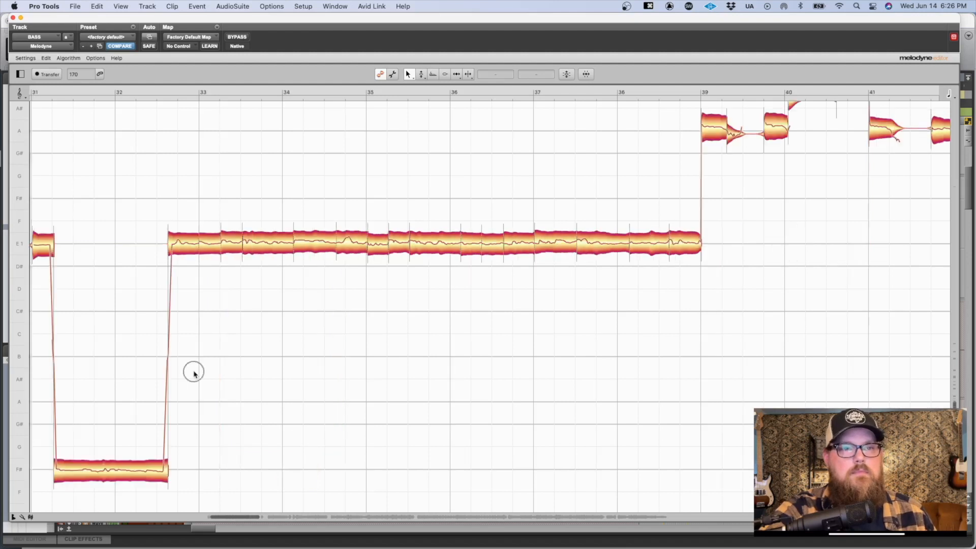
key("space")
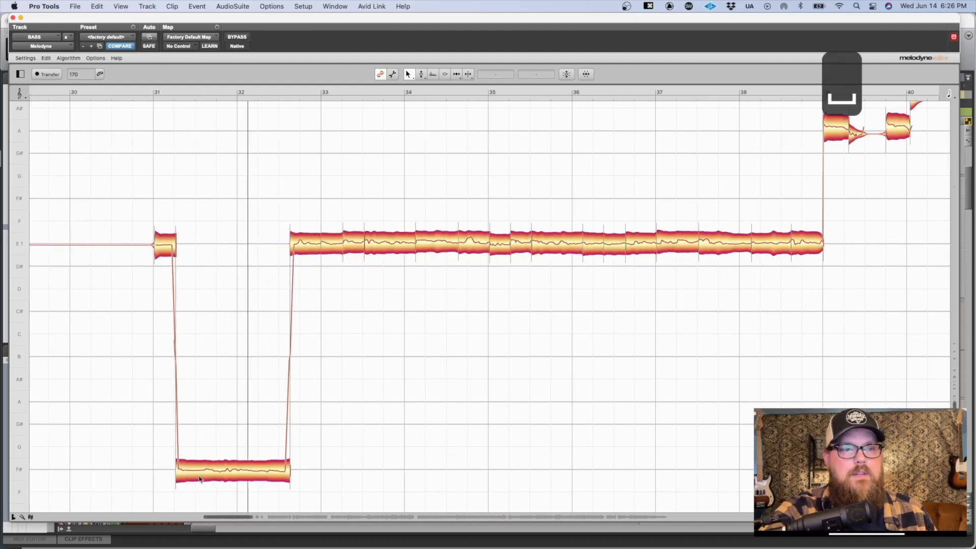
left_click_drag(212, 474, 204, 245)
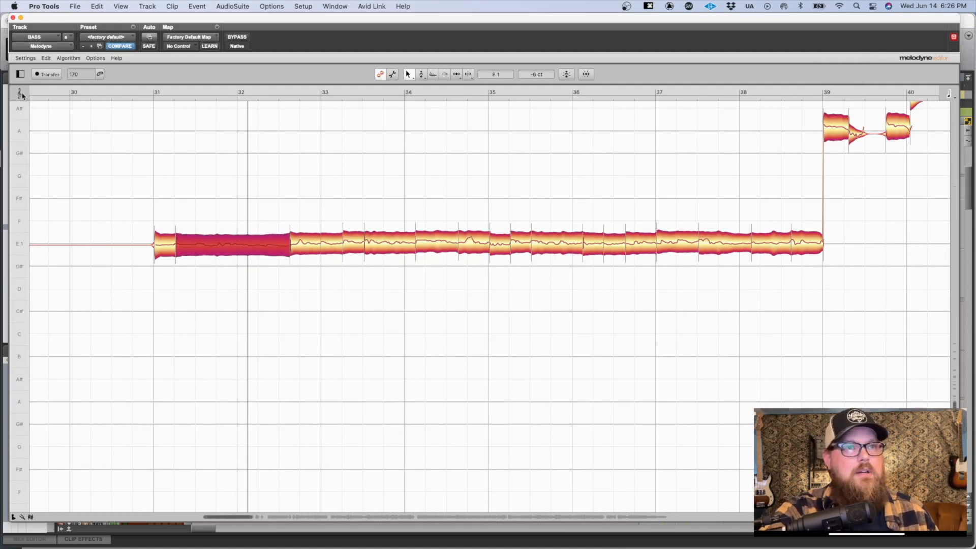
mouse_move(204, 244)
left_mouse_down()
mouse_move(209, 126)
mouse_move(196, 256)
mouse_move(174, 331)
mouse_move(194, 231)
mouse_move(197, 248)
left_mouse_up()
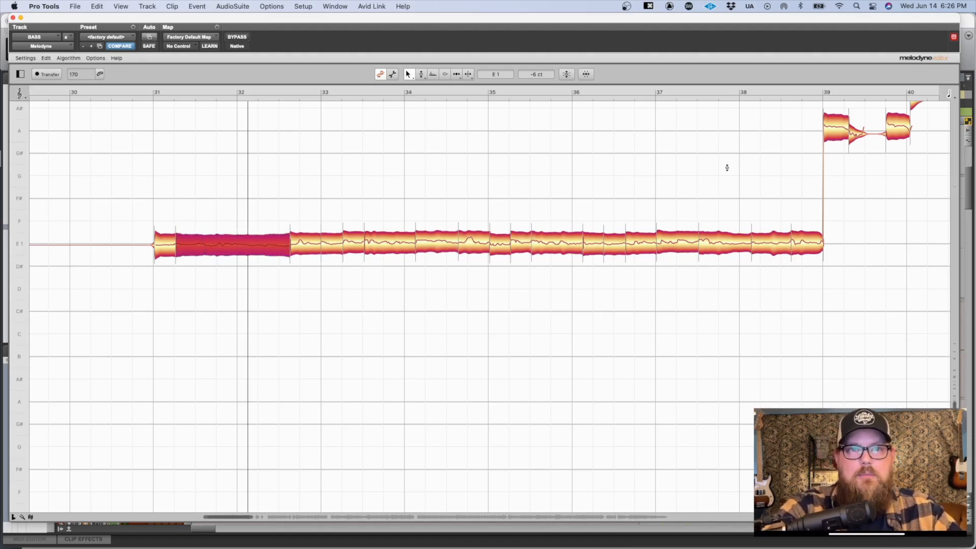
Step: View the time grid values, shift the start of the bar 31 note slightly earlier, and slightly lengthen the long note after it
left_click(949, 95)
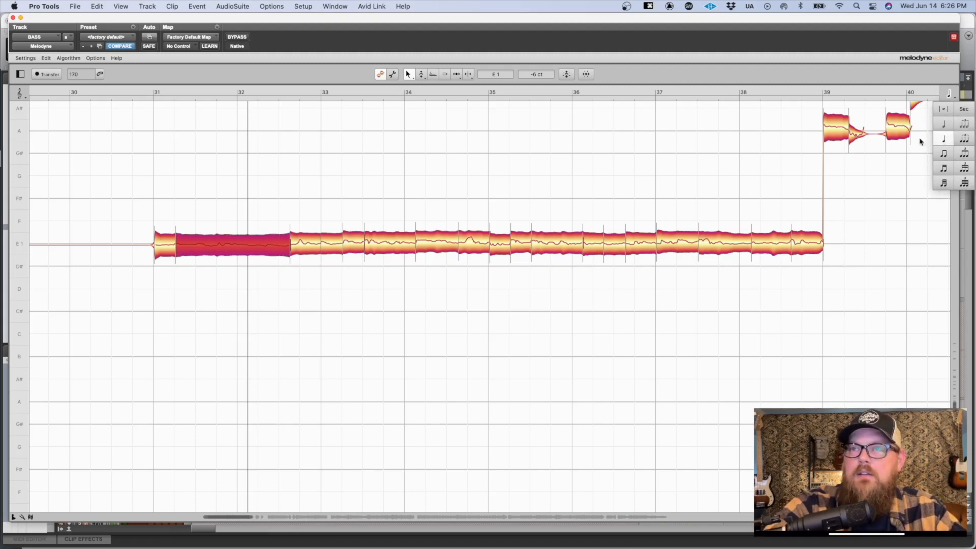
left_click(896, 135)
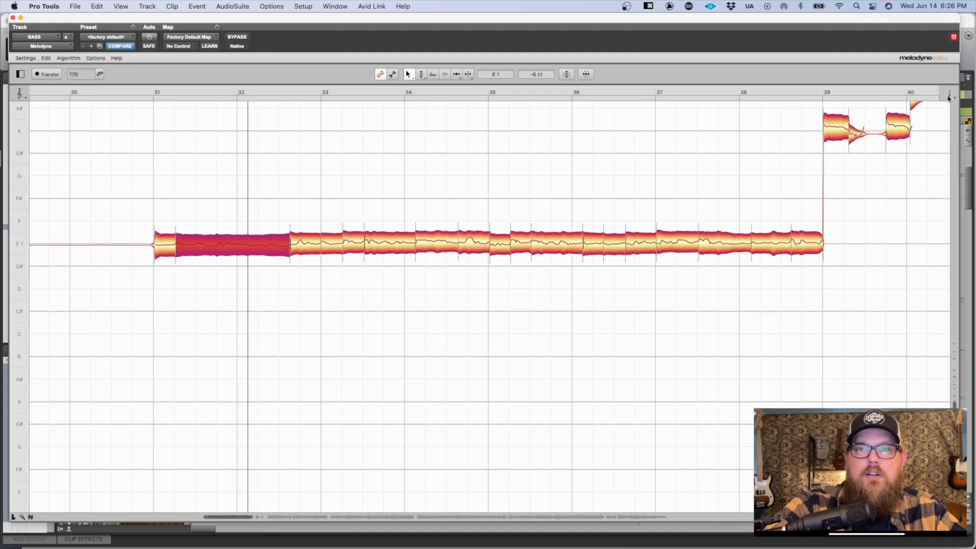
left_click(158, 244)
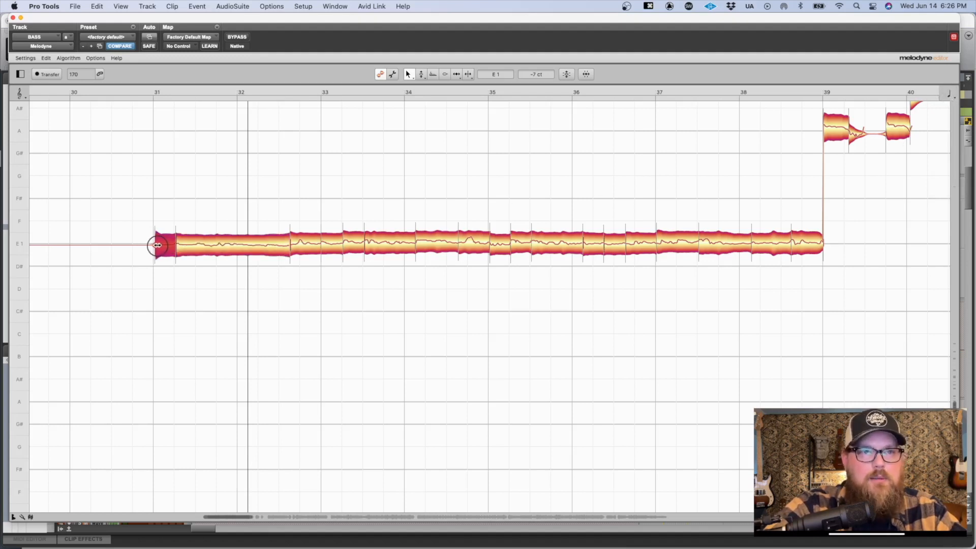
left_click(177, 245)
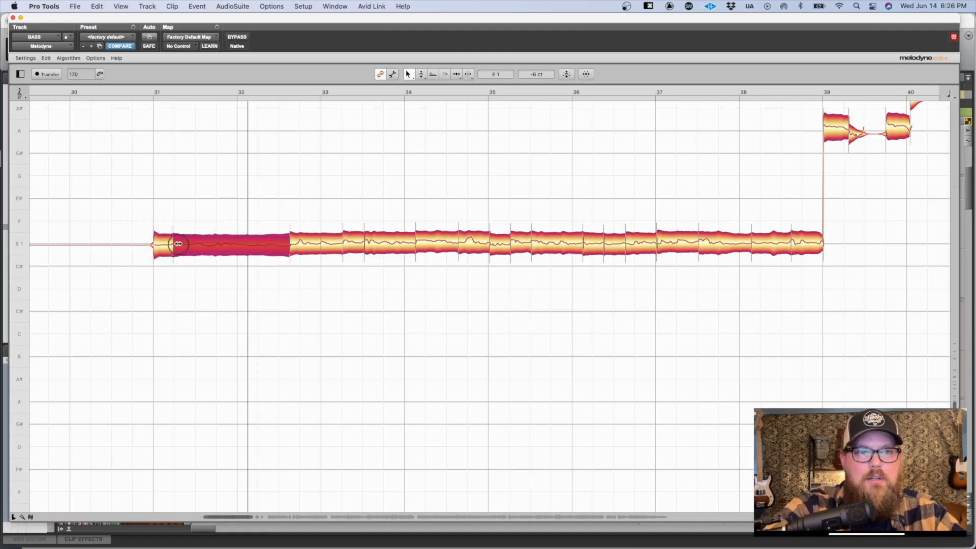
left_click(295, 240)
left_click(256, 193)
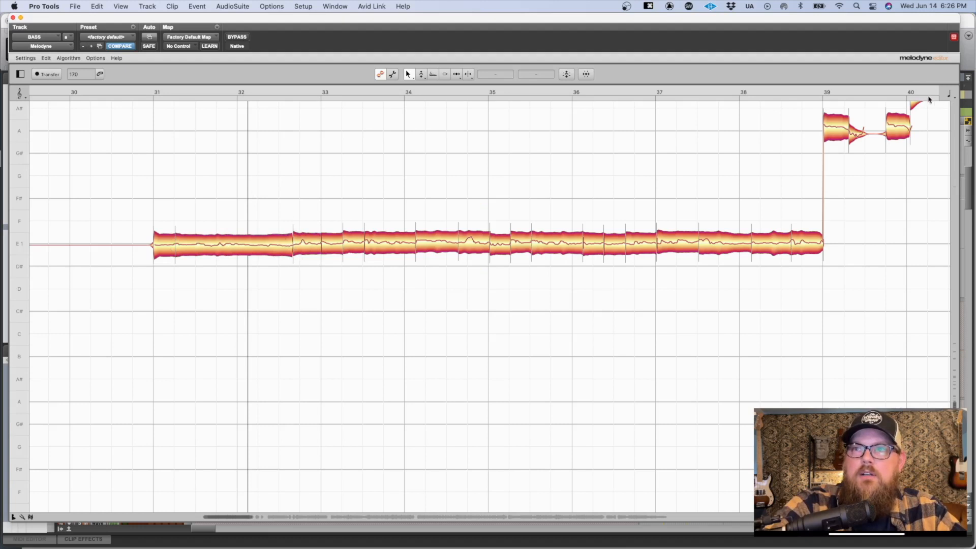
Step: Try adjusting the start of the first bass note at bar 31 once more, and clear the selection
left_click(157, 245)
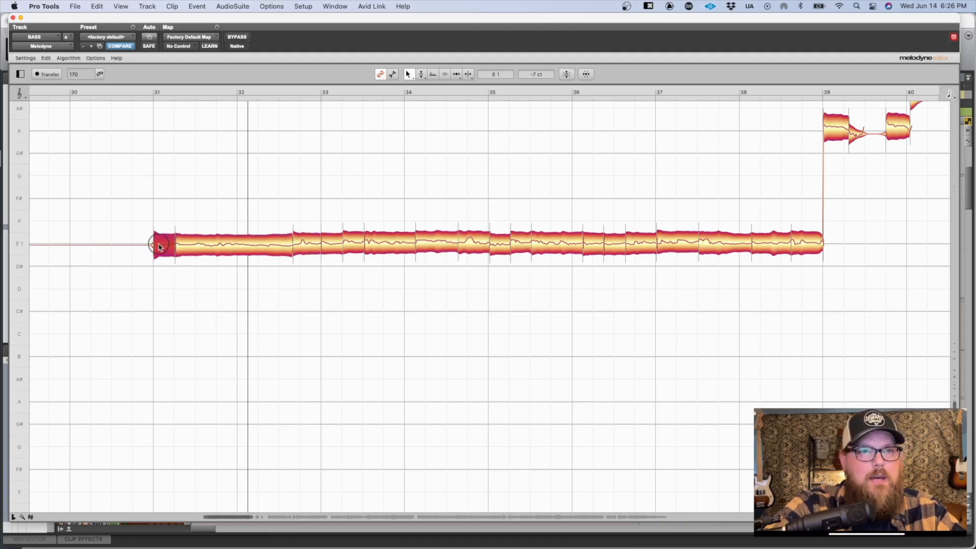
mouse_move(157, 245)
left_mouse_down()
mouse_move(94, 244)
mouse_move(155, 244)
left_mouse_up()
left_click(392, 162)
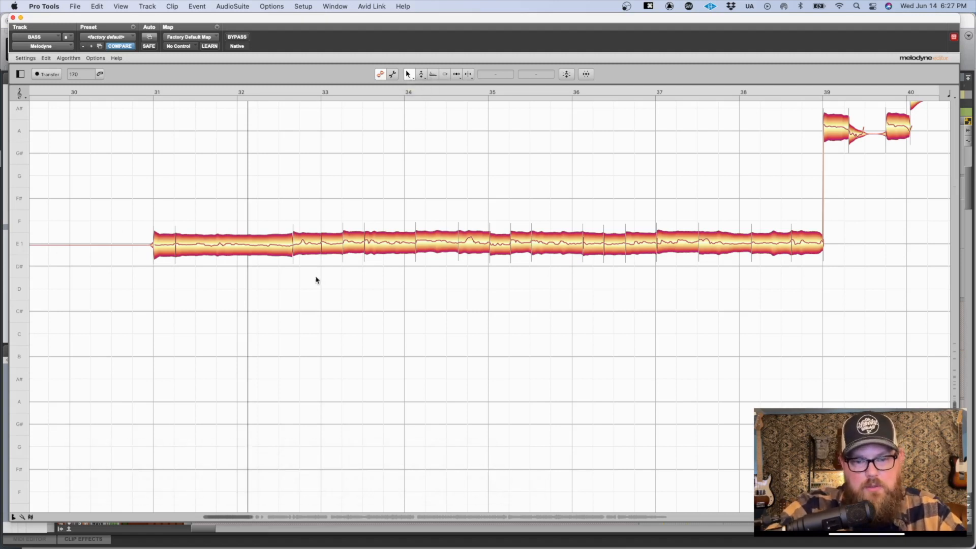
Step: Use the Pitch Tool to correct the long second note to E 1 at 0 ct, and correct the first note's pitch
left_click(421, 74)
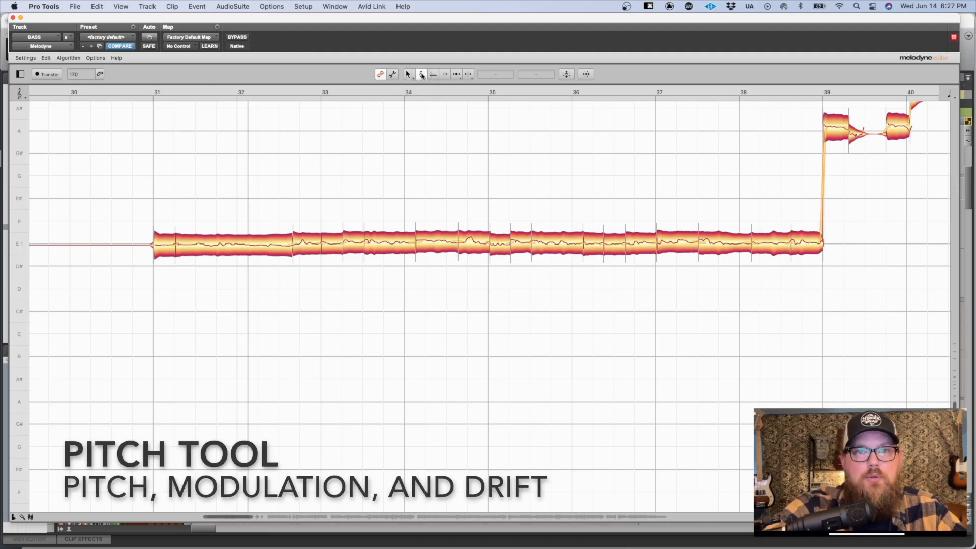
mouse_move(232, 247)
left_mouse_down()
mouse_move(230, 198)
mouse_move(232, 254)
left_mouse_up()
double_click(232, 254)
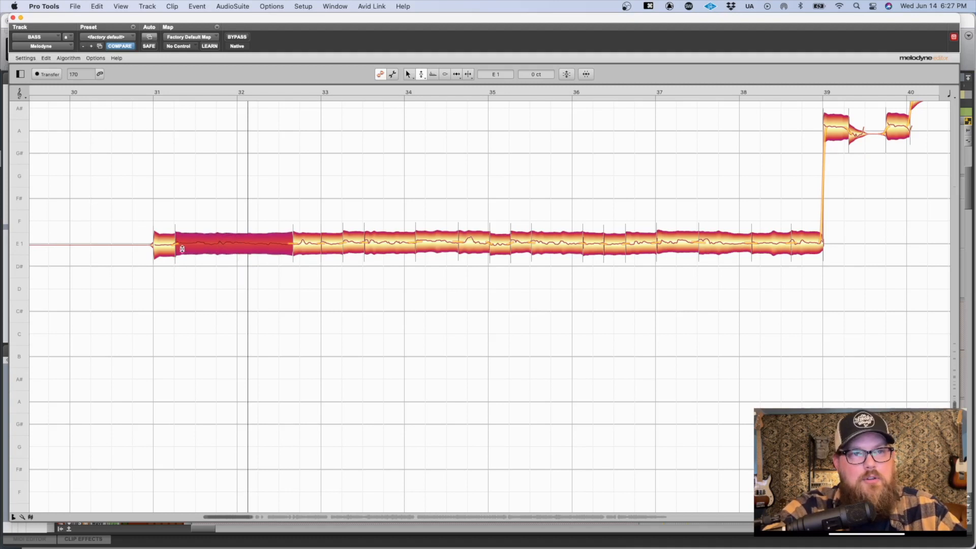
left_click(166, 247)
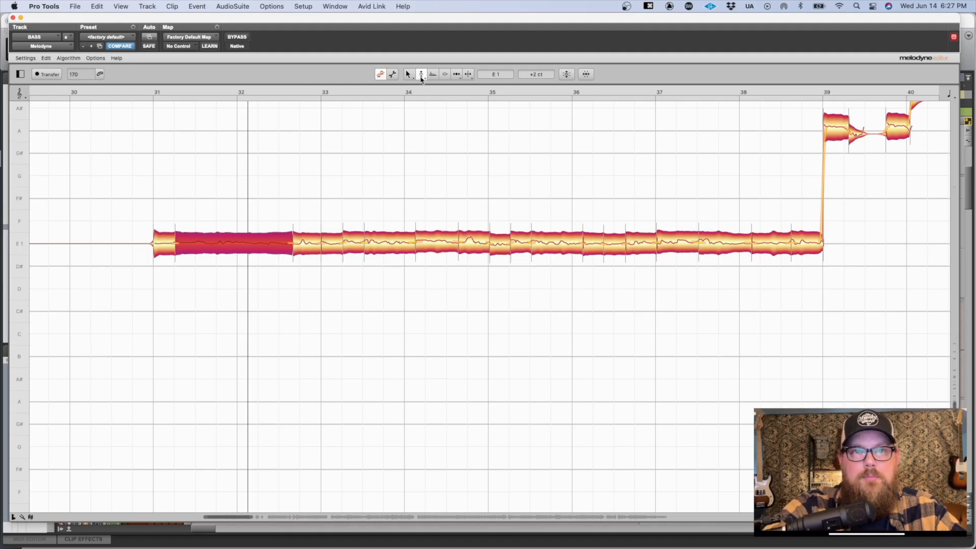
Step: Check the cents deviation of the note after bar 35.5, the long second note and the first note at bar 31
left_click(544, 244)
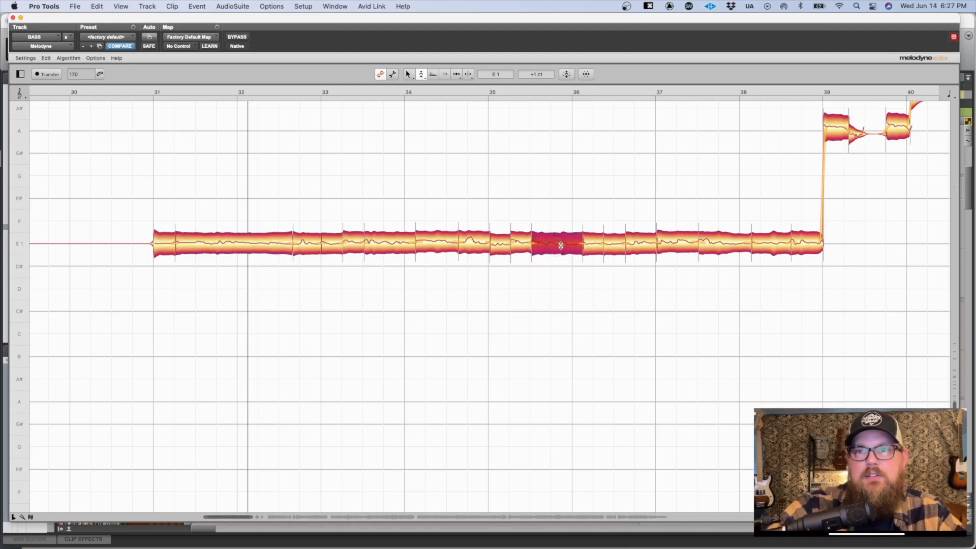
left_click(255, 251)
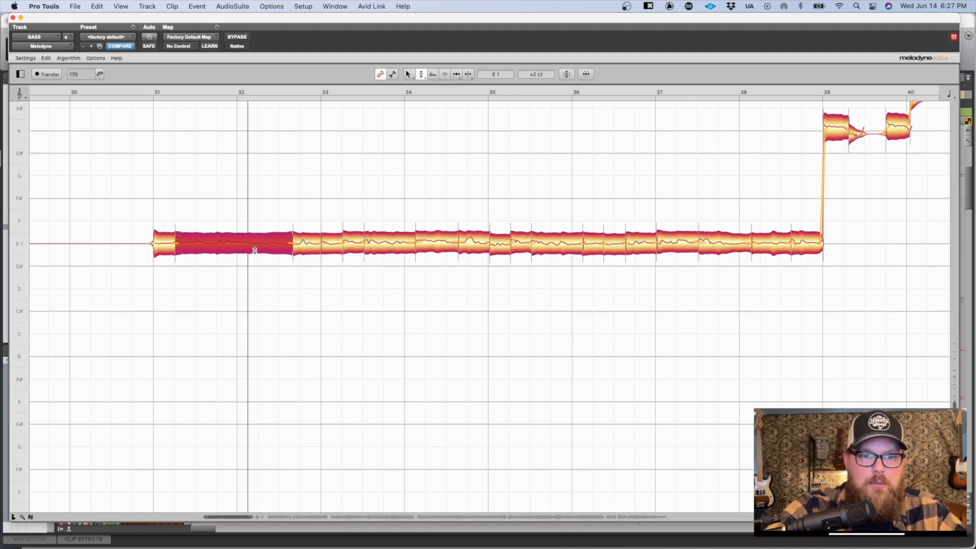
left_click(162, 244)
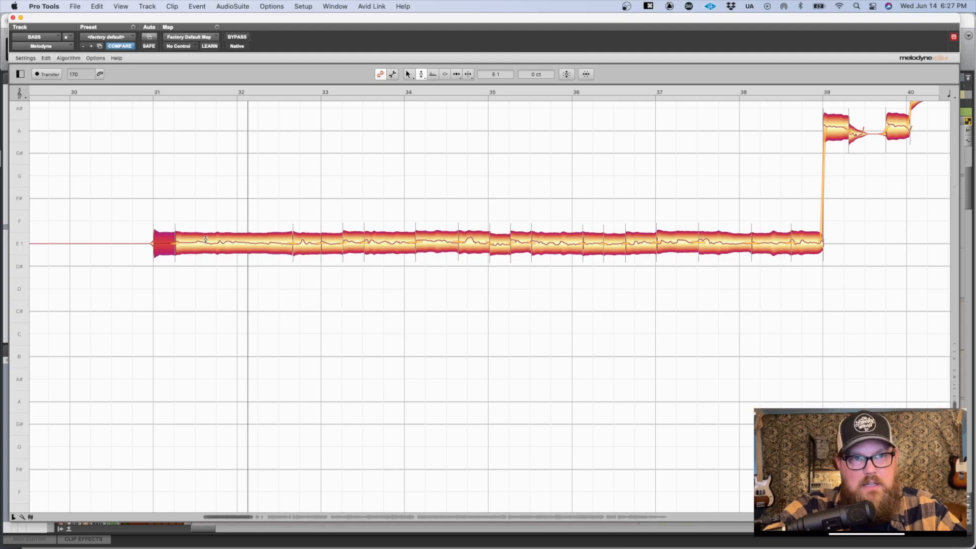
Step: Clear the first note's selection, and examine the pitch line and cents deviation of the long second note at bar 31
left_click_drag(237, 239, 252, 347)
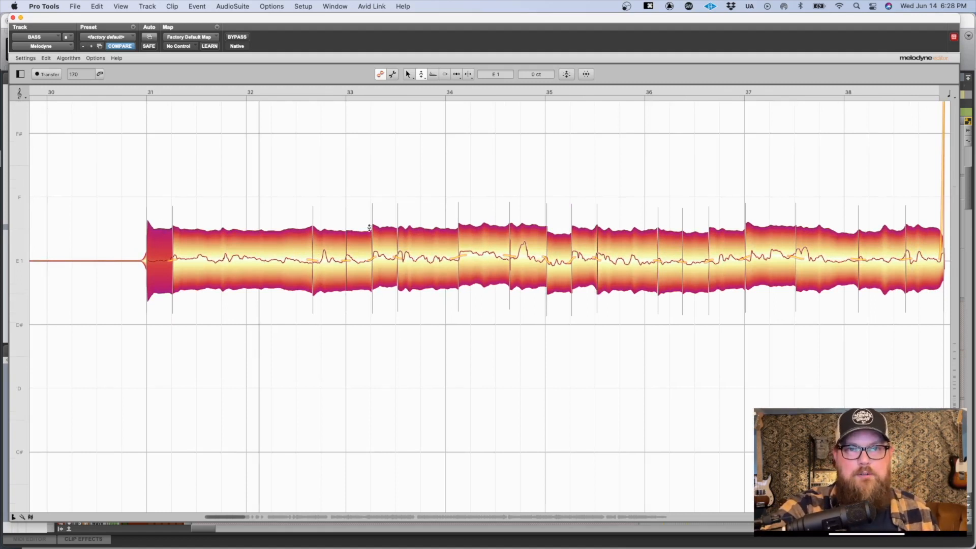
left_click(456, 169)
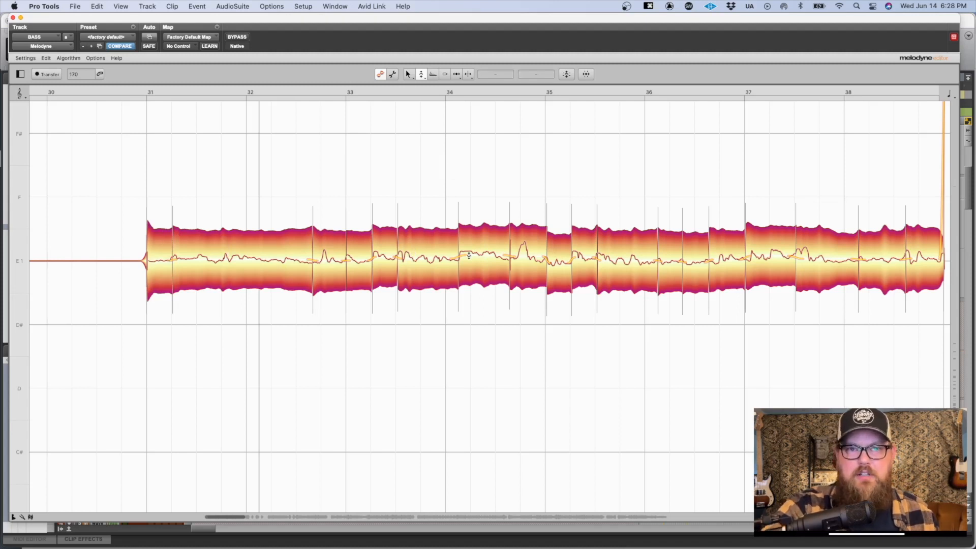
left_click(236, 255)
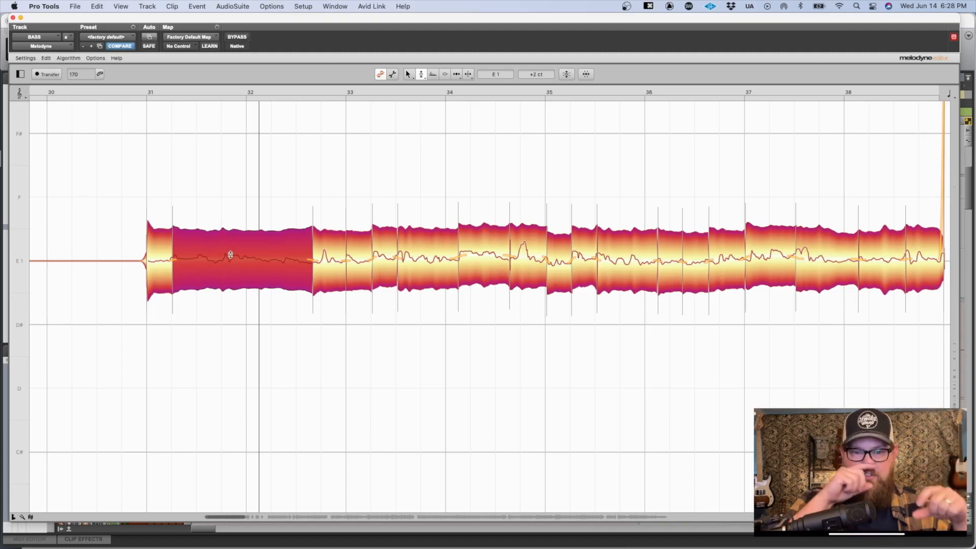
Step: Find the short F 1 note in the middle of bar 48 and check its cents deviation and pitch line
scroll(428, 269, "right", 5)
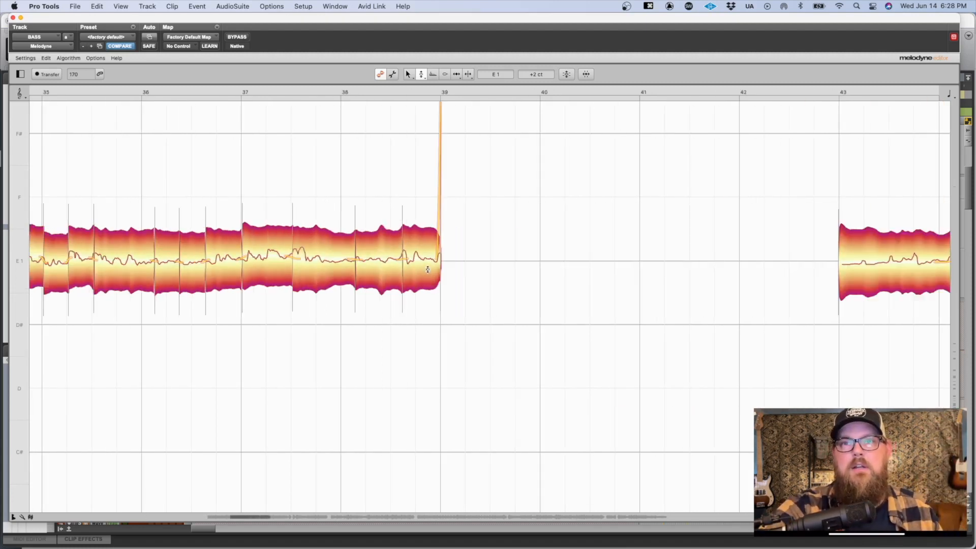
left_click_drag(605, 252, 323, 338)
scroll(353, 279, "up", 3)
scroll(353, 279, "right", 8)
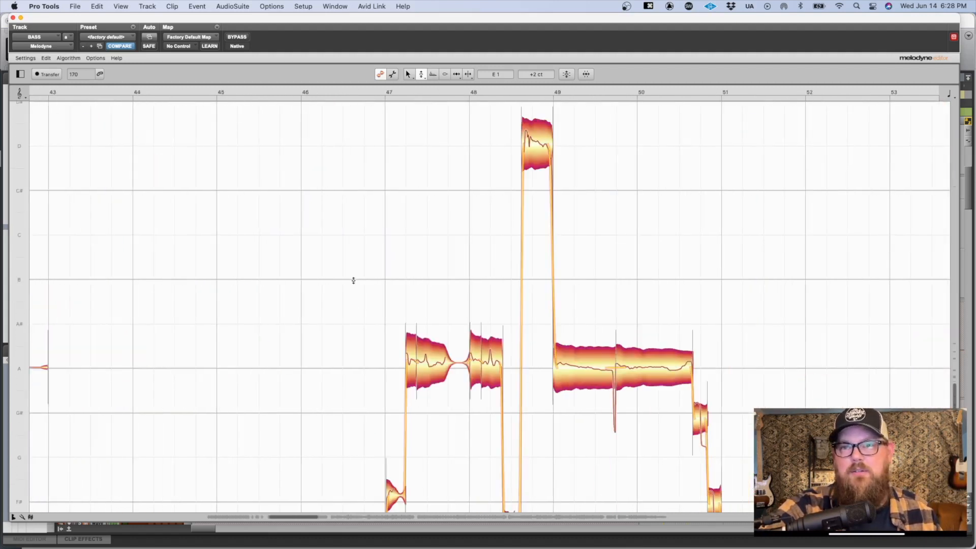
scroll(353, 280, "down", 5)
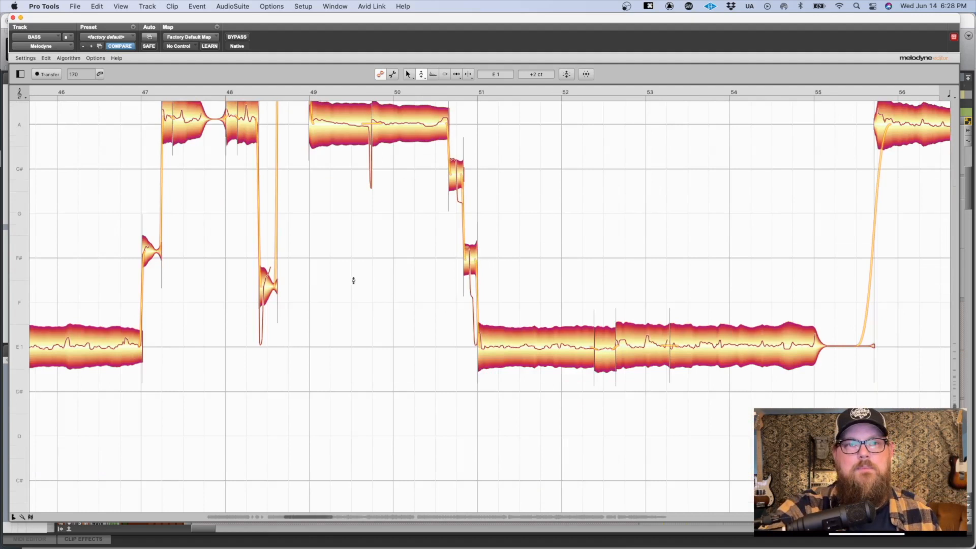
scroll(354, 280, "right", 1)
left_click_drag(225, 283, 429, 317)
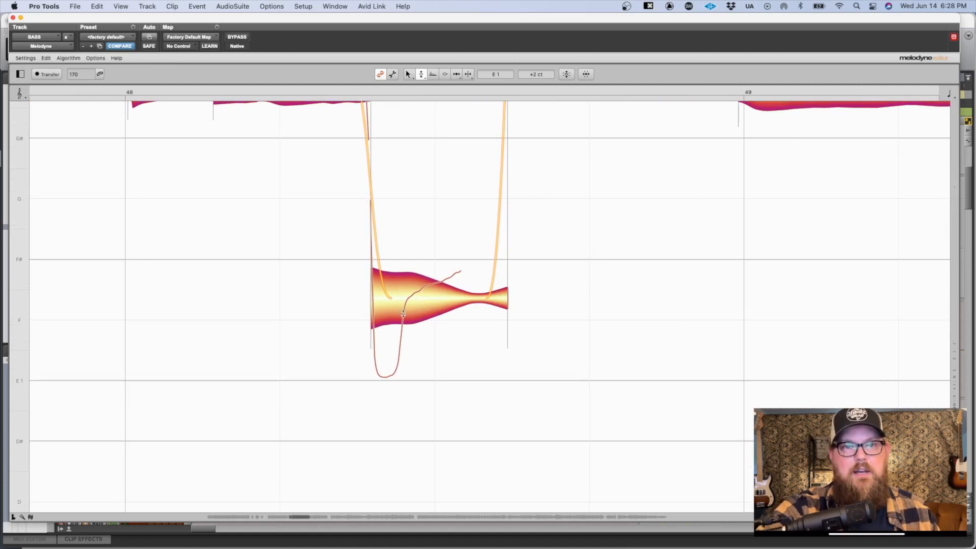
left_click(434, 297)
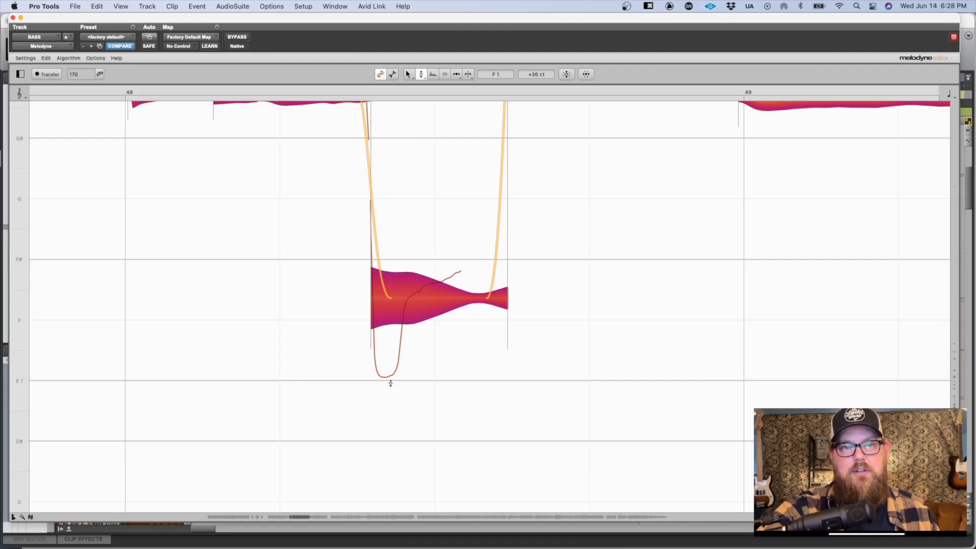
left_click(413, 235)
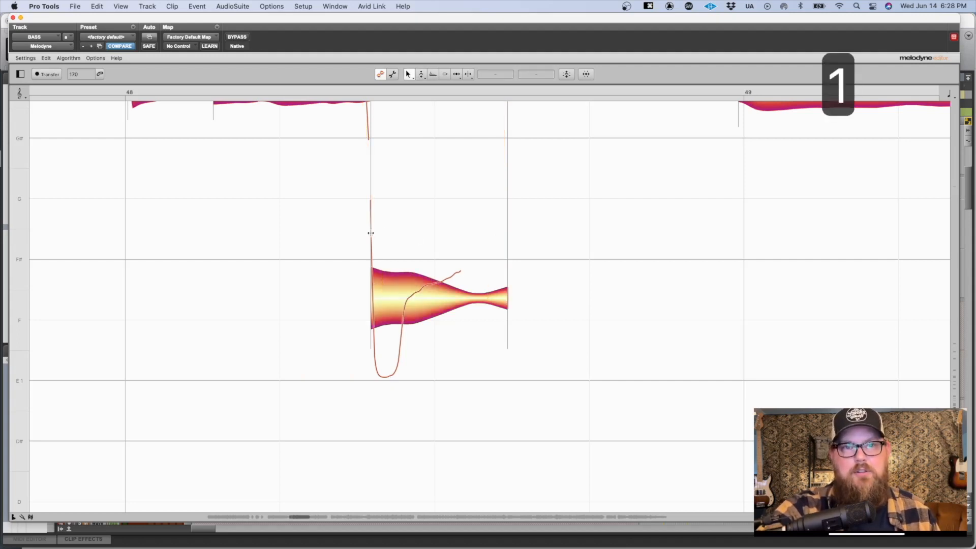
Step: Try moving the start of the short bar 48 note earlier and pulling its end inward, and undo both boundary edits
left_click(370, 233)
left_click_drag(370, 233, 344, 235)
left_click_drag(506, 231, 403, 261)
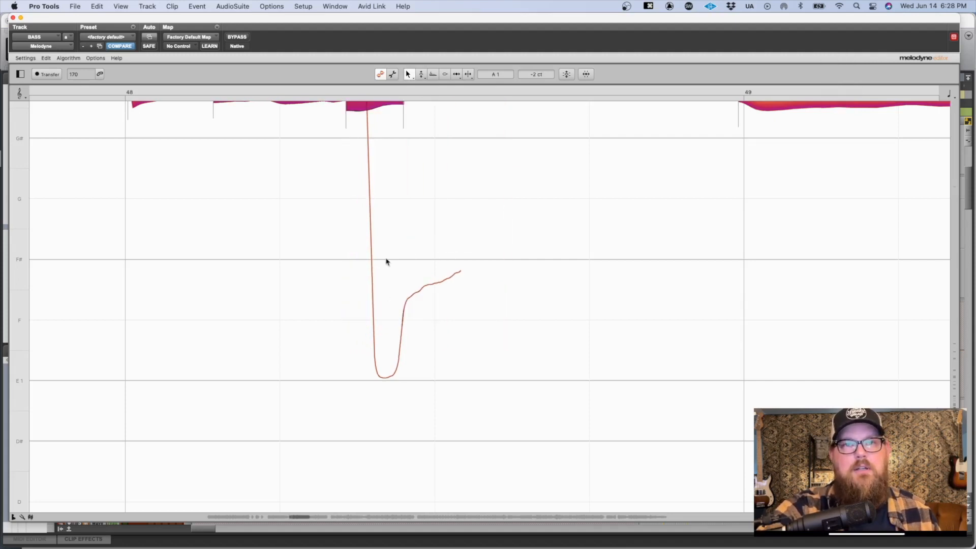
scroll(383, 160, "up", 4)
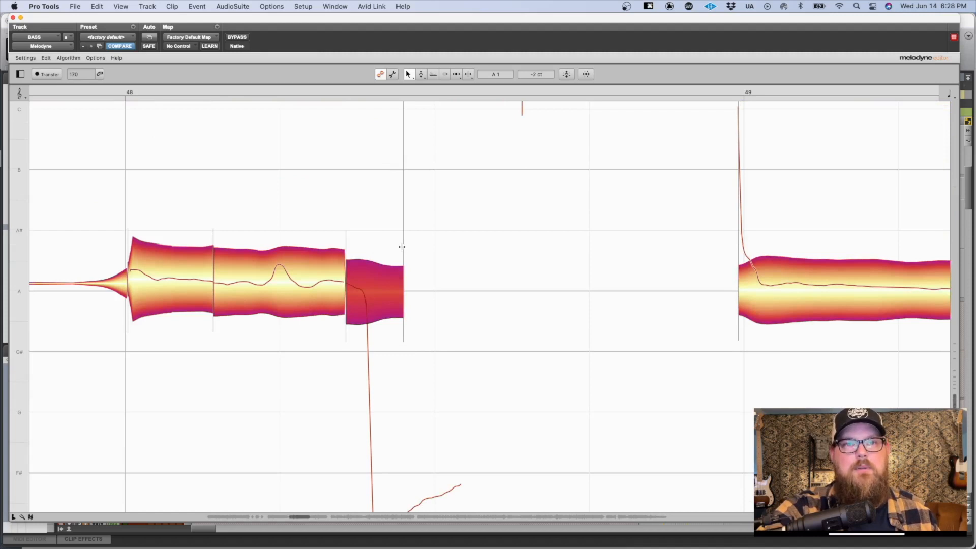
key("super+z")
key("super+z")
scroll(380, 255, "down", 5)
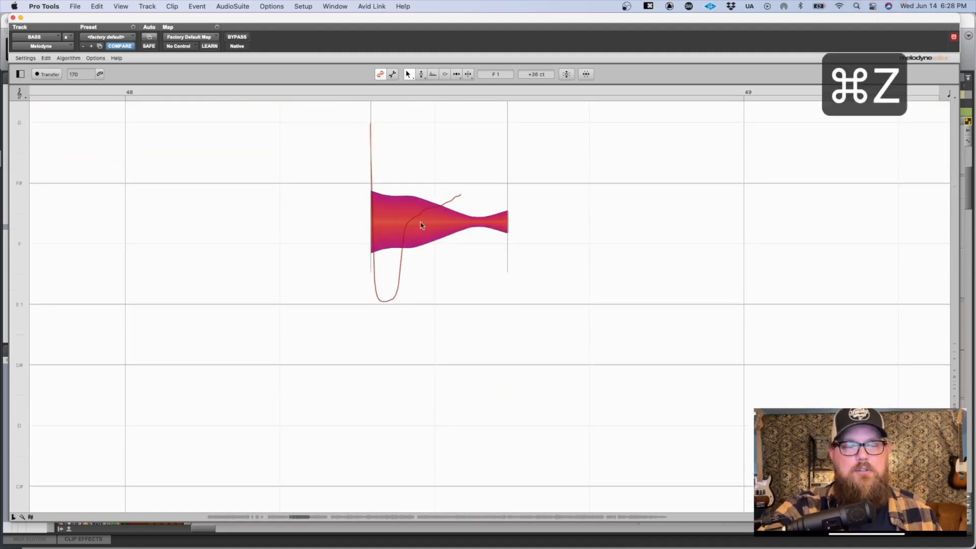
Step: Raise the short bar 48 note to F# 1 at -23 ct with the Main Tool, judging by its pitch line
left_click_drag(437, 296, 421, 272)
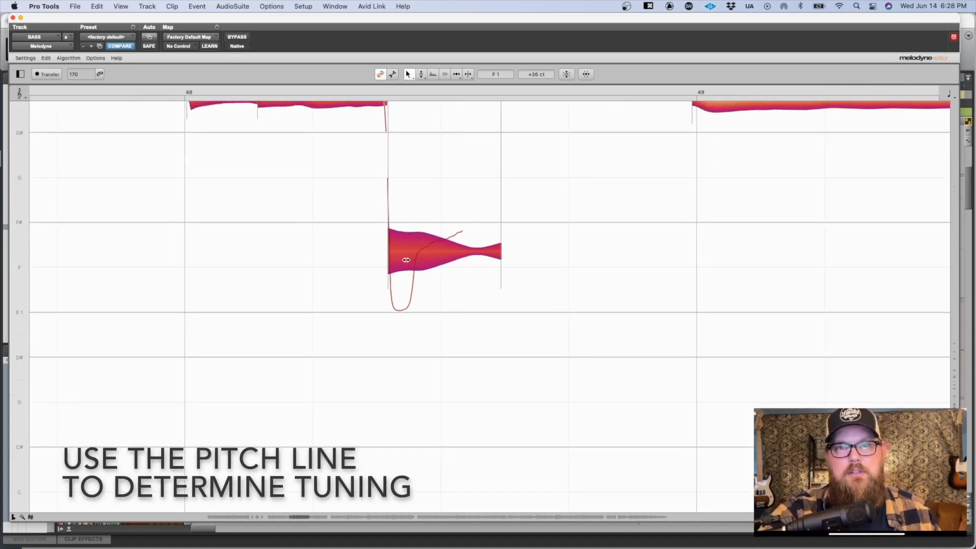
left_click_drag(449, 187, 529, 230)
left_click(529, 231)
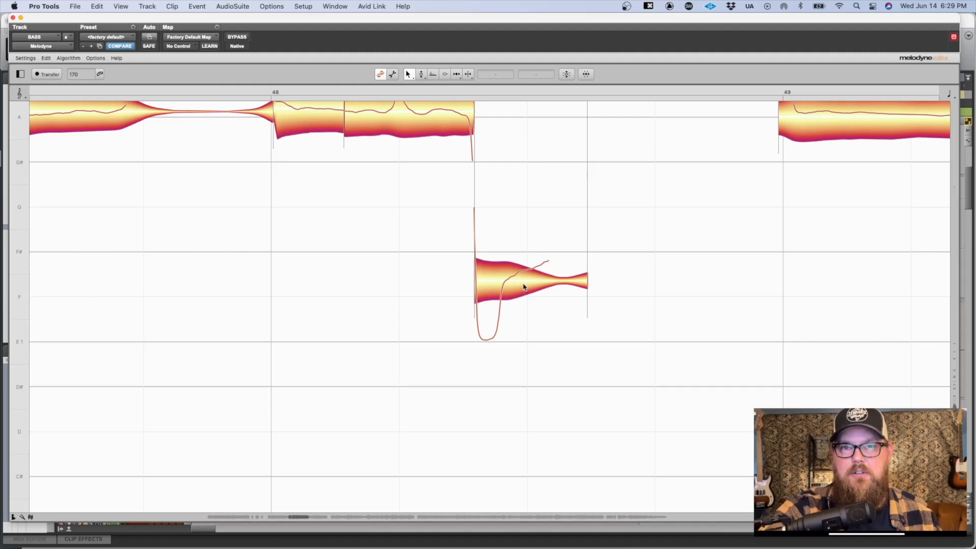
left_click_drag(525, 282, 525, 265)
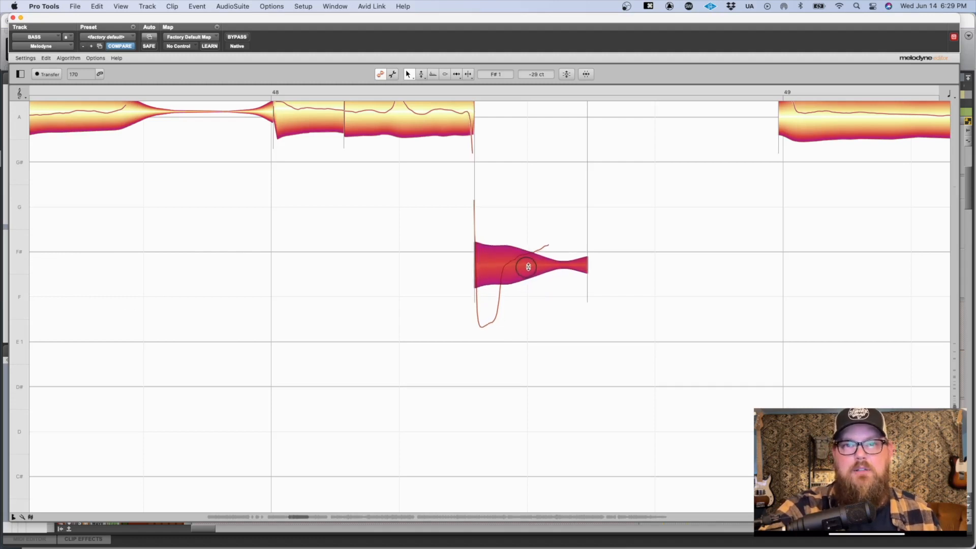
left_click(517, 210)
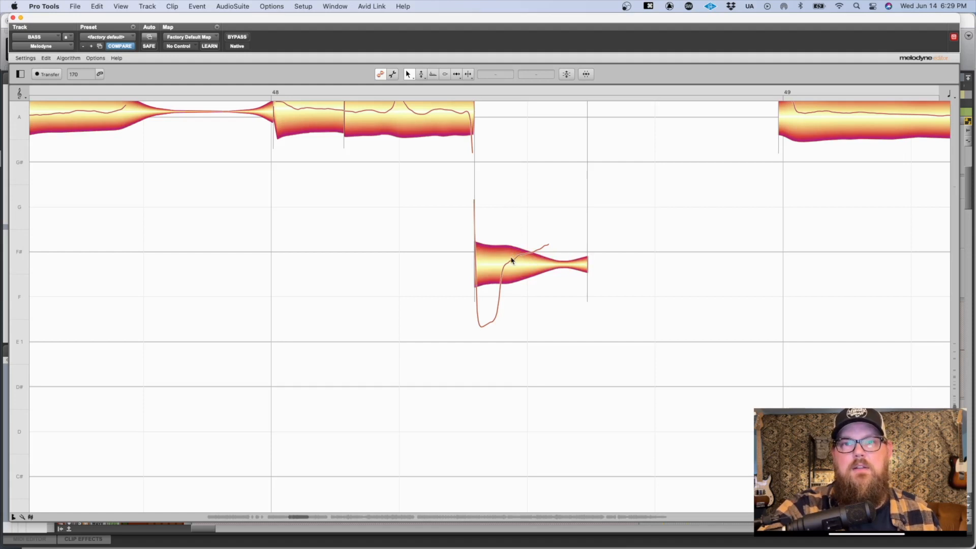
left_click_drag(523, 257, 523, 255)
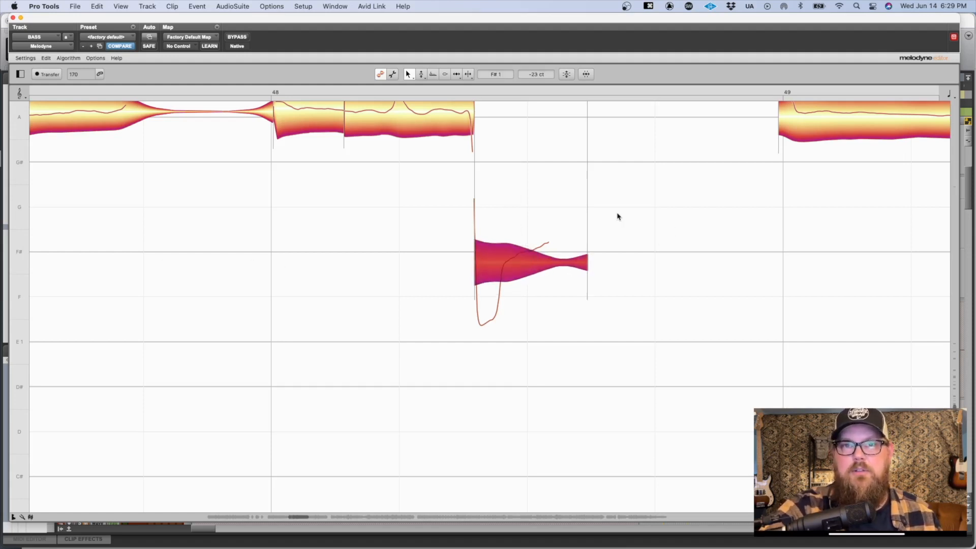
scroll(551, 196, "up", 5)
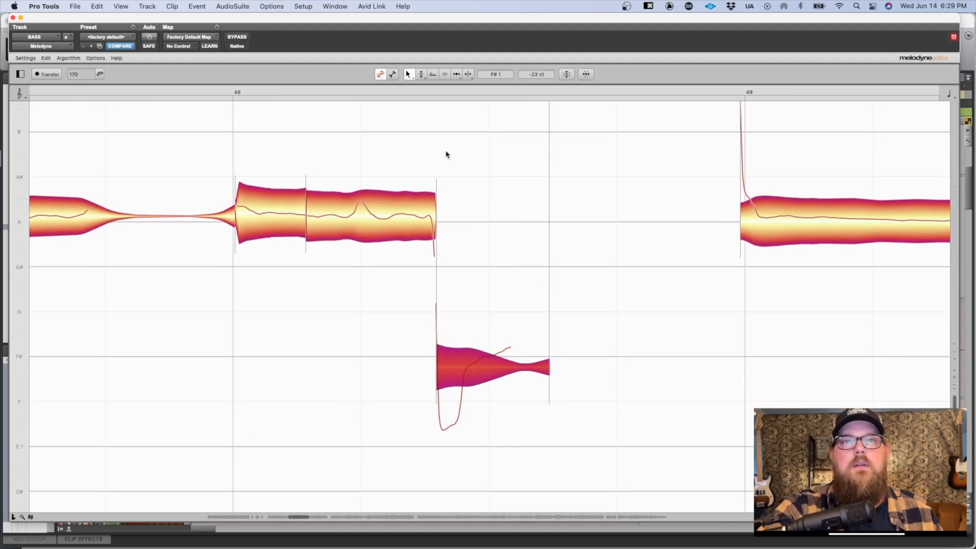
Step: Use the Pitch Modulation Tool to flatten the long E 1 note between bars 44 and 47 to -10.0 %
left_click(422, 75)
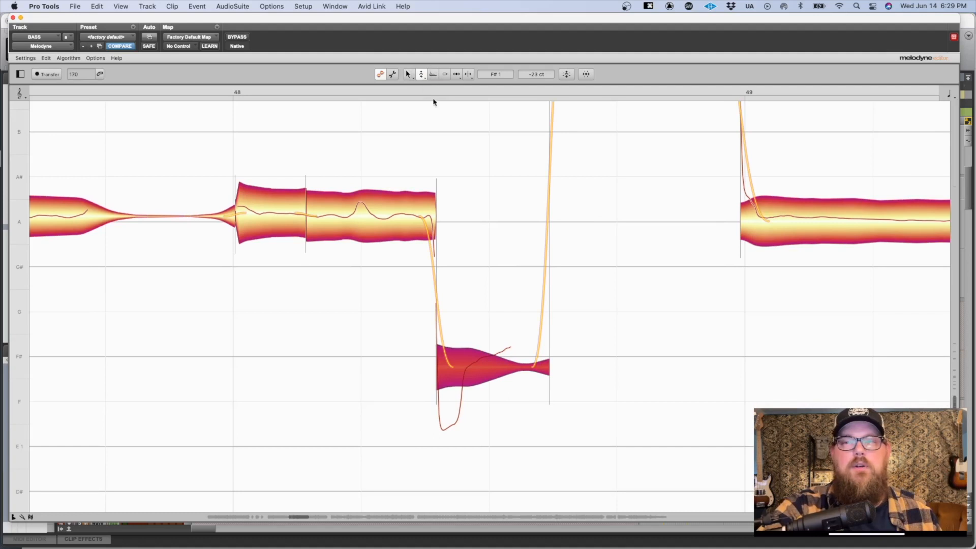
scroll(577, 259, "right", 10)
scroll(429, 326, "up", 3)
scroll(371, 319, "left", 2)
scroll(371, 320, "down", 1)
left_click_drag(422, 75, 421, 86)
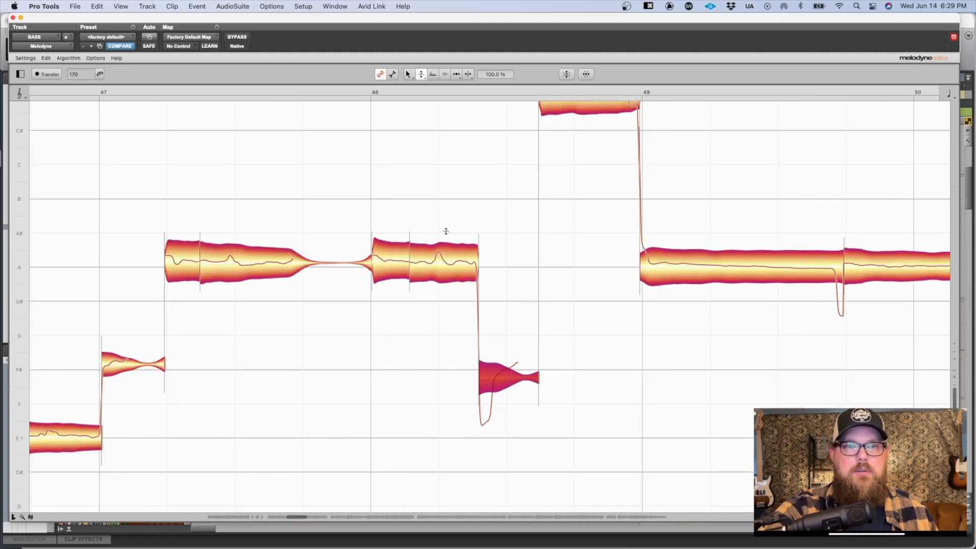
left_click_drag(440, 227, 888, 112)
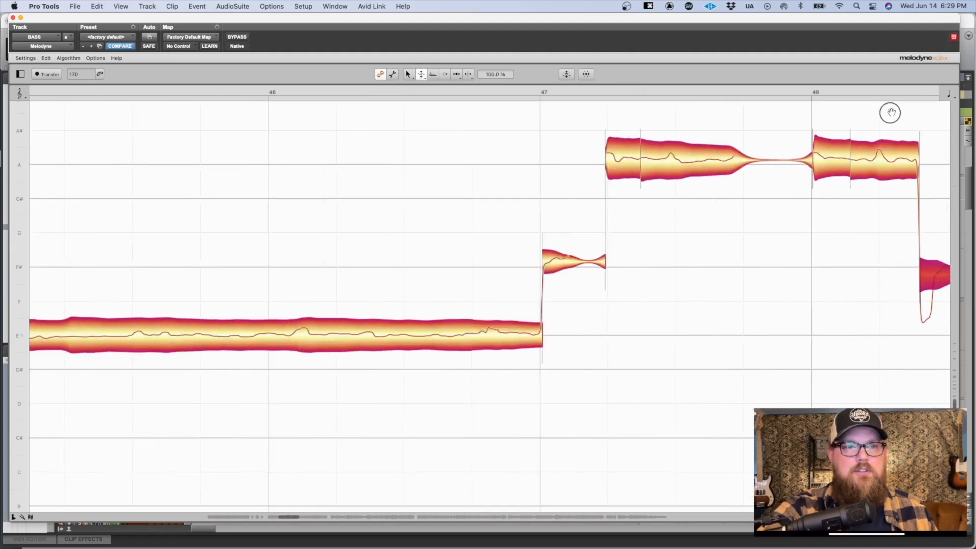
left_click_drag(449, 211, 697, 151)
left_click_drag(503, 244, 614, 314)
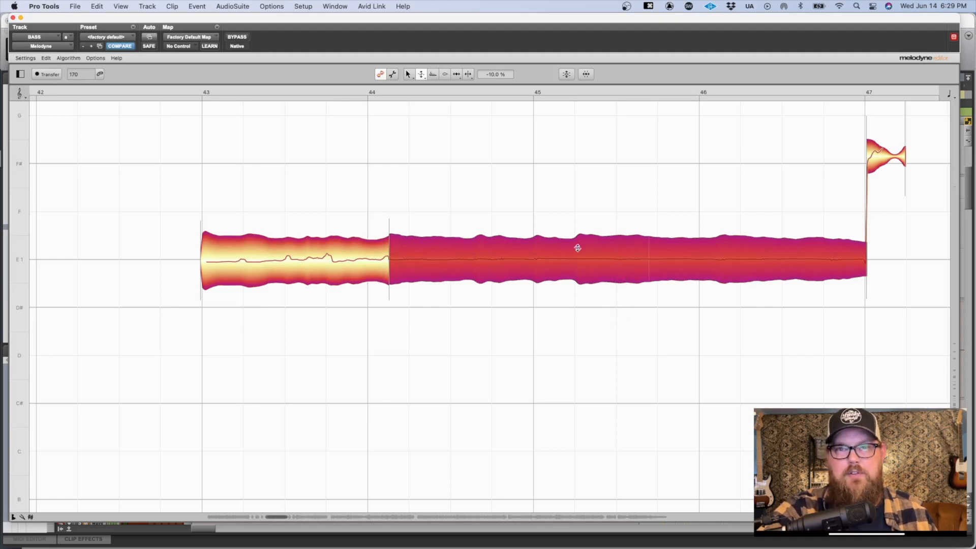
Step: Audition the long E 1 note's pitch modulation at 661.0 % and 881.0 %, and reset it to 100.0 %
left_click_drag(578, 257, 619, 14)
left_click_drag(567, 267, 580, 163)
key("space")
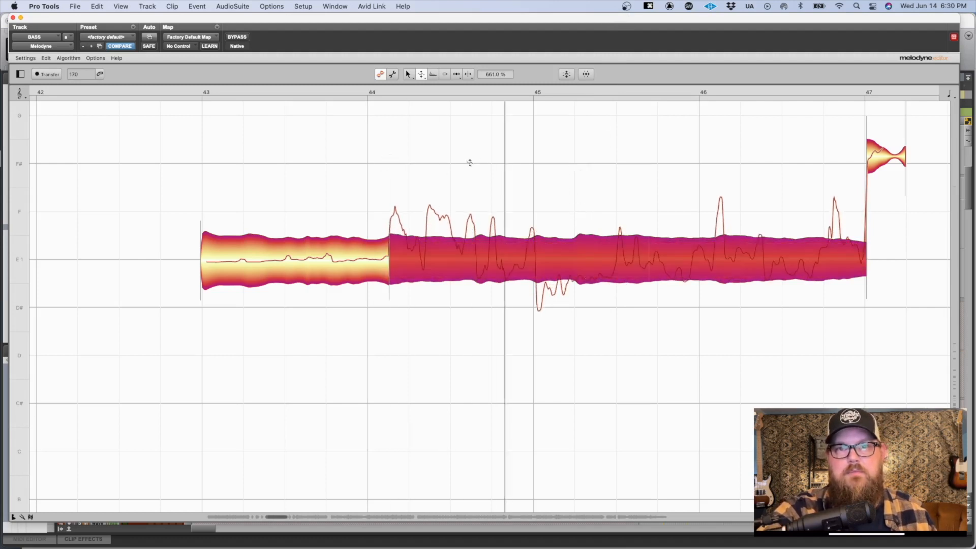
left_click_drag(644, 257, 659, 147)
key("space")
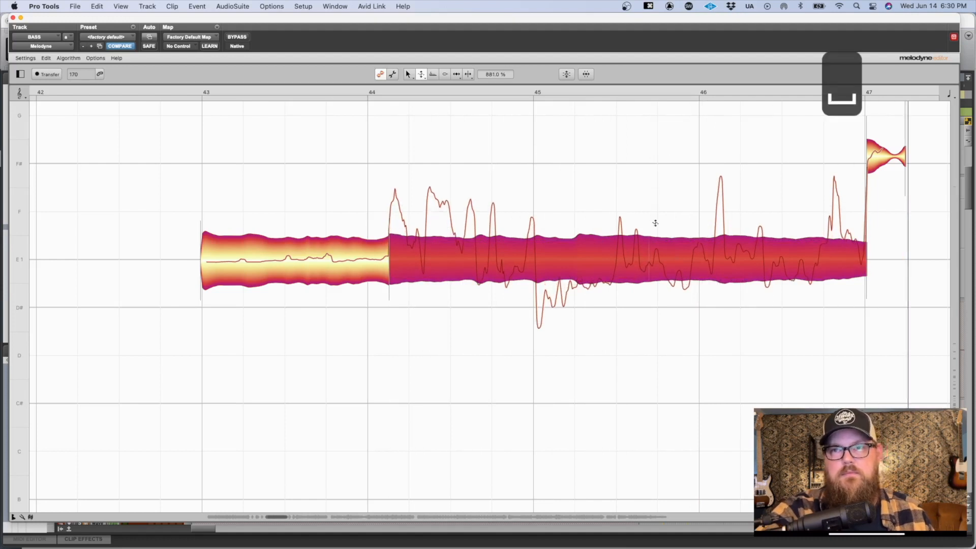
left_click(542, 256, "alt")
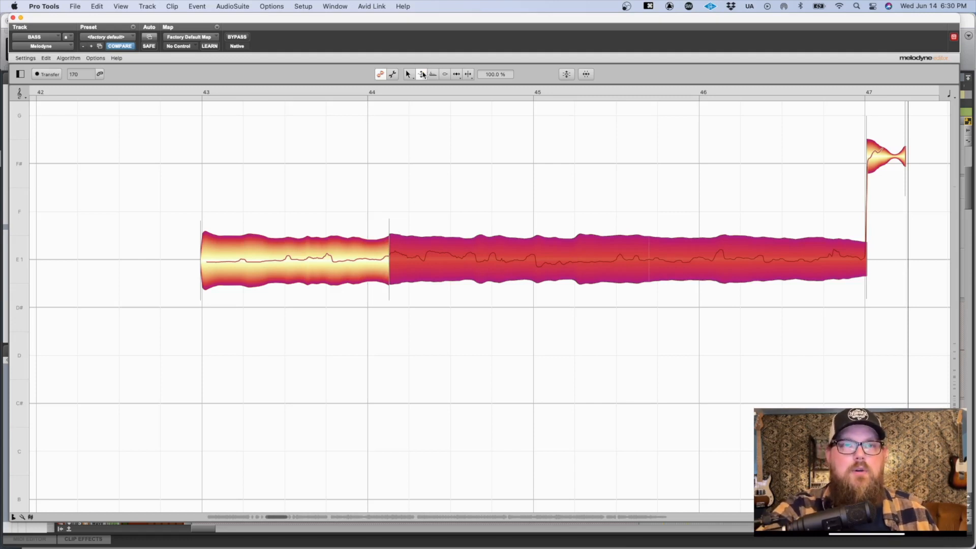
Step: Return to the Pitch Tool and look through the bass notes up to about bar 76 for one with pitch drift
left_click(424, 74)
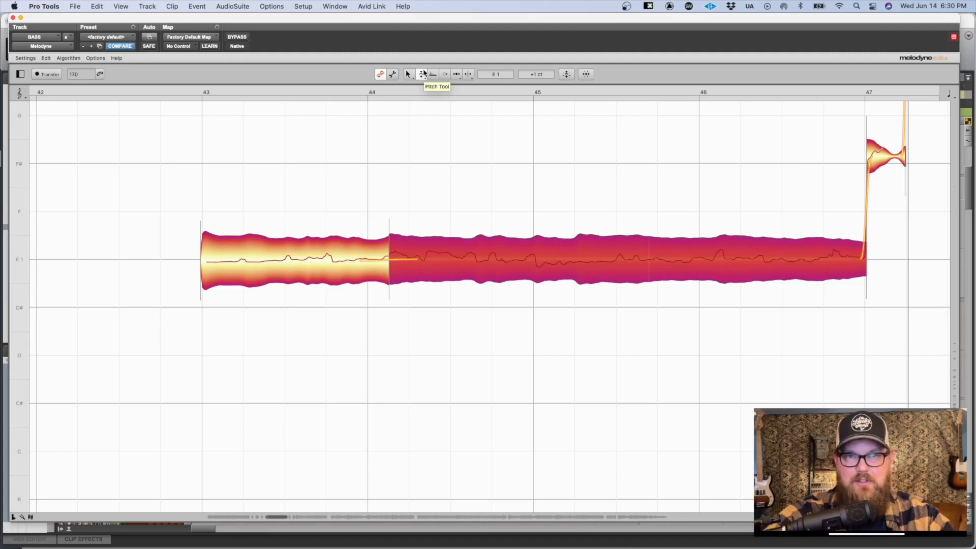
left_click_drag(423, 76, 420, 100)
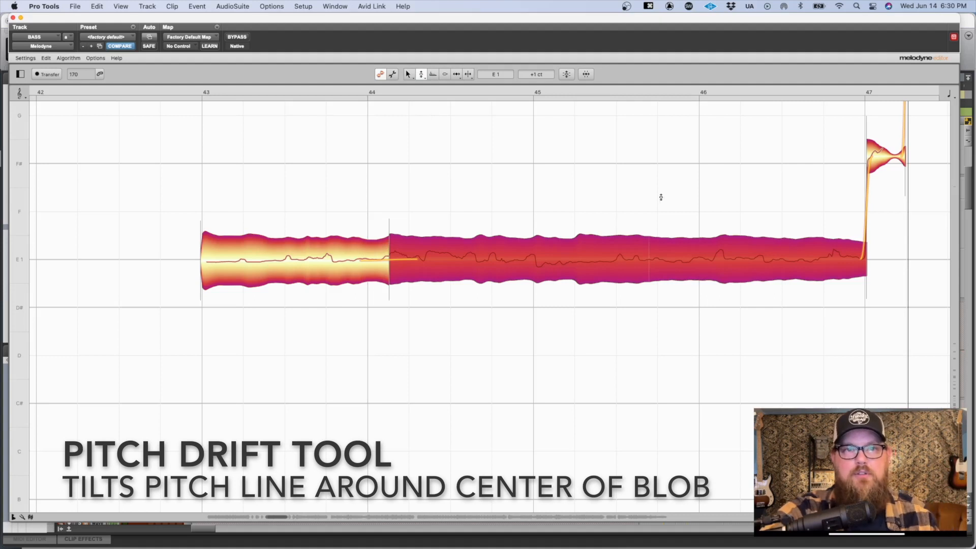
scroll(671, 231, "right", 15)
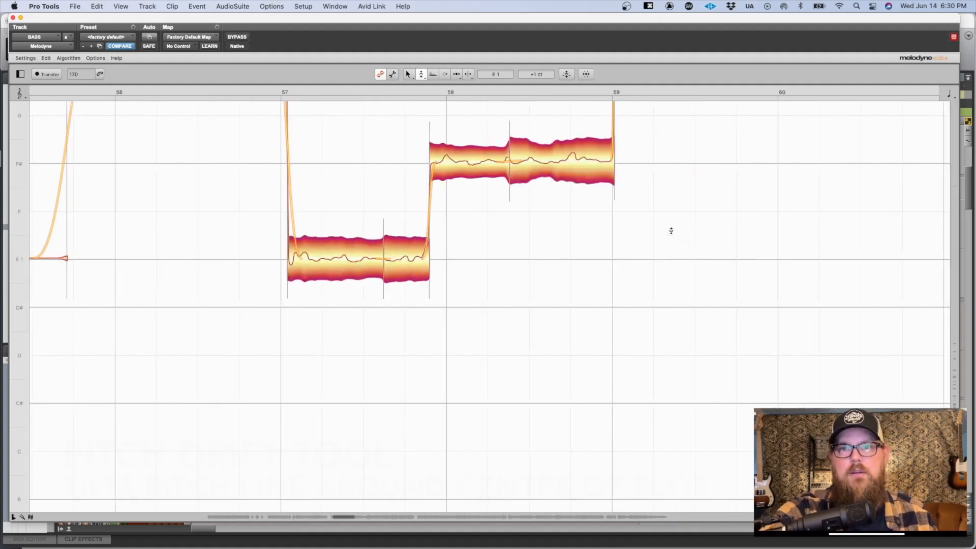
scroll(671, 231, "left", 3)
scroll(669, 226, "right", 10)
scroll(669, 226, "up", 5)
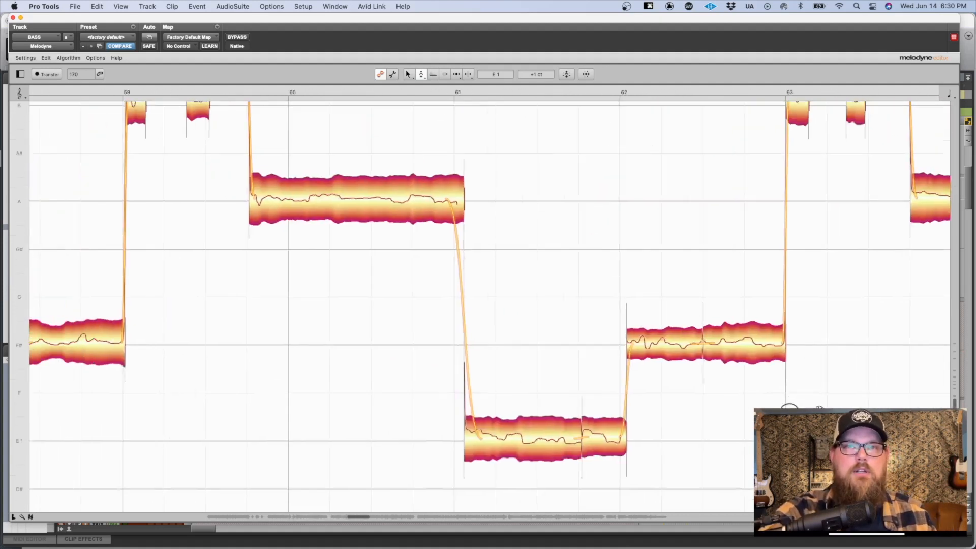
scroll(508, 403, "right", 8)
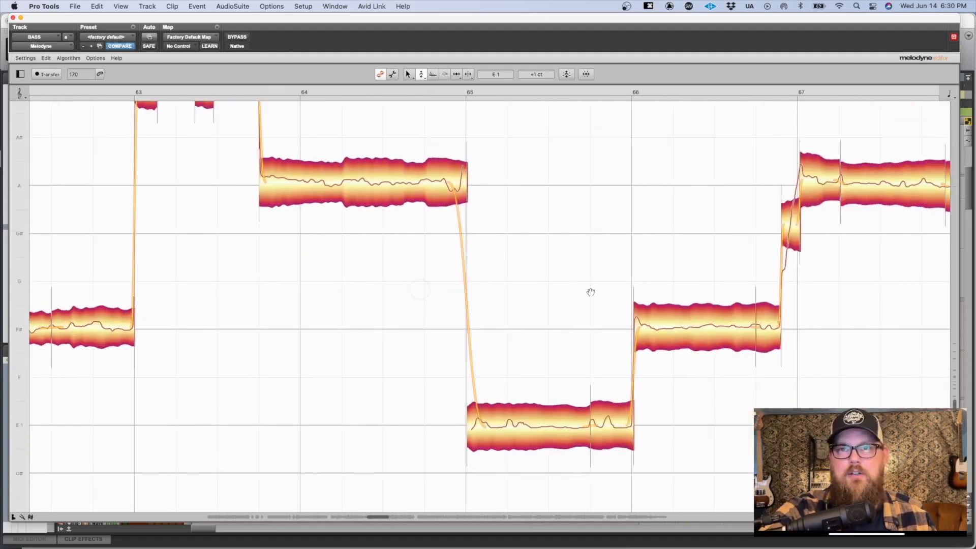
scroll(335, 260, "right", 10)
scroll(335, 260, "up", 4)
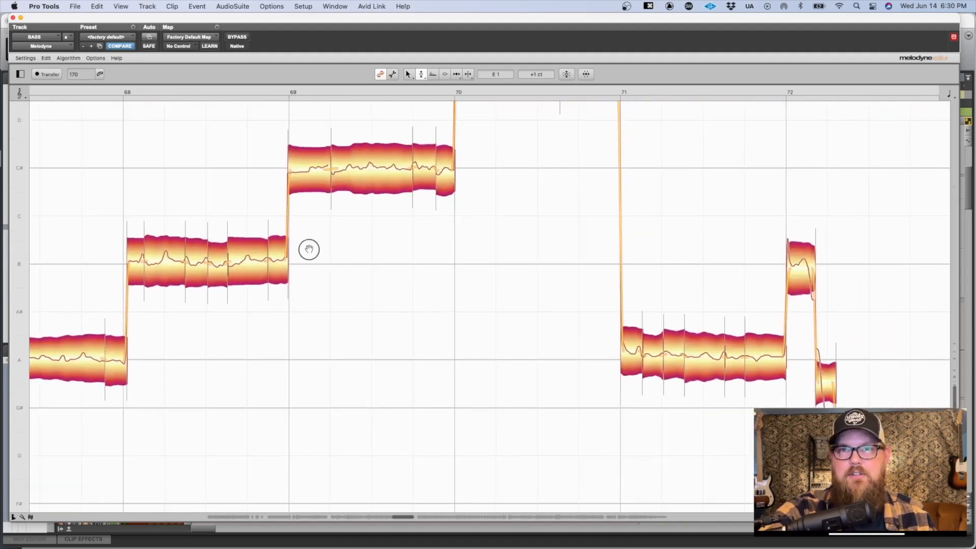
left_click_drag(557, 307, 512, 268)
scroll(516, 268, "right", 7)
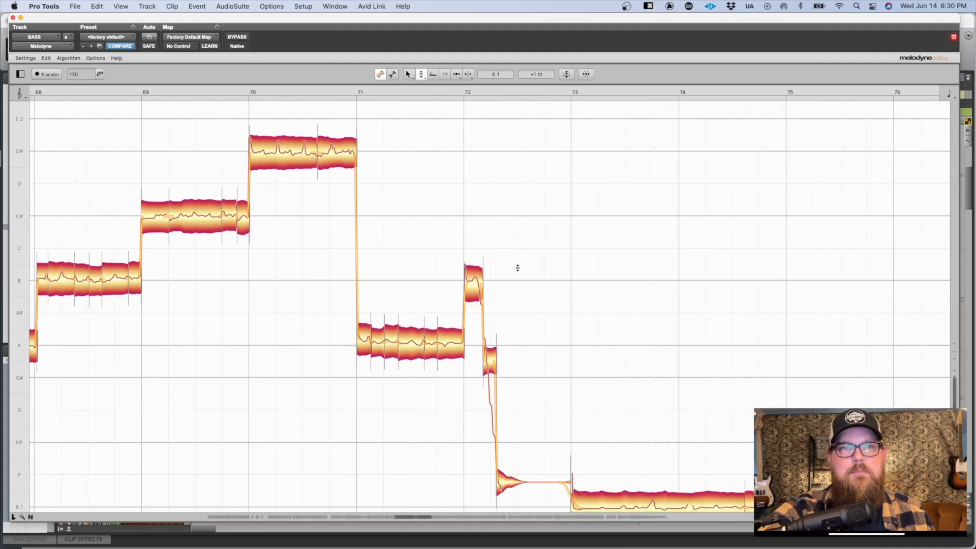
scroll(517, 268, "down", 3)
scroll(518, 268, "left", 20)
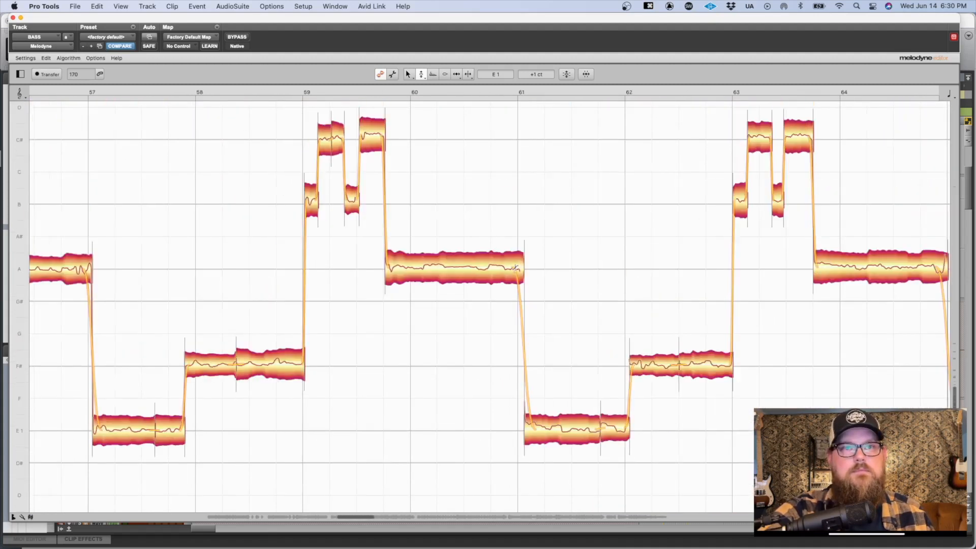
scroll(519, 269, "left", 5)
Step: Use the Pitch Drift Tool to flatten the A 1 note at bar 49, setting its pitch drift to -50.0 %
left_click_drag(477, 295, 571, 414)
left_click(498, 264)
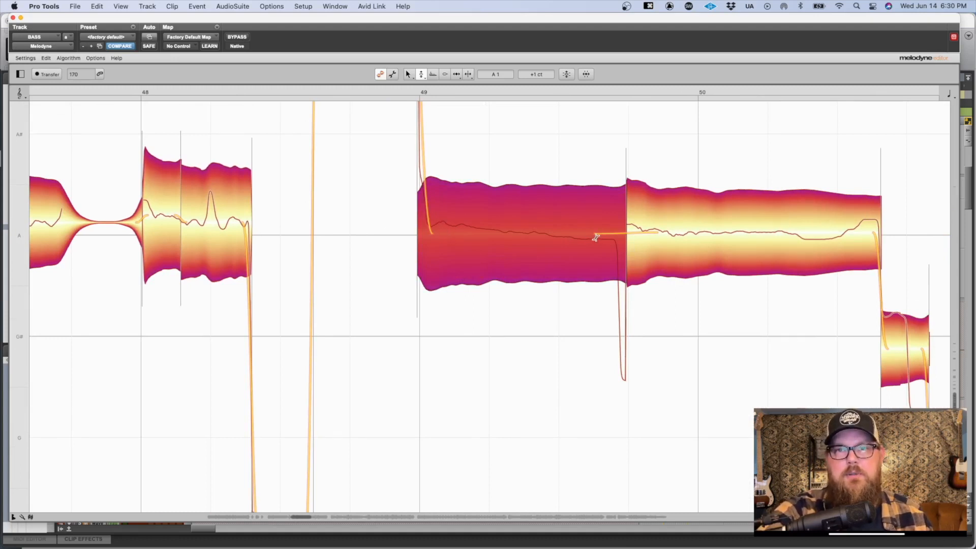
right_click(513, 140)
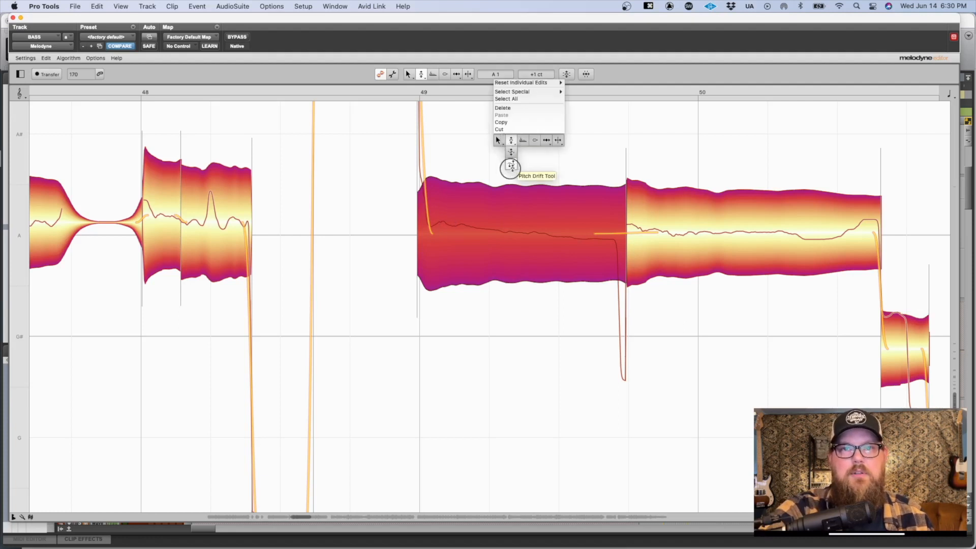
left_click(511, 166)
right_click(510, 170)
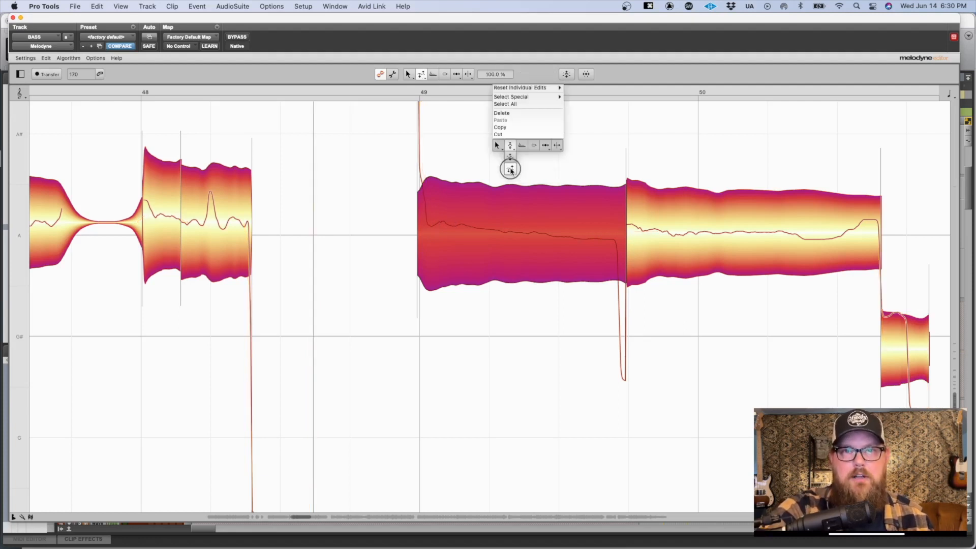
left_click(510, 146)
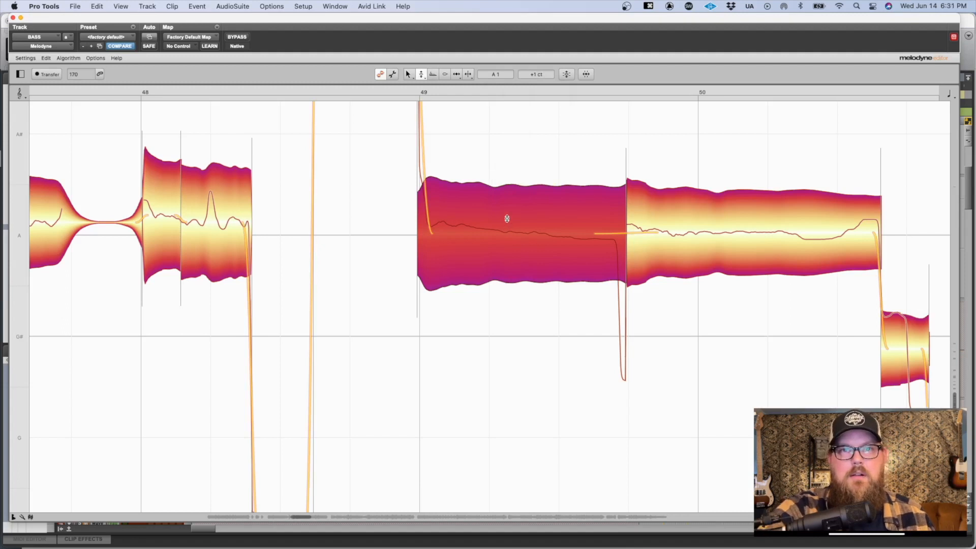
right_click(524, 106)
left_click(506, 102)
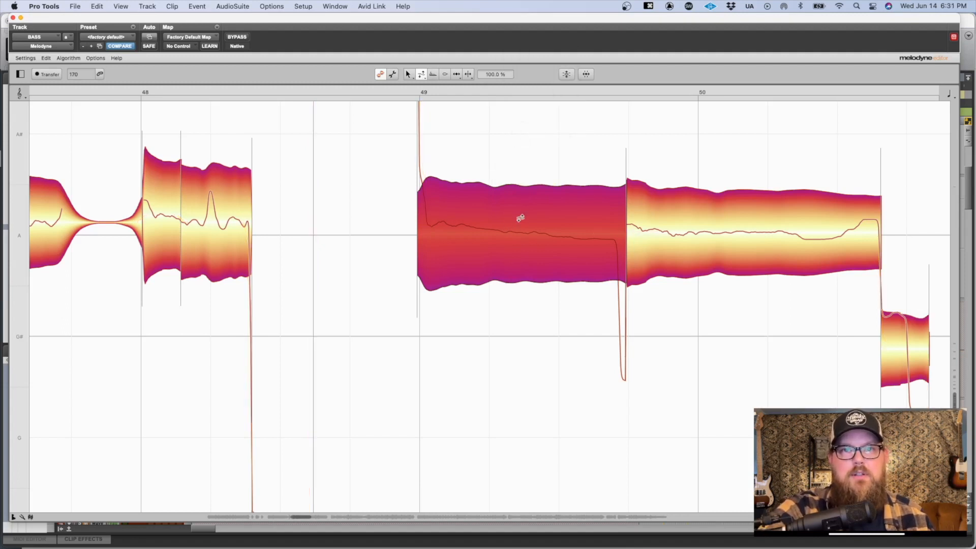
left_click_drag(519, 220, 555, 286)
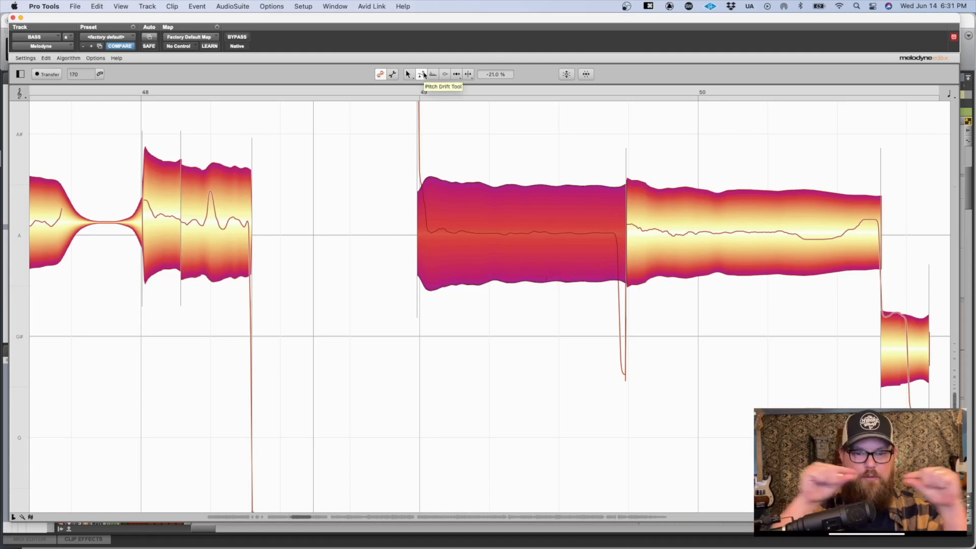
left_click_drag(501, 233, 516, 211)
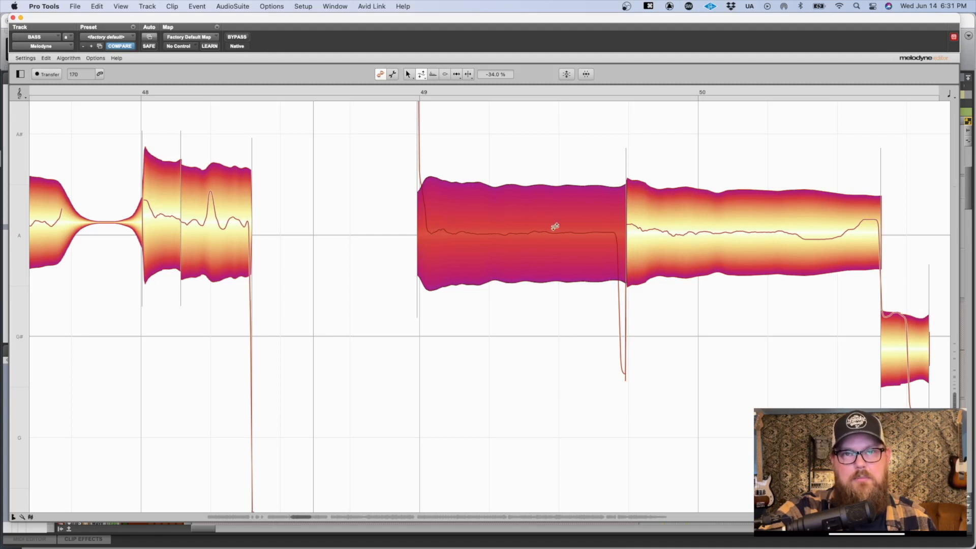
left_click_drag(520, 229, 494, 226)
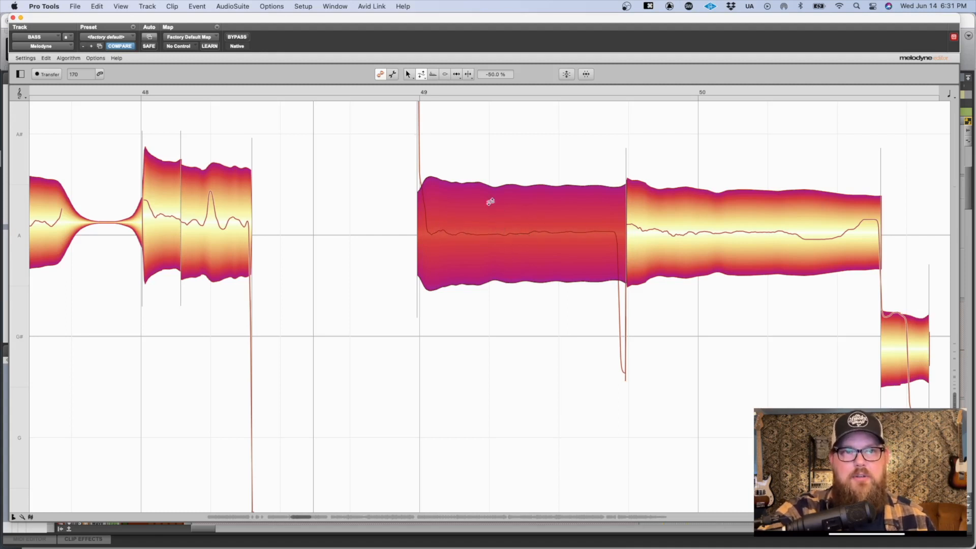
Step: Try a pitch drift of -42.0 % on the long A note between bars 55 and 57, and undo it
scroll(536, 220, "right", 5)
left_click(628, 221)
mouse_move(633, 314)
left_mouse_down()
mouse_move(634, 288)
mouse_move(640, 313)
left_mouse_up()
scroll(640, 311, "right", 10)
scroll(641, 314, "right", 10)
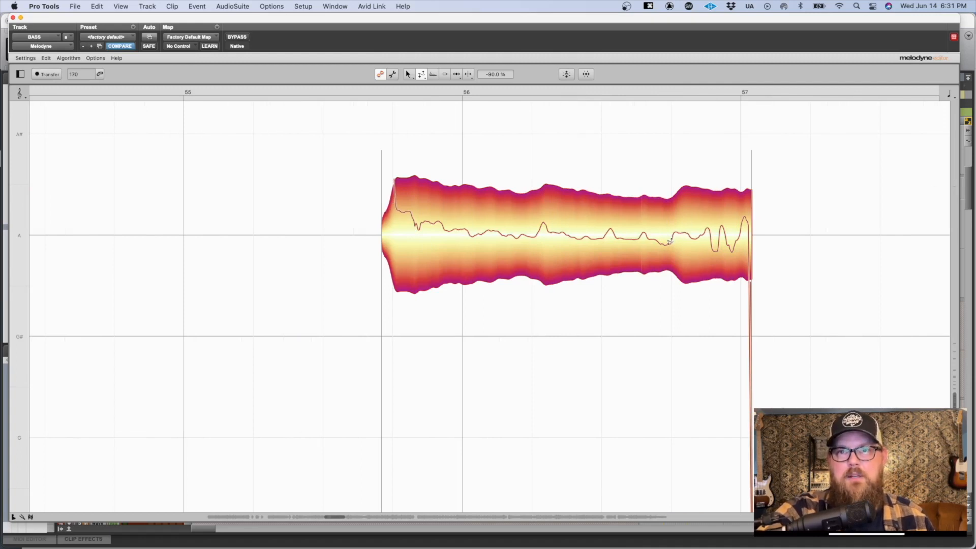
left_click(568, 236)
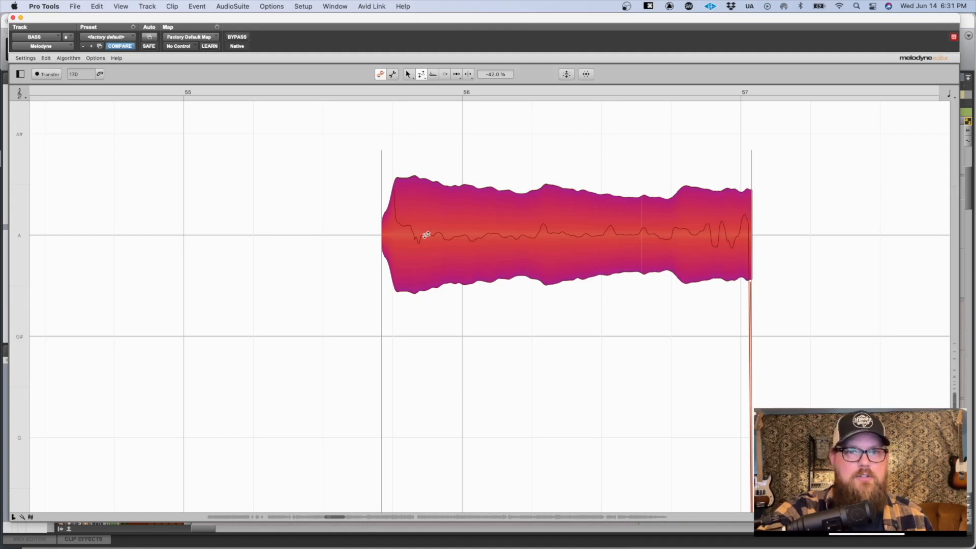
key("super+z")
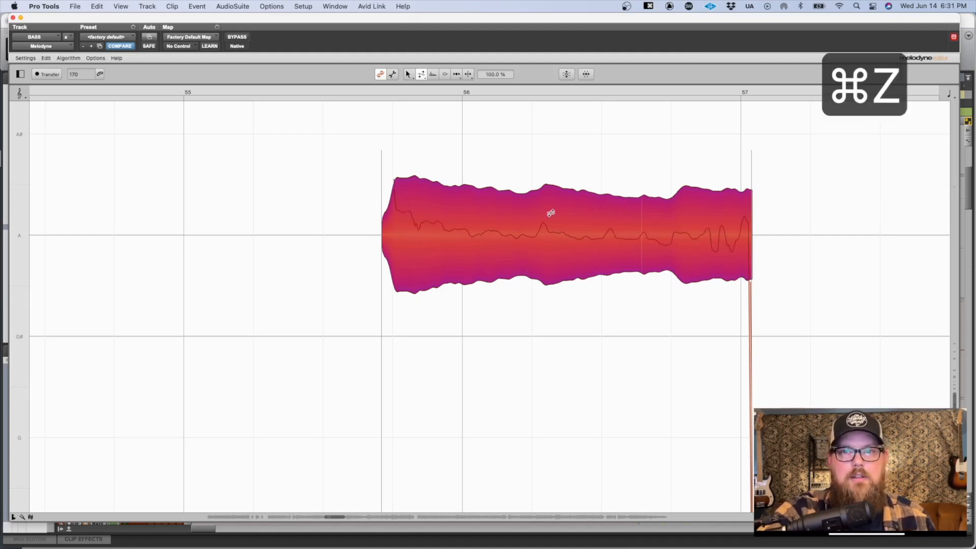
Step: Try the Pitch Modulation Tool on the long A note around bar 56 at -10.0 % and -14.0 %, undoing each change
key("2")
key("2")
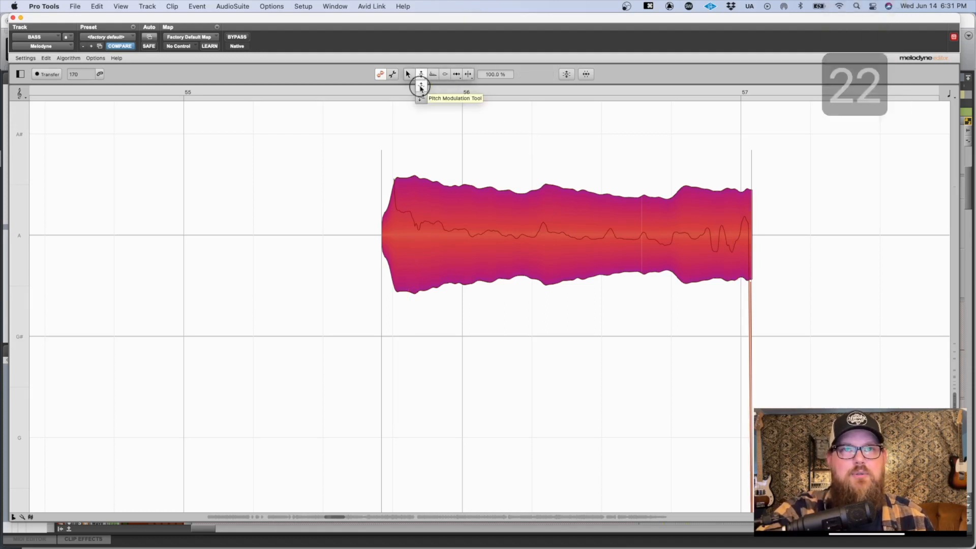
left_click_drag(526, 243, 526, 276)
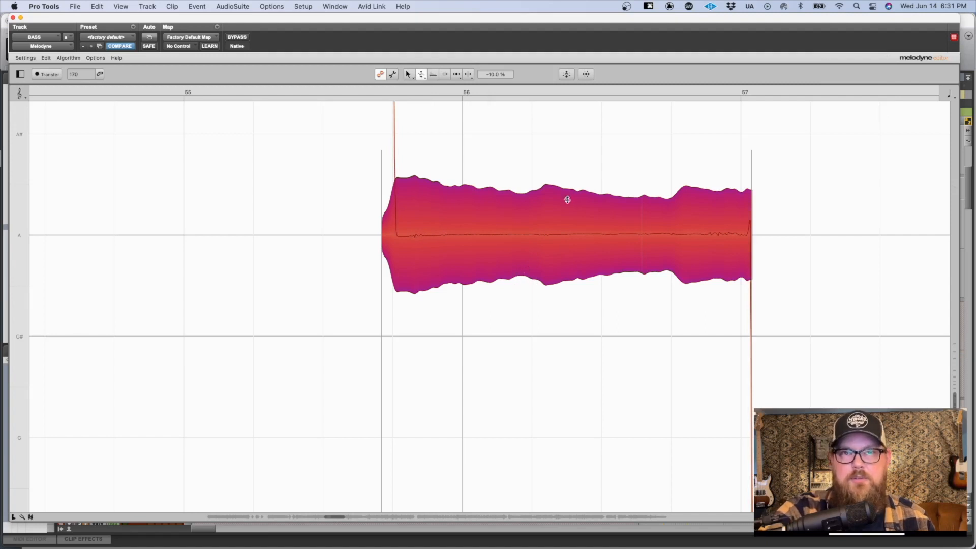
key("super+z")
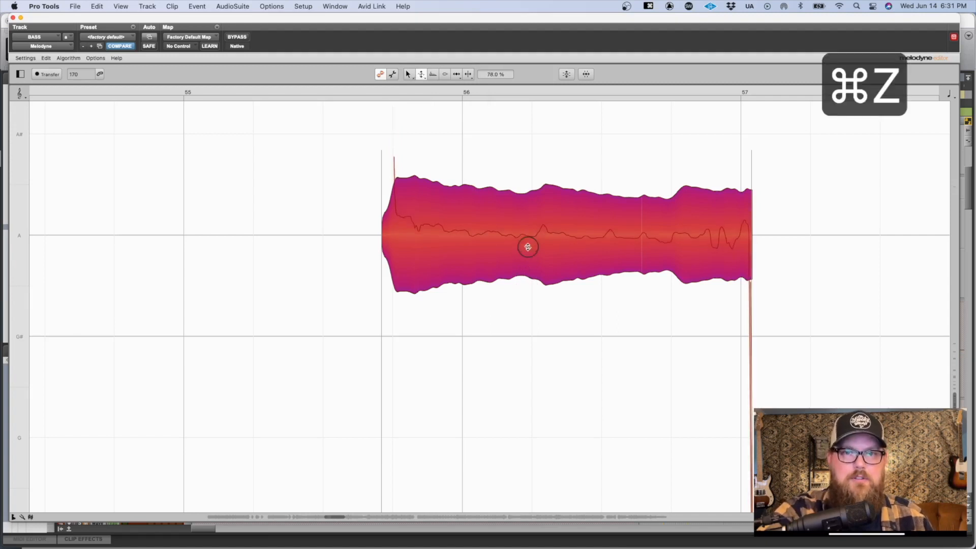
key("super+z")
key("2")
key("2")
left_click_drag(534, 233, 544, 293)
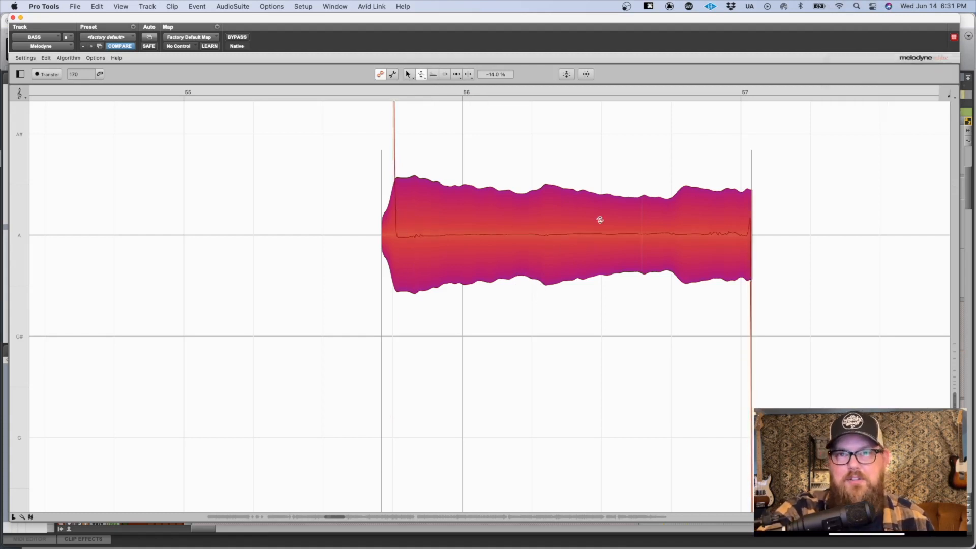
key("super+z")
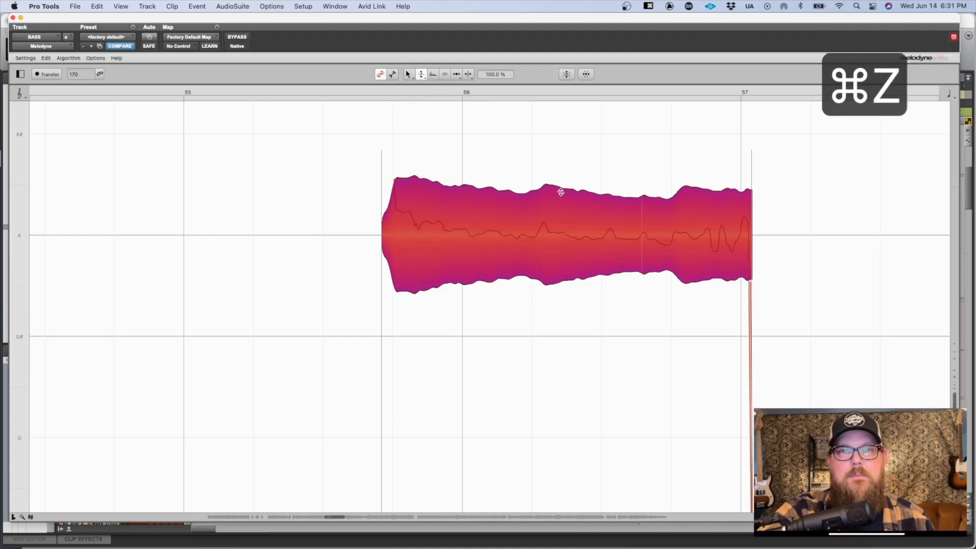
Step: Return to the Pitch Tool and adjust the pitch transition between the A 1 note and the short F# note in bar 48
scroll(546, 157, "left", 5)
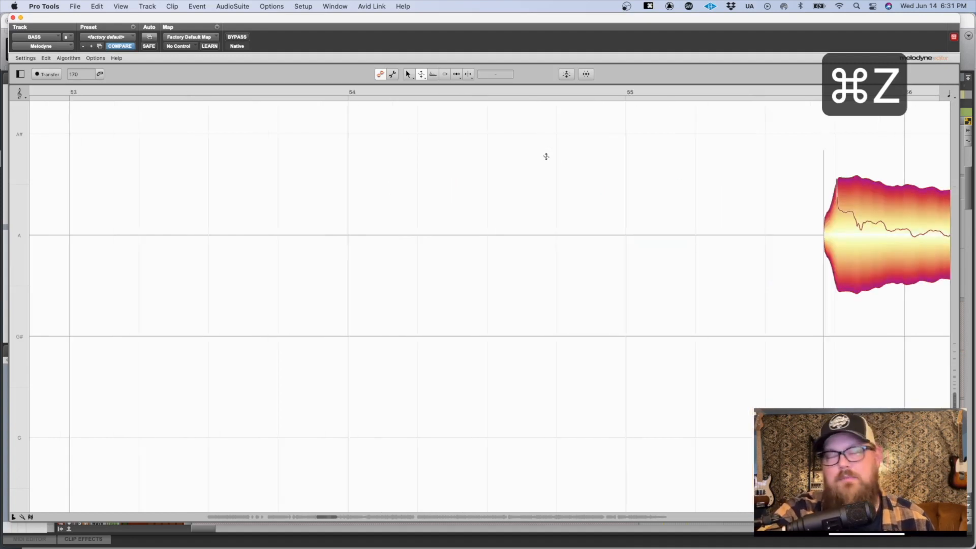
scroll(546, 156, "left", 15)
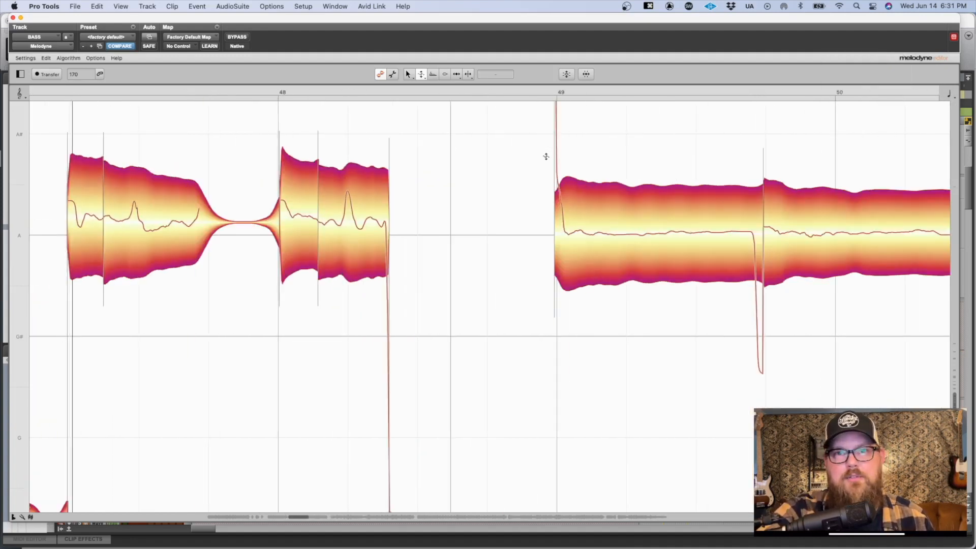
scroll(546, 157, "left", 4)
left_click_drag(555, 210, 518, 148)
left_click(418, 75)
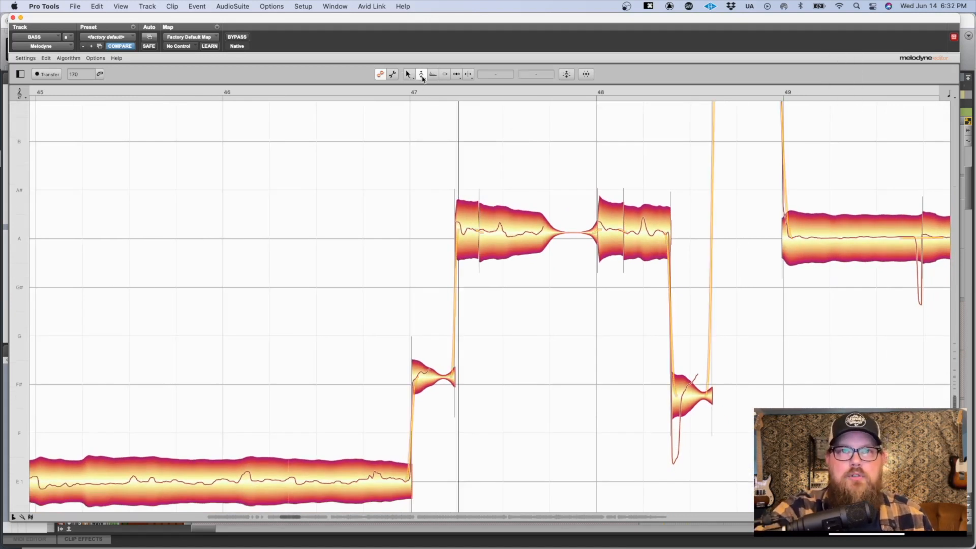
scroll(505, 226, "down", 1)
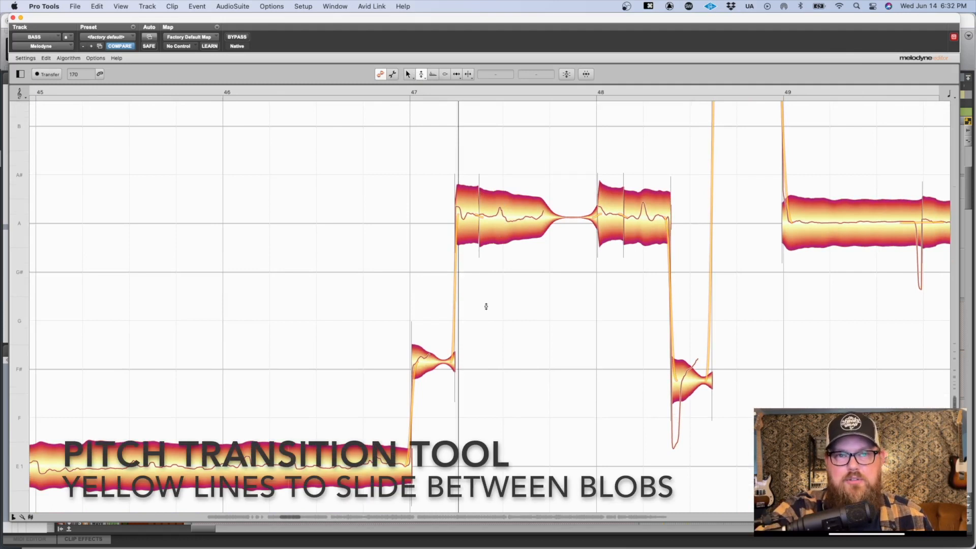
left_click(666, 221)
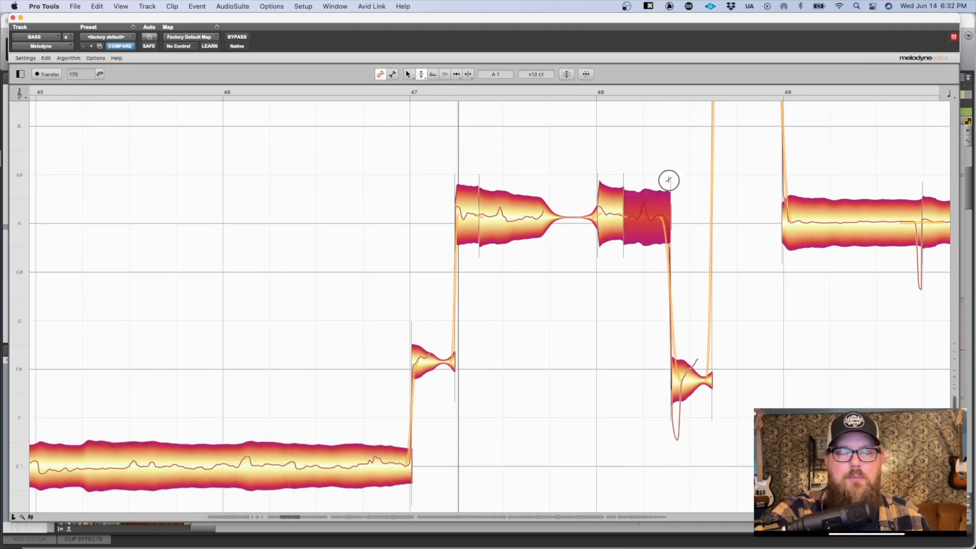
left_click(492, 152)
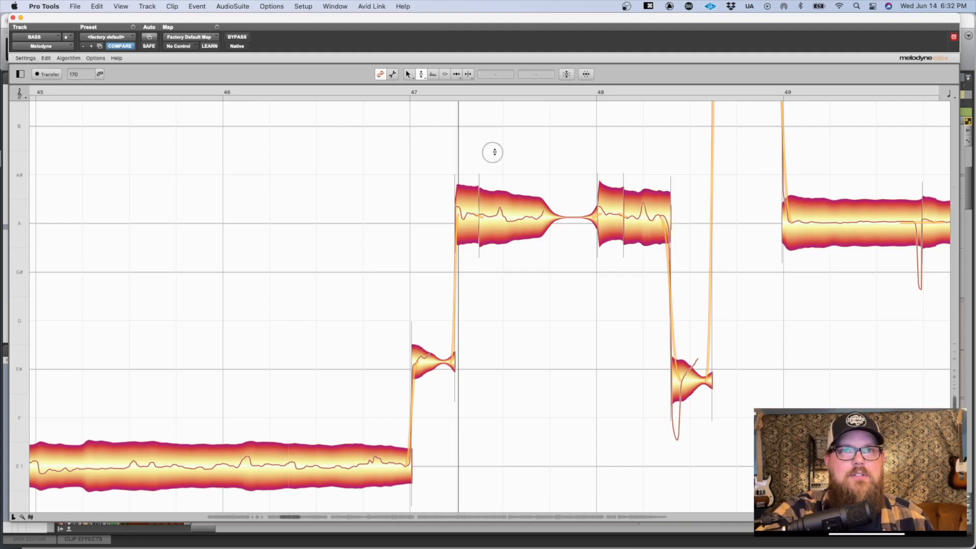
Step: Switch to the Formant Tool for the bass notes around bars 43 to 50
left_click(433, 75)
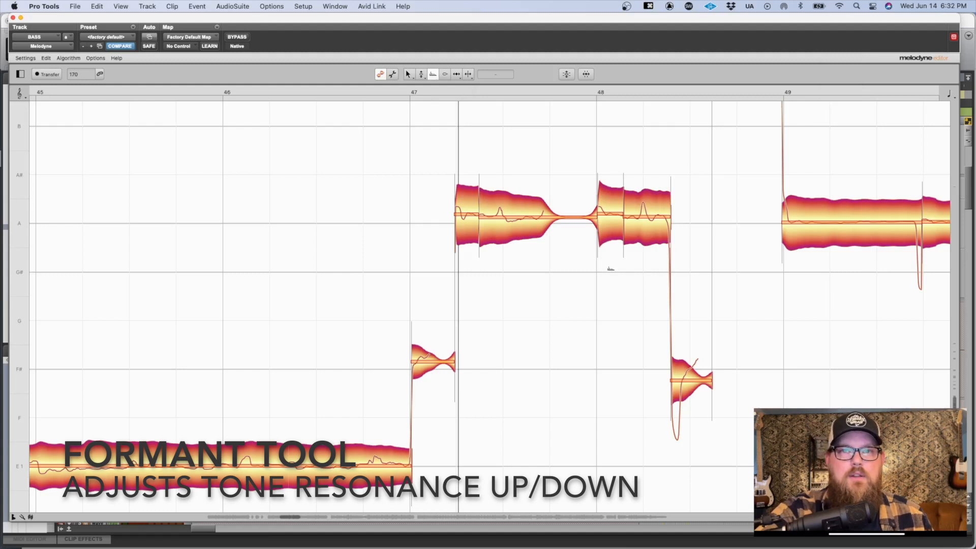
left_click_drag(627, 338, 576, 296)
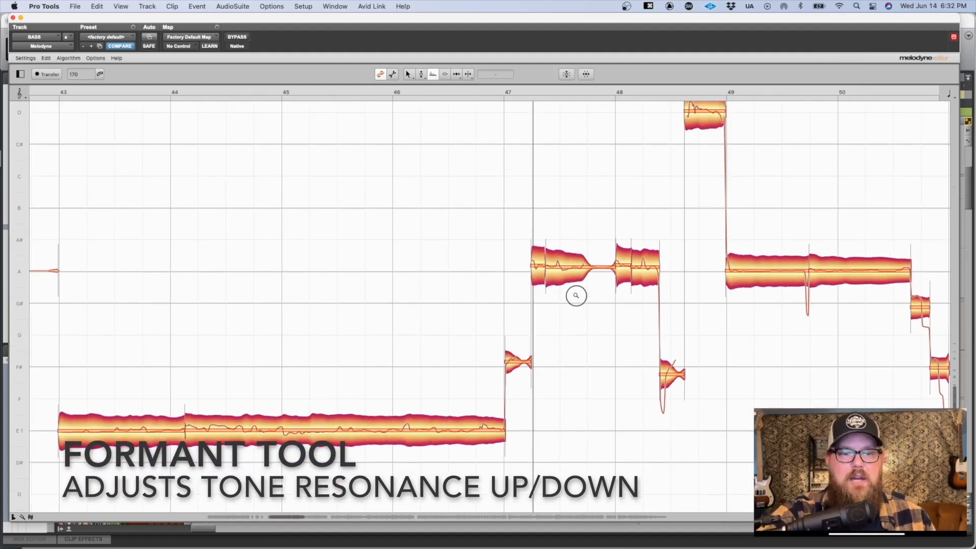
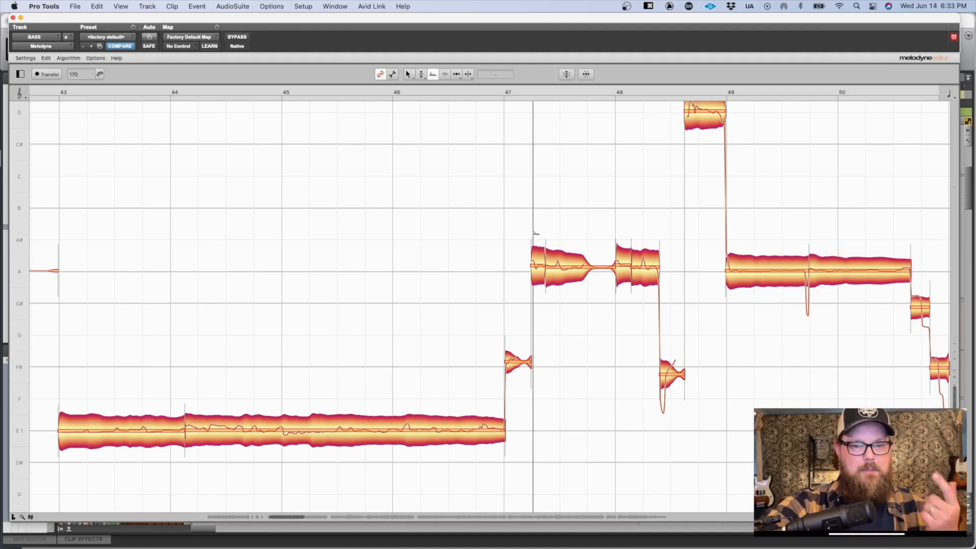
Step: Try a formant shift of -647 ct on the notes from bar 47 to bar 50 and listen to it
left_click_drag(533, 130, 898, 366)
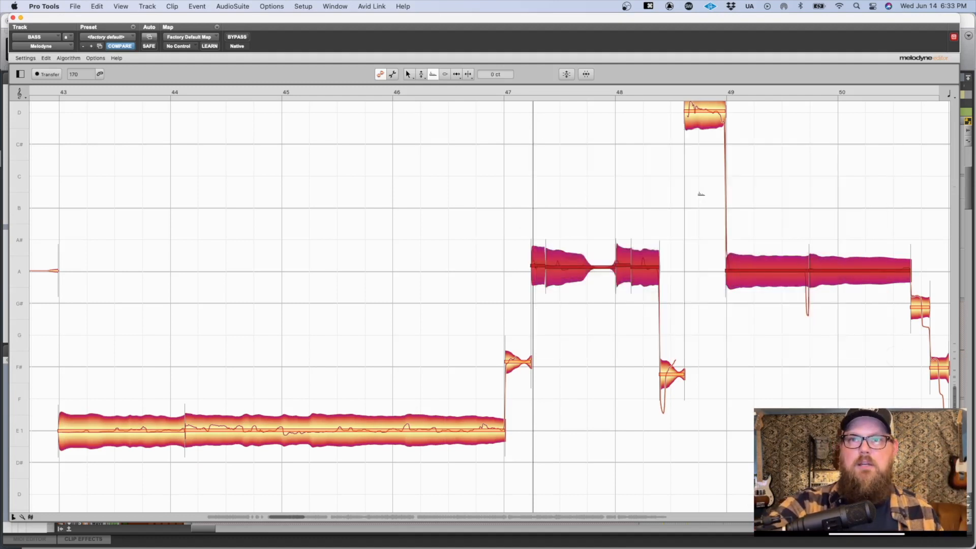
left_click_drag(653, 107, 734, 142)
left_click_drag(697, 327, 503, 411)
left_click_drag(542, 271, 565, 468)
key("space")
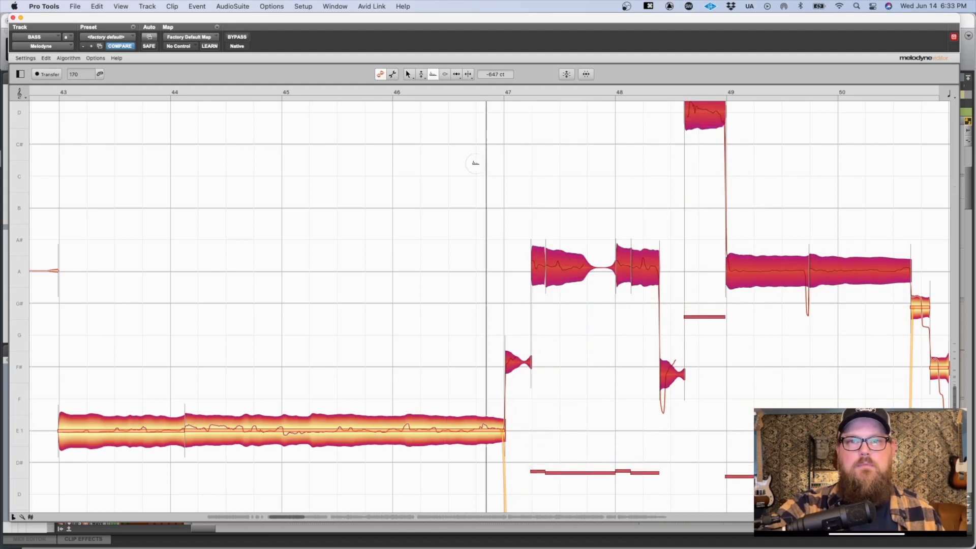
scroll(578, 247, "right", 1)
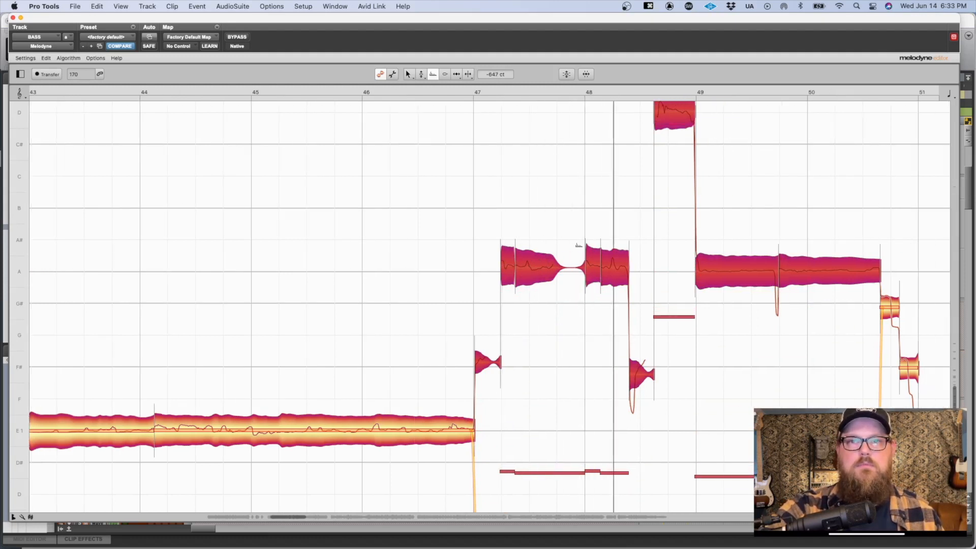
Step: Try formant shifts of +4357, +2062 and +1648 ct on the same notes during playback, and reset them
left_click_drag(532, 266, 574, 21)
key("space")
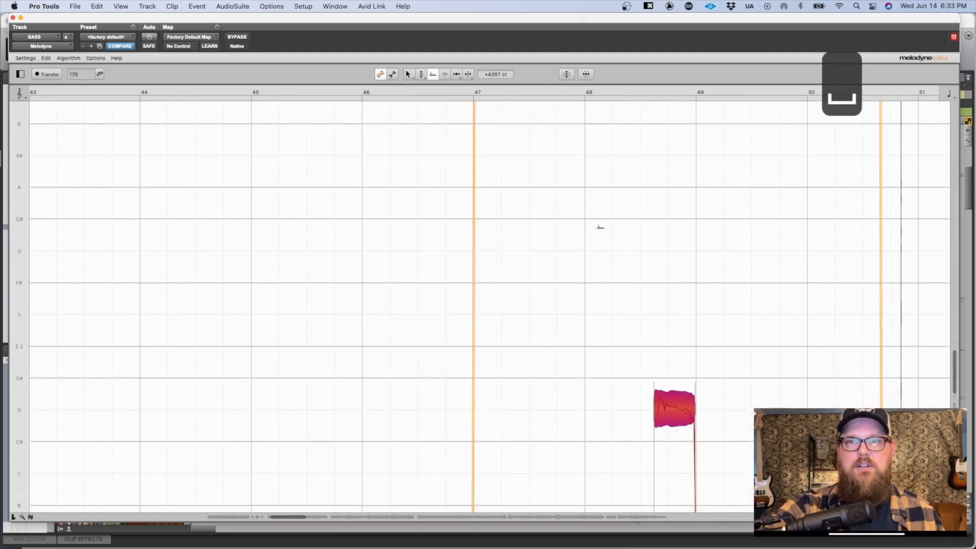
scroll(600, 227, "up", 5)
key("space")
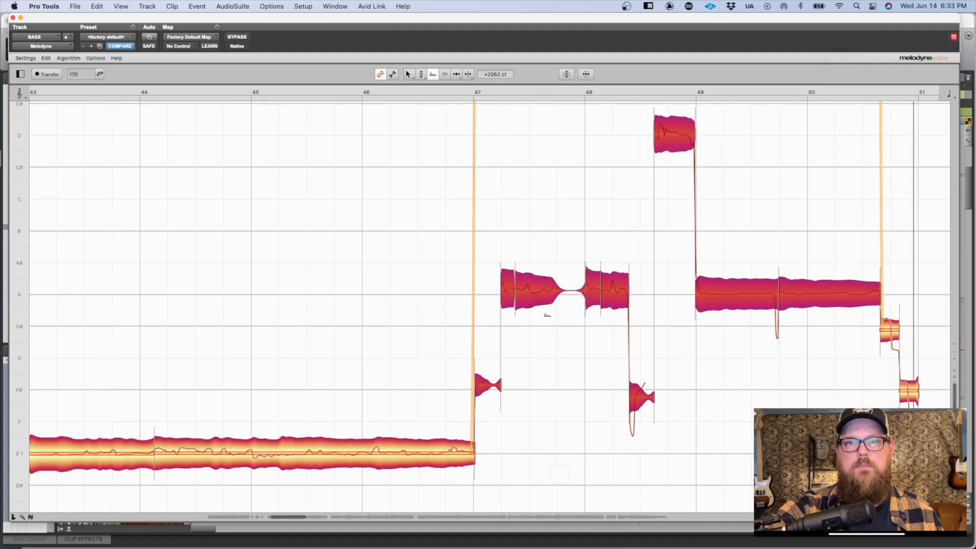
key("space")
left_click_drag(632, 320, 554, 168)
double_click(594, 391)
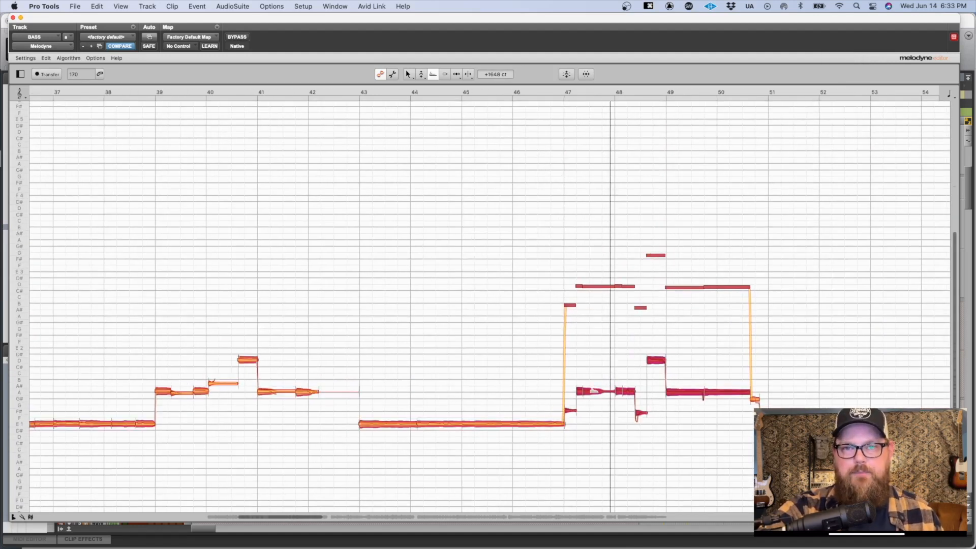
Step: Select all notes, try formant shifts of -944, -1601, +944 and -352 ct, and return the formants to 0 ct
key("super+a")
left_click_drag(594, 391, 605, 451)
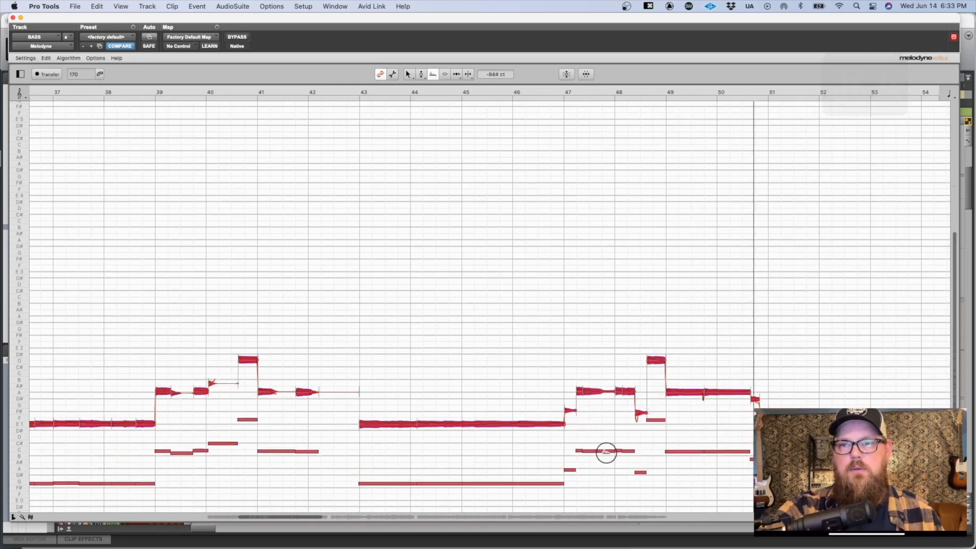
left_click_drag(682, 392, 688, 433)
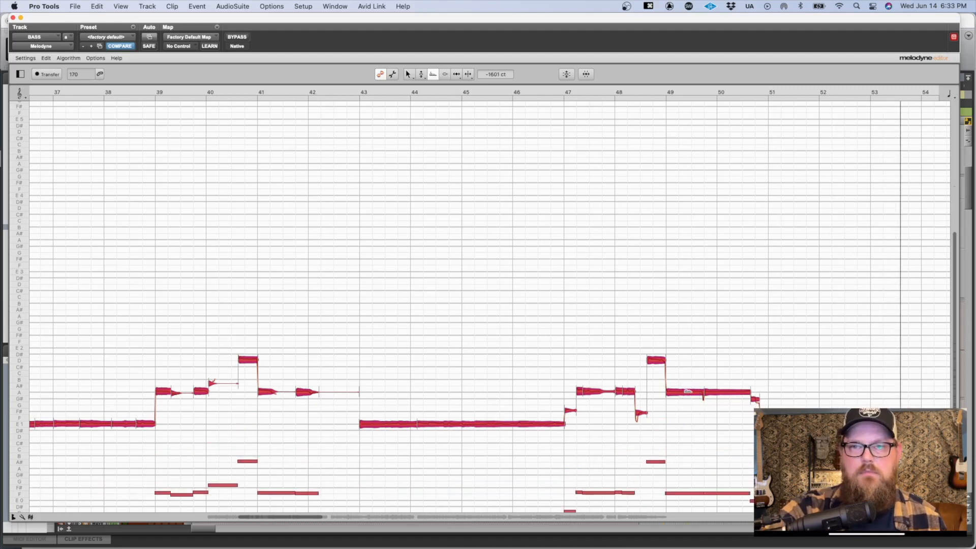
left_click_drag(695, 370, 732, 229)
scroll(687, 389, "right", 6)
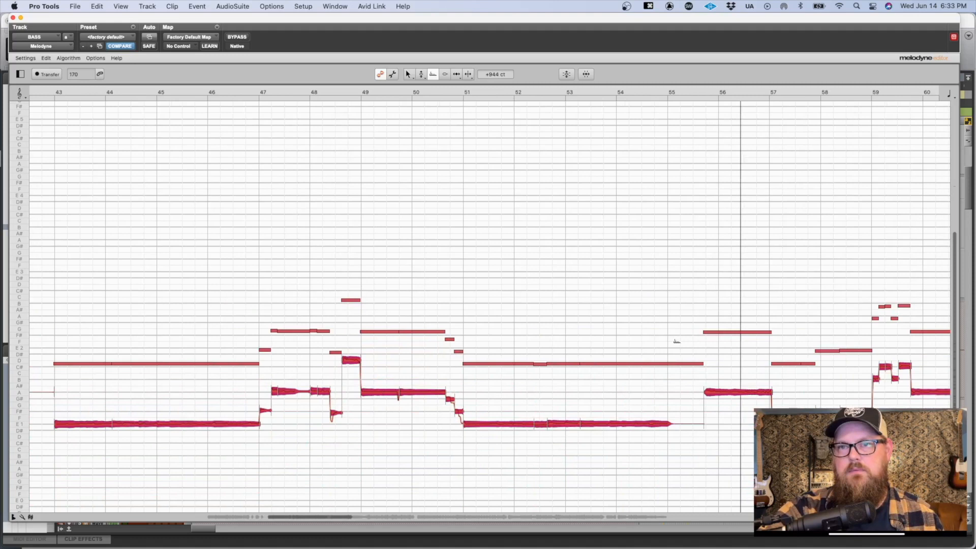
left_click_drag(632, 424, 632, 425)
double_click(631, 424)
key("space")
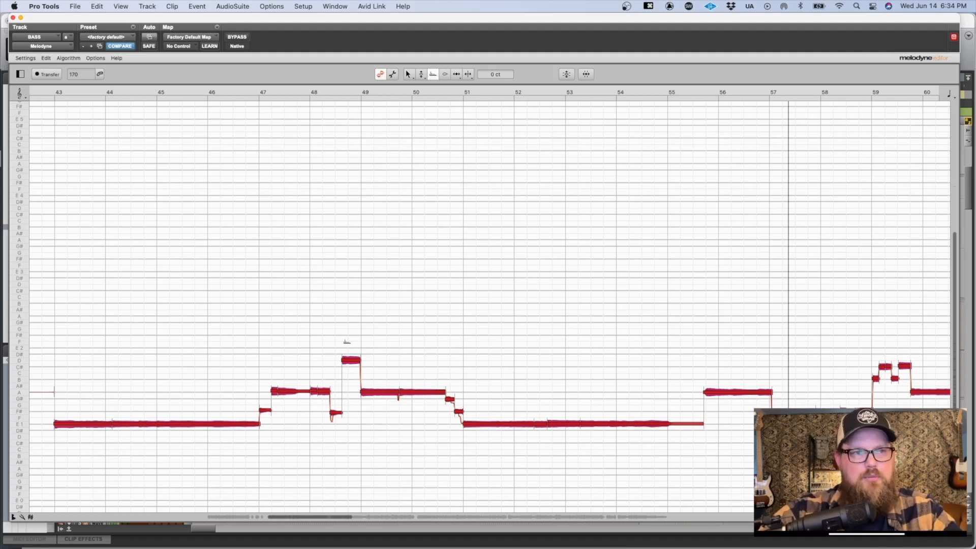
left_click_drag(348, 359, 349, 380)
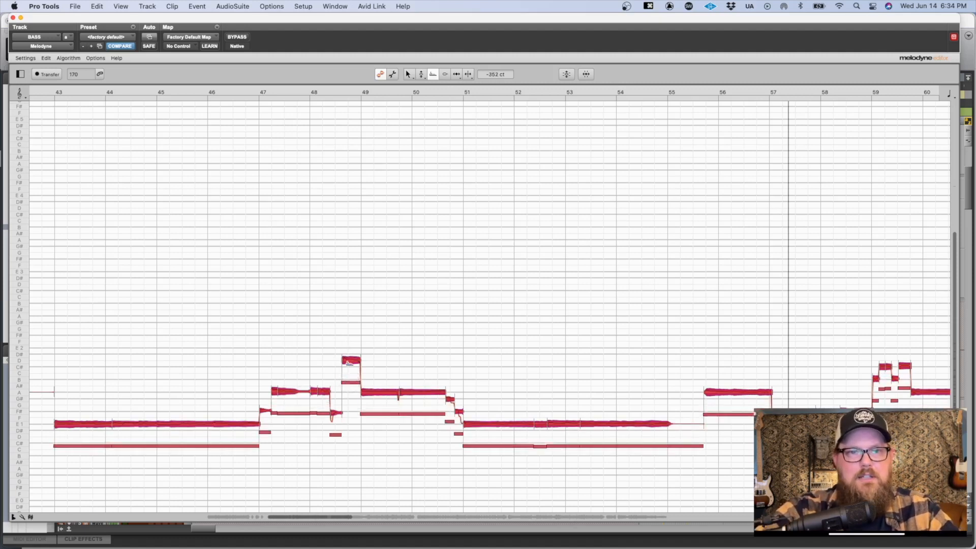
left_click(453, 195)
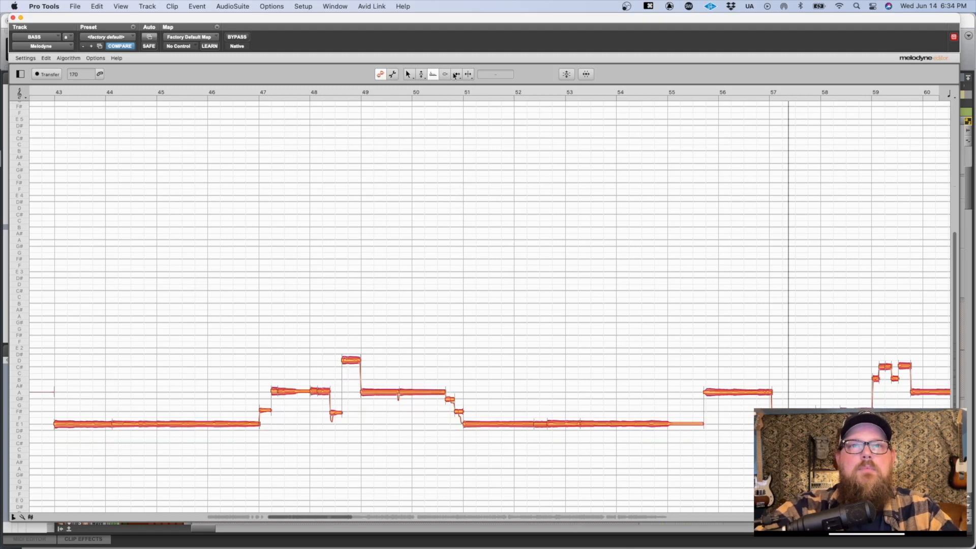
Step: Switch to the Amplitude Tool and bring the notes from bar 55 to bar 66 into view
key("4")
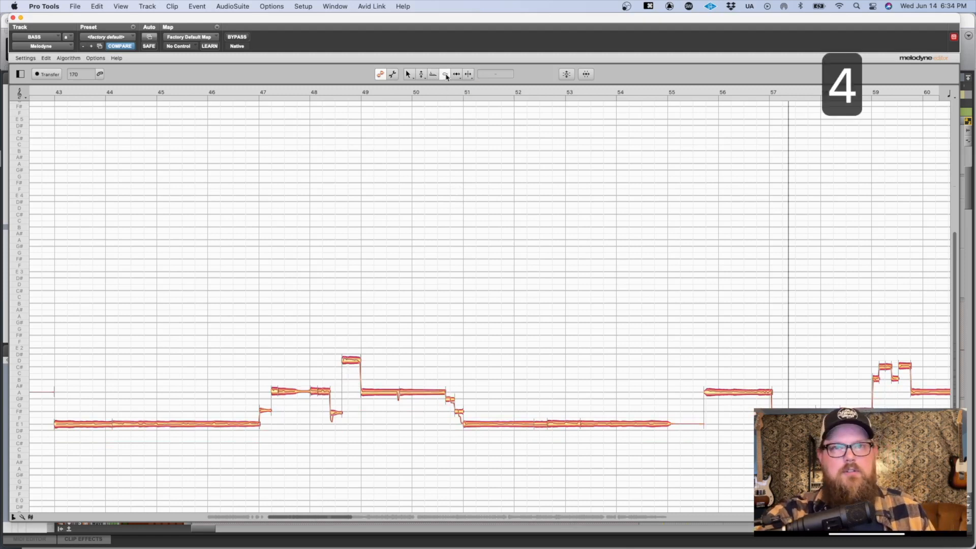
left_click_drag(508, 331, 526, 147)
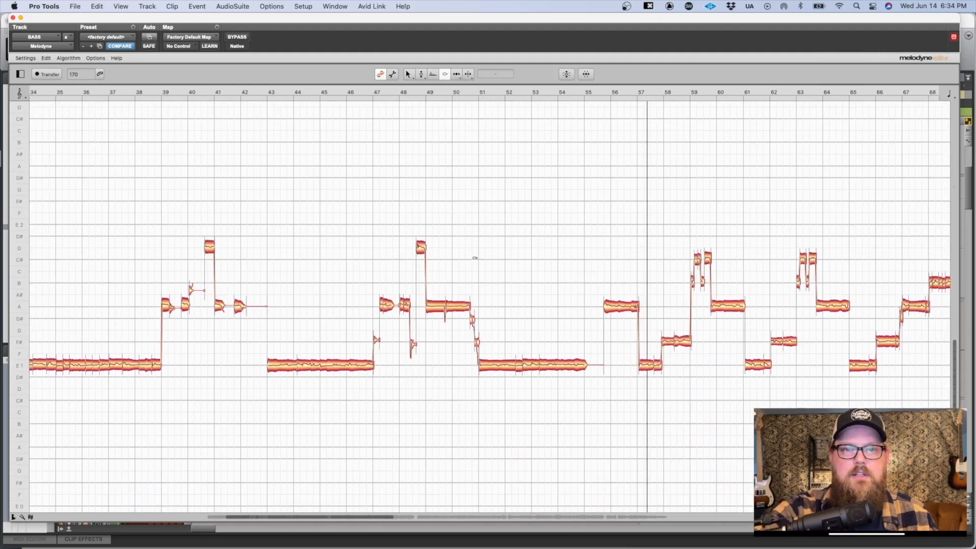
left_click_drag(472, 304, 590, 377)
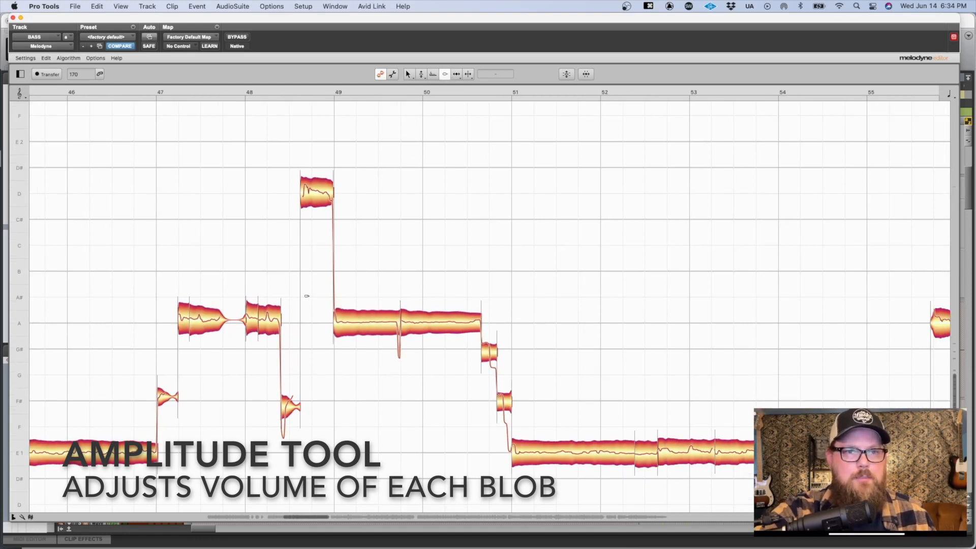
scroll(222, 308, "right", 10)
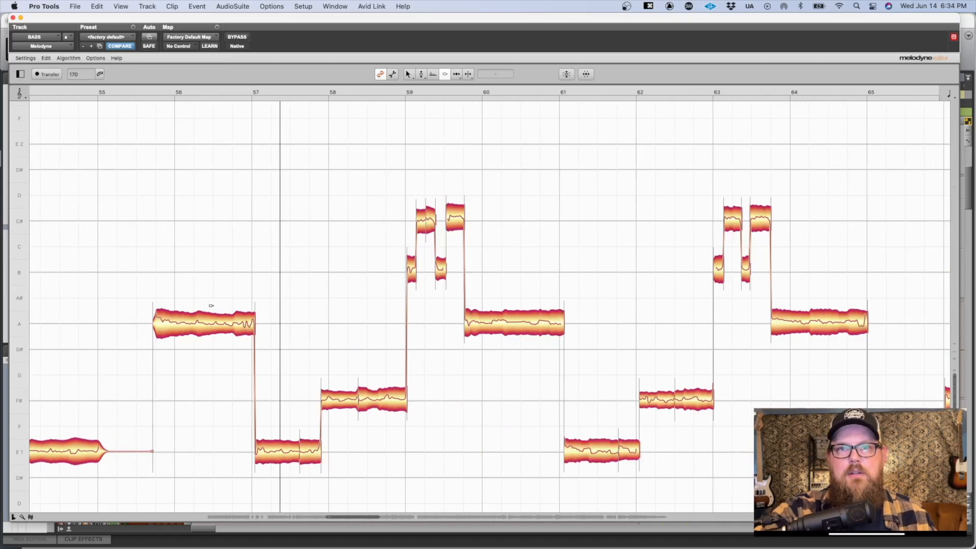
scroll(211, 305, "right", 3)
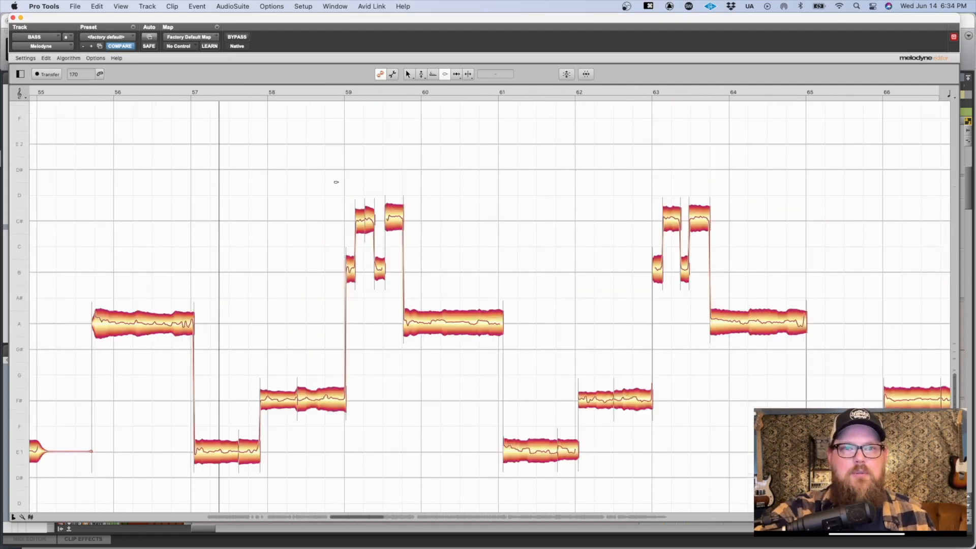
Step: Raise the last C# note of bar 59 by 9.36 dB, listen, and bring its amplitude back down to +0.36 dB
left_click_drag(392, 216, 388, 174)
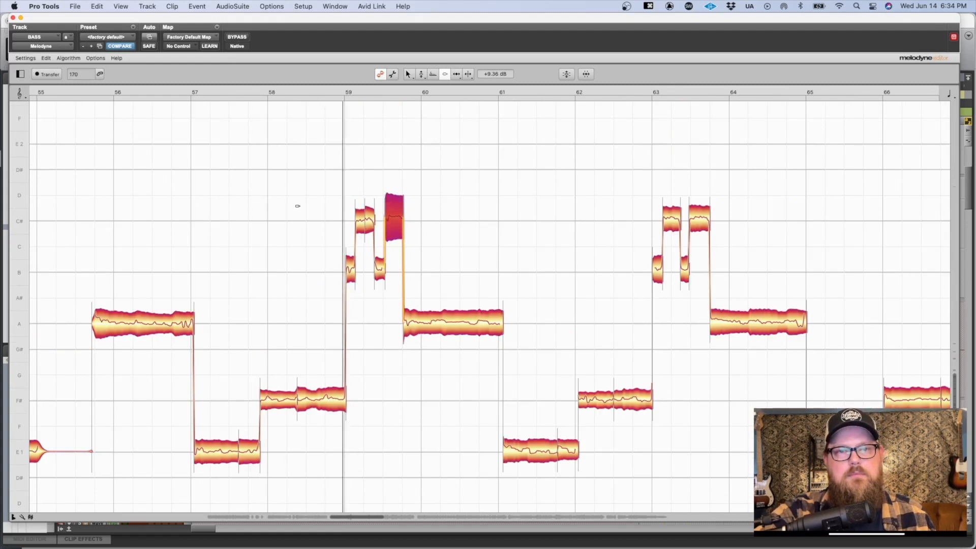
key("space")
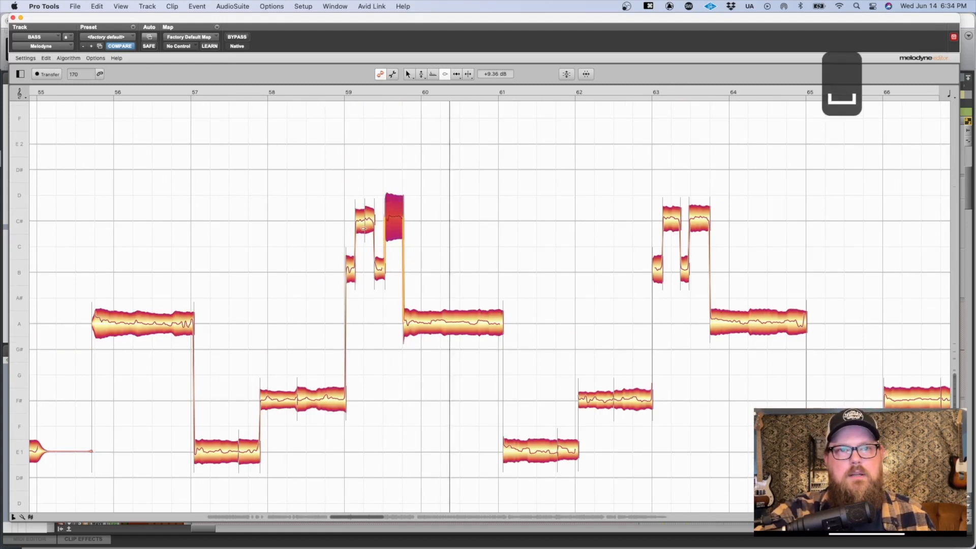
left_click_drag(391, 220, 387, 262)
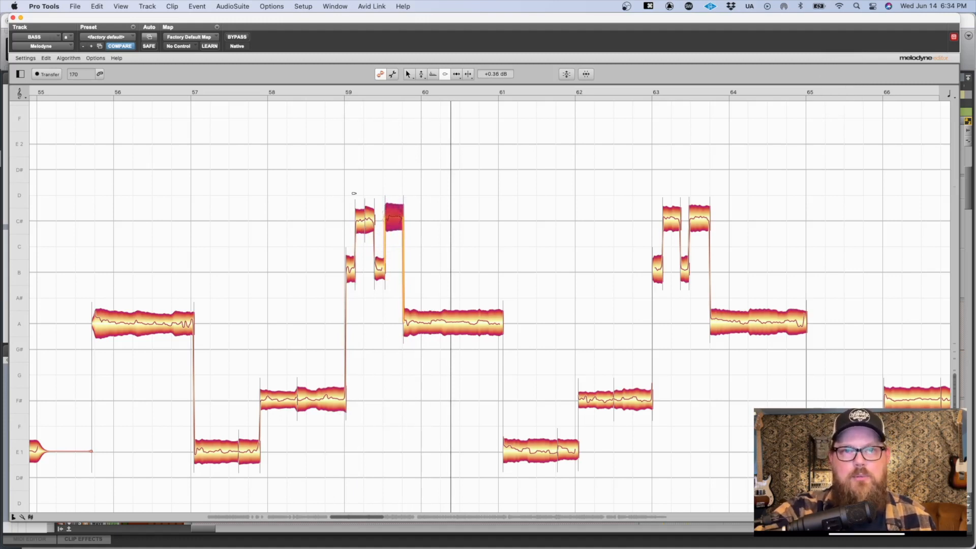
key("space")
Step: Select the two short B notes in bar 59
left_click_drag(313, 255, 441, 268)
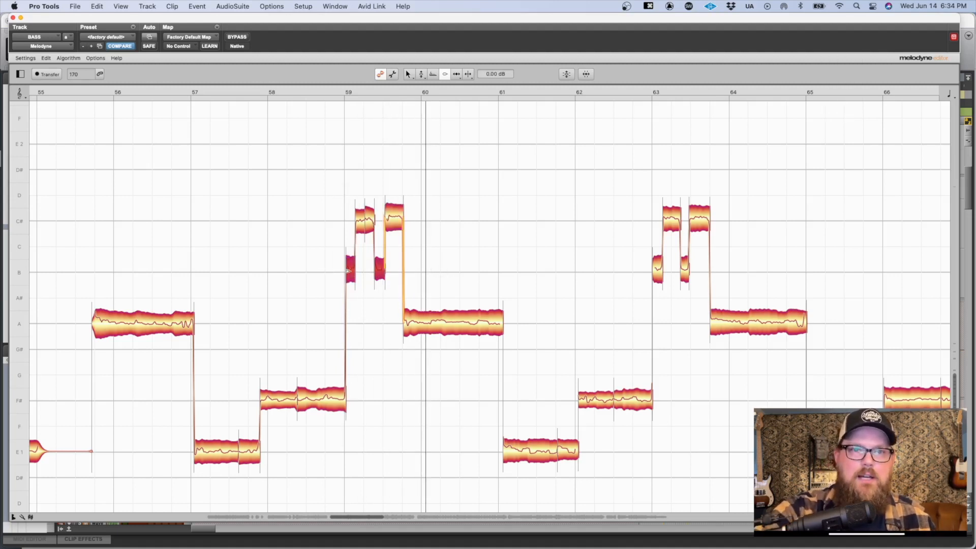
scroll(351, 270, "down", 4)
scroll(351, 271, "left", 6)
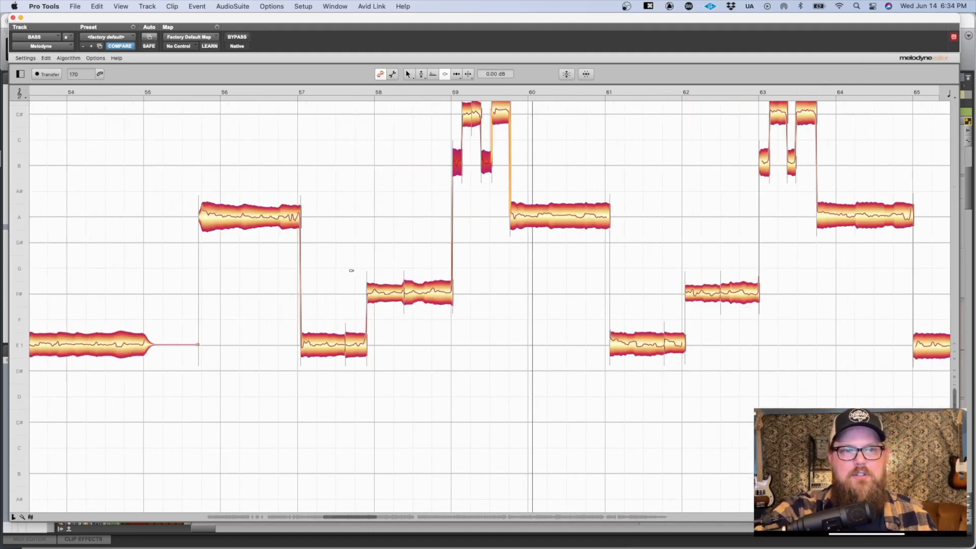
scroll(351, 270, "right", 3)
scroll(351, 270, "left", 6)
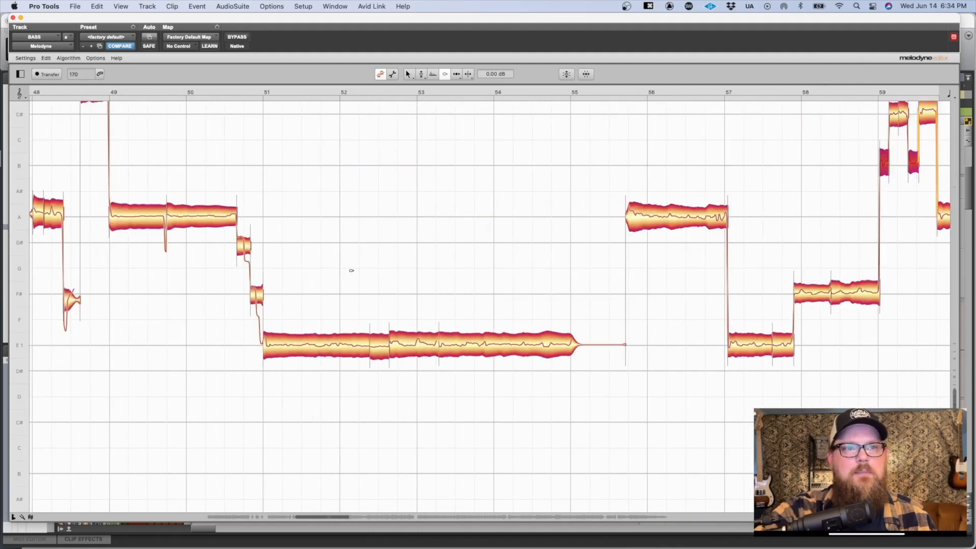
scroll(351, 270, "right", 4)
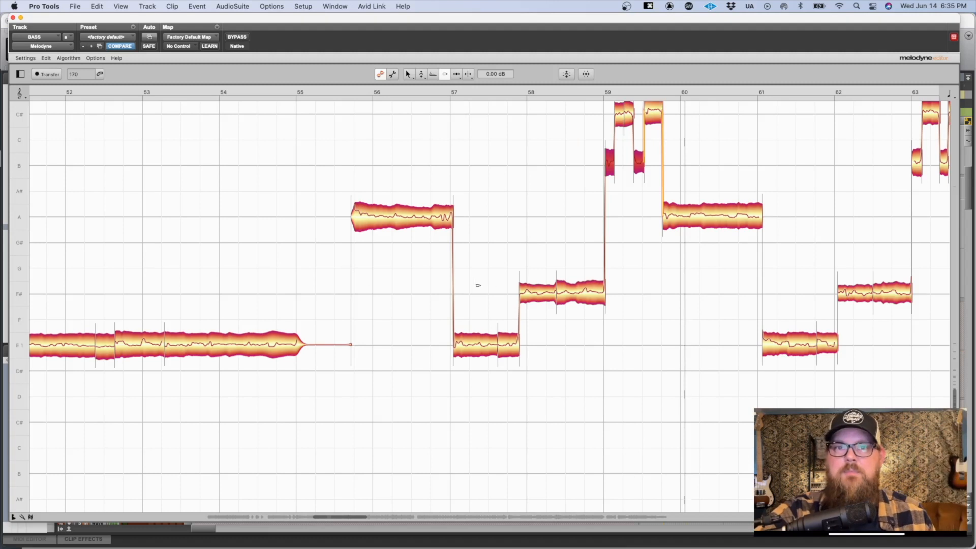
Step: Select every F# note at once and raise their amplitude by 1.92 dB
double_click(19, 301)
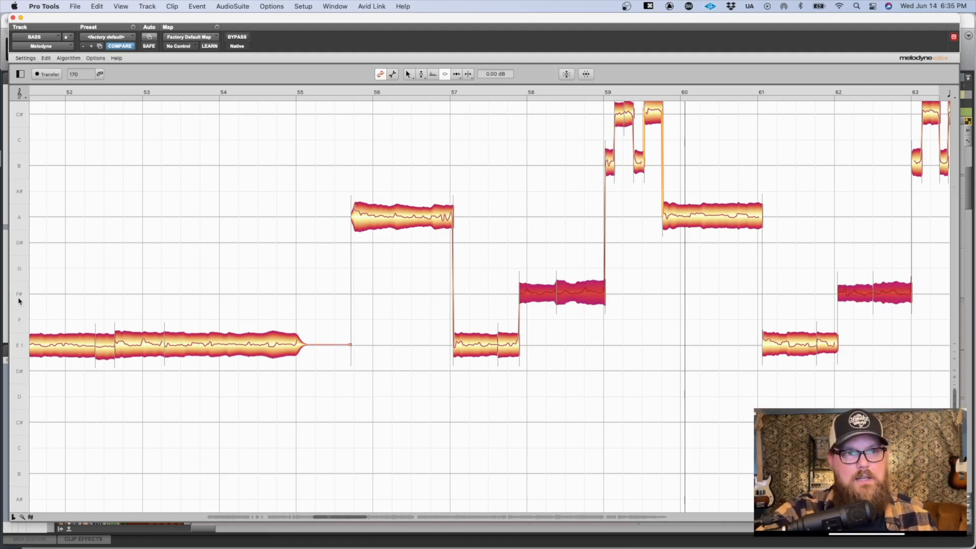
scroll(250, 279, "right", 10)
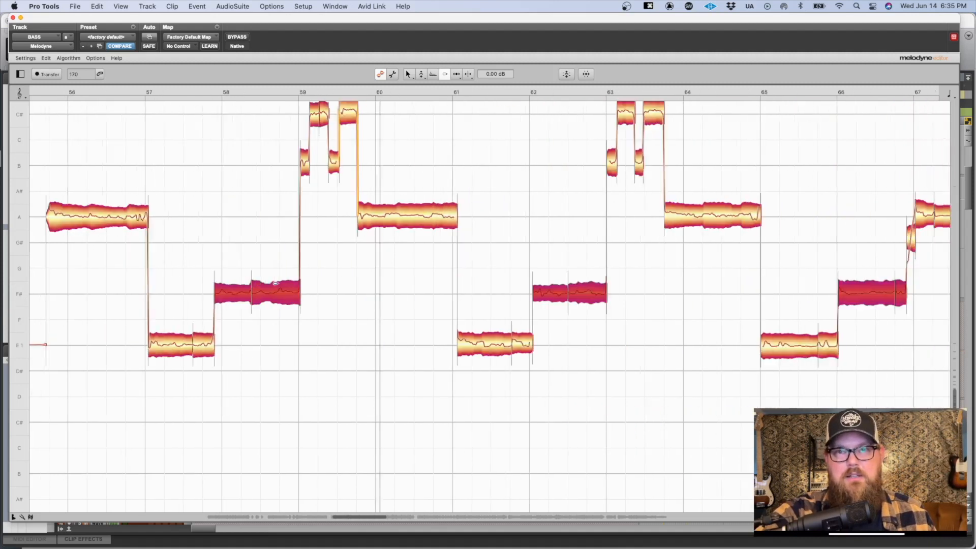
scroll(275, 283, "right", 5)
scroll(275, 284, "left", 15)
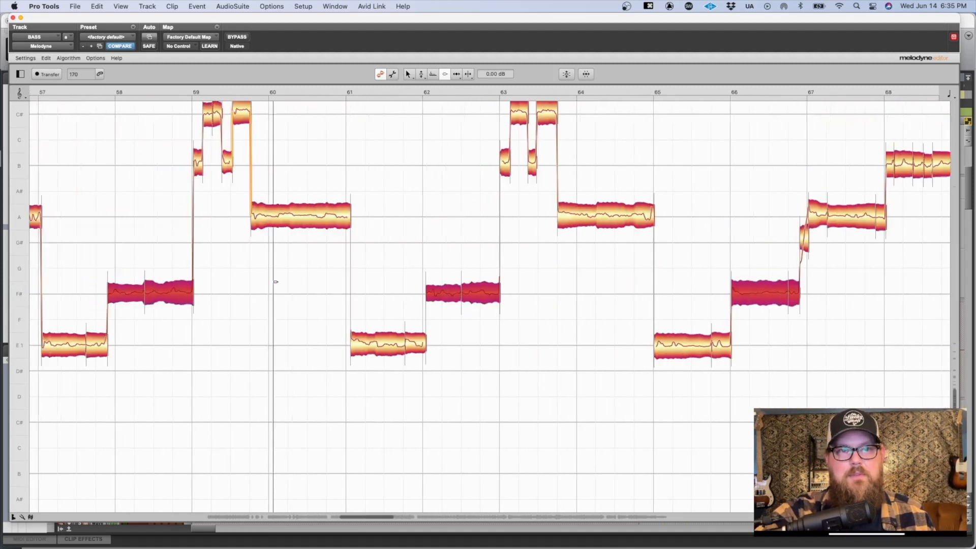
left_click_drag(226, 292, 228, 283)
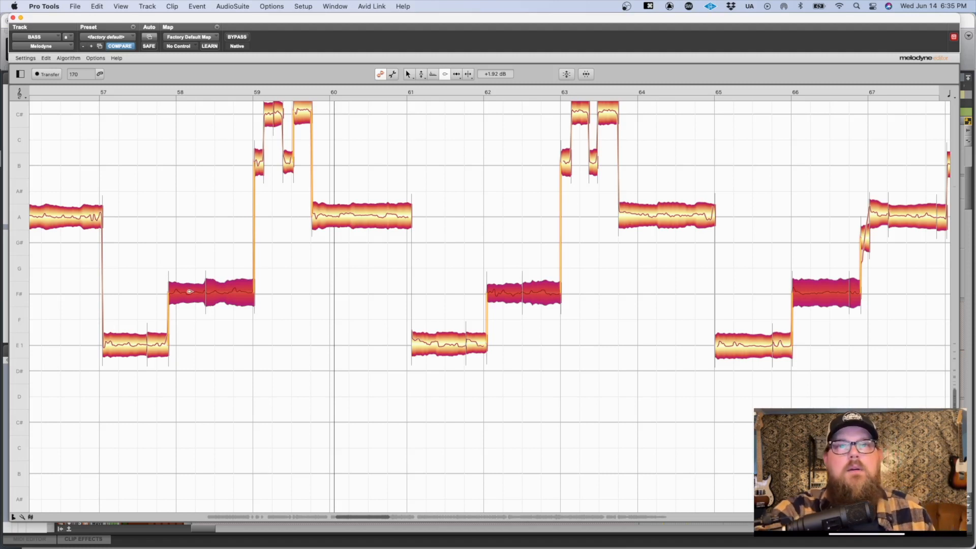
Step: Try deleting the selected F# notes, undo that, set their amplitude to -0.24 dB and deselect them
key("Delete")
key("super+z")
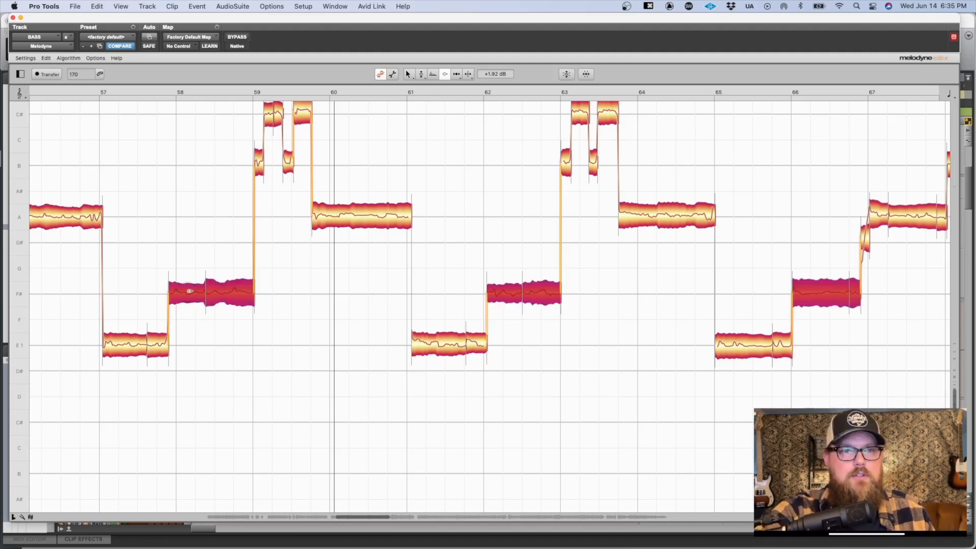
left_click_drag(190, 292, 186, 296)
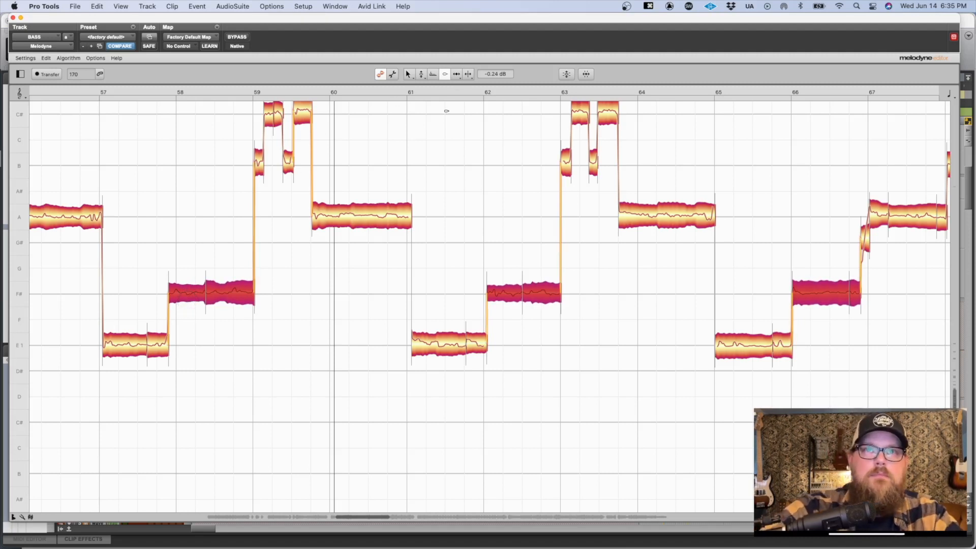
left_click(399, 285)
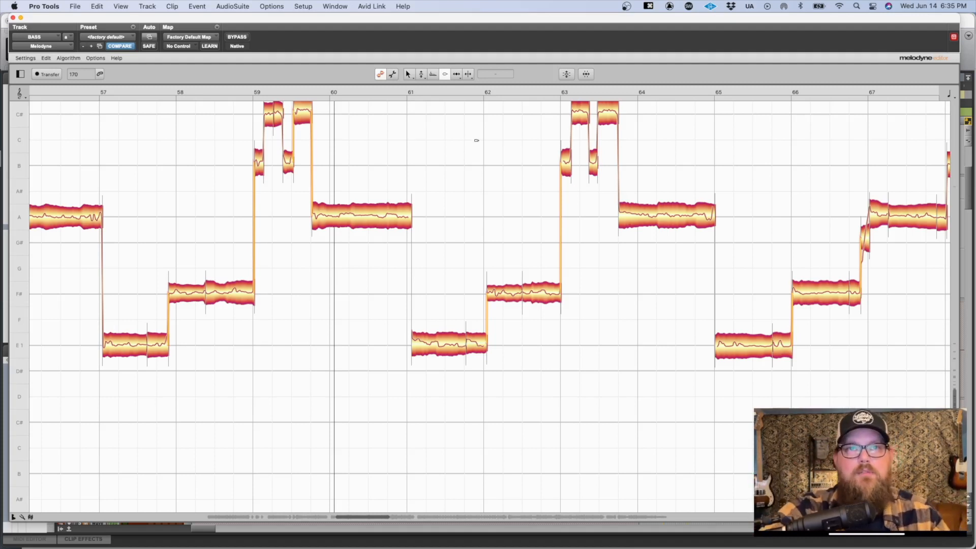
Step: With the Timing Tool, align the boundary between the long A note and the following E note to bar 61, also trying it at mid-bar 60
left_click(457, 75)
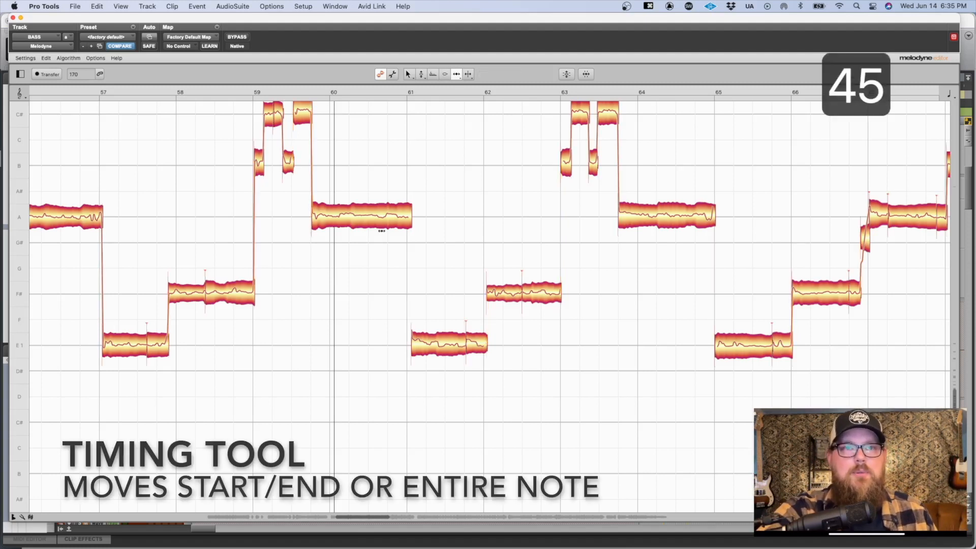
mouse_move(410, 224)
left_mouse_down()
mouse_move(385, 224)
mouse_move(406, 224)
left_mouse_up()
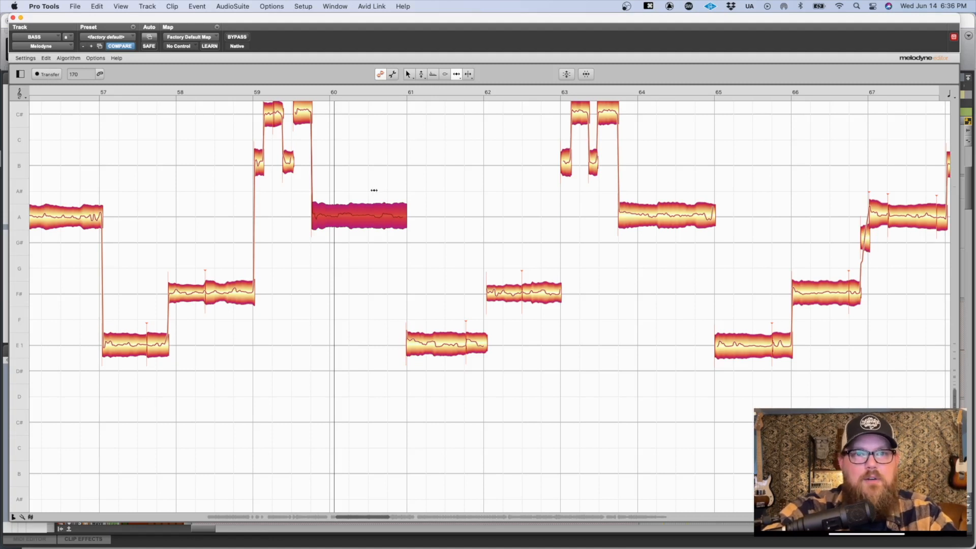
left_click_drag(401, 218, 364, 225)
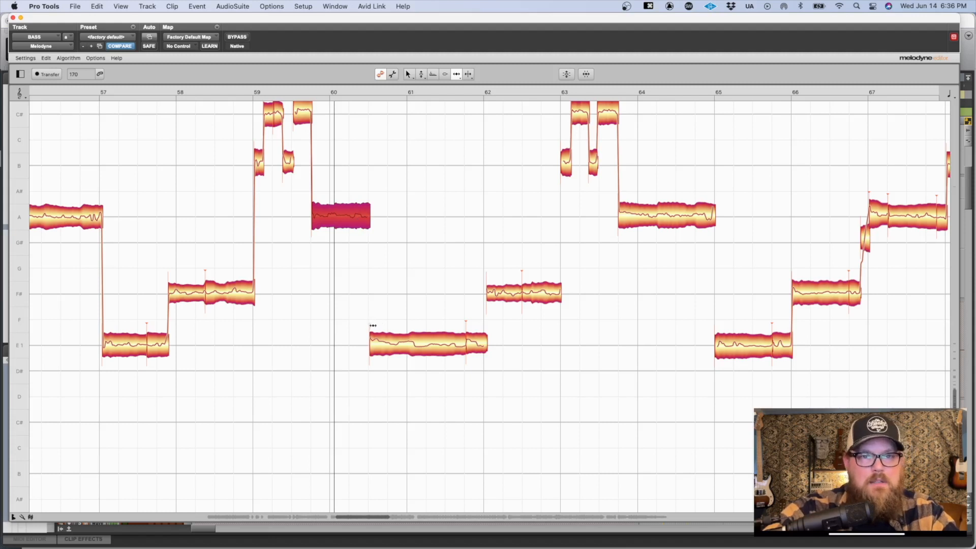
left_click_drag(373, 344, 411, 340)
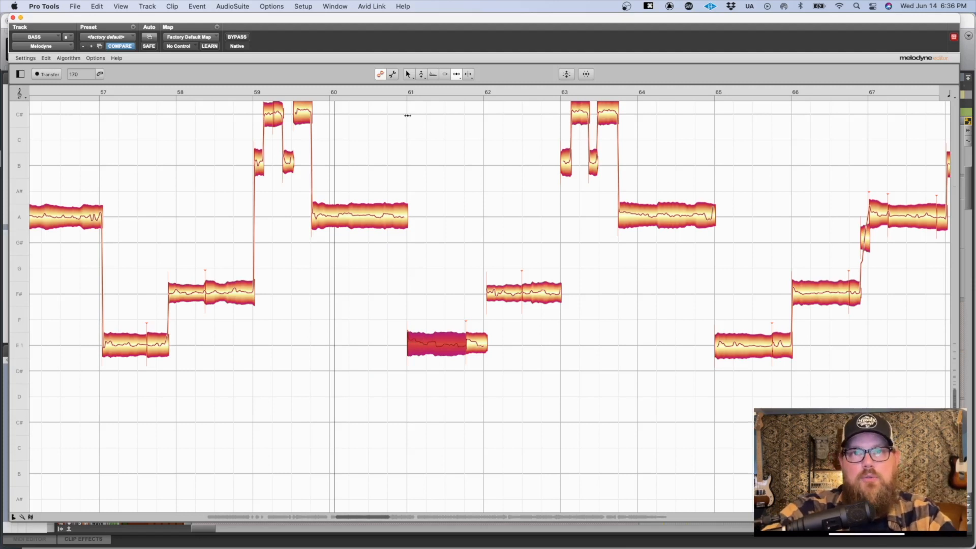
Step: With the Note Separation Tool, move the separation after bar 53 on the long E note slightly earlier
left_click(469, 74)
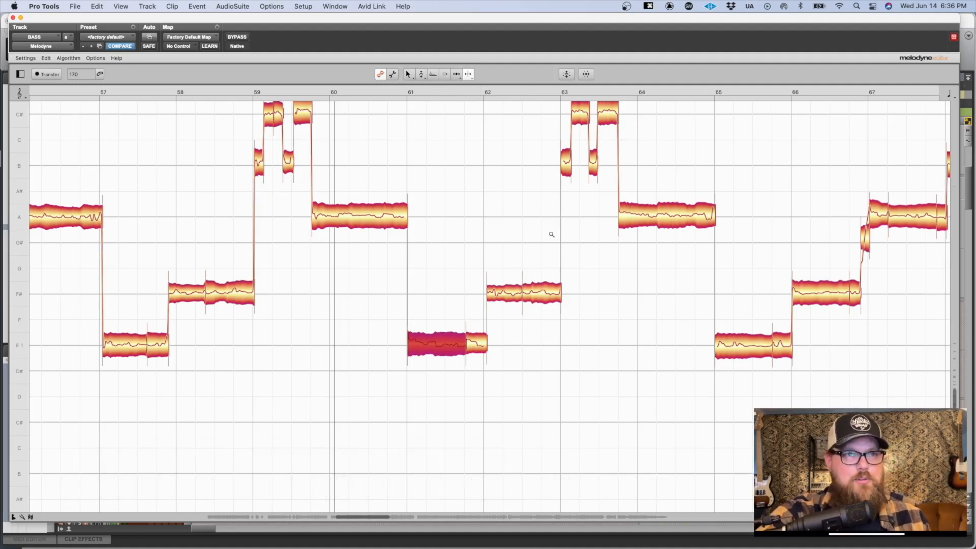
scroll(547, 233, "left", 5)
scroll(548, 234, "left", 6)
scroll(547, 233, "down", 3)
left_click_drag(547, 233, 612, 381)
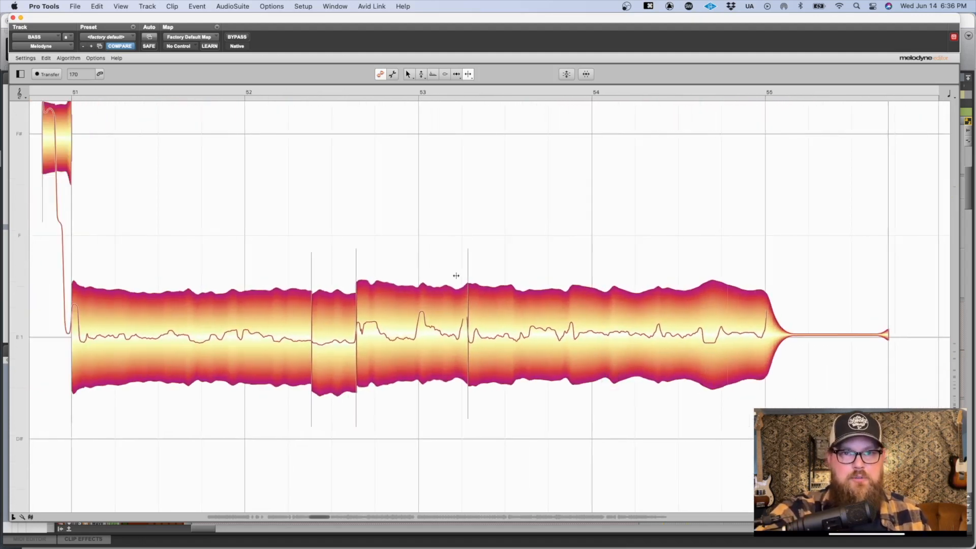
left_click_drag(466, 266, 460, 270)
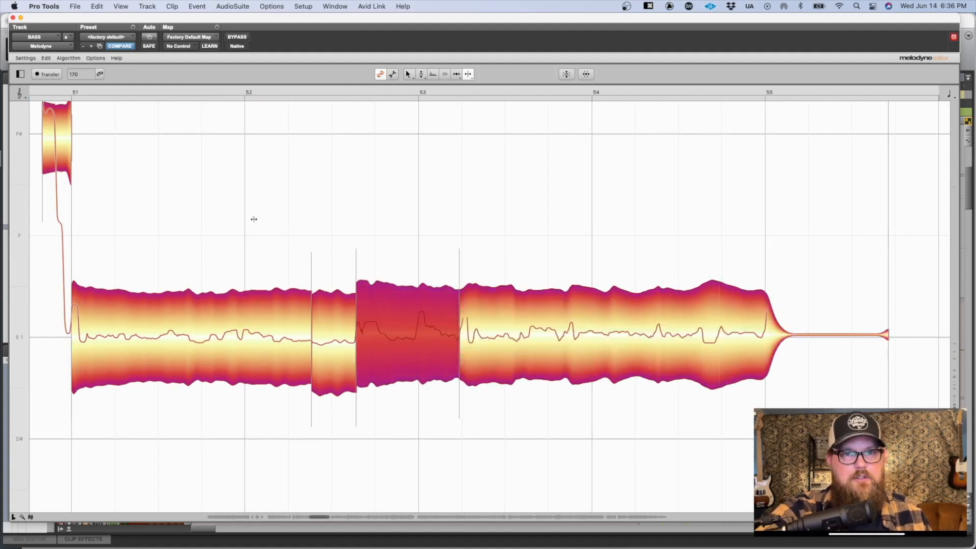
Step: Remove the two separations between bars 52 and 53 to join the long E note from bar 51, and deselect it
double_click(355, 264)
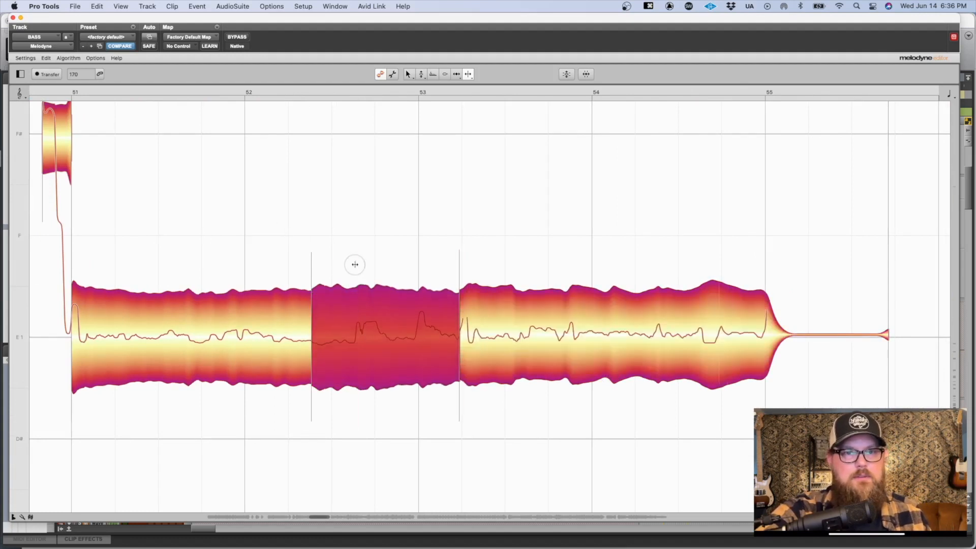
double_click(311, 272)
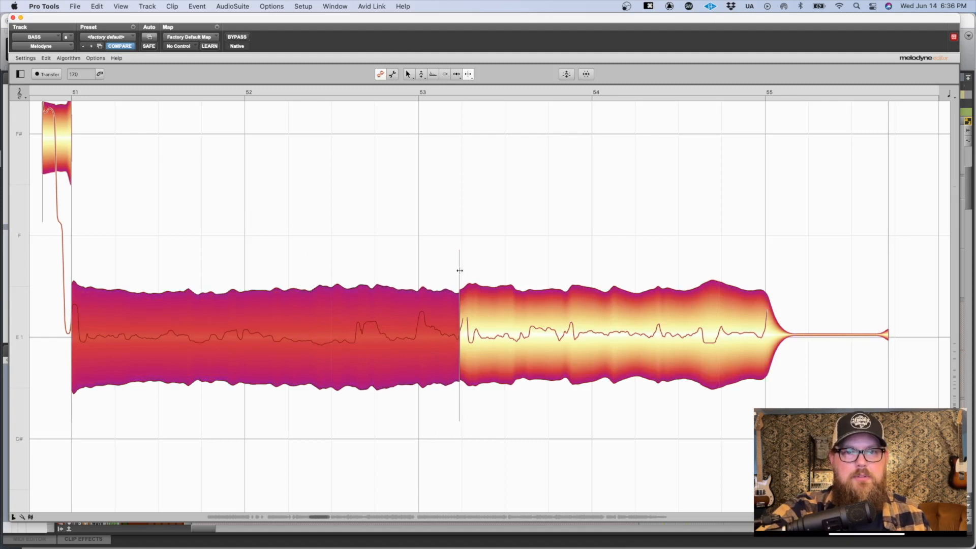
left_click(387, 243)
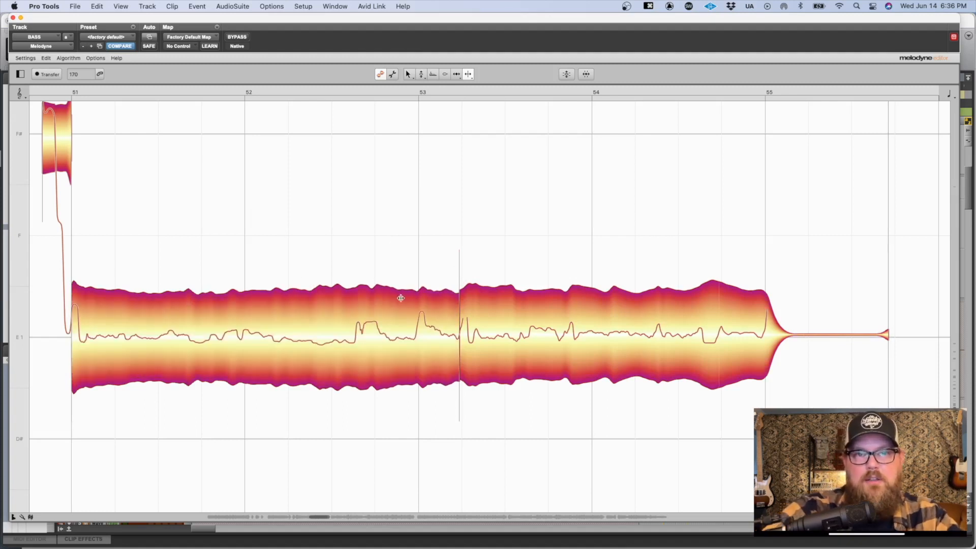
Step: Split the long E note at bar 53 and at four more points up to about the middle of bar 54
left_click(419, 290)
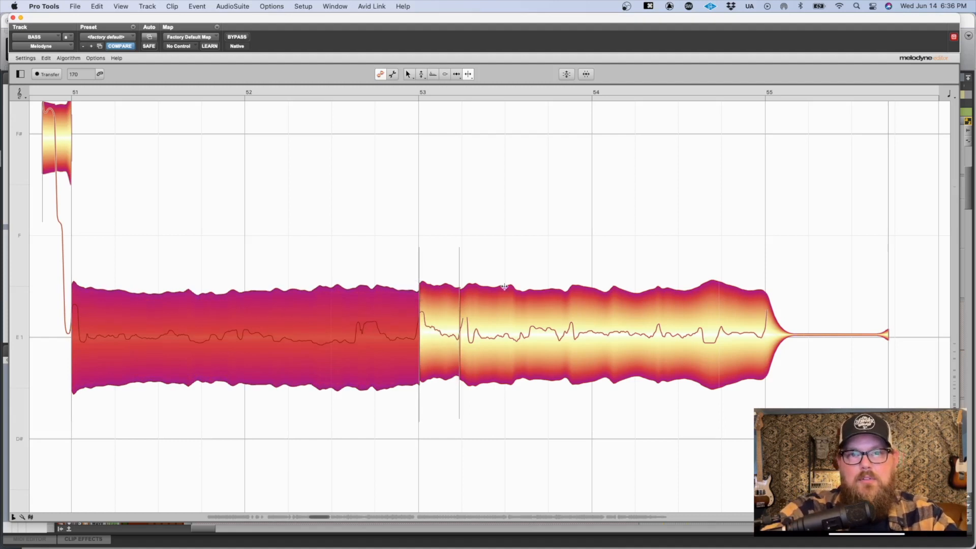
left_click(565, 287)
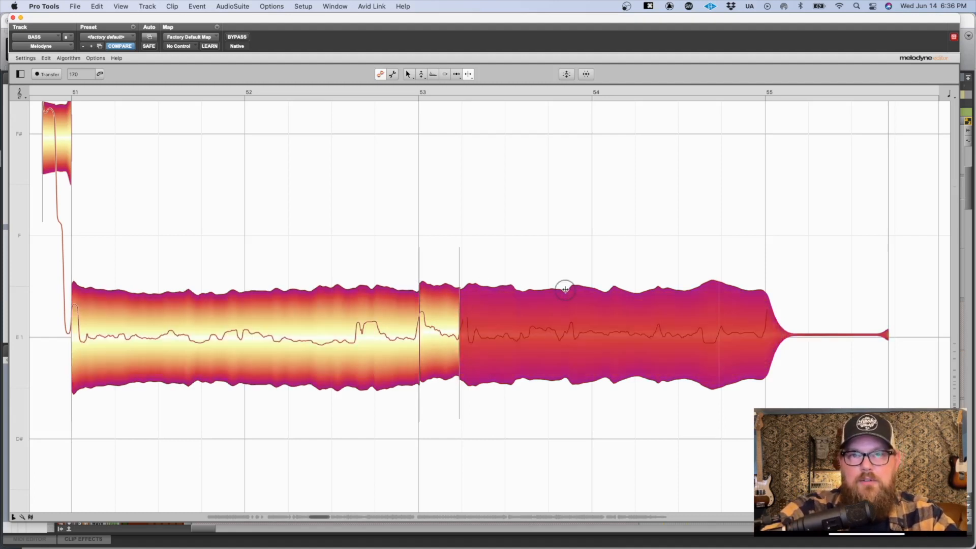
left_click(607, 287)
left_click(655, 288)
left_click(655, 288)
left_click(577, 296)
left_click(631, 325)
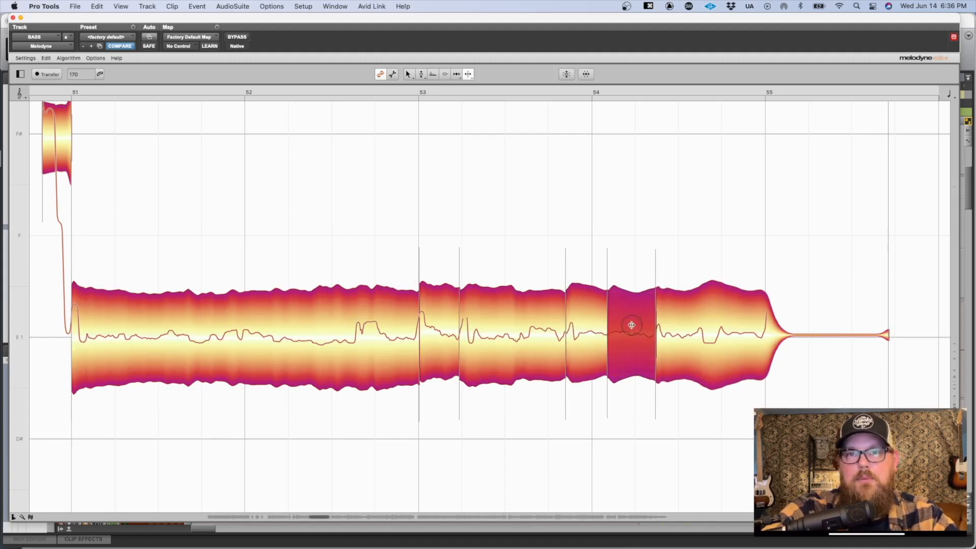
left_click(516, 284)
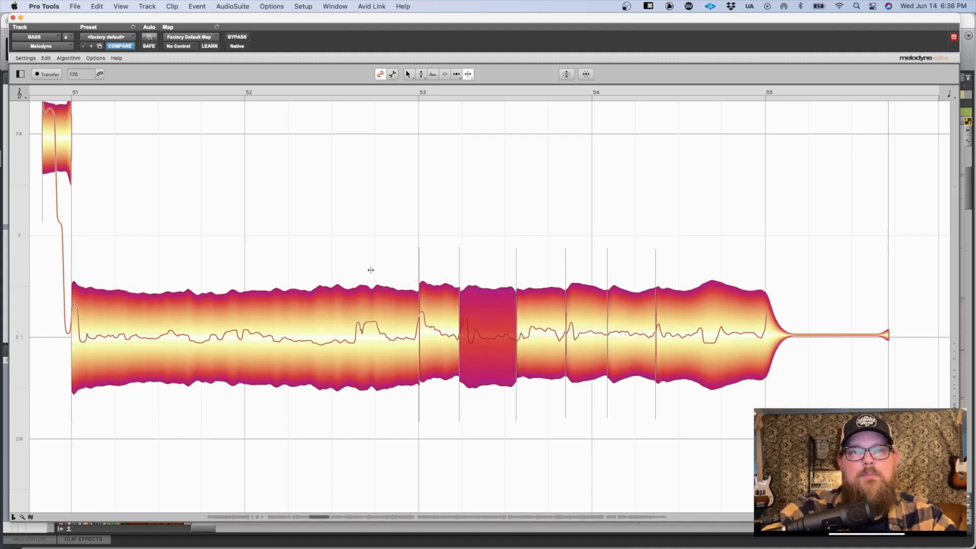
Step: Play back the newly separated E note through bar 55 and clear the note selection
key("space")
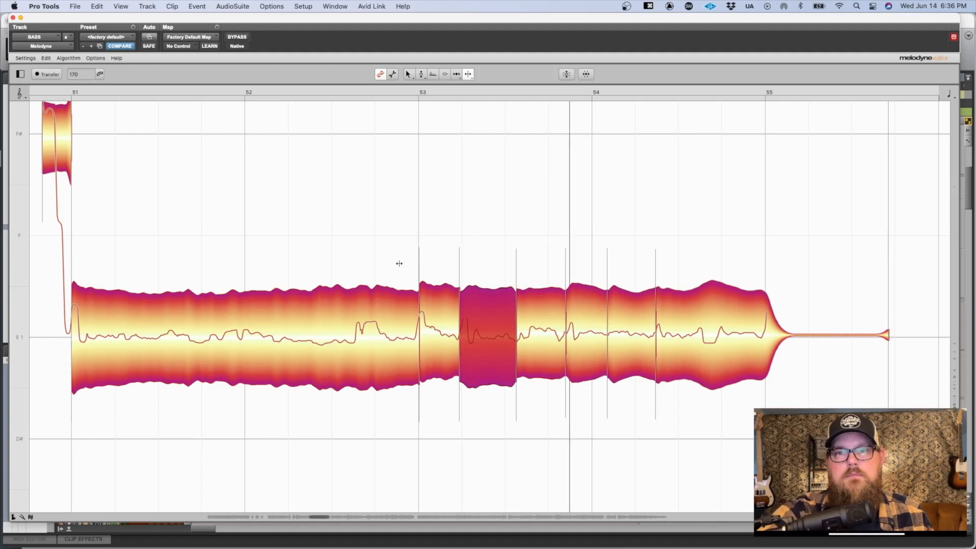
key("space")
left_click(709, 282)
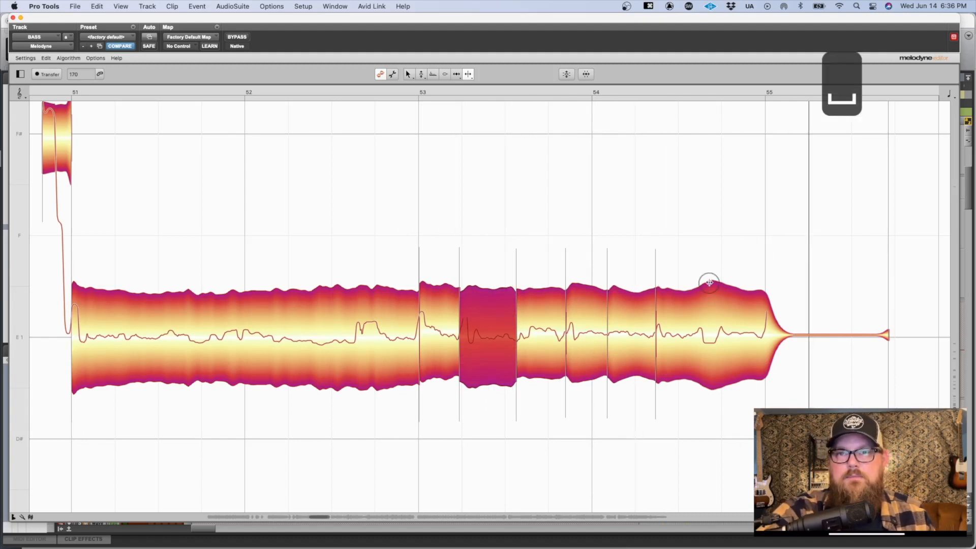
left_click(698, 242)
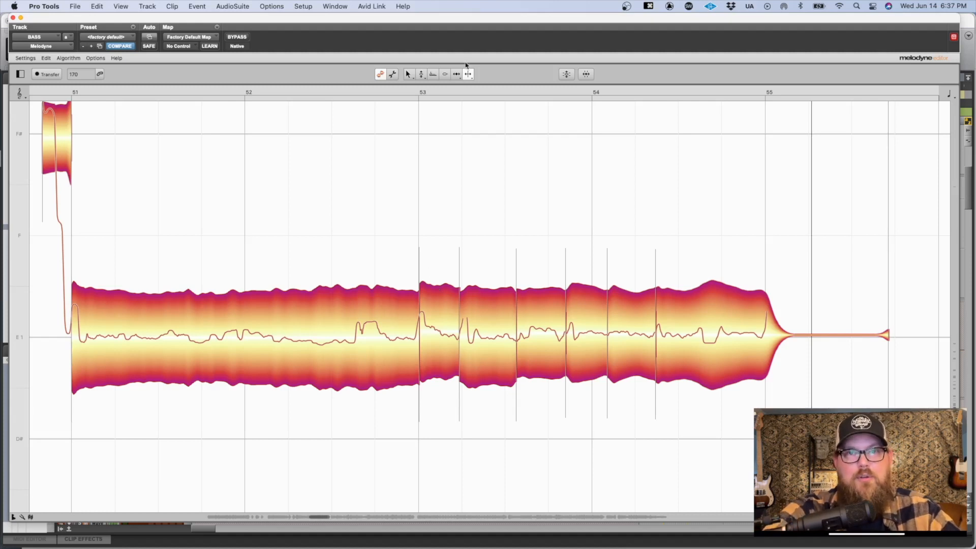
Step: Play back the E note from bar 51 and separate it shortly before bar 53
left_click_drag(436, 294, 342, 239)
key("space")
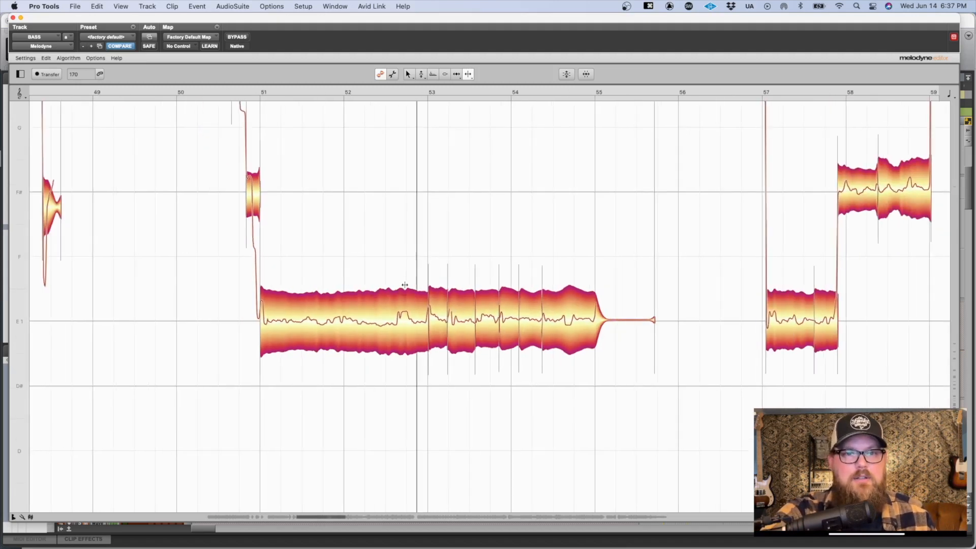
double_click(406, 297)
key("space")
left_click_drag(407, 283, 405, 288)
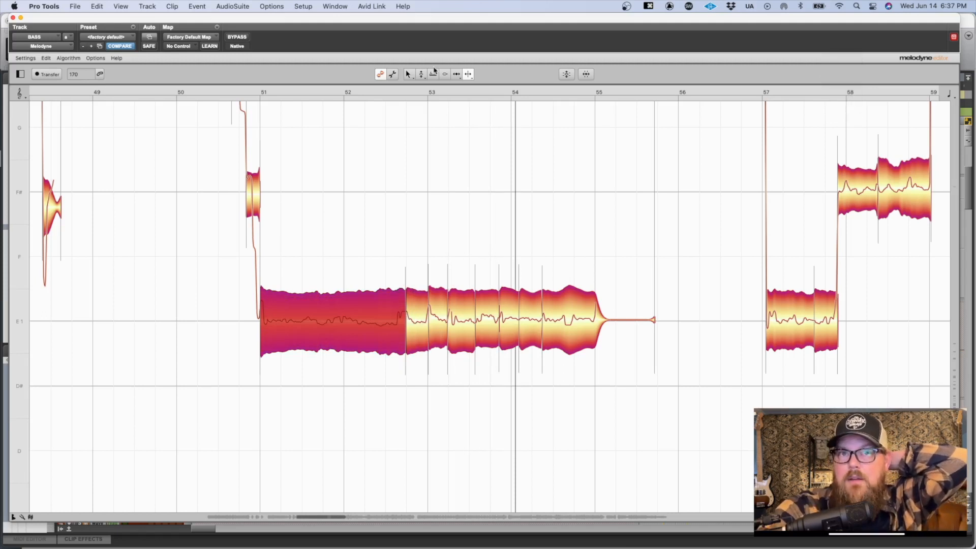
Step: With the Main Tool, set the long E note at bar 51 to -1 ct and nudge its start slightly later
left_click(408, 74)
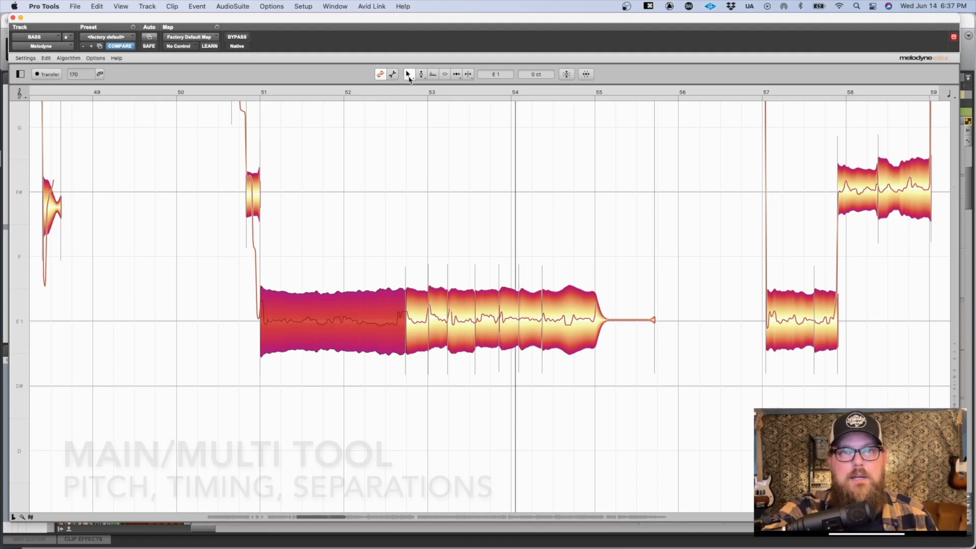
left_click_drag(311, 291, 470, 292)
left_click_drag(478, 296, 512, 323)
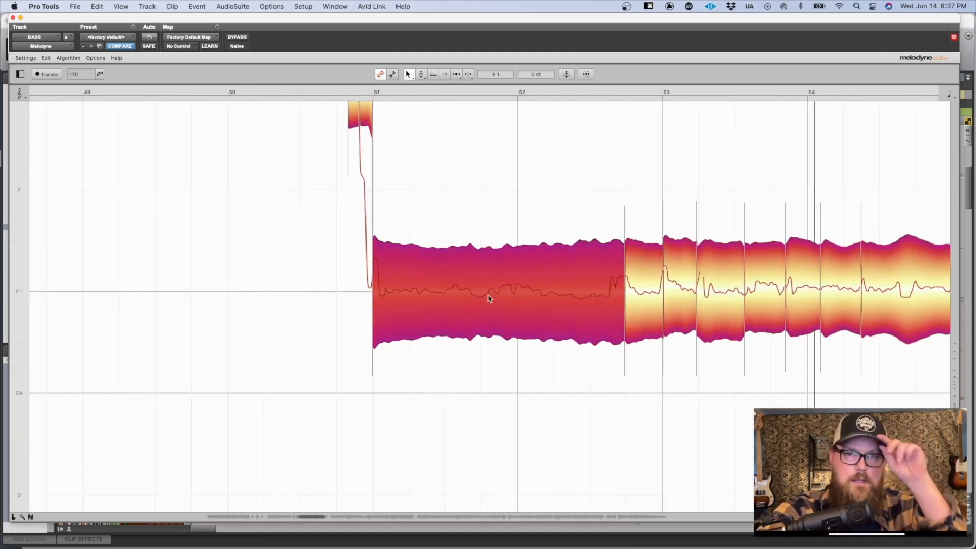
mouse_move(482, 290)
left_mouse_down()
mouse_move(480, 268)
mouse_move(487, 303)
mouse_move(492, 287)
left_mouse_up()
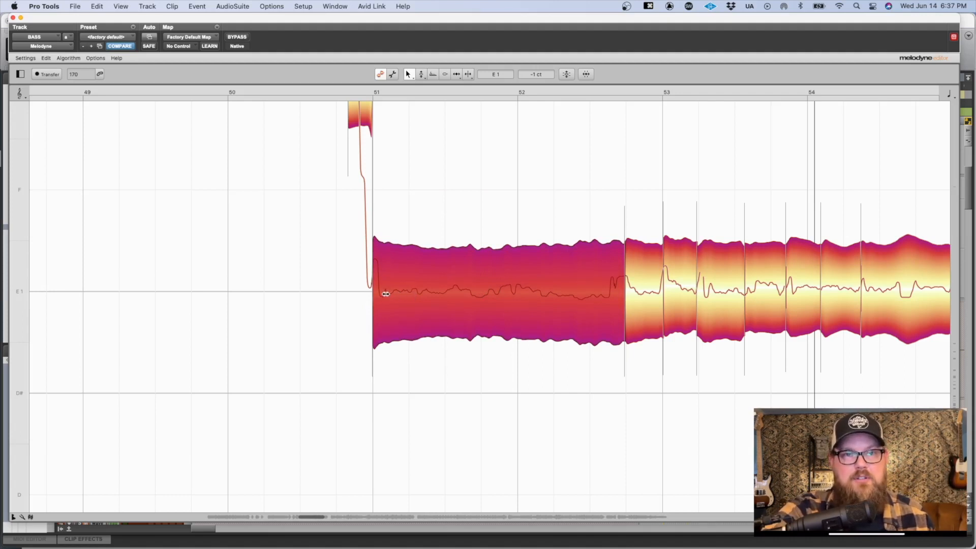
mouse_move(381, 294)
left_mouse_down()
mouse_move(410, 292)
mouse_move(382, 298)
left_mouse_up()
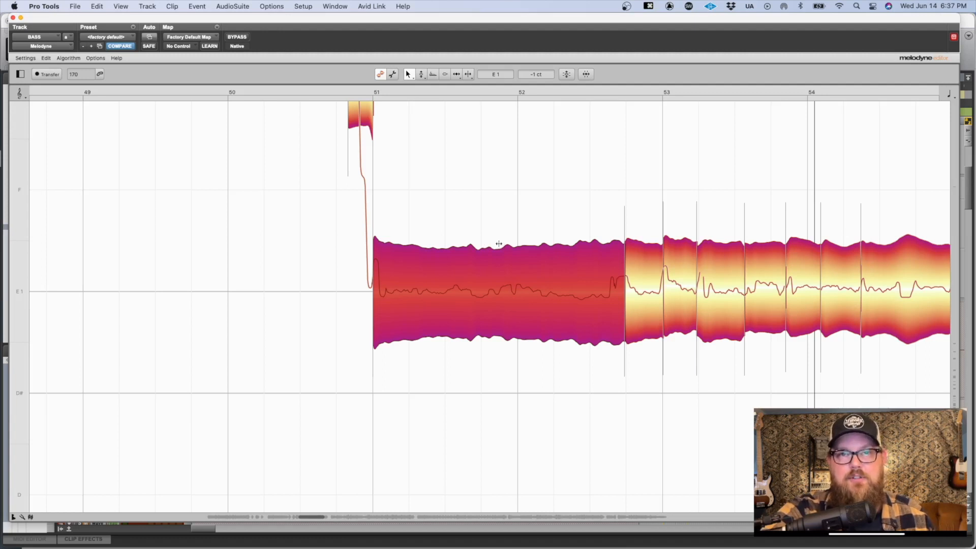
Step: Split the E note of bars 43 to 47 at mid-bar 44, bar 45, a quarter into bar 45 and just after bar 46
scroll(532, 250, "left", 20)
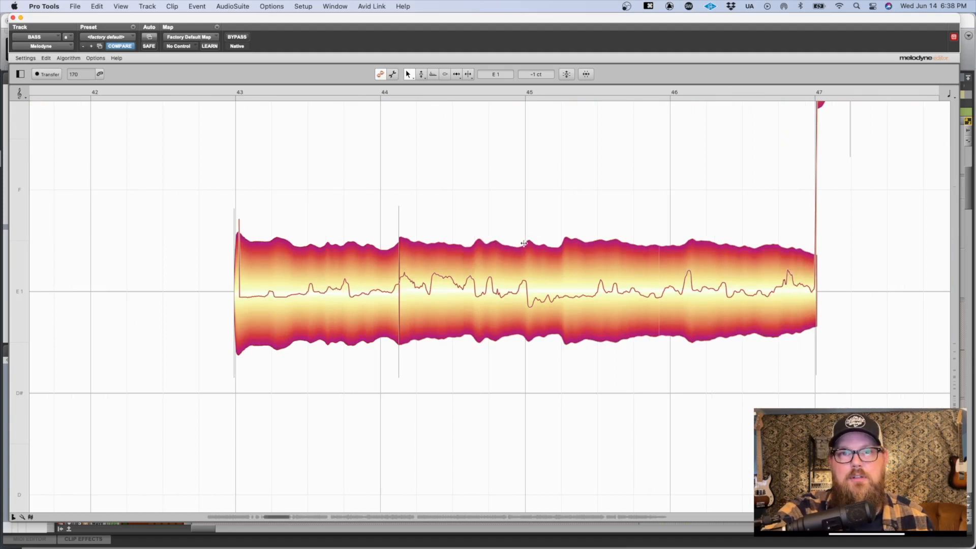
double_click(525, 243)
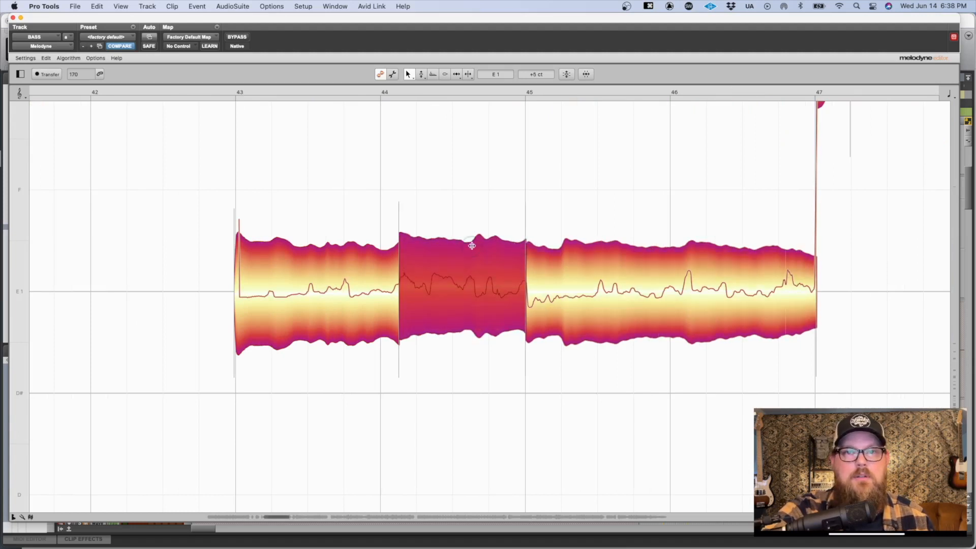
double_click(472, 241)
double_click(563, 248)
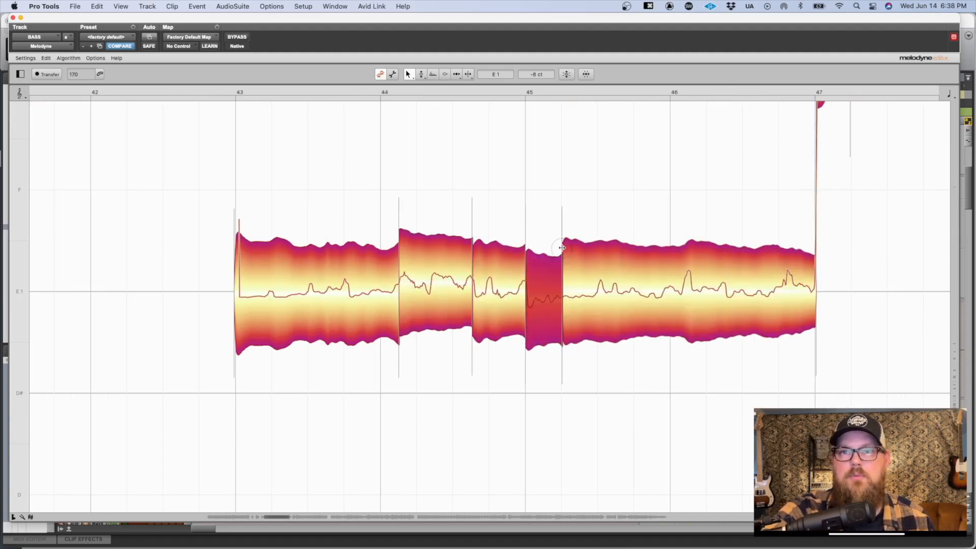
left_click(685, 253)
double_click(685, 253)
left_click(653, 201)
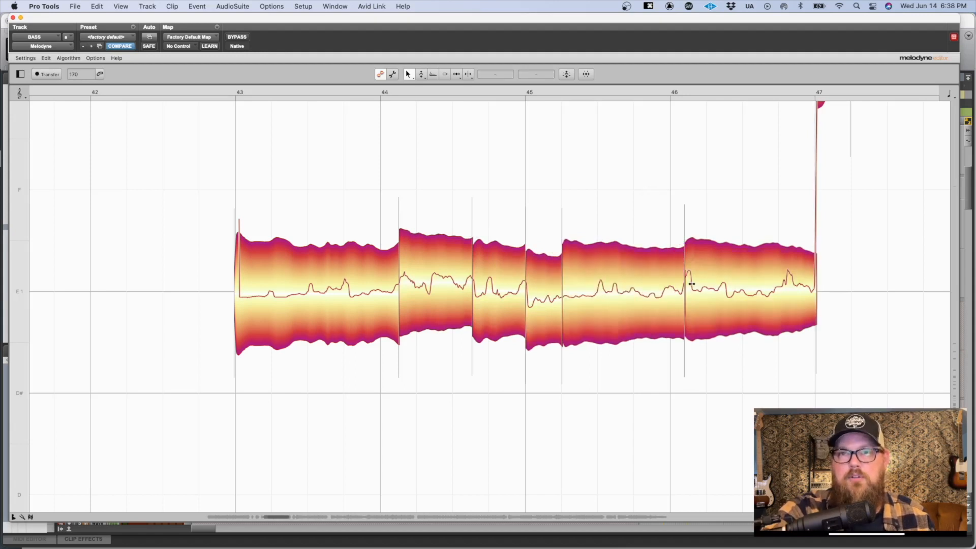
Step: Try moving the last boundary back to bar 46 and the two bar 44 boundaries later, listen, and undo the timing changes
left_click_drag(692, 284, 680, 286)
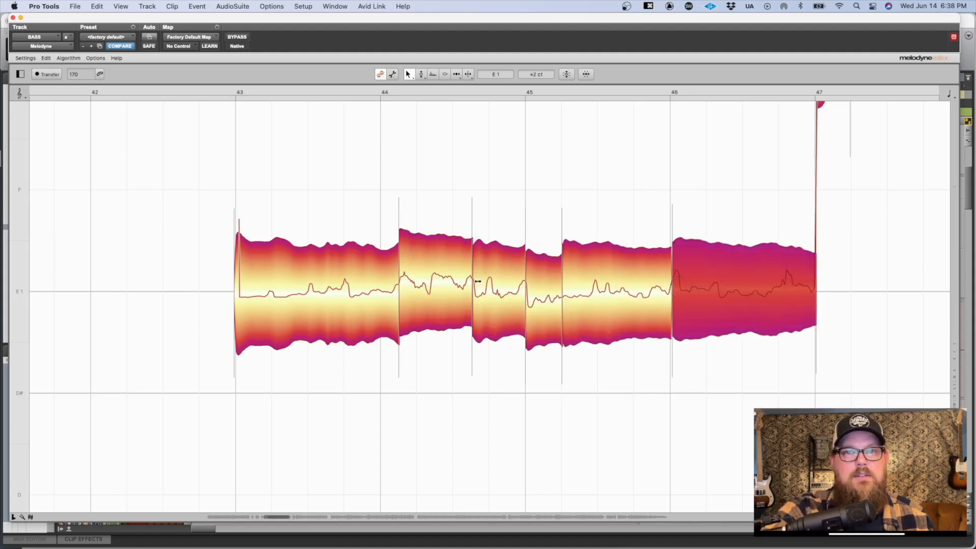
left_click_drag(478, 281, 485, 281)
left_click_drag(404, 273, 419, 274)
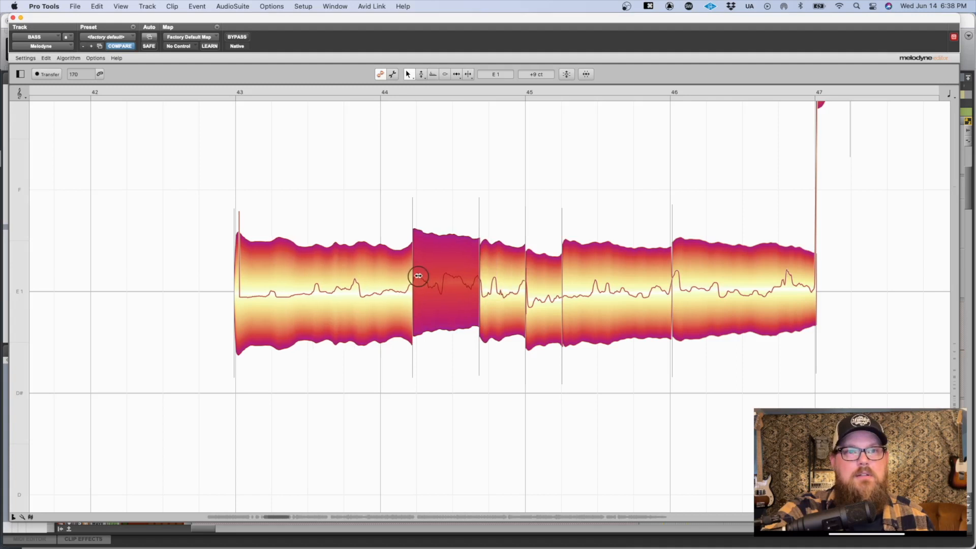
key("space")
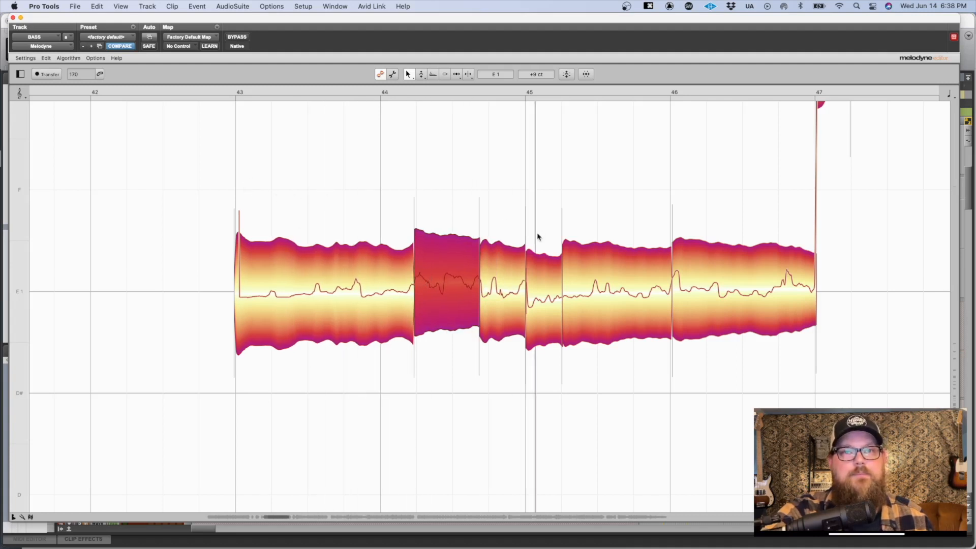
key("space")
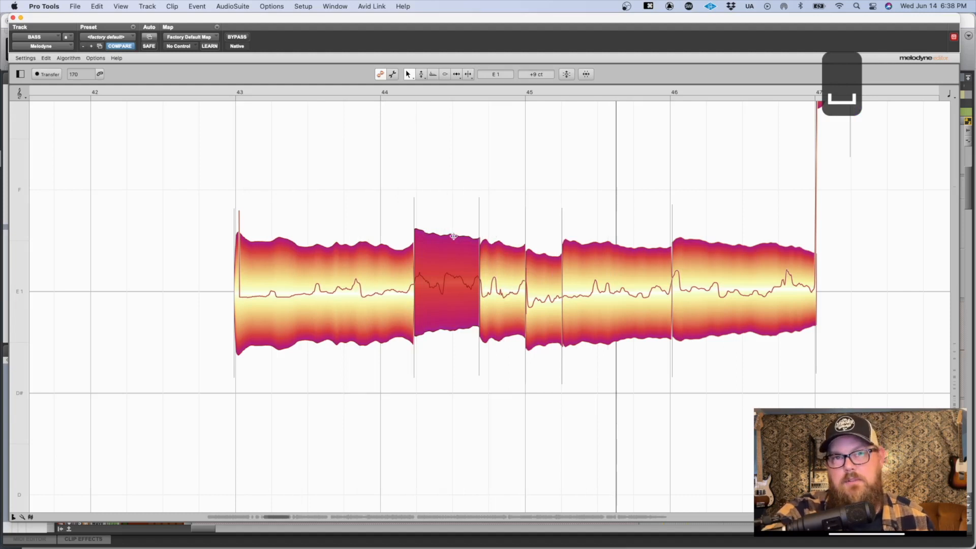
key("super+z")
key("super+z")
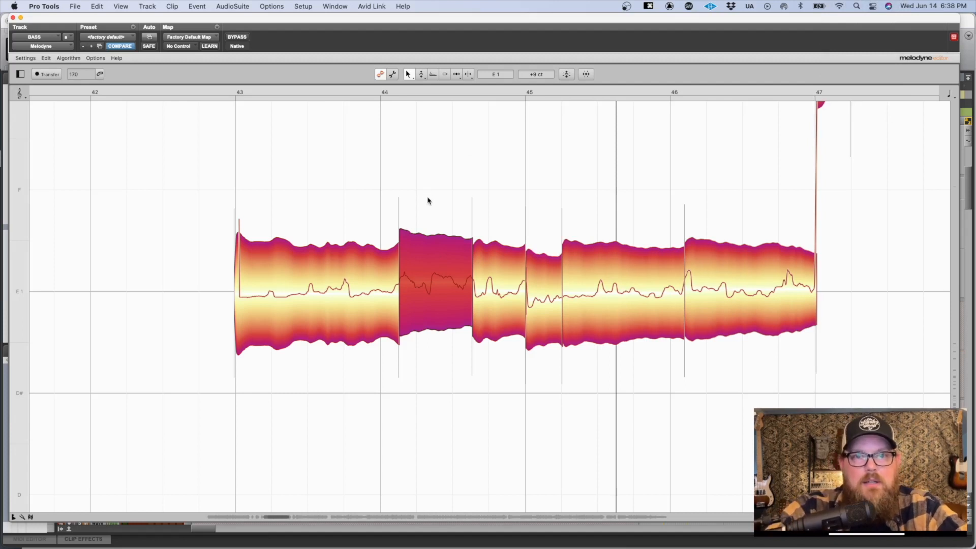
Step: Set the E note segment in the first half of bar 44 to +4 ct and deselect everything
left_click_drag(438, 277, 438, 281)
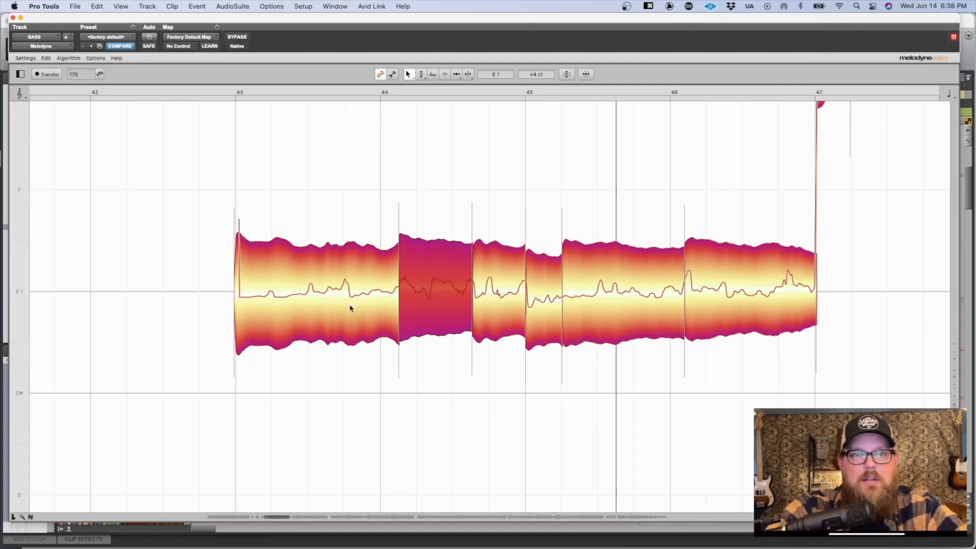
left_click(328, 305)
left_click(519, 159)
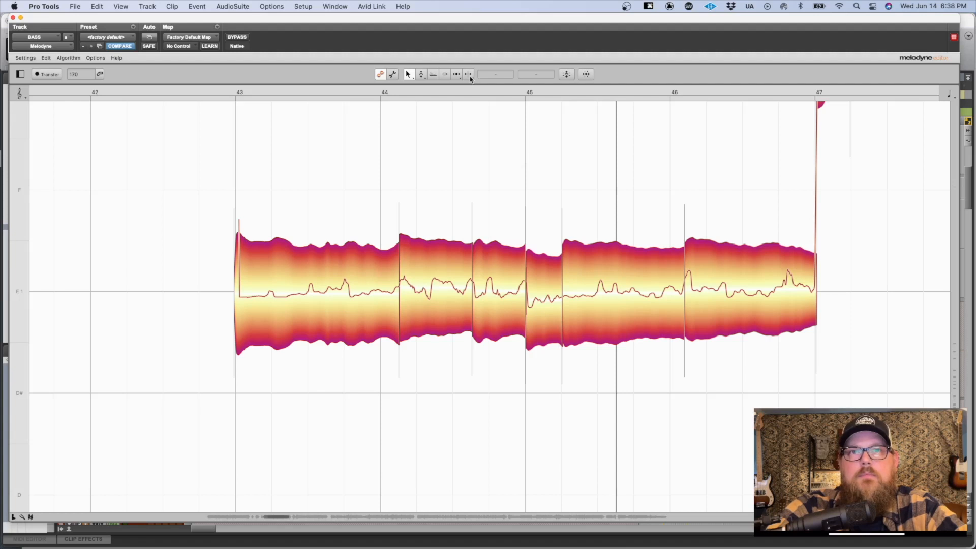
Step: Examine the note separations along the E notes between bars 31 and 39
left_click_drag(741, 231, 632, 153)
left_click_drag(499, 150, 806, 198)
left_click_drag(628, 227, 636, 250)
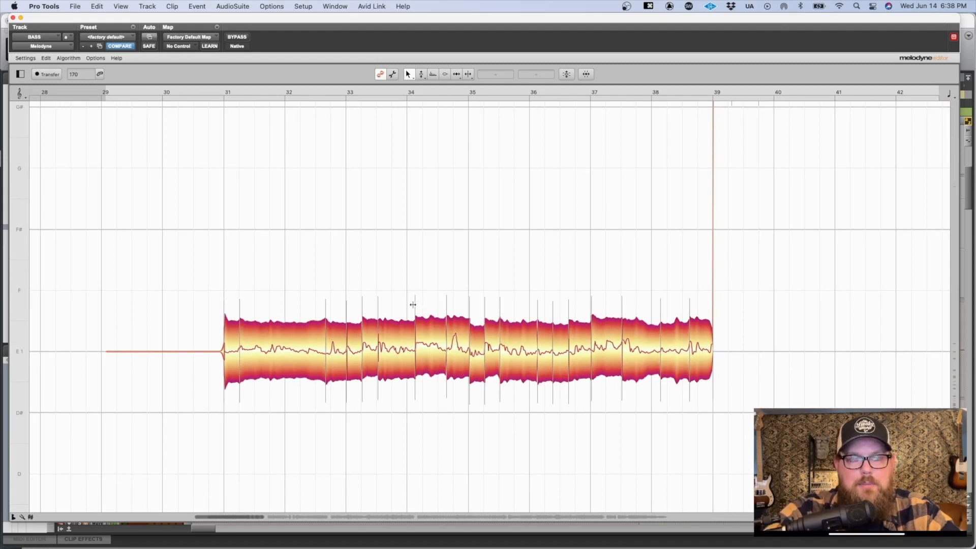
left_click_drag(390, 307, 476, 365)
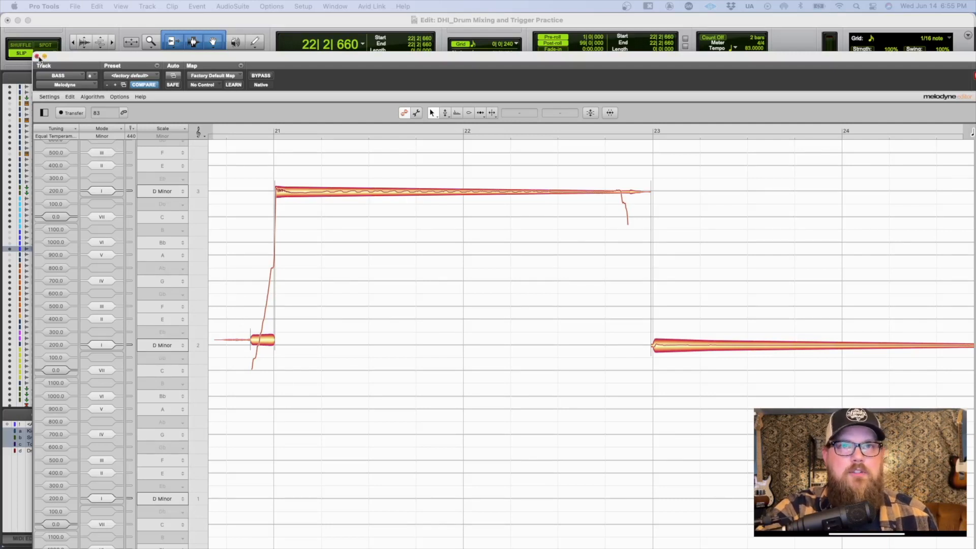
Step: Close the Melodyne window, show the whole song arrangement and place the edit cursor on the LOOPY track in bar 33
left_click(37, 56)
key("r")
key("r")
left_click(813, 232)
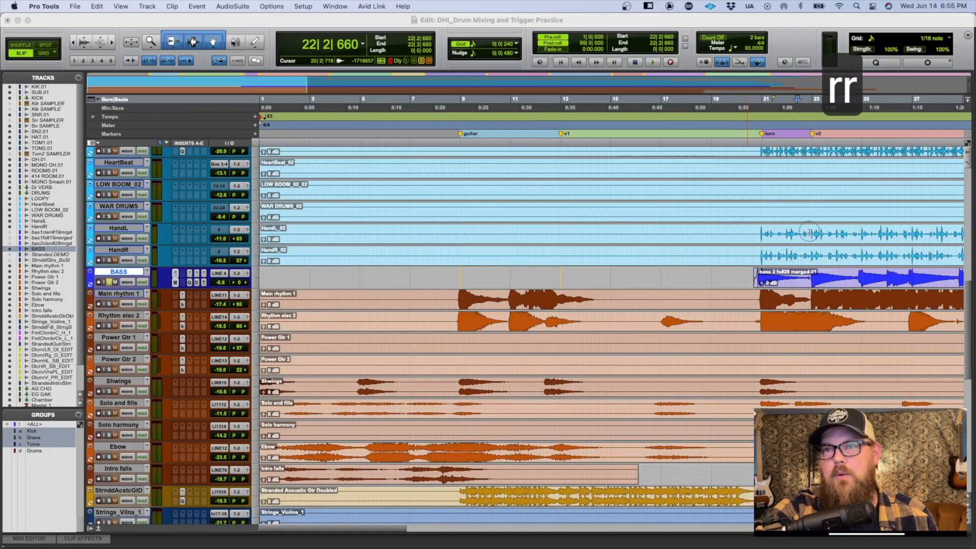
key("r")
key("r")
left_click(502, 229)
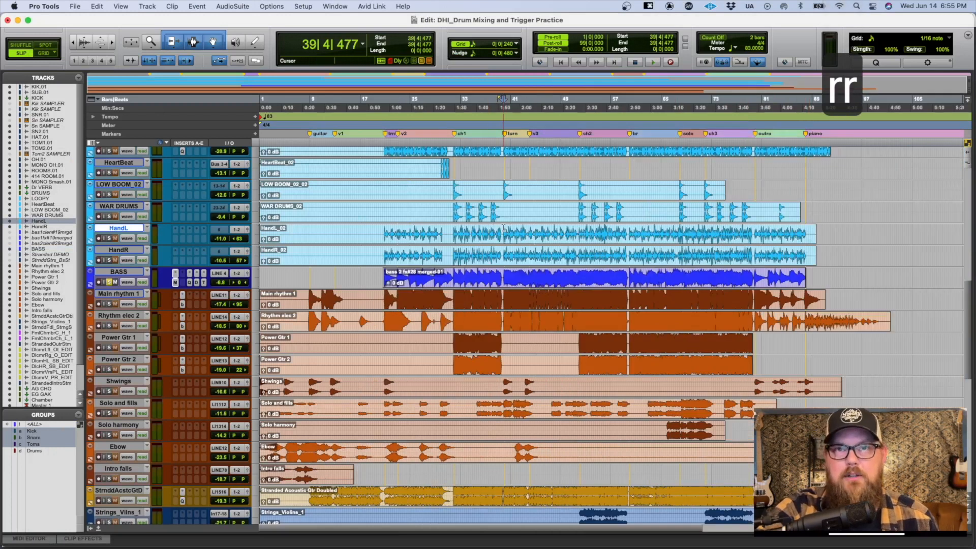
scroll(473, 224, "up", 3)
left_click(463, 224)
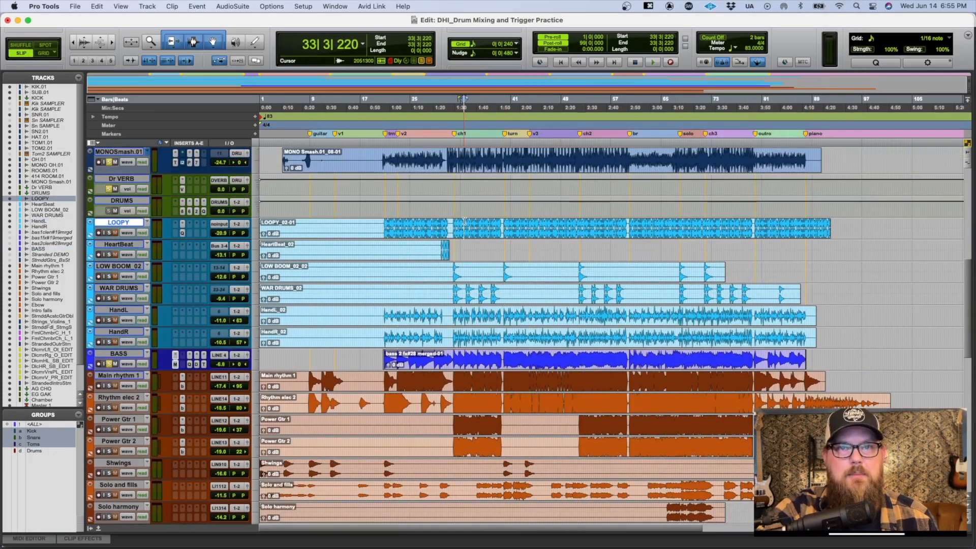
Step: Play the session from bar 33 while reviewing the drum, percussion and bass tracks, and stop playback
scroll(466, 224, "up", 4)
key("space")
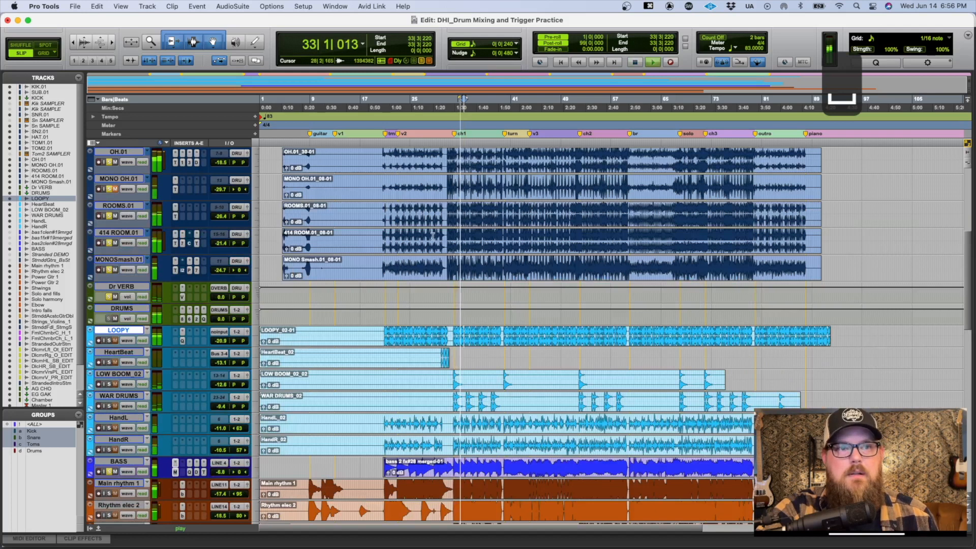
scroll(450, 229, "down", 5)
scroll(407, 244, "down", 1)
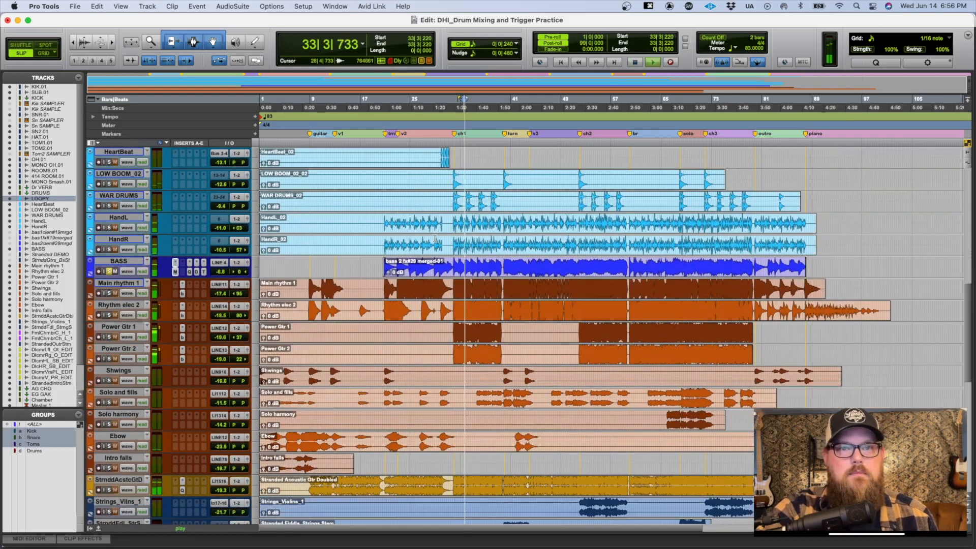
key("space")
Step: Place the edit cursor at the start of the BASS clip, zoom in on it, and open the track's Melodyne insert
left_click(374, 265)
key("Tab")
key("t")
key("t")
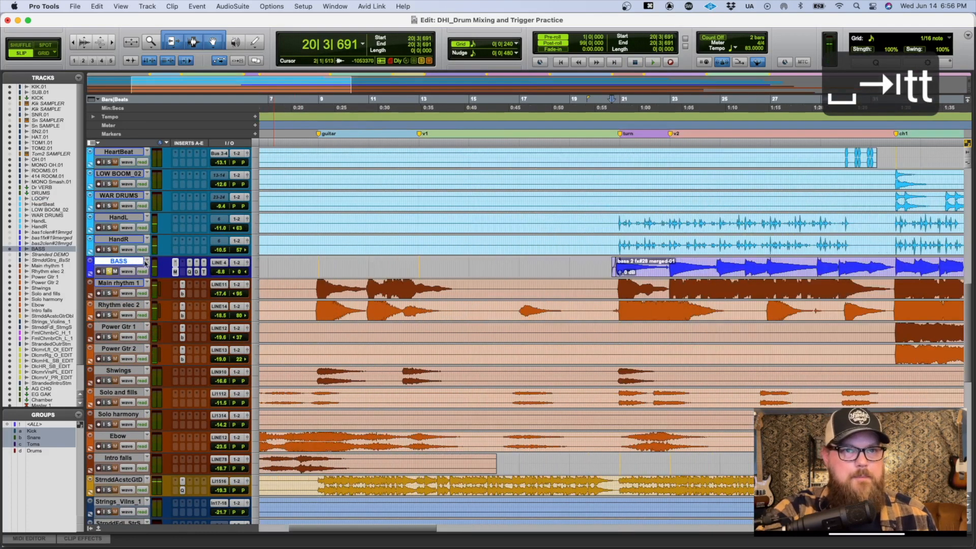
left_click(176, 272)
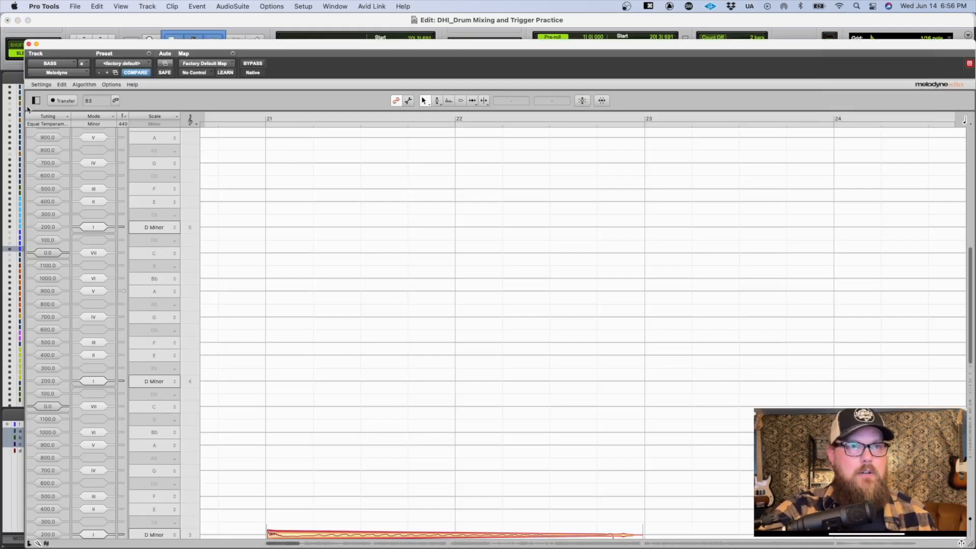
Step: Separate the slide at the end of the long D3 note just before bar 23 and deselect it
scroll(334, 267, "down", 5)
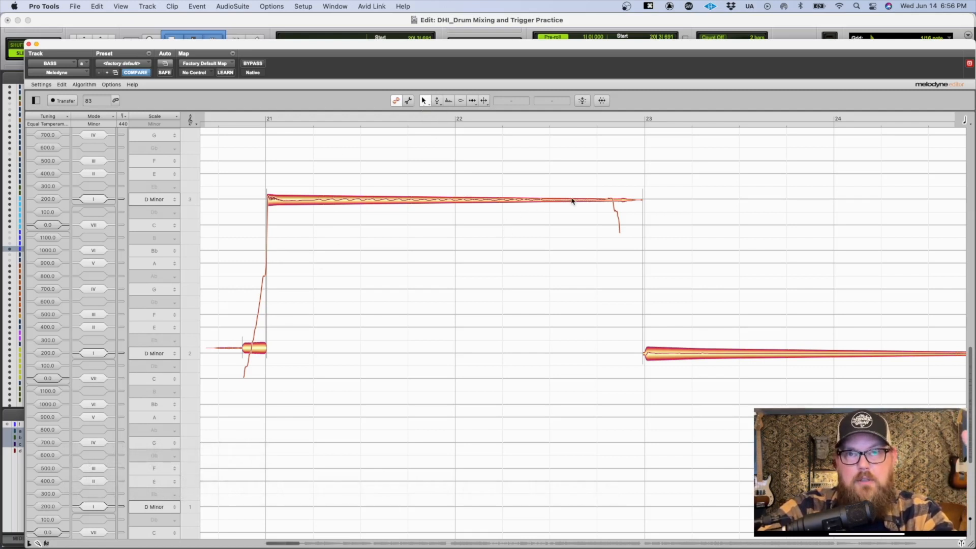
double_click(611, 194)
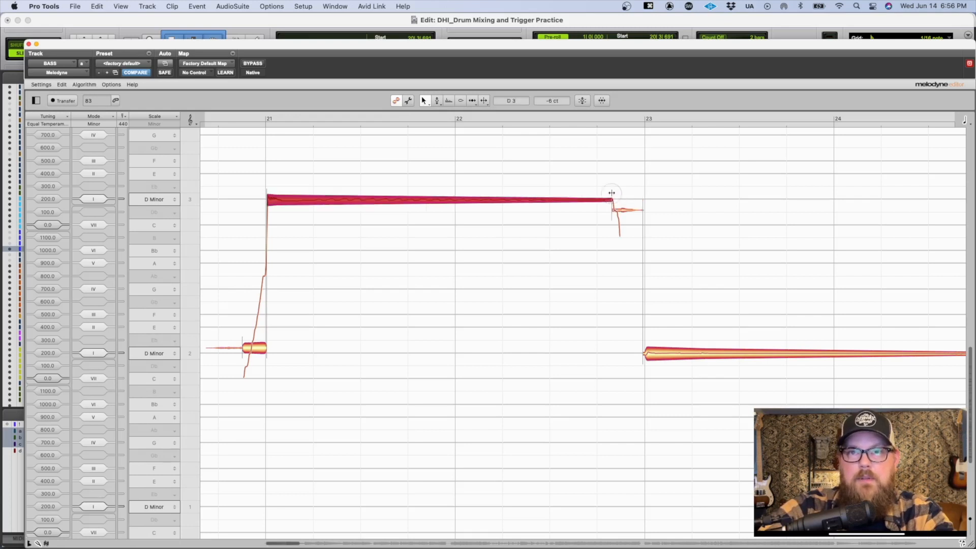
left_click(625, 209)
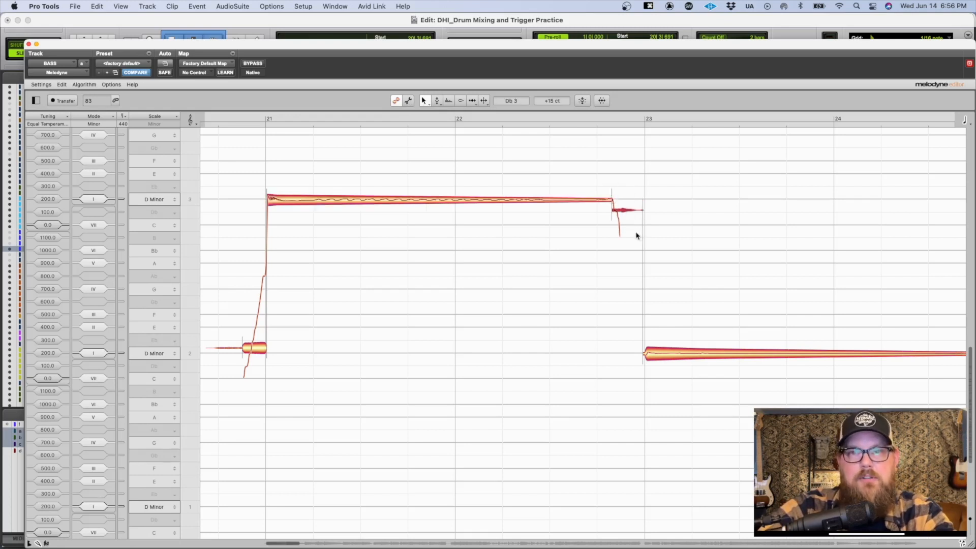
left_click(636, 235)
Step: Use the Note Separation Tool to split the slide off the end of the D2 note just before bar 26
left_click(485, 102)
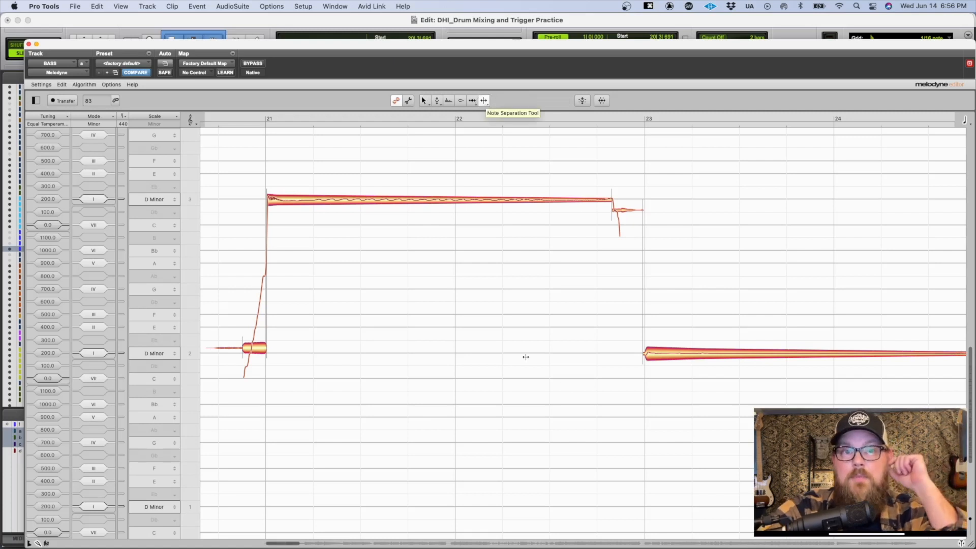
scroll(642, 304, "right", 5)
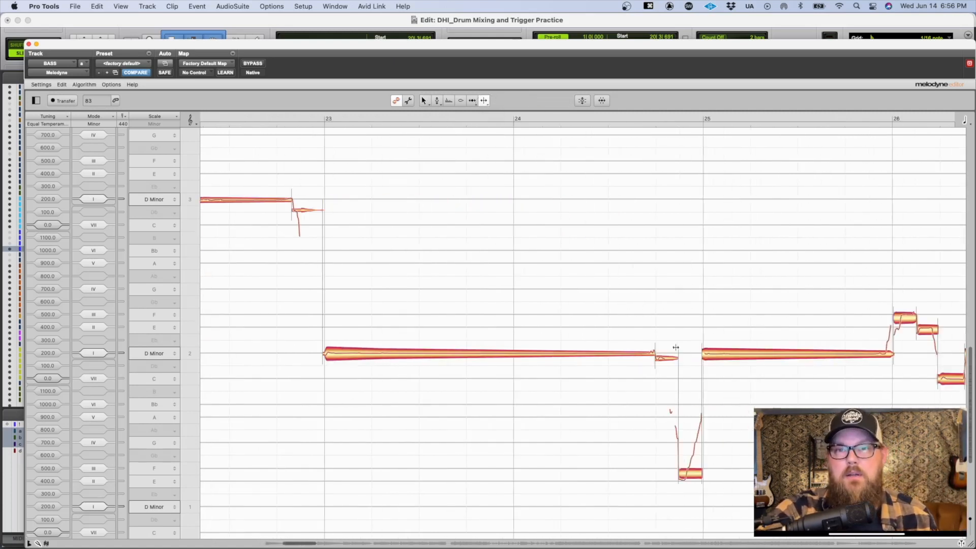
scroll(675, 347, "right", 2)
left_click(776, 351)
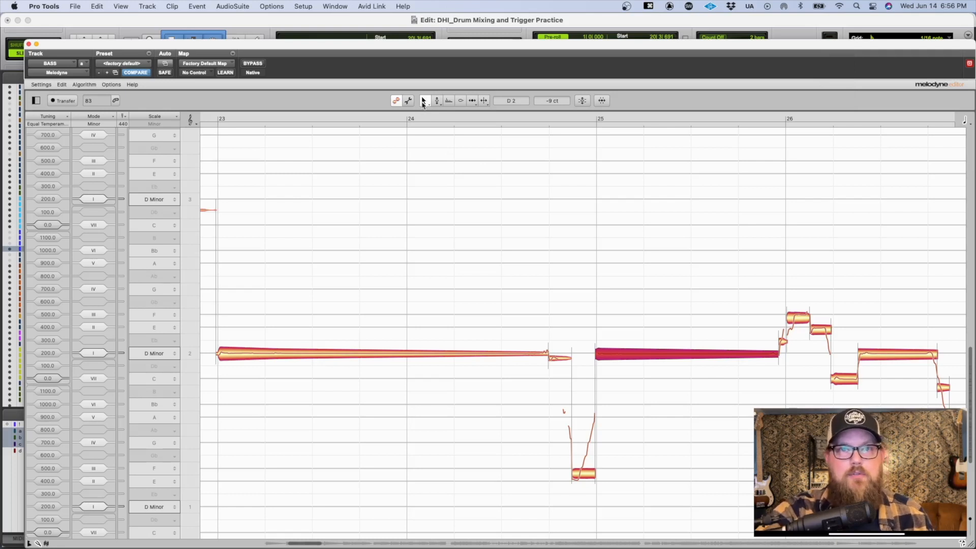
Step: Examine the separated slides between bars 21 and 27 and listen to the passage around bar 26
scroll(427, 193, "left", 10)
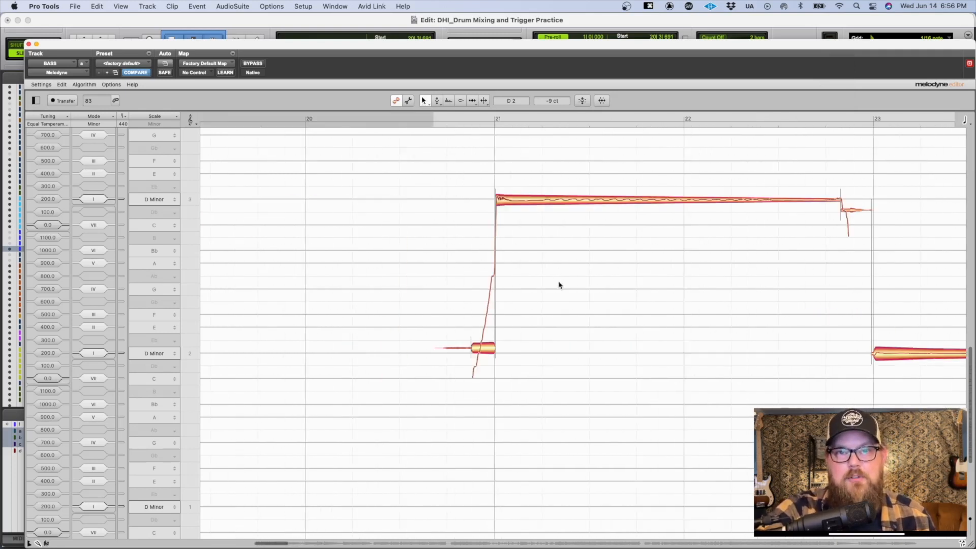
scroll(567, 290, "right", 1)
left_click_drag(481, 292, 479, 318)
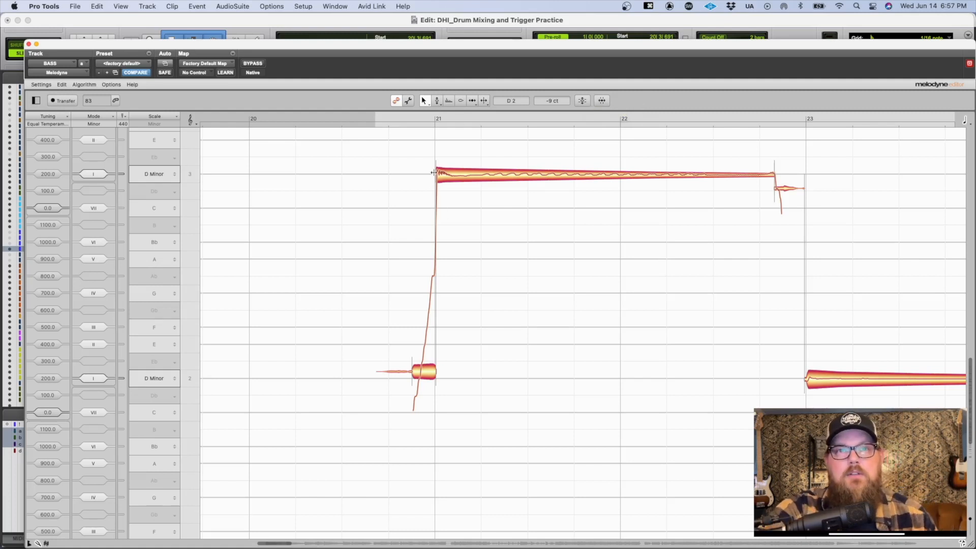
scroll(452, 196, "right", 10)
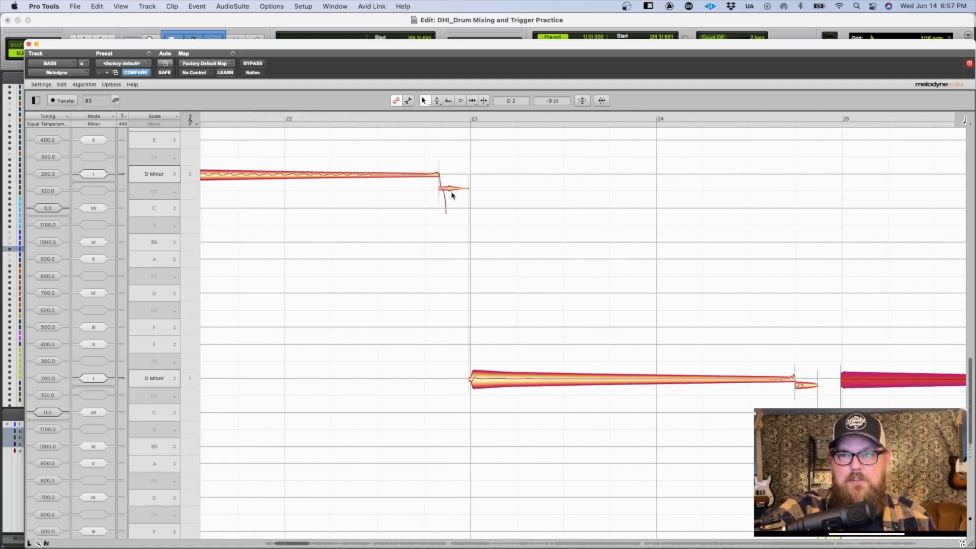
left_click_drag(634, 299, 661, 254)
scroll(662, 254, "right", 4)
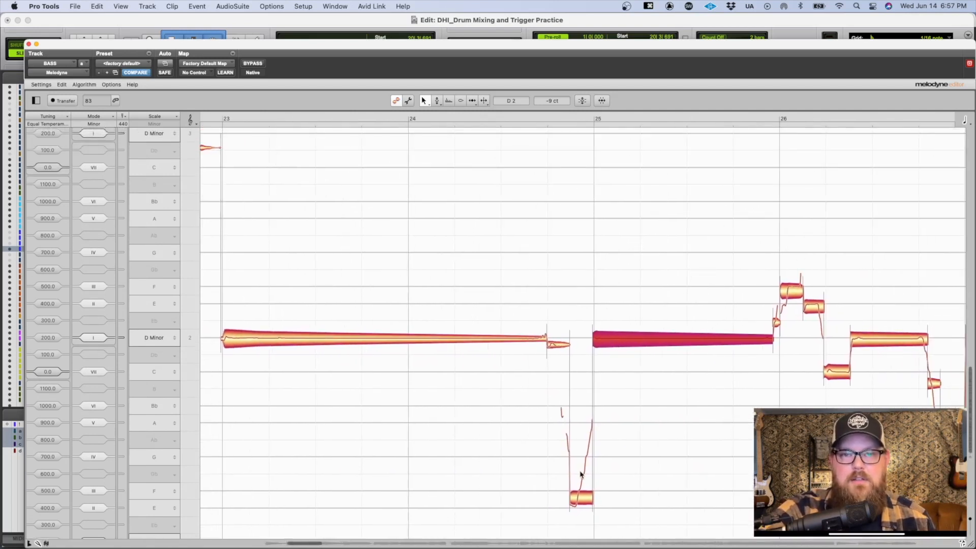
left_click_drag(733, 392, 529, 375)
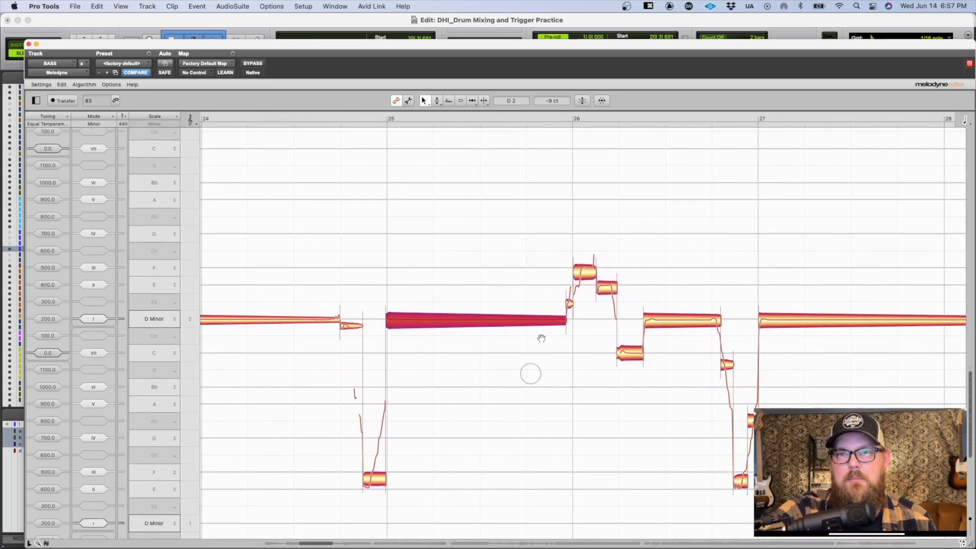
left_click_drag(576, 291, 641, 308)
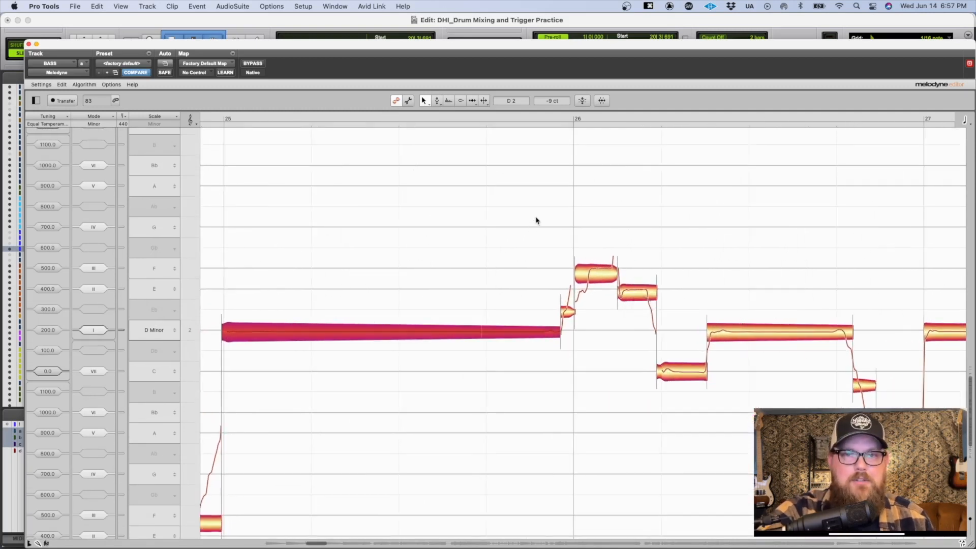
key("space")
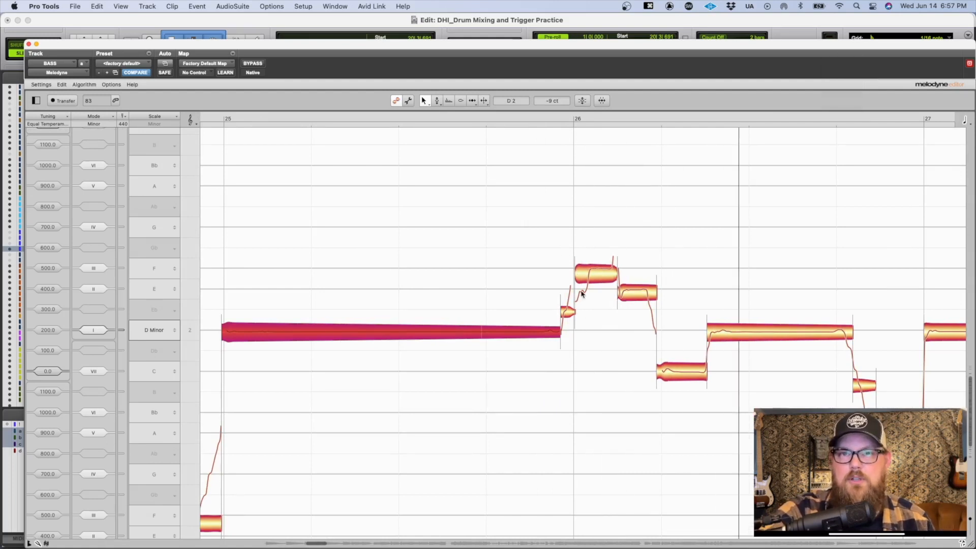
Step: Split the rising start off the F note at bar 26, audition the neighbouring notes one by one, and deselect everything
double_click(588, 263)
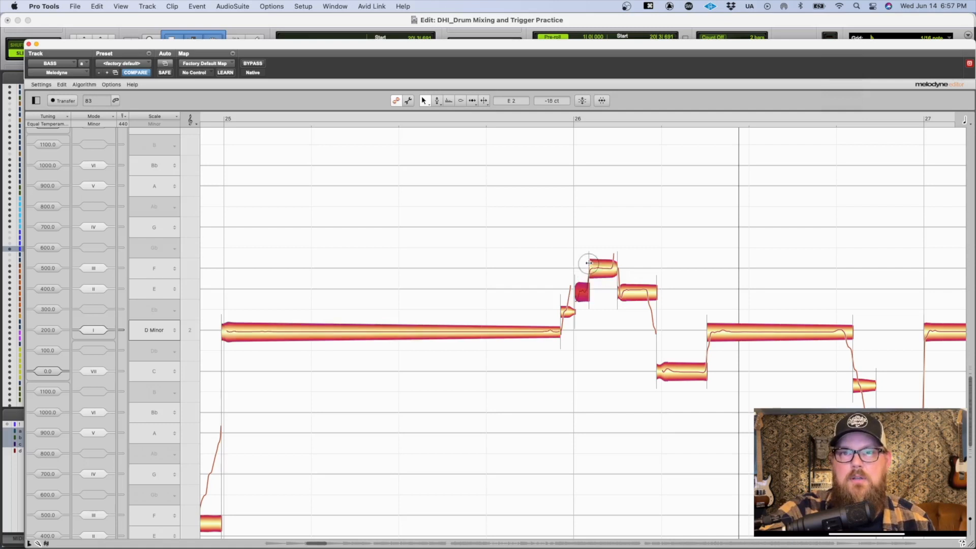
key("Left")
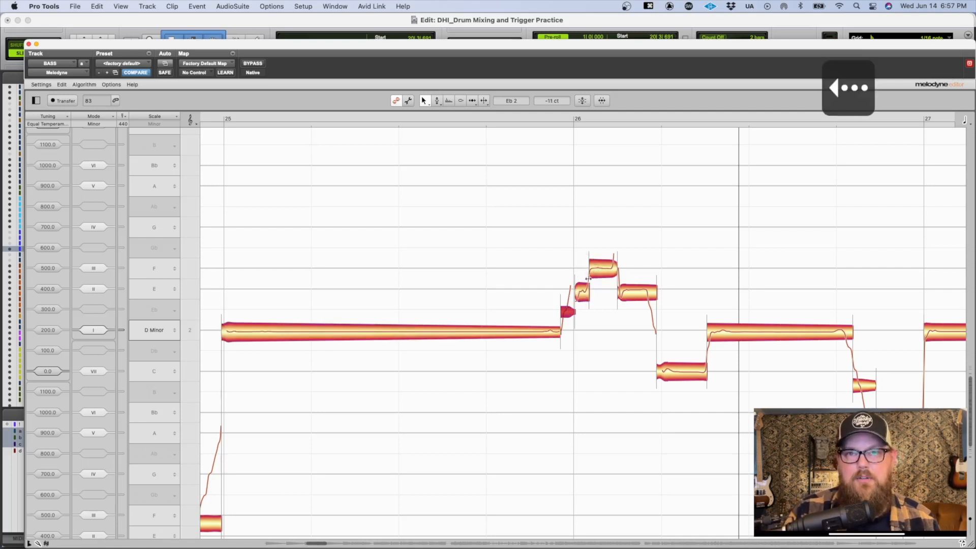
key("Right")
key("Right")
key("Right")
key("Right")
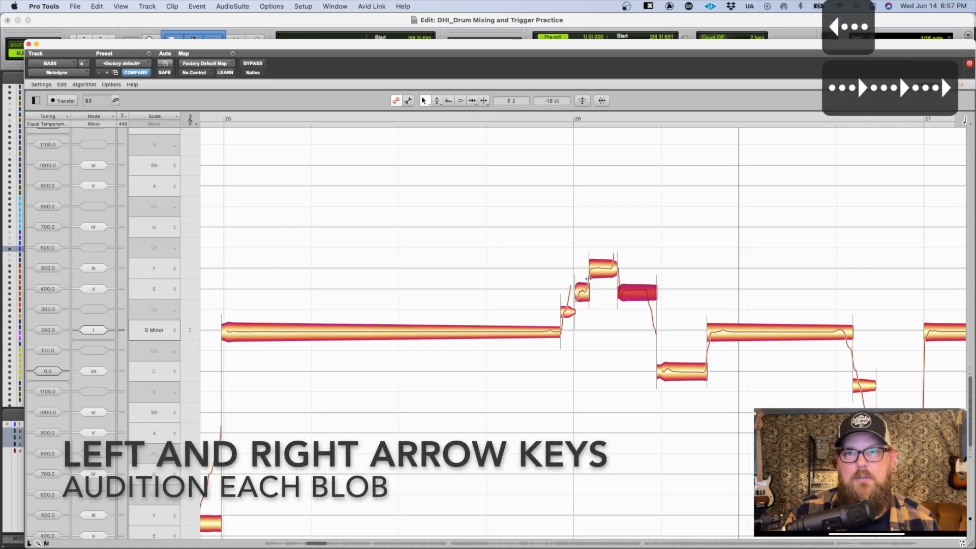
key("Right")
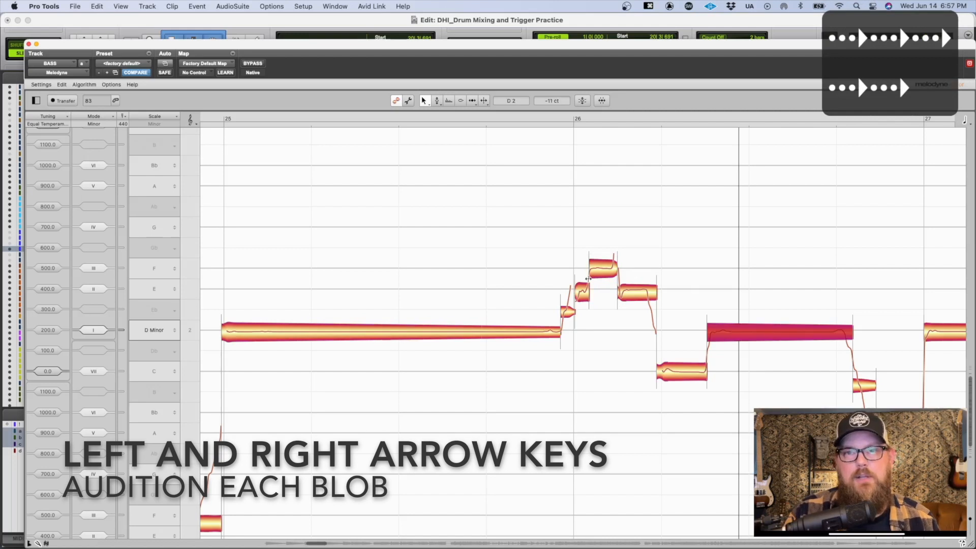
key("Left")
key("Left")
key("Left")
key("Left")
key("Left")
key("Left")
key("Right")
key("Right")
key("Right")
key("Right")
key("Right")
key("Right")
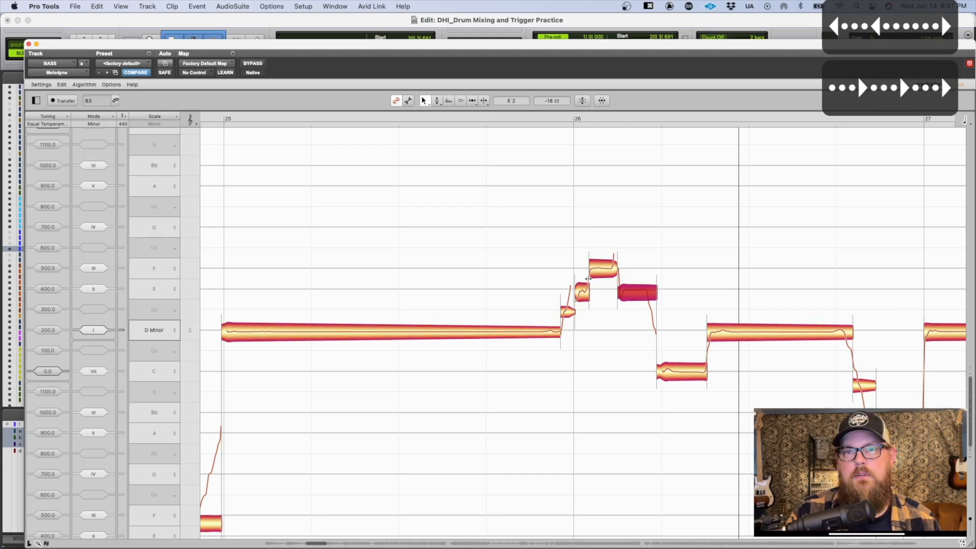
left_click(701, 250)
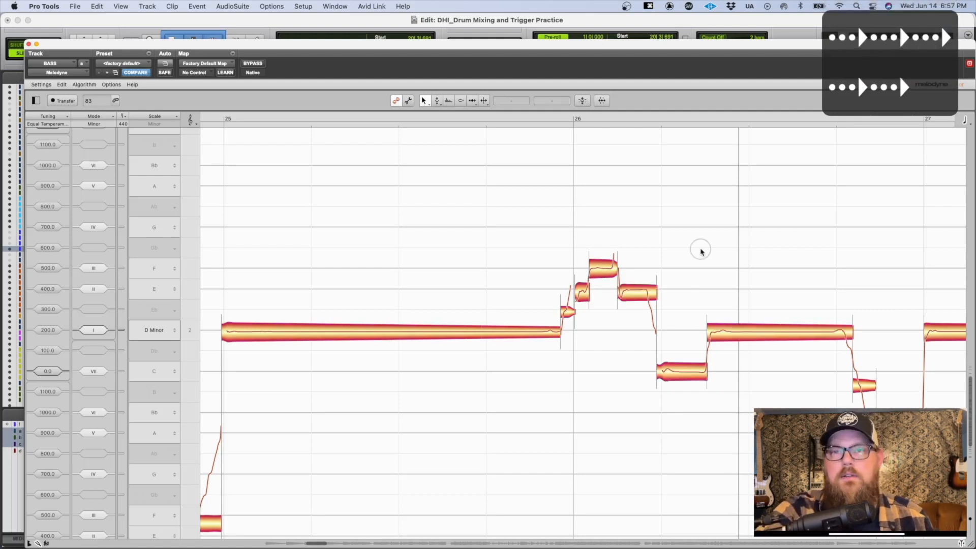
Step: Move the separation at the end of the last D2 note before bar 27 slightly earlier, to where the slide begins
scroll(701, 250, "right", 5)
left_click_drag(715, 287, 657, 220)
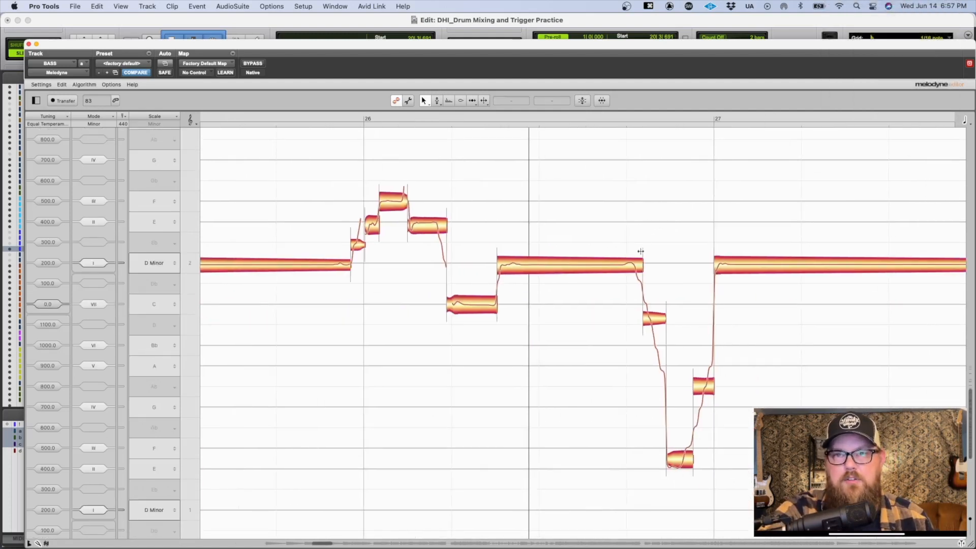
left_click_drag(642, 253, 634, 254)
left_click(634, 235)
left_click(635, 253)
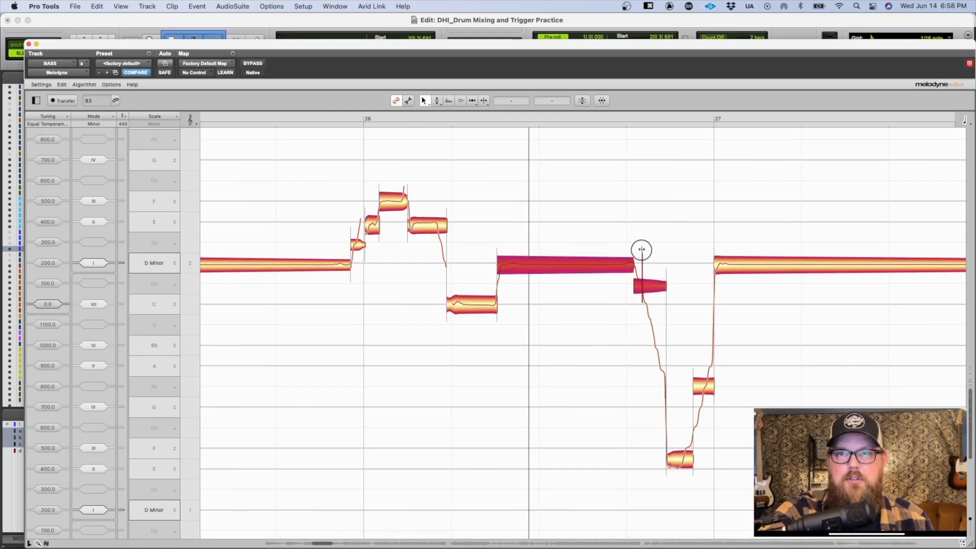
Step: Merge the three slide segments just before bar 27 into one note and listen to the passage
double_click(693, 375)
double_click(644, 399)
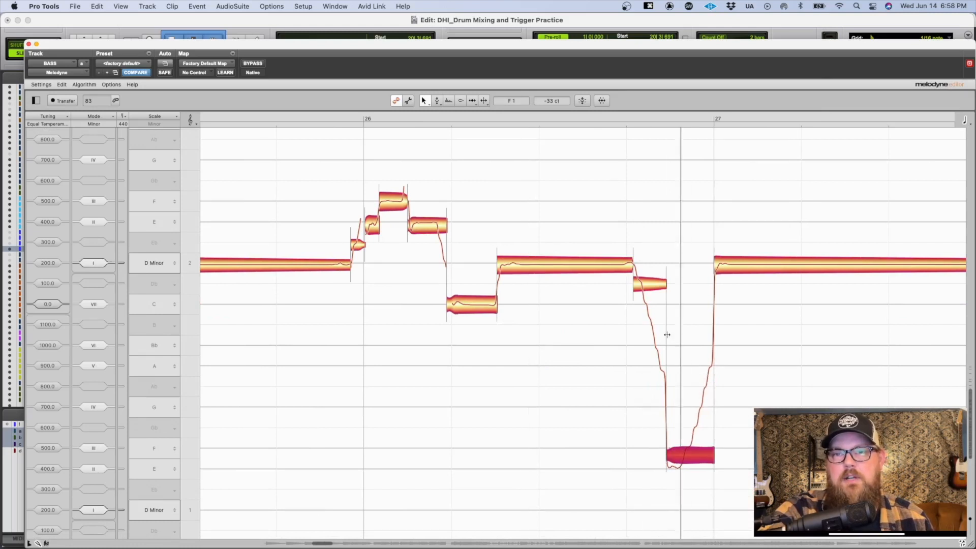
double_click(664, 318)
key("space")
key("space")
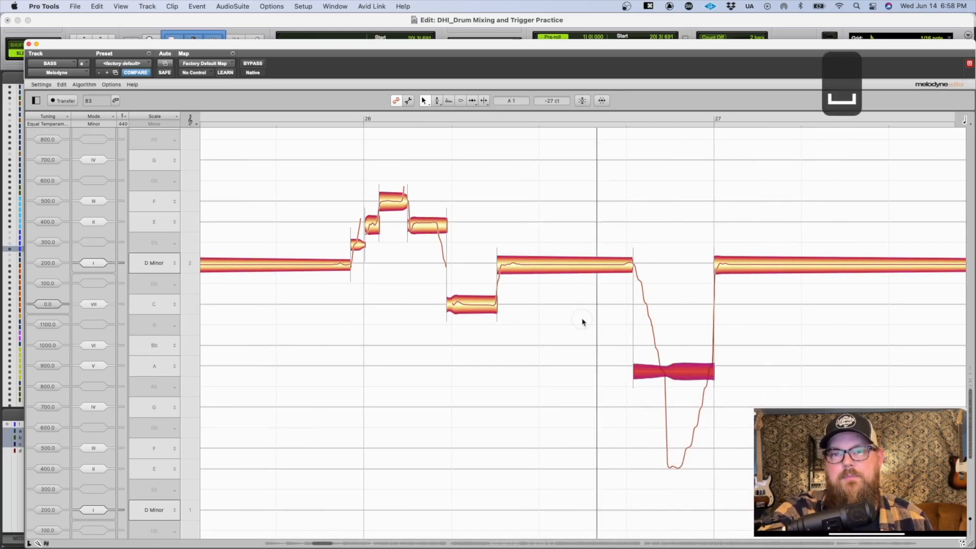
key("space")
Step: Merge the two rising slide segments just before bar 31 into a single note
scroll(810, 316, "right", 10)
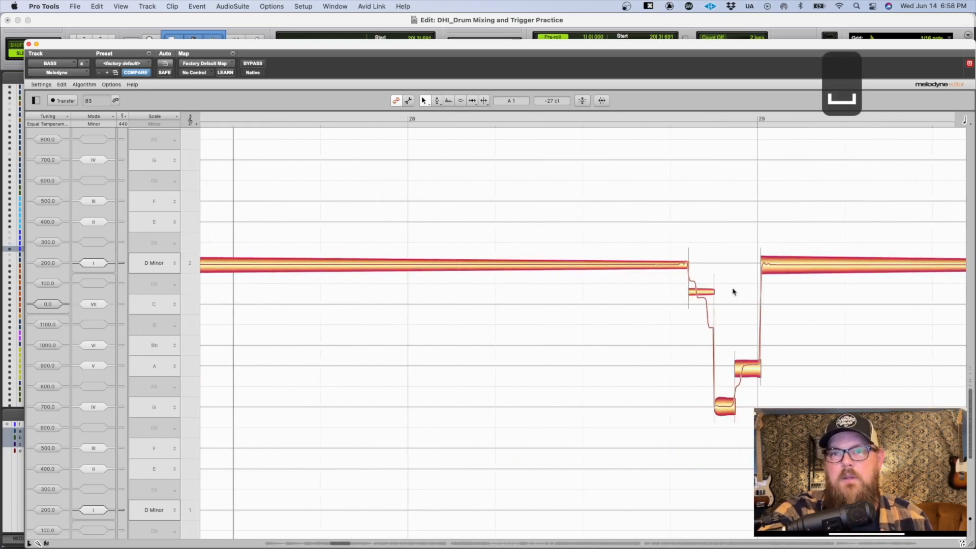
scroll(717, 289, "right", 7)
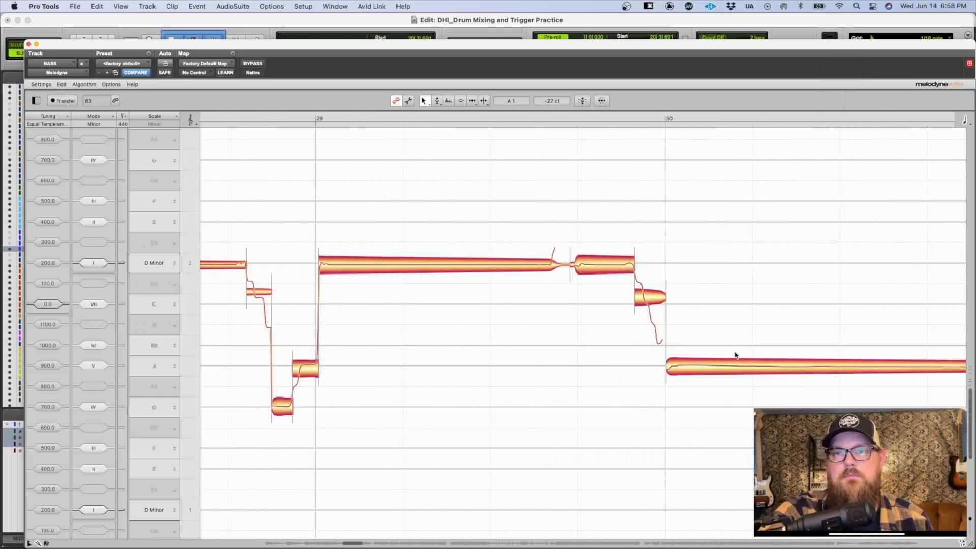
scroll(696, 334, "right", 12)
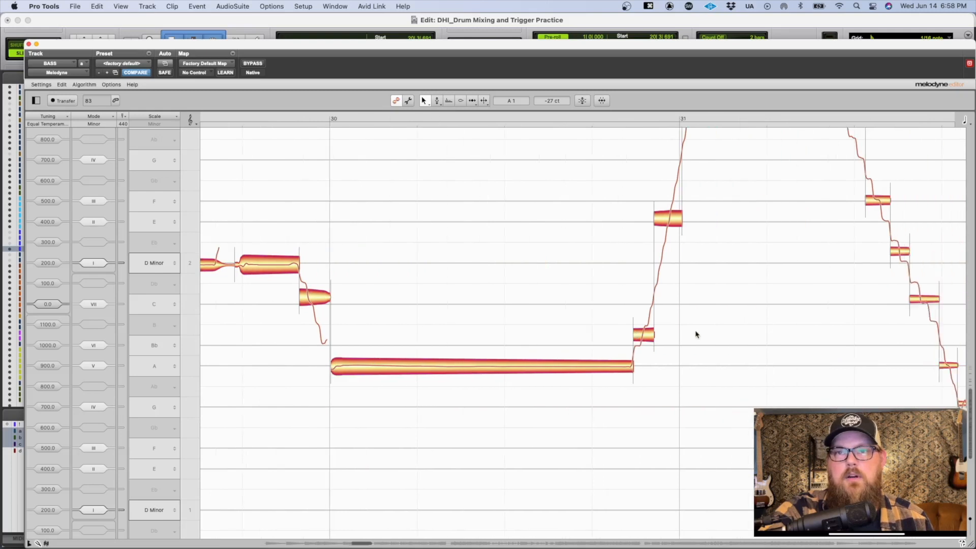
scroll(570, 388, "up", 3)
left_click_drag(570, 389, 681, 322)
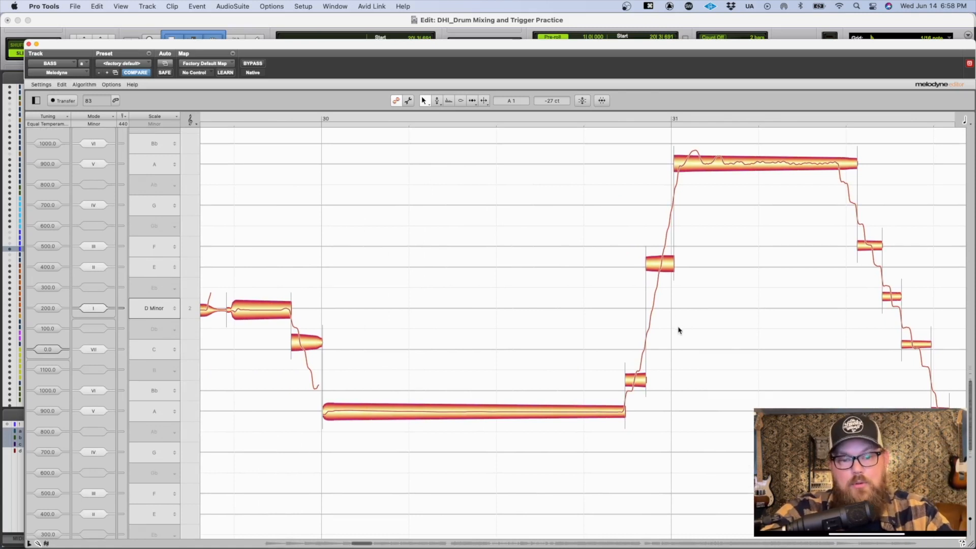
double_click(646, 310)
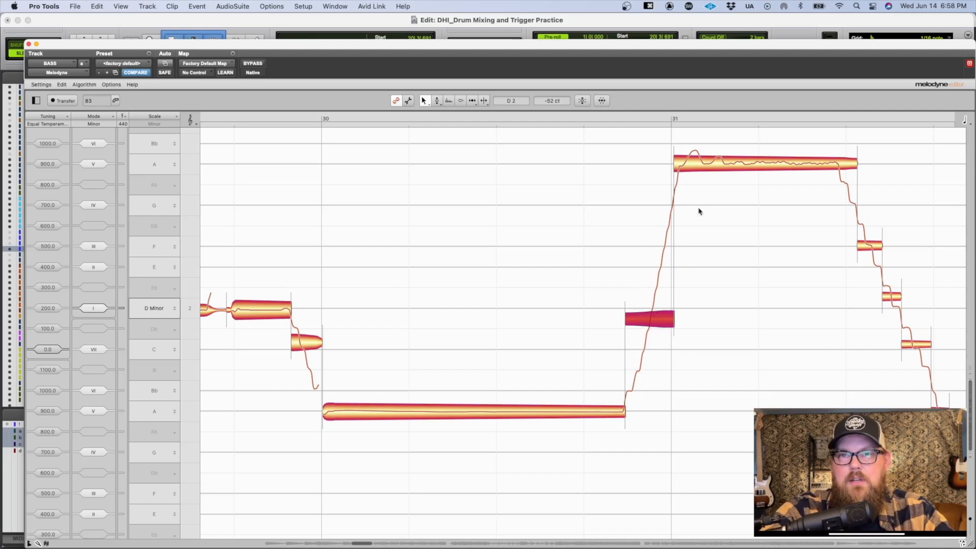
Step: Move the end of the A note in bar 31 earlier, merge the falling slide segments that follow it, and deselect
left_click_drag(885, 196, 739, 213)
left_click_drag(765, 174, 883, 414)
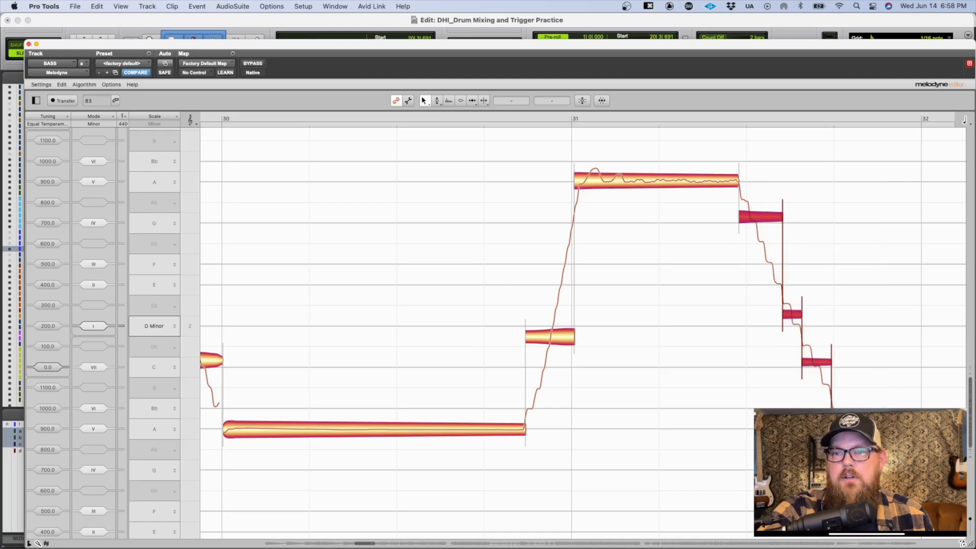
double_click(781, 245)
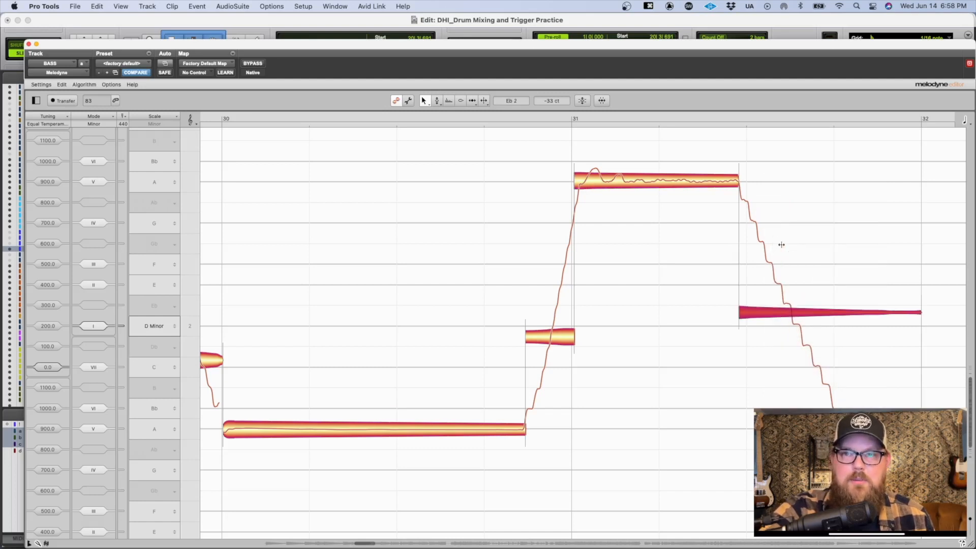
left_click(752, 358)
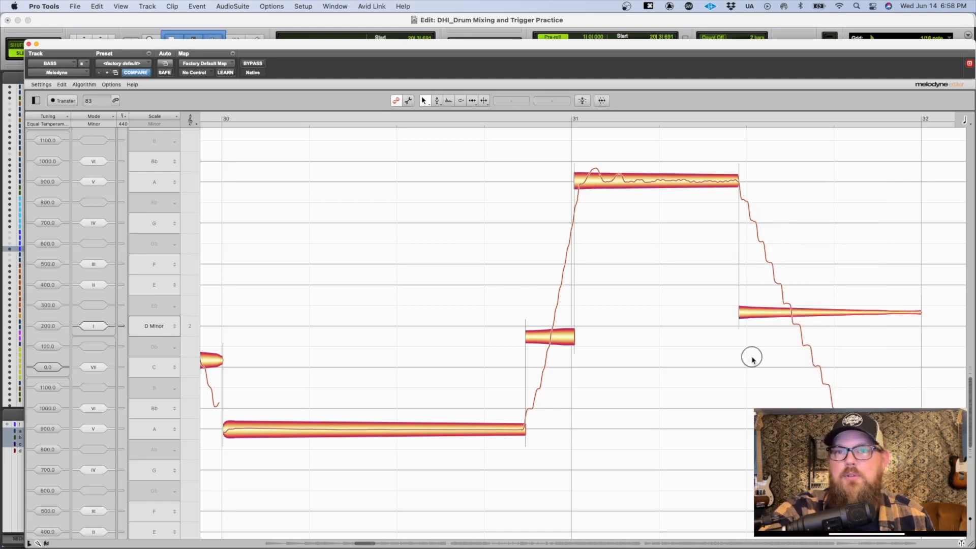
Step: Select the merged falling slide after the A note in bar 31 and listen to it
scroll(711, 315, "right", 5)
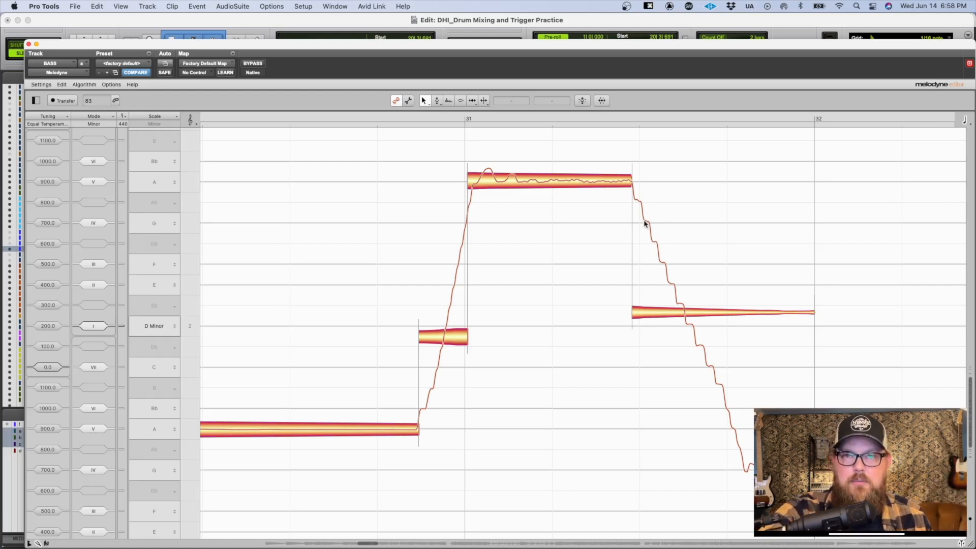
left_click_drag(685, 314, 684, 312)
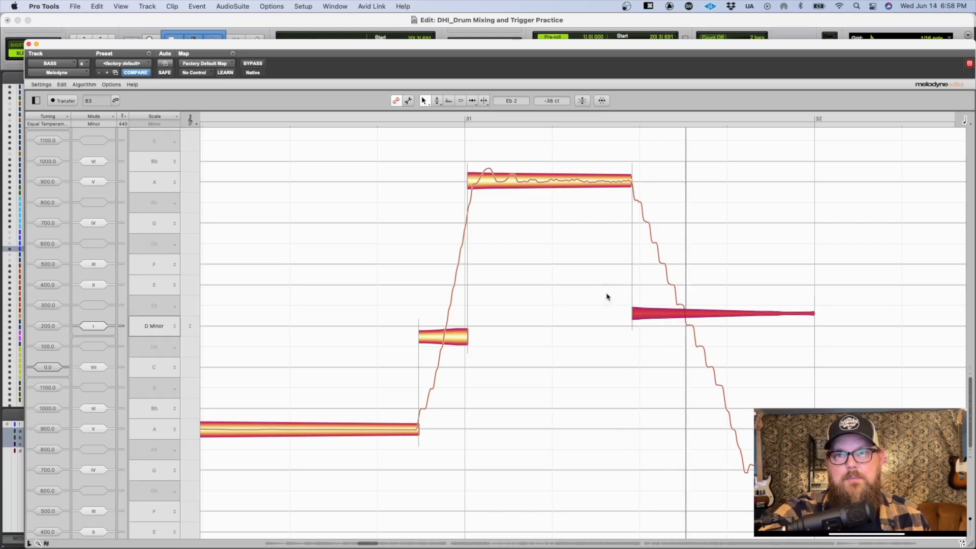
key("space")
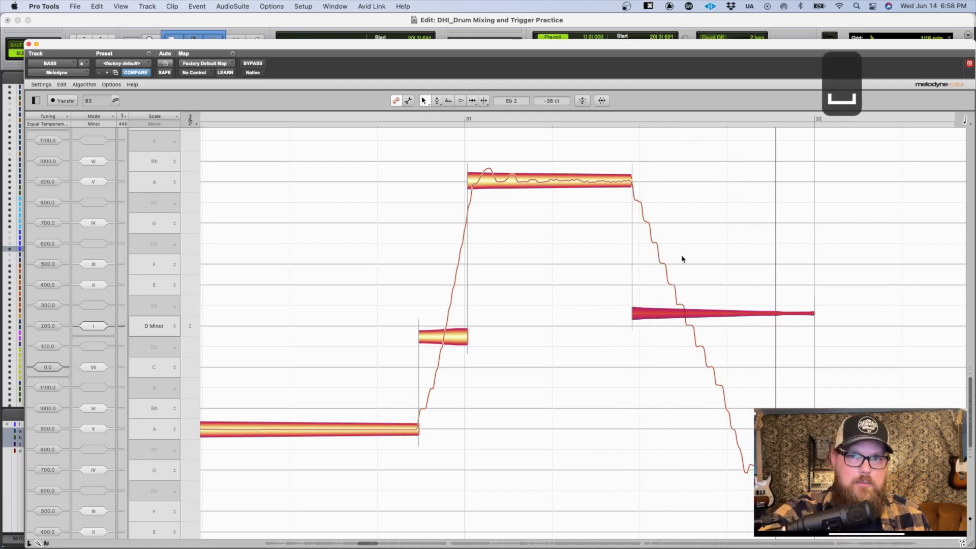
Step: Select the long D1 note in bar 32 and play it through into bar 33
scroll(692, 291, "right", 10)
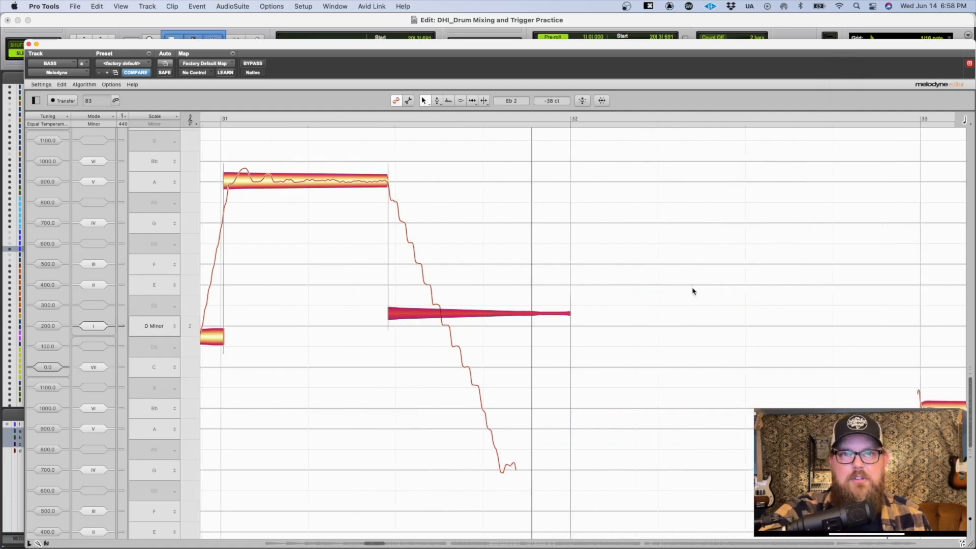
left_click_drag(692, 291, 860, 74)
left_click(563, 363)
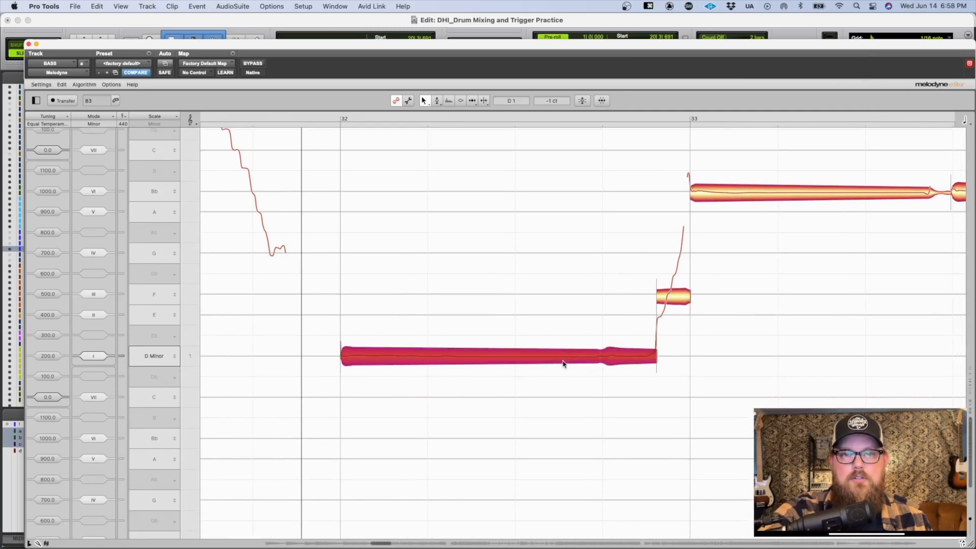
double_click(530, 303)
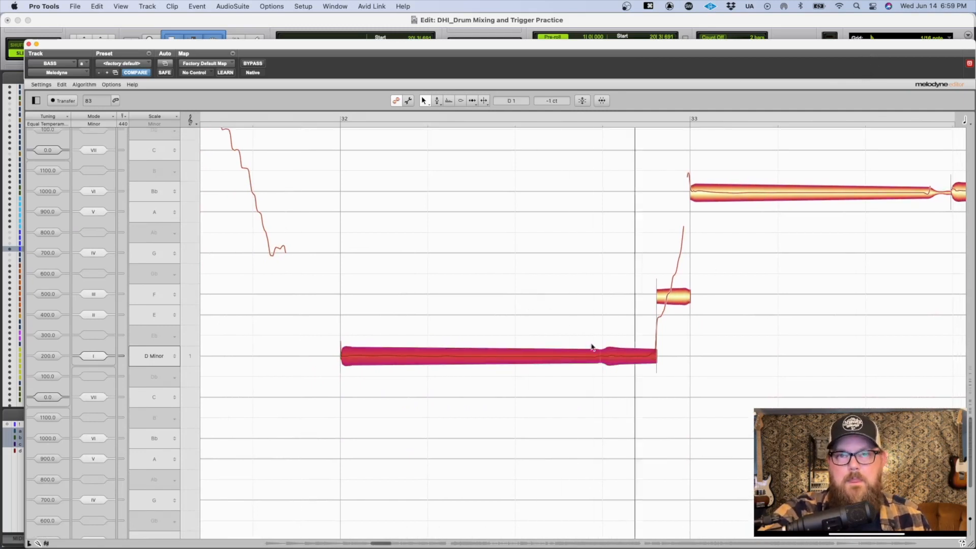
key("space")
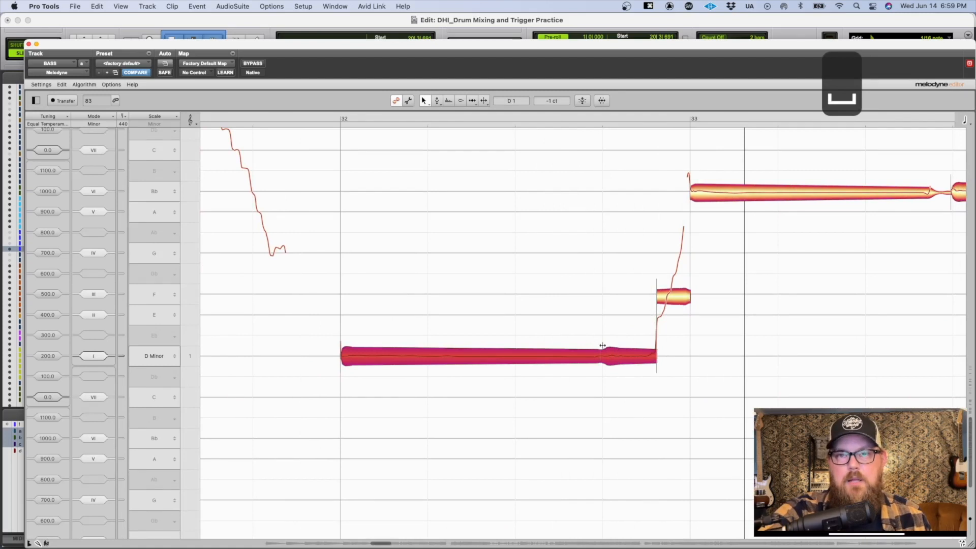
Step: Split the long D1 note in bar 32 just before its volume bump, and deselect
double_click(602, 345)
left_click(603, 342)
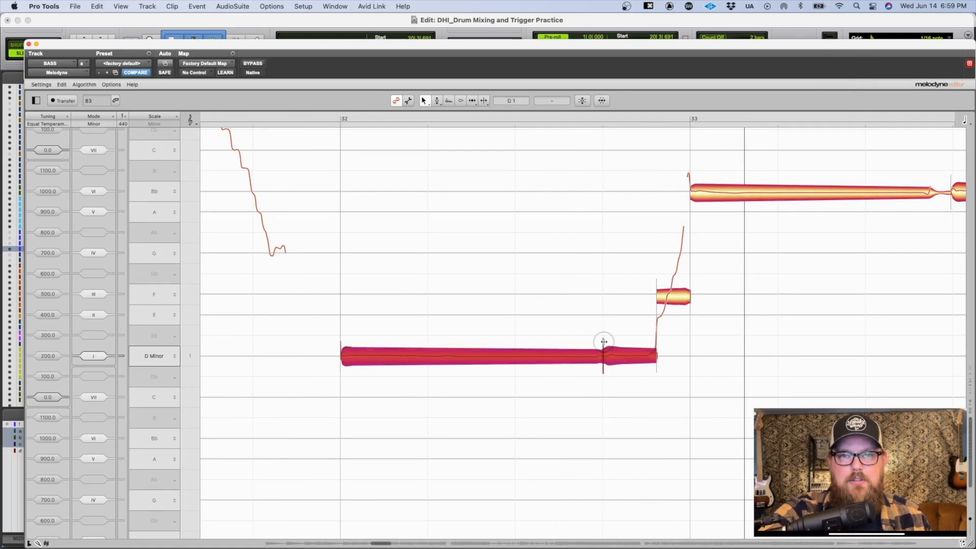
left_click_drag(603, 339, 658, 427)
double_click(610, 348)
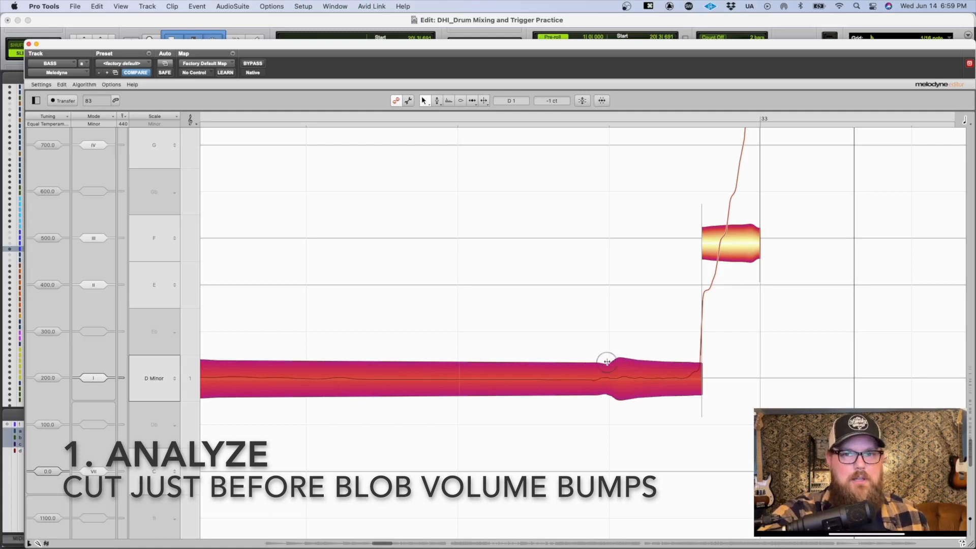
double_click(607, 361)
left_click(602, 329)
left_click_drag(669, 322, 590, 276)
left_click_drag(633, 221, 476, 345)
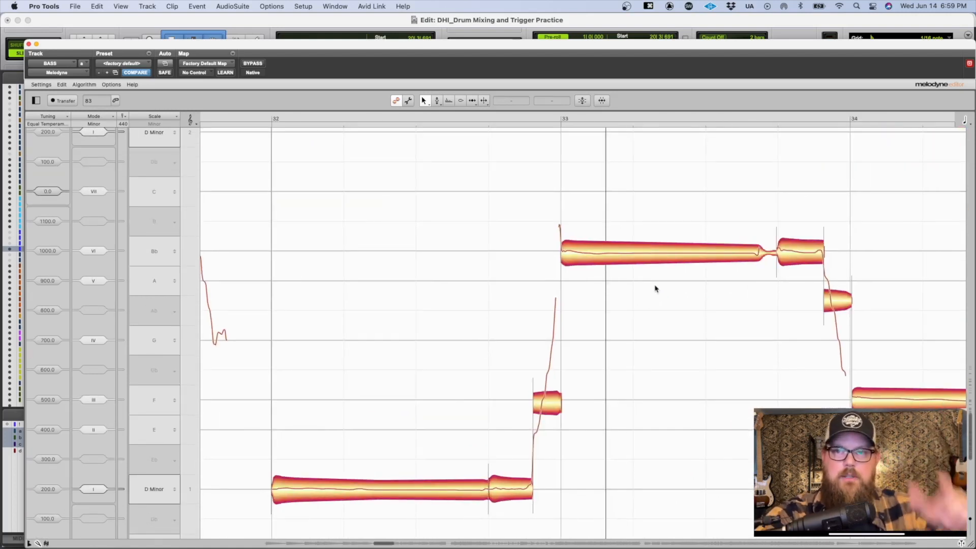
Step: Move the start of the A note before bar 36 later, to the end of the rising slide, and split it where the falling slide begins
scroll(718, 291, "right", 5)
scroll(719, 292, "right", 10)
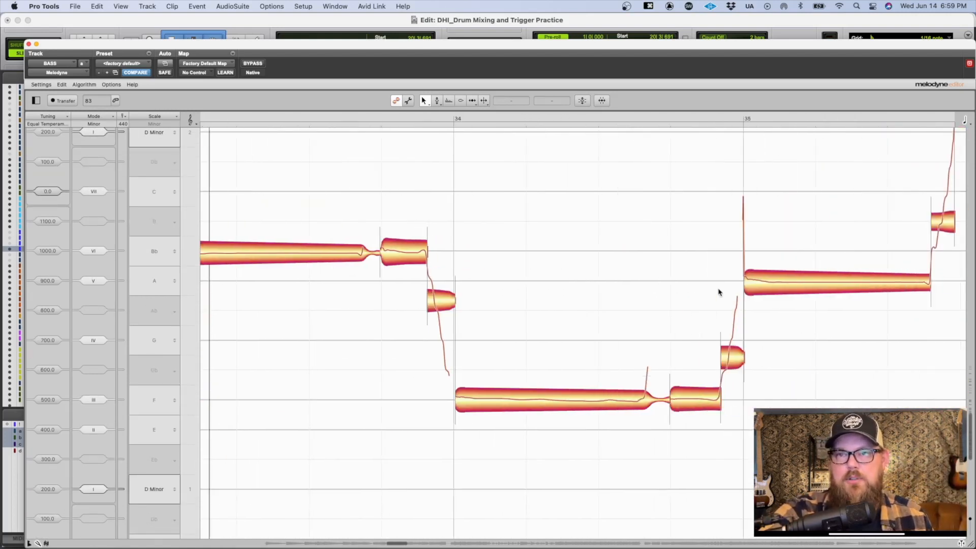
left_click_drag(717, 272, 562, 521)
left_click_drag(554, 233, 552, 209)
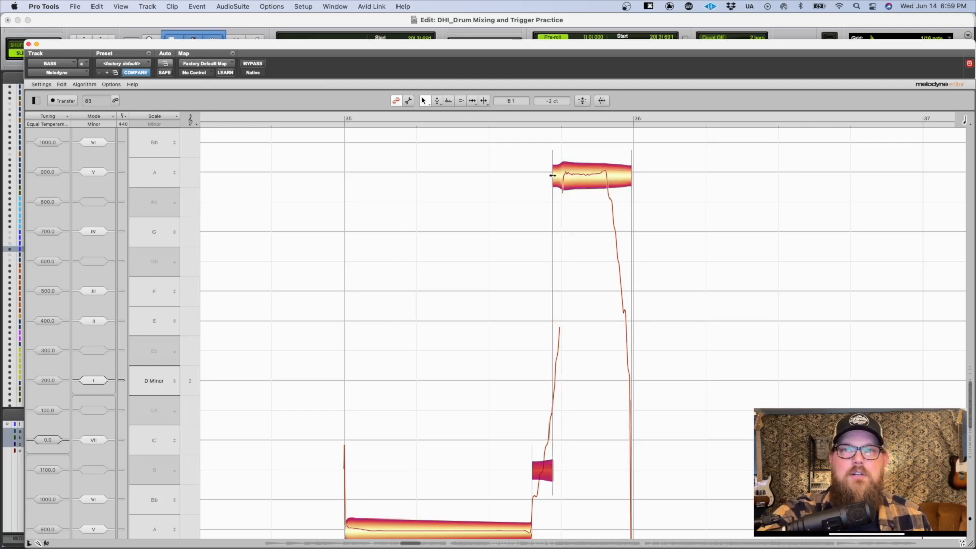
left_click_drag(549, 198, 559, 197)
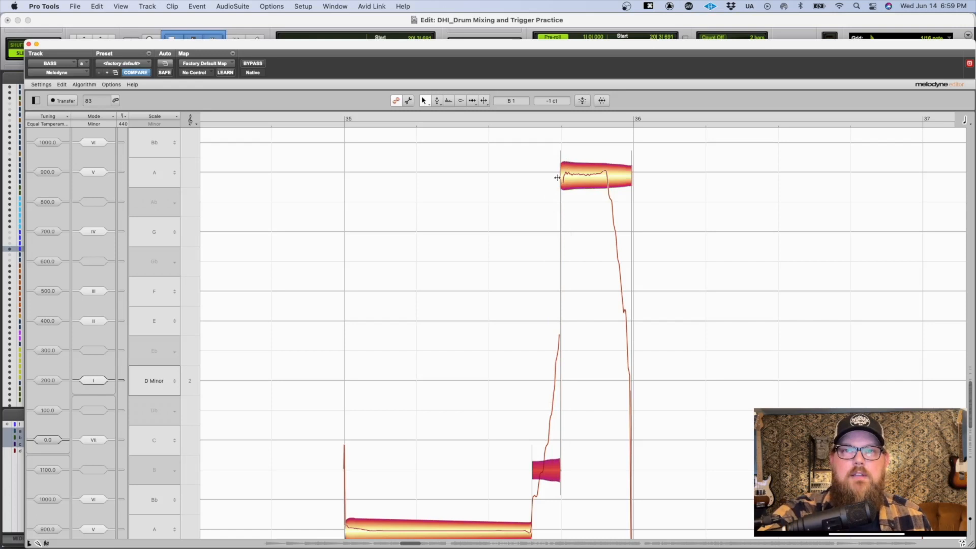
double_click(606, 164)
left_click(625, 211)
Step: Split the first note of bar 39 where the pitch rises, giving separate E2 and F2 notes, and select the F2
scroll(648, 251, "down", 3)
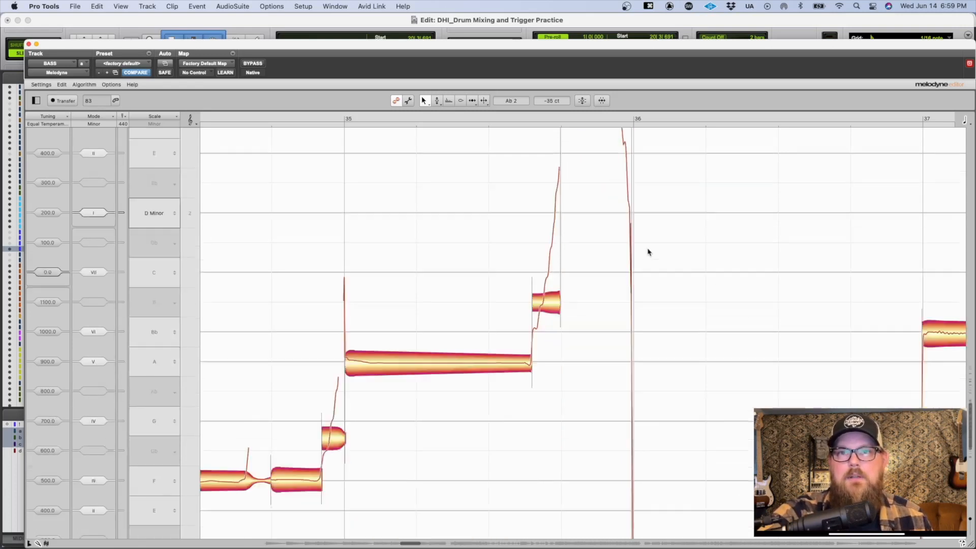
scroll(648, 252, "down", 5)
scroll(813, 331, "right", 10)
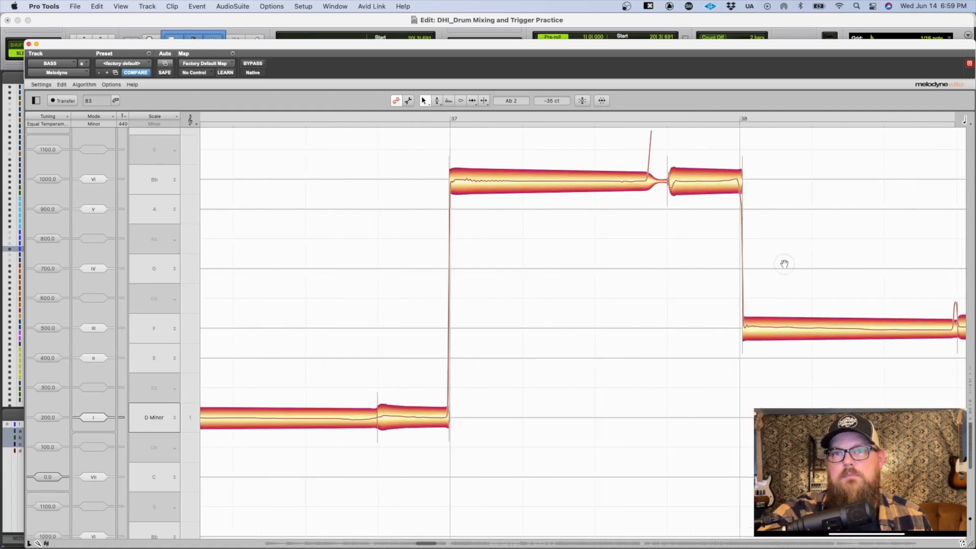
scroll(523, 303, "right", 10)
scroll(645, 290, "up", 4)
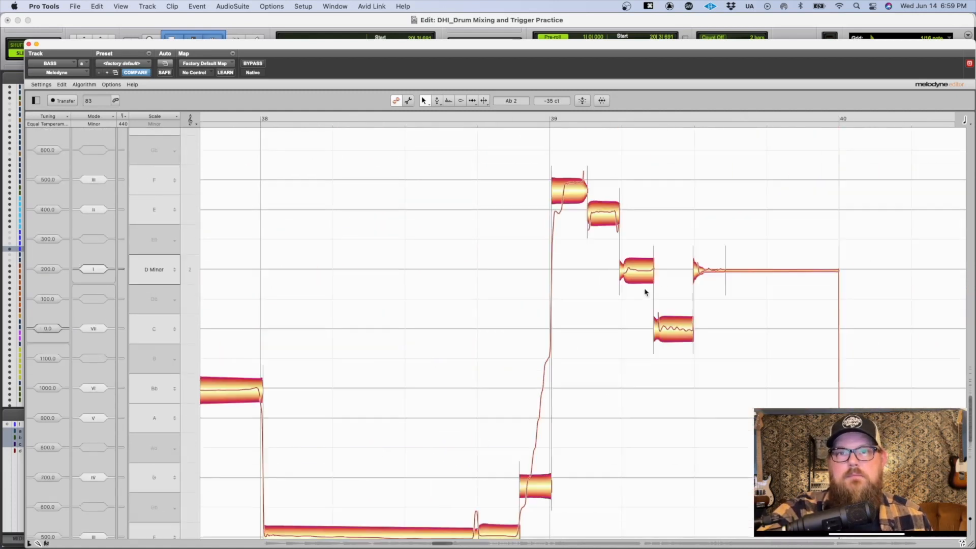
double_click(562, 178)
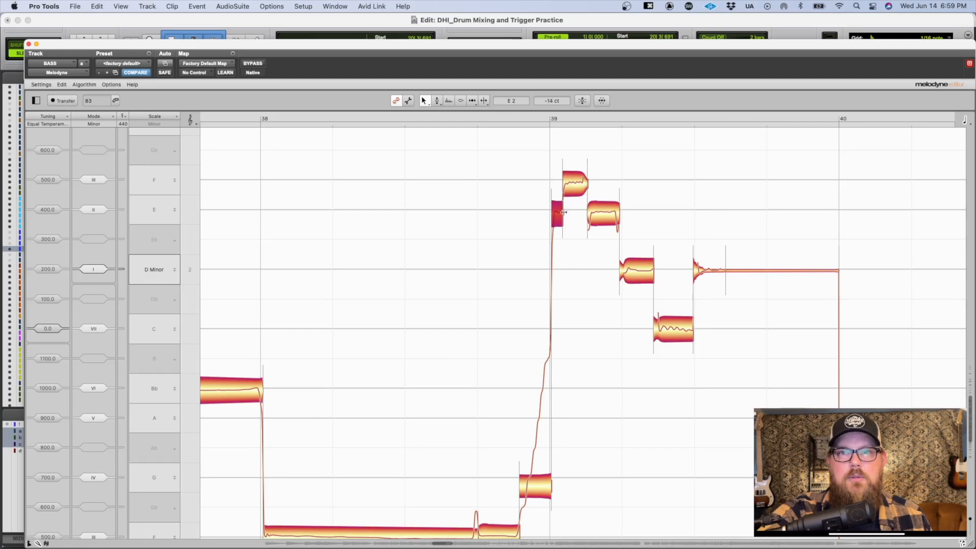
left_click(578, 188)
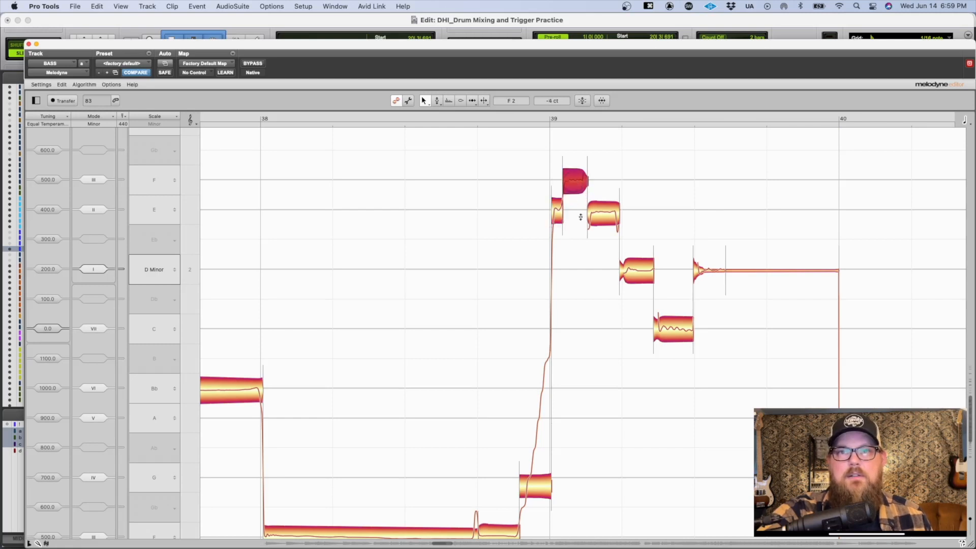
Step: Move the separation between the E2 and D2 notes in bar 39 slightly later, to where the D2 attack begins
left_click_drag(662, 307, 678, 257)
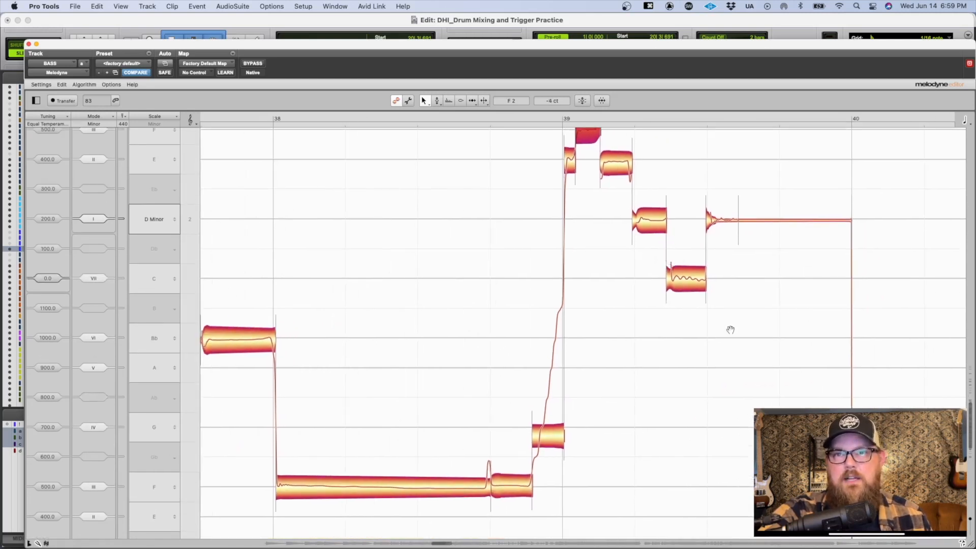
mouse_move(612, 309)
left_mouse_down()
mouse_move(572, 296)
mouse_move(584, 281)
mouse_move(605, 293)
left_mouse_up()
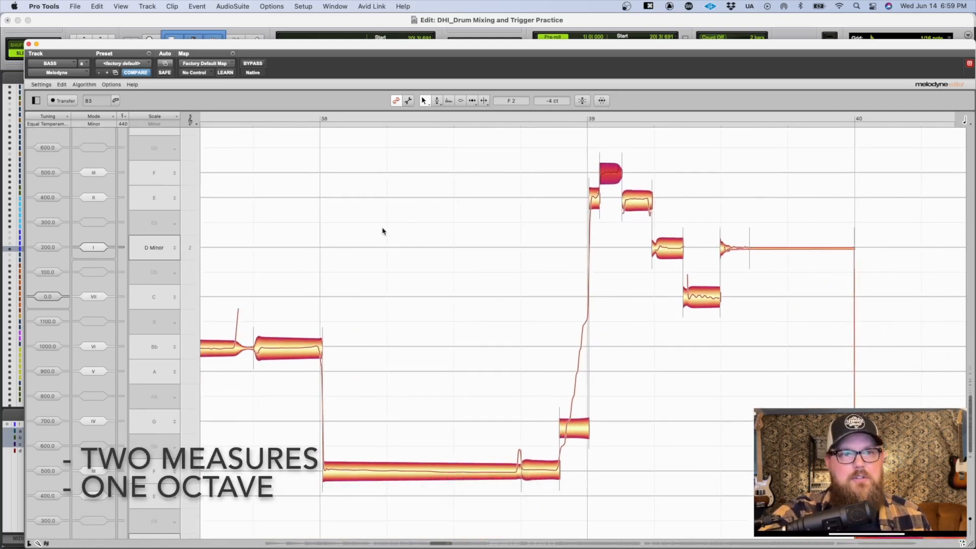
left_click_drag(619, 394, 374, 294)
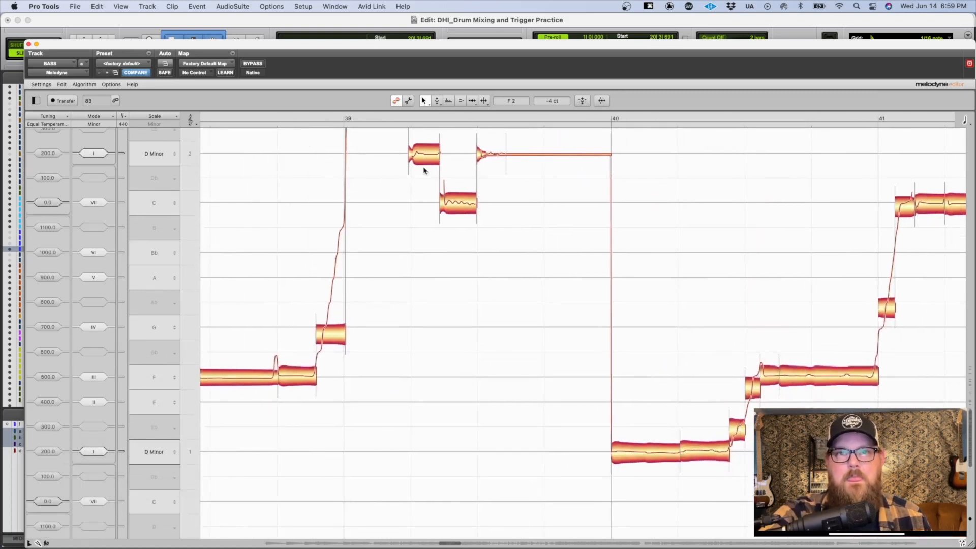
left_click_drag(437, 176, 455, 297)
left_click_drag(438, 264, 554, 361)
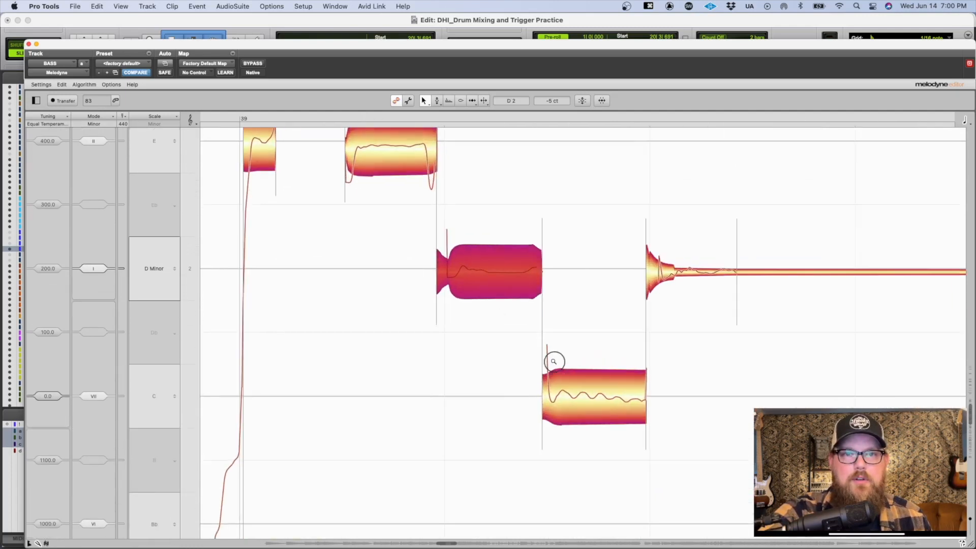
left_click_drag(438, 221, 443, 242)
left_click_drag(542, 290, 445, 179)
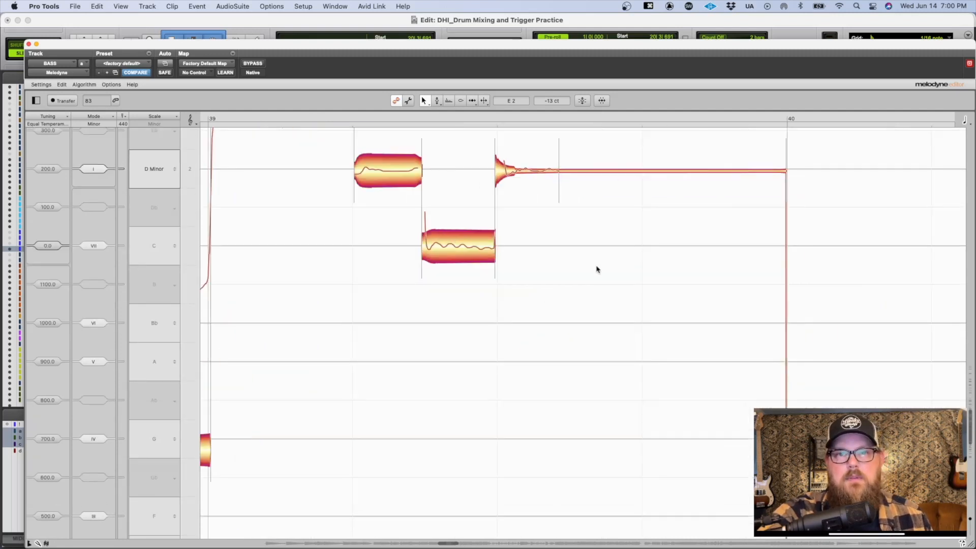
Step: Listen to the start of bar 40 twice to find the repeated attacks within the D1 notes
left_click_drag(597, 266, 573, 245)
scroll(575, 245, "right", 5)
scroll(575, 245, "down", 3)
left_click_drag(686, 271, 762, 236)
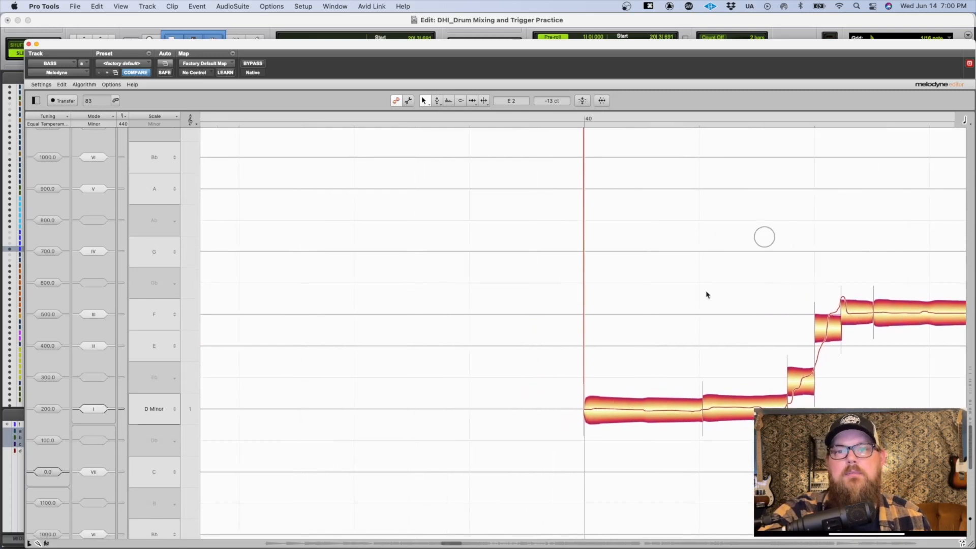
left_click(560, 356)
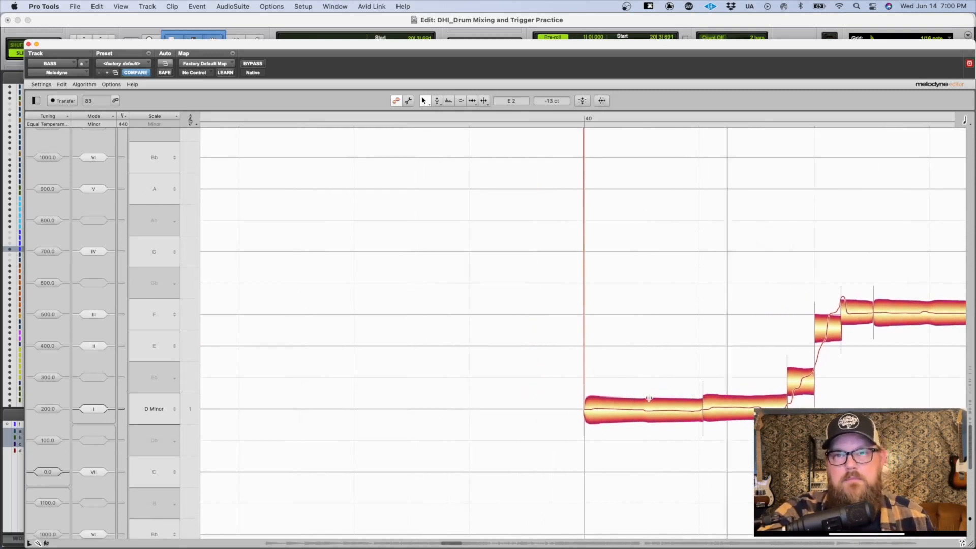
key("space")
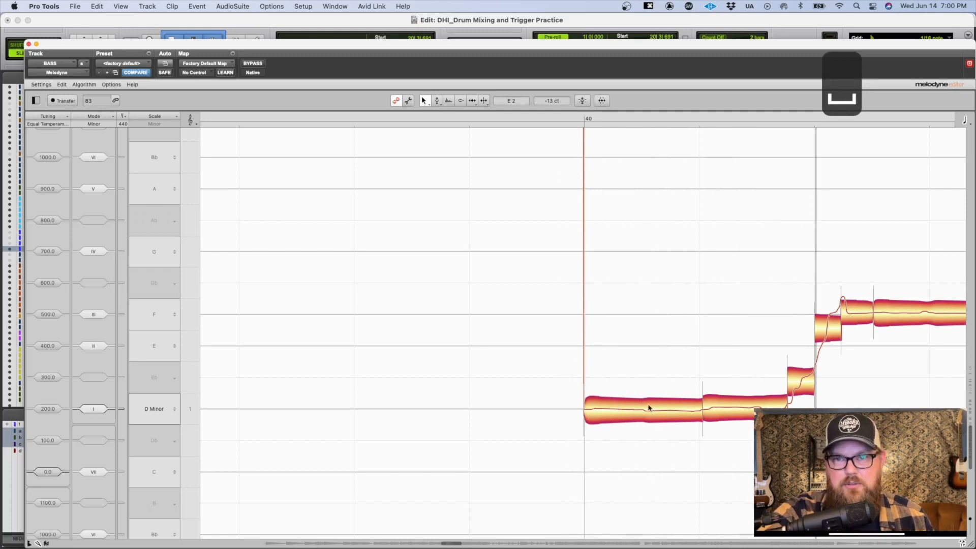
left_click(649, 407)
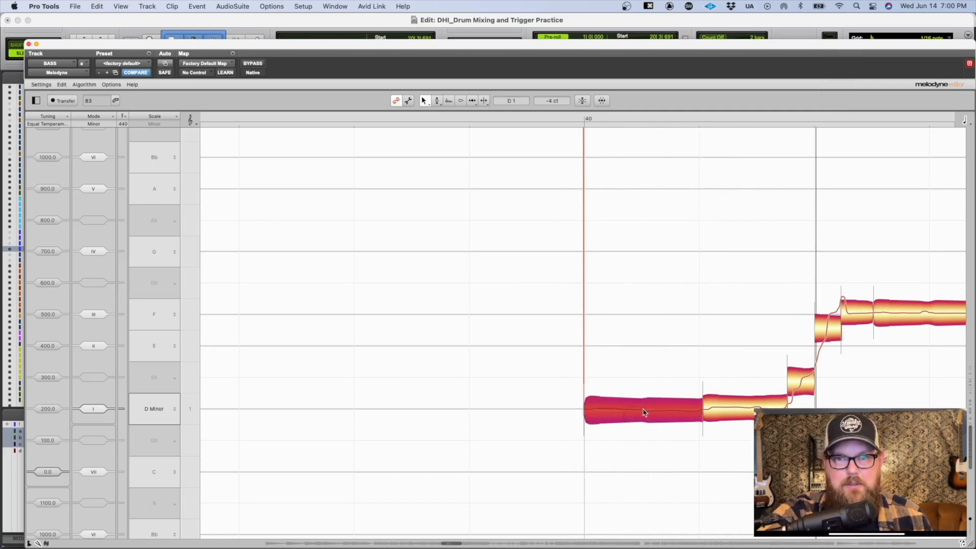
left_click(571, 354)
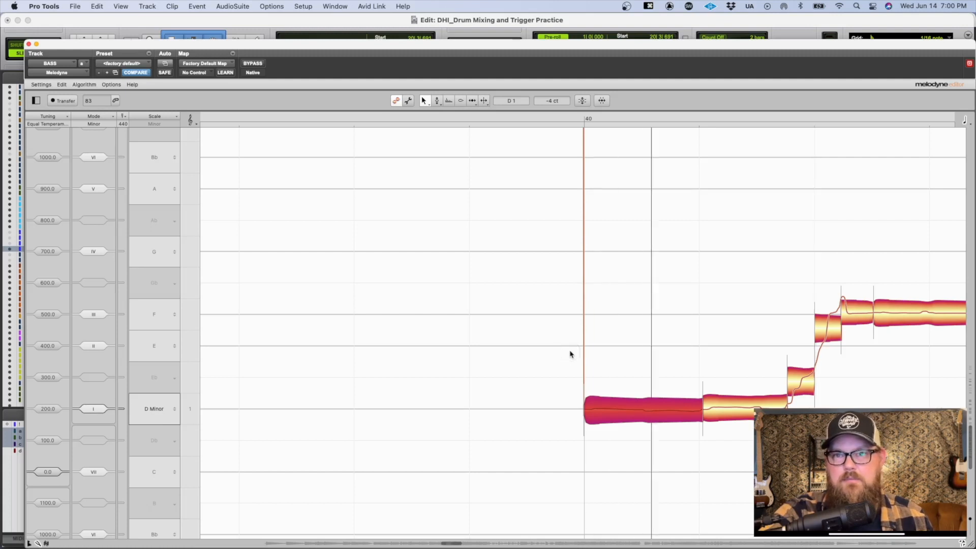
key("space")
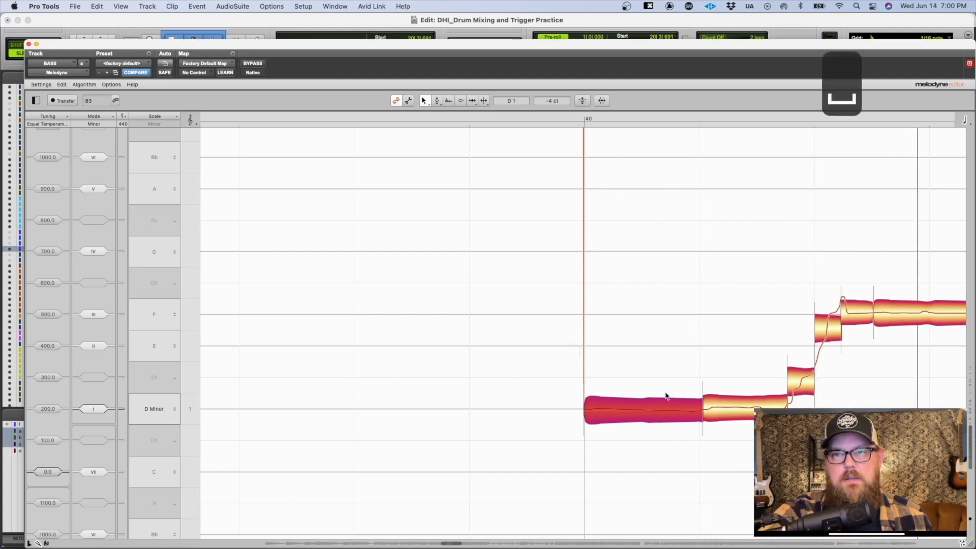
Step: Split each of the two D1 notes at the start of bar 40 at its repeated attack and listen to the passage
double_click(641, 396)
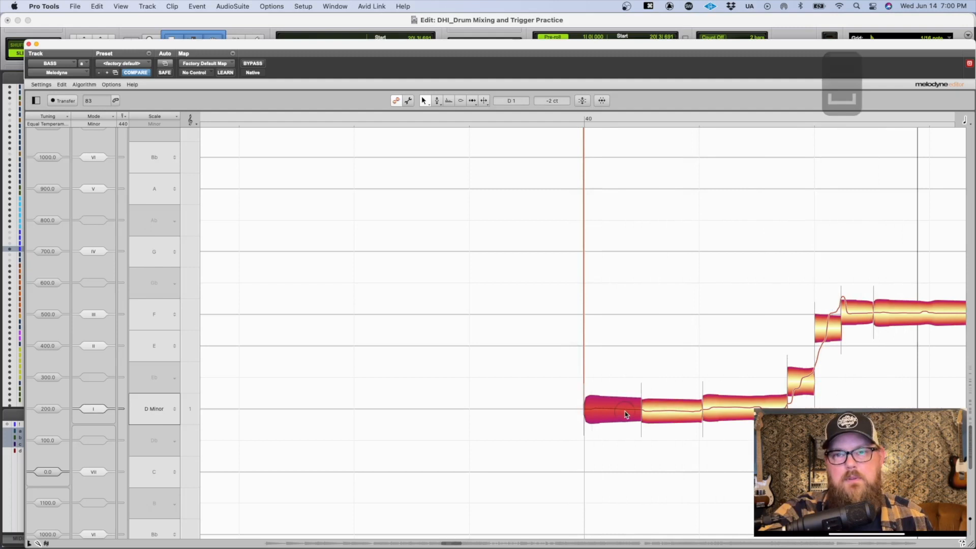
left_click(689, 410)
left_click(747, 392)
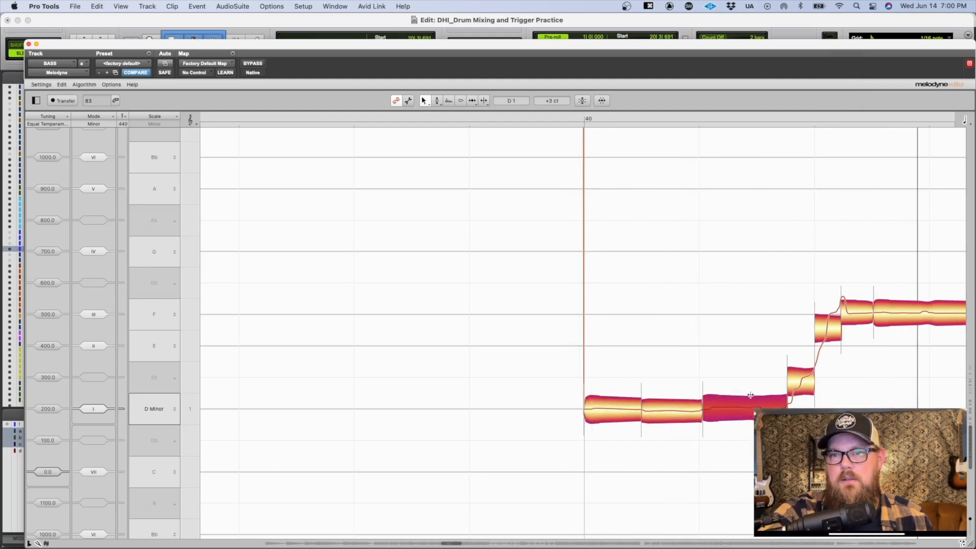
double_click(753, 394)
key("space")
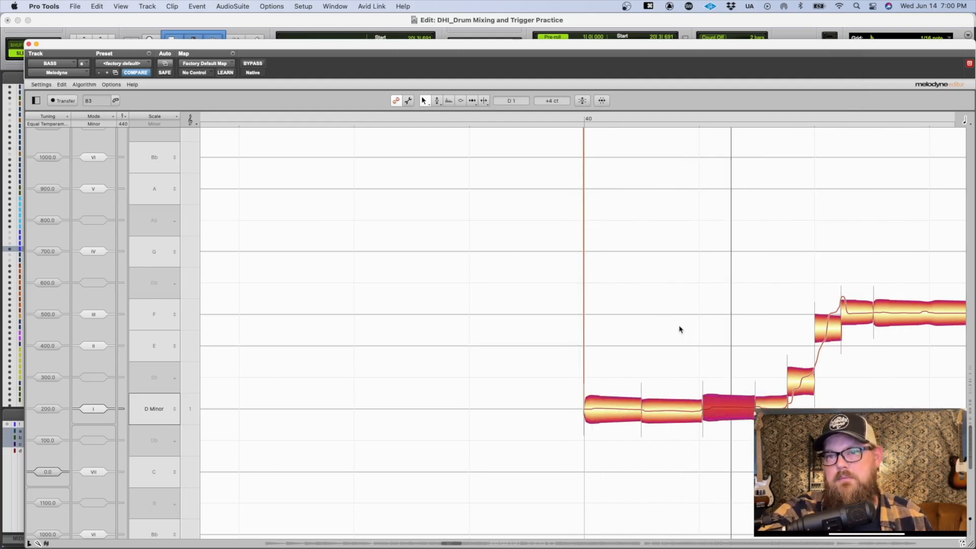
scroll(680, 330, "right", 5)
key("space")
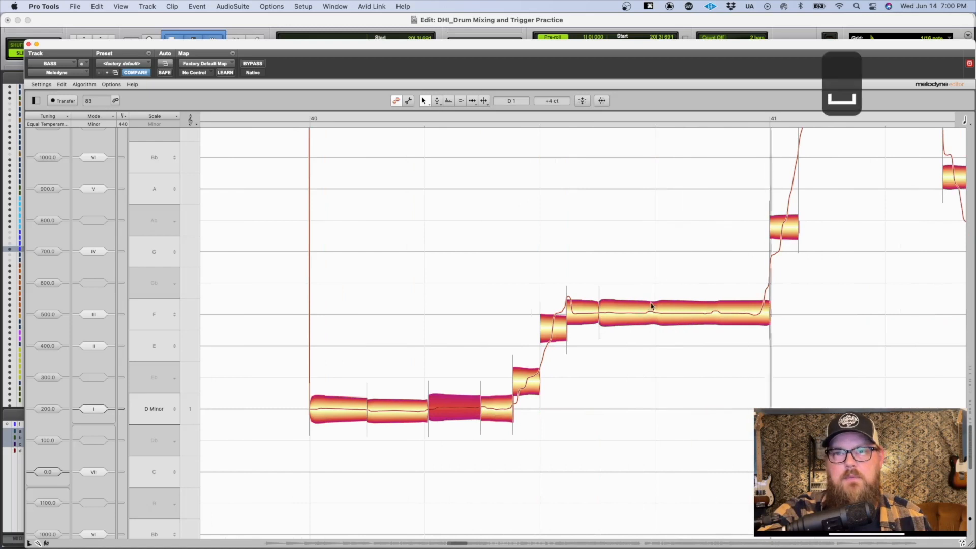
Step: Split the long F1 note before bar 41 into three notes at its two repeated attacks
left_click(653, 293)
double_click(653, 292)
double_click(713, 301)
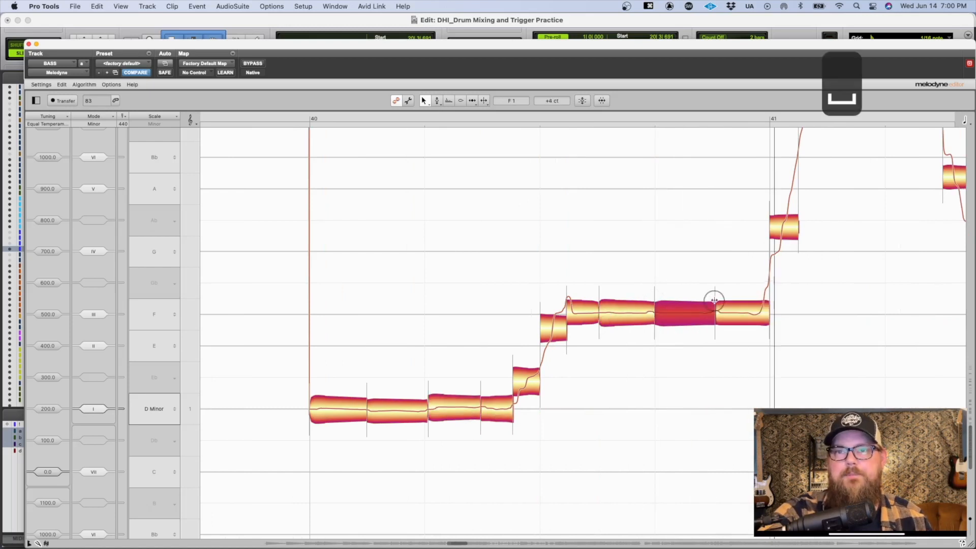
scroll(656, 338, "down", 6)
scroll(656, 338, "right", 4)
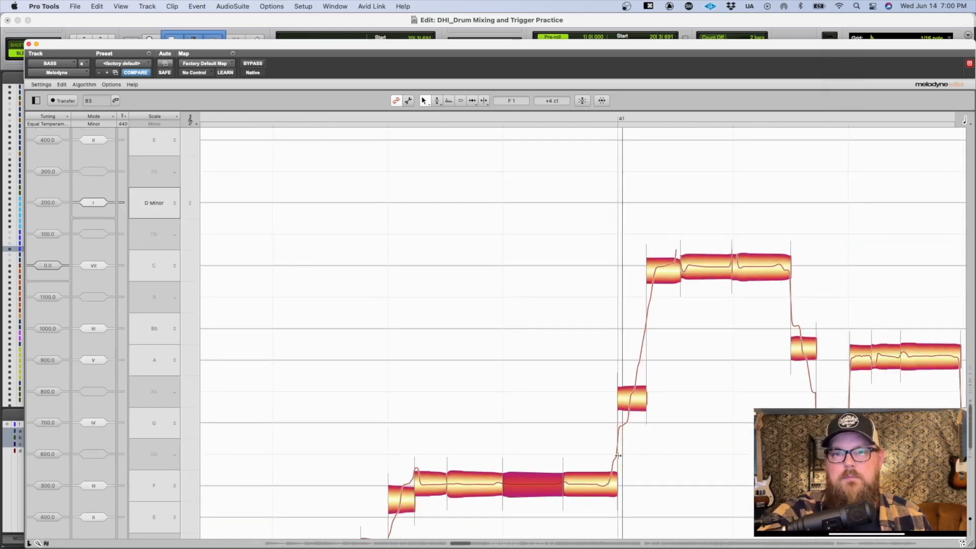
Step: Split the A1 note shortly before bar 42 at its repeated attack and listen to the passage
left_click_drag(618, 456, 609, 460)
left_click_drag(812, 336, 561, 333)
left_click_drag(715, 400, 478, 250)
double_click(529, 192)
key("space")
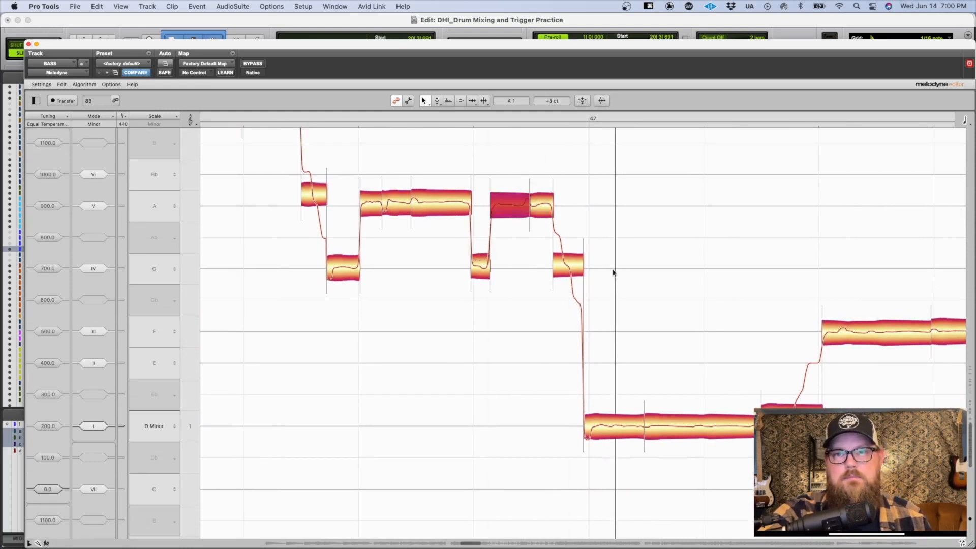
key("space")
Step: Split the long D1 note in bar 42 at its repeated attack and cut the last D1 note where its upward slide begins
double_click(701, 414)
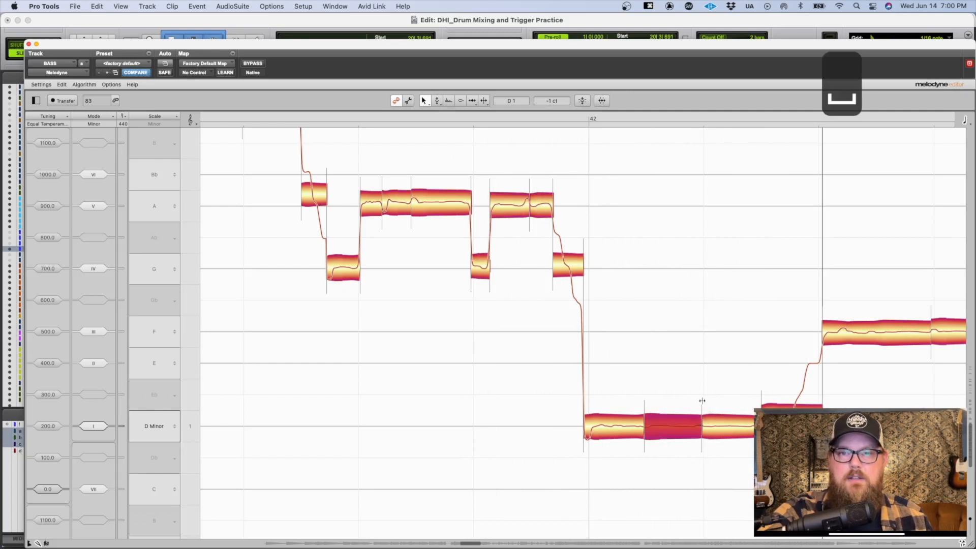
scroll(701, 414, "right", 5)
scroll(592, 395, "down", 2)
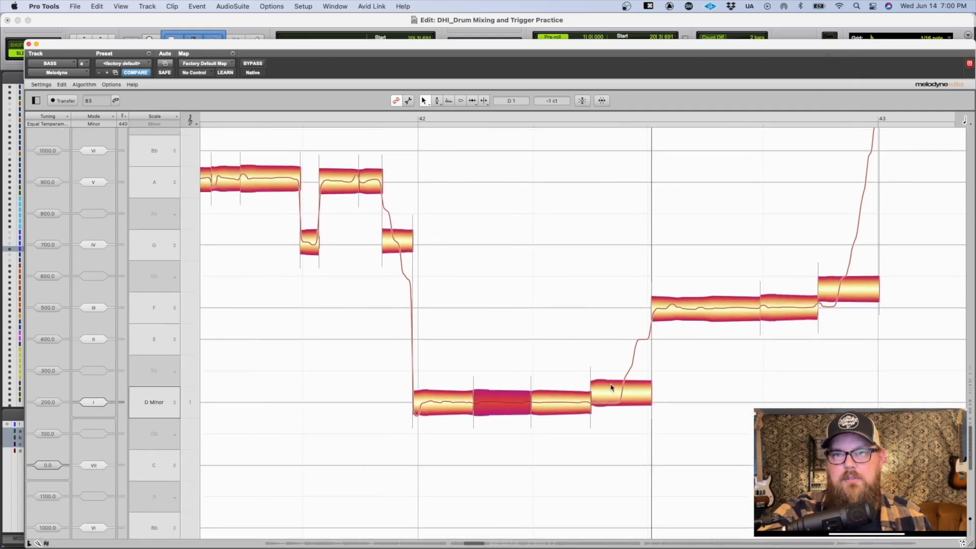
double_click(621, 379)
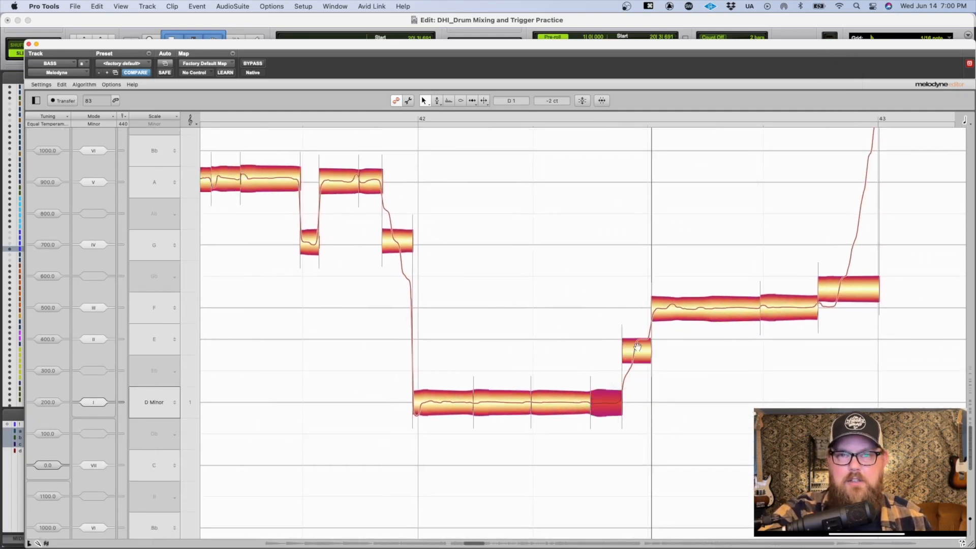
Step: Separate the slides from the F1 note before bar 43, the F2 note at bar 43 and the long D2 note after it
scroll(637, 347, "up", 1)
left_click_drag(724, 351, 514, 425)
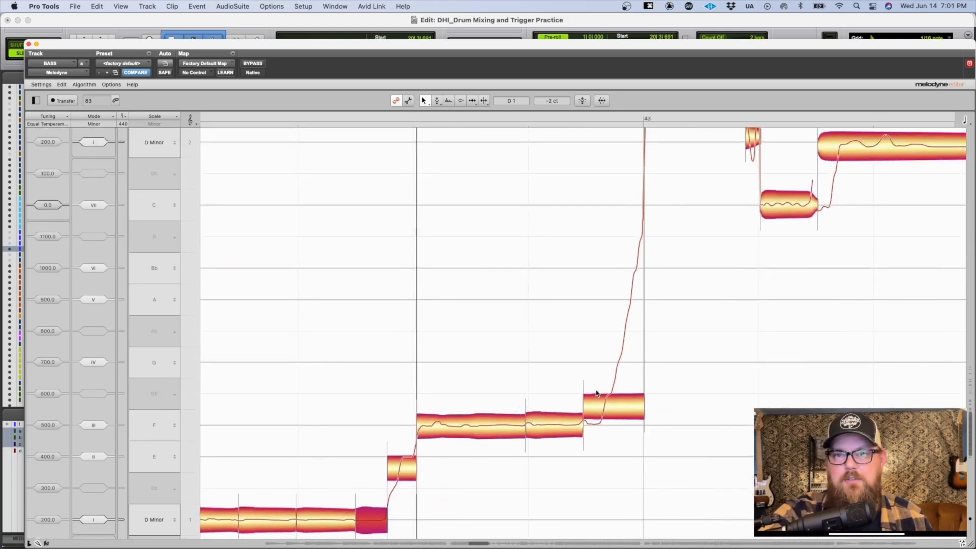
double_click(602, 392)
left_click_drag(689, 321, 534, 463)
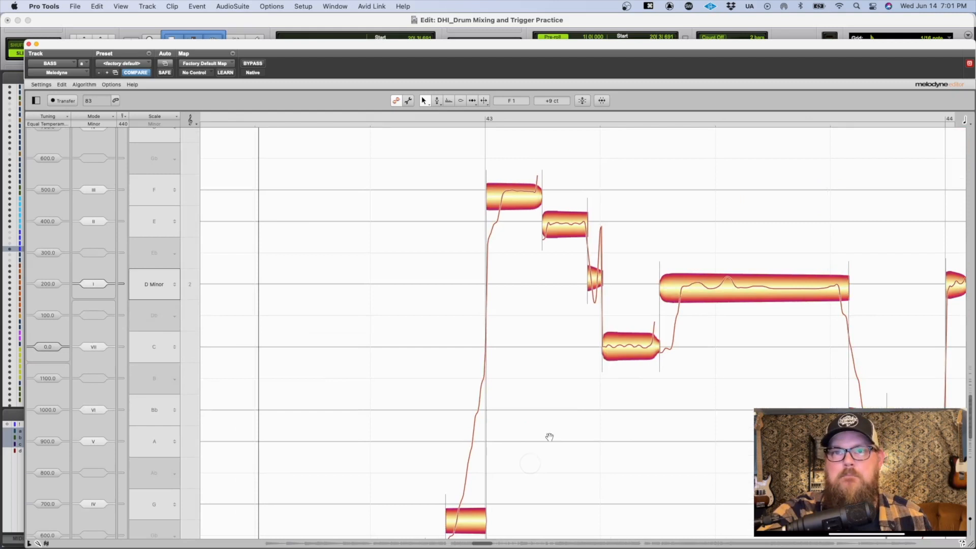
double_click(502, 181)
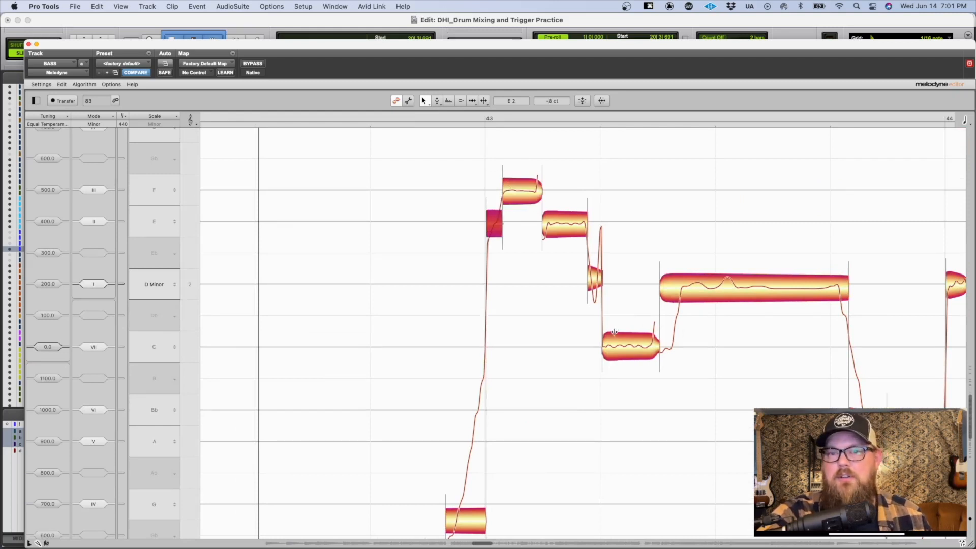
double_click(678, 275)
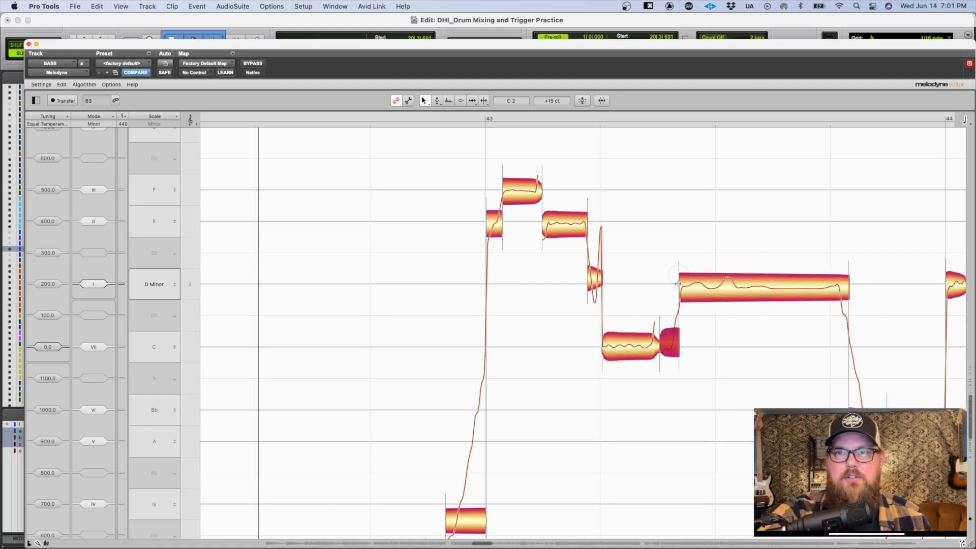
Step: Move the separation at the end of the long D2 note in bar 43 slightly earlier, to where the downward slide begins
scroll(714, 376, "down", 5)
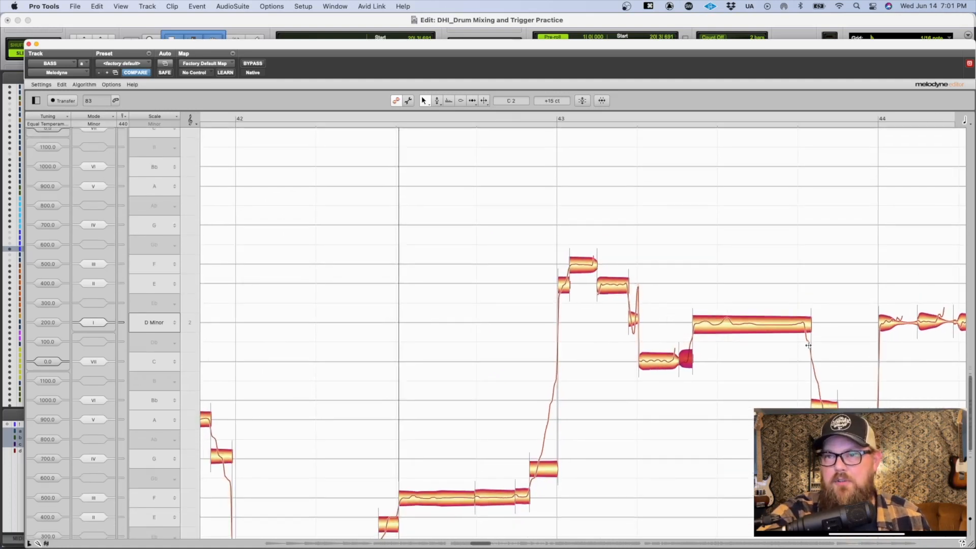
double_click(807, 345)
scroll(803, 344, "right", 3)
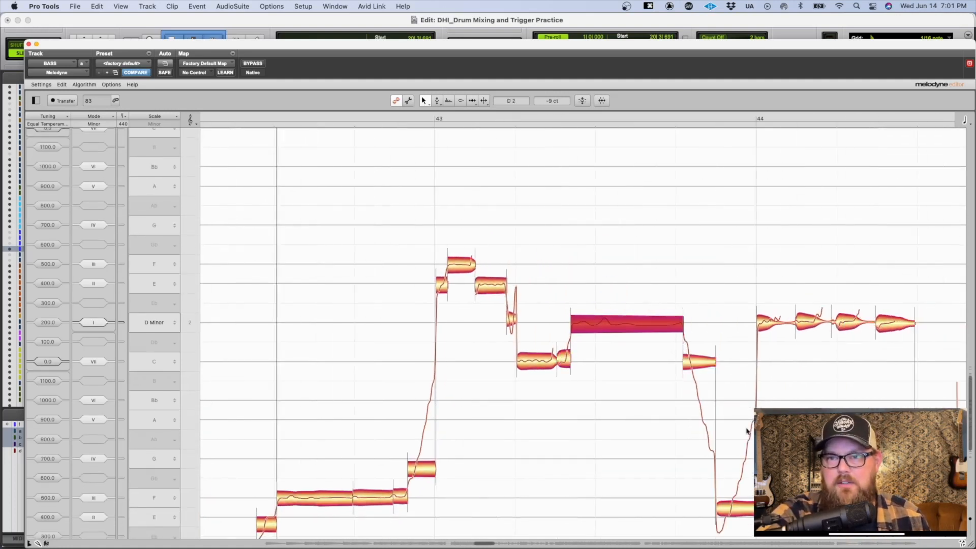
Step: Cut the slide note before bar 45 at the slide's start and correct the remaining note separations up to bar 49
scroll(747, 431, "right", 9)
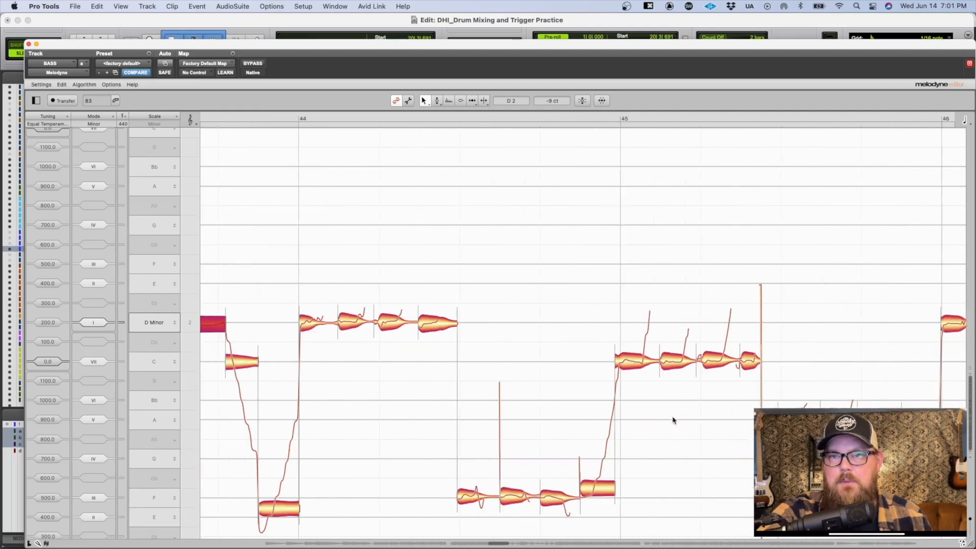
scroll(673, 420, "left", 1)
double_click(605, 479)
scroll(726, 320, "right", 7)
scroll(727, 321, "right", 16)
double_click(440, 365)
scroll(440, 365, "right", 4)
double_click(688, 357)
scroll(689, 357, "right", 6)
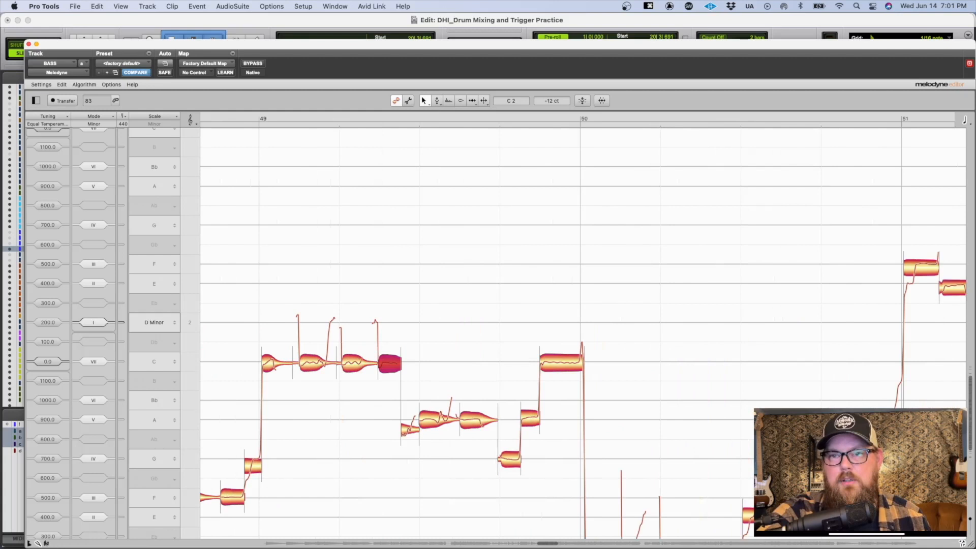
Step: Split the last D1 note in bar 50 at its repeated attack and cut the following note within its upward slide
scroll(583, 333, "down", 3)
double_click(699, 501)
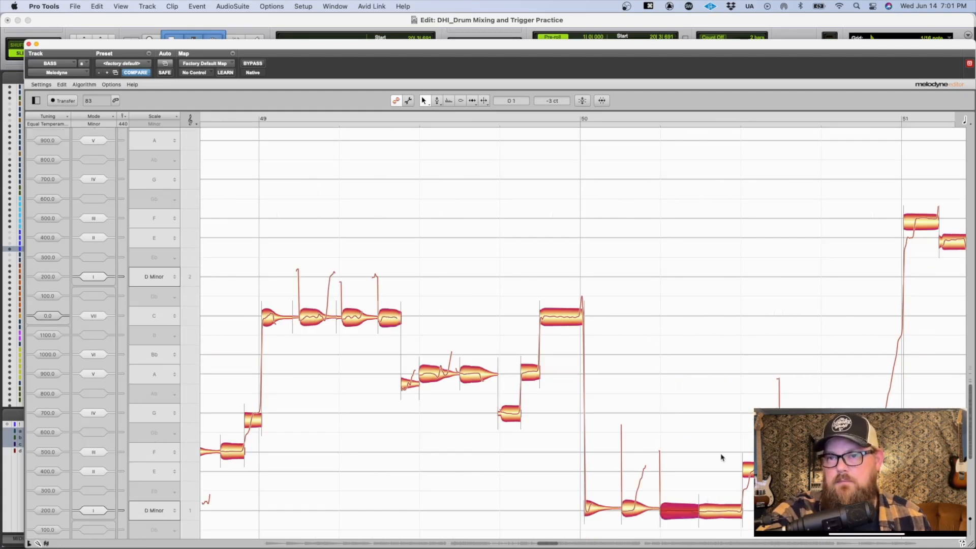
double_click(761, 464)
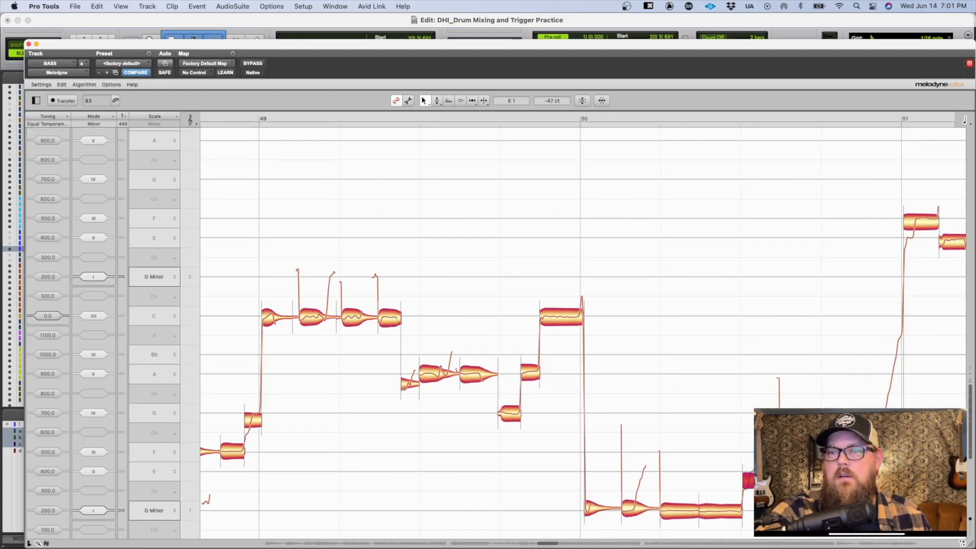
left_click(914, 214)
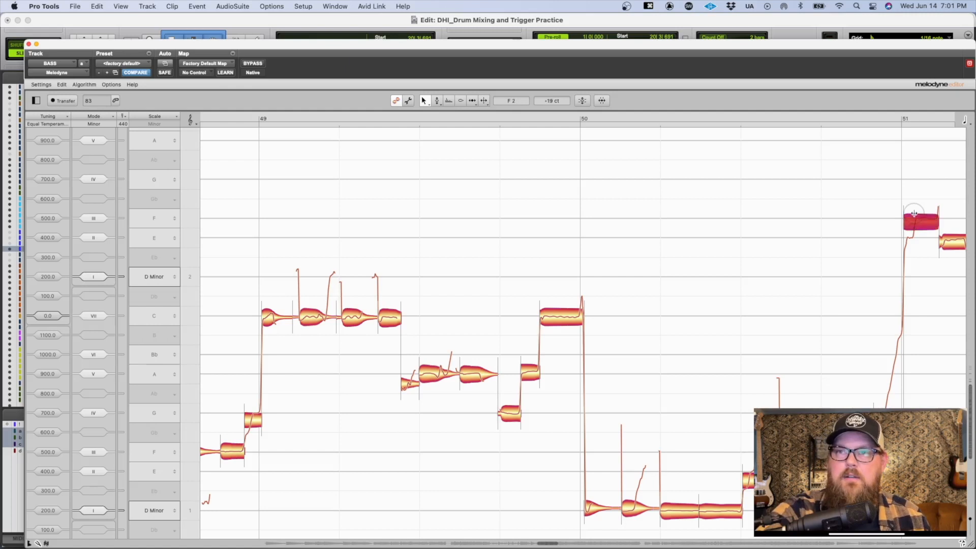
Step: Deselect the notes, return to the passage from bar 40 to bar 46 and save the session
scroll(806, 279, "left", 10)
scroll(806, 280, "left", 15)
left_click_drag(683, 275, 571, 211)
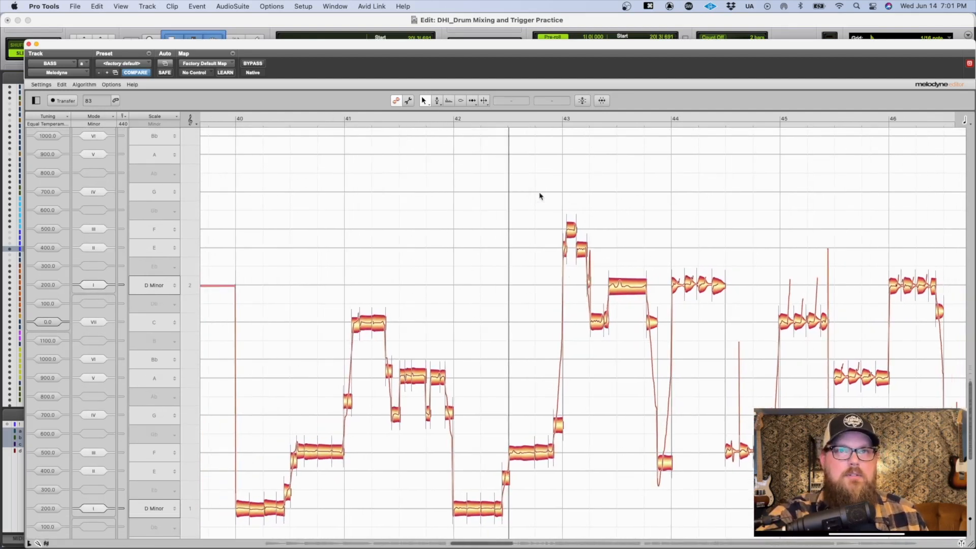
key("super+s")
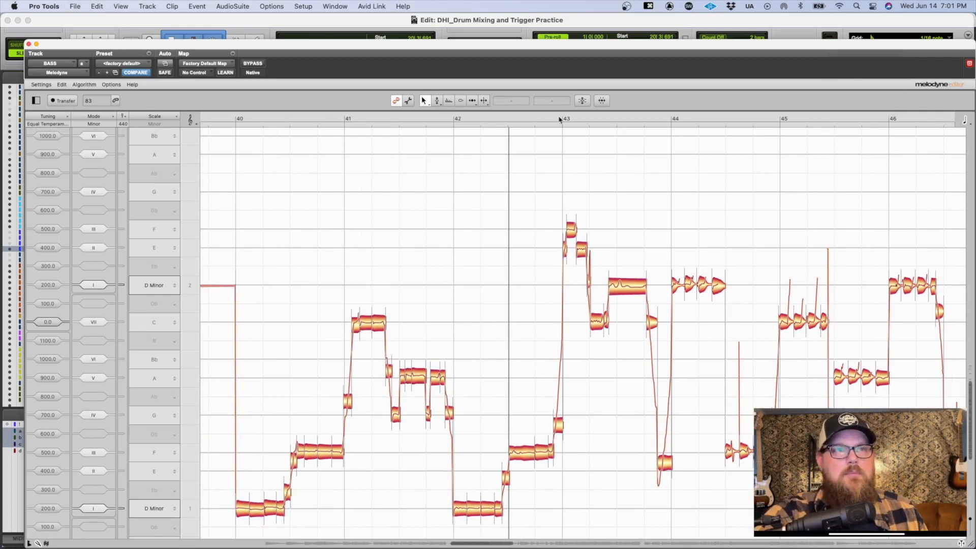
Step: Select all bass notes and set the Pitch Center correction to 100%
key("super+a")
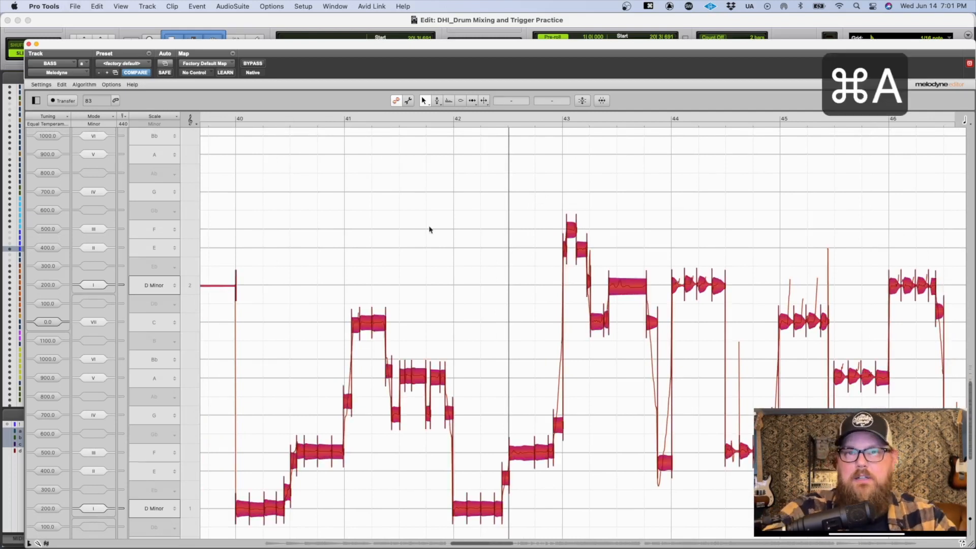
left_click(581, 100)
left_click_drag(470, 90, 661, 93)
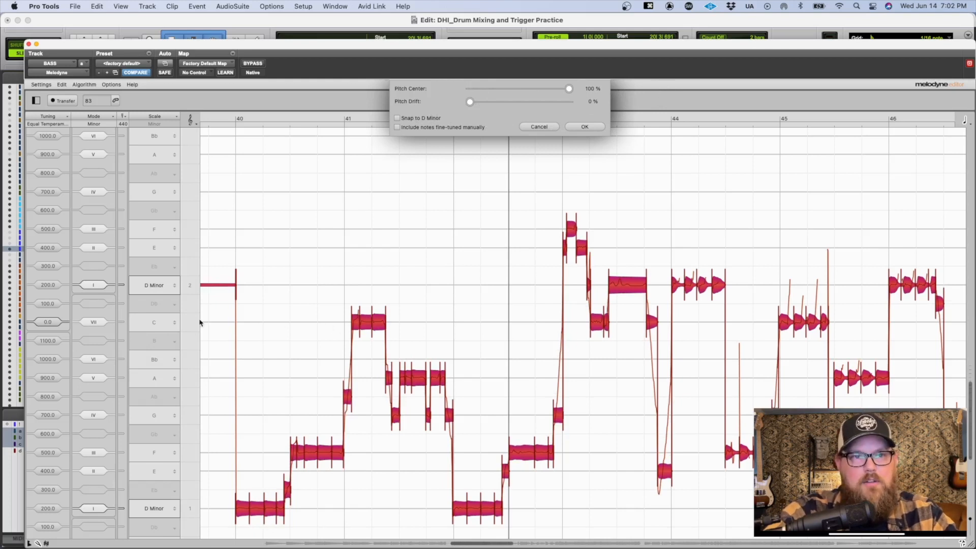
Step: Toggle Snap to D Minor on and off to compare its effect on the slide notes, leaving it off
left_click(418, 120)
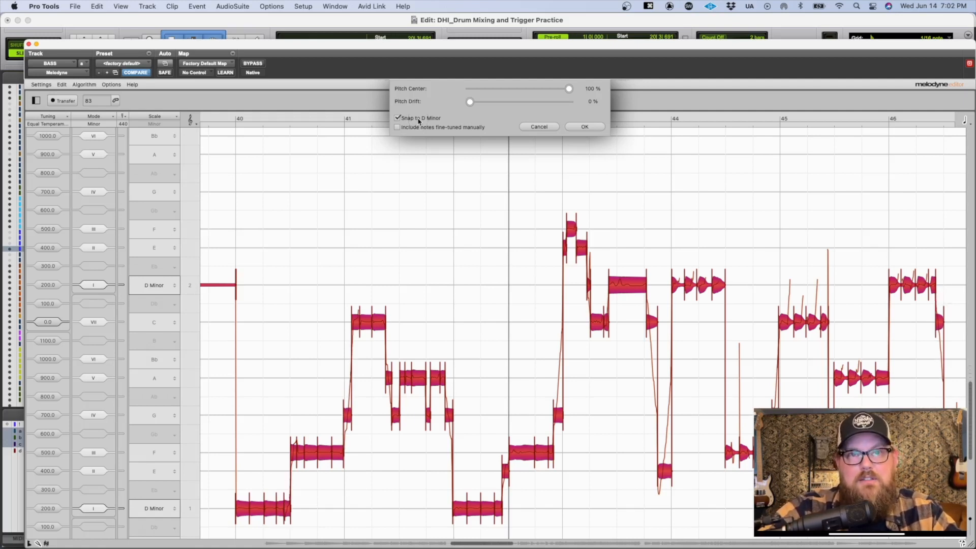
left_click(419, 121)
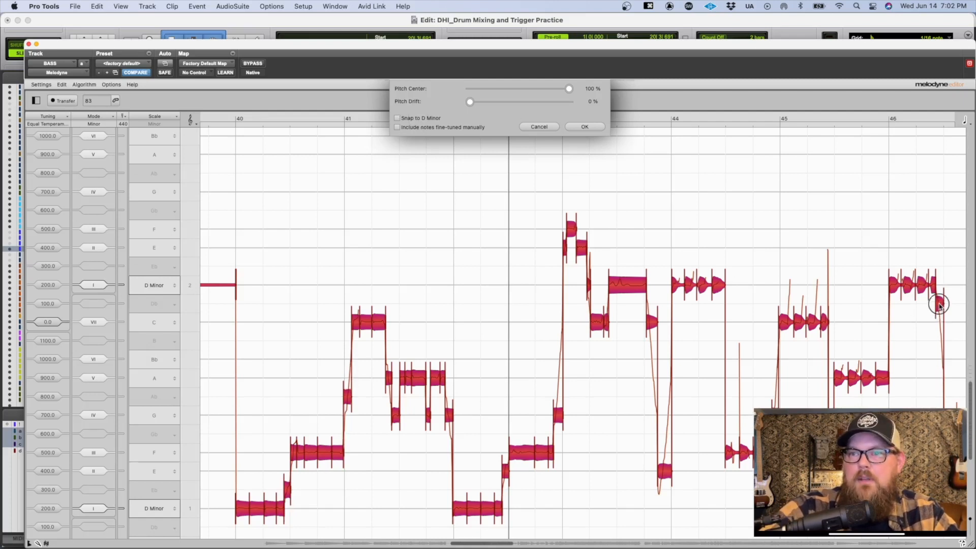
left_click(413, 120)
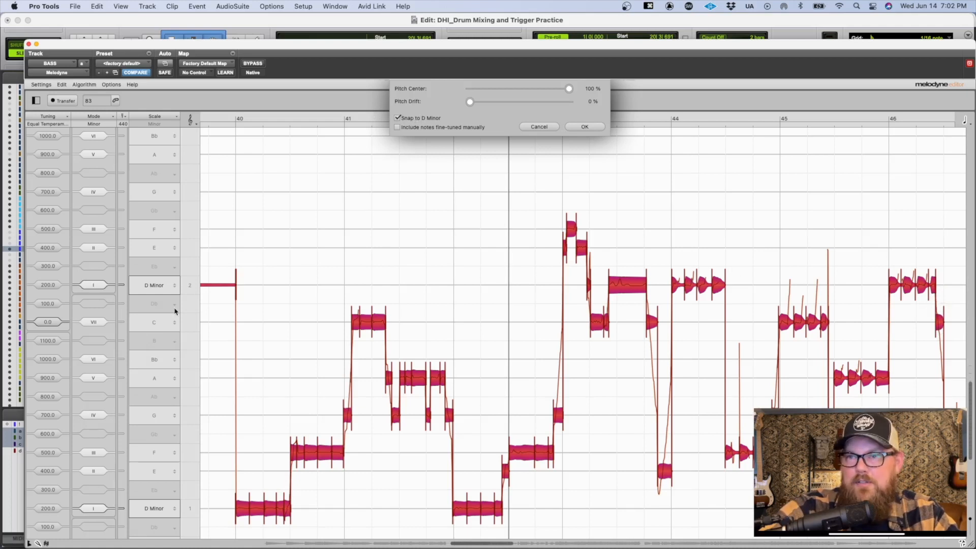
left_click(405, 120)
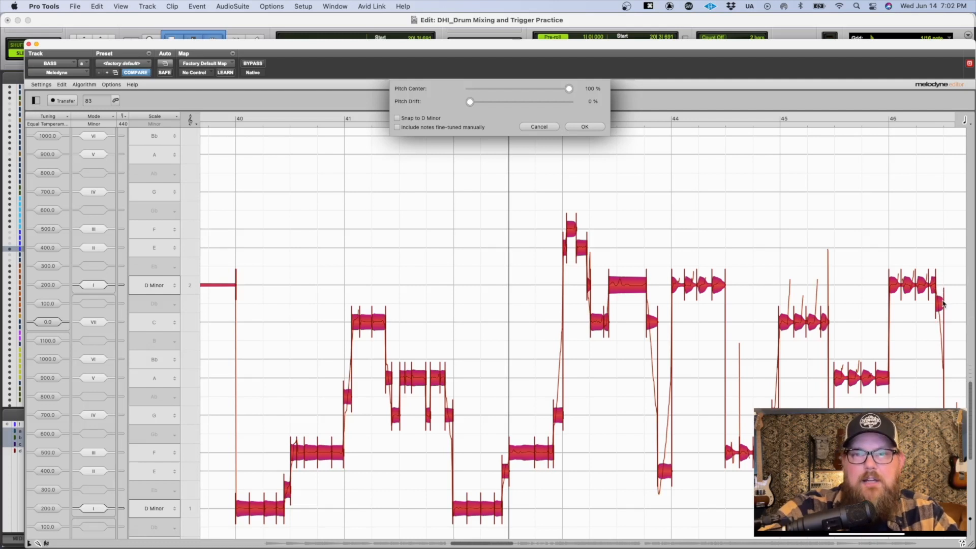
left_click(398, 118)
left_click(398, 119)
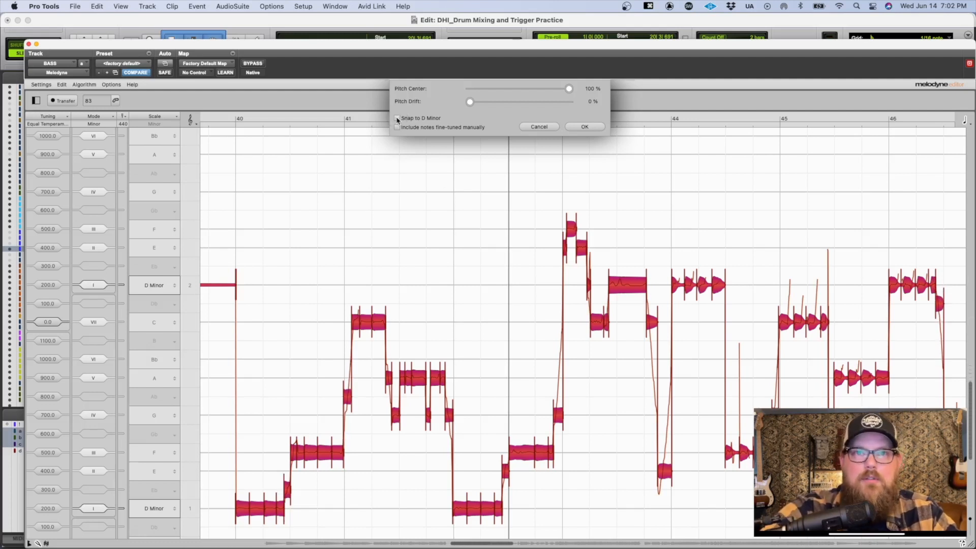
Step: Keep Pitch Drift at 0% and apply the pitch correction to all notes
mouse_move(470, 102)
left_mouse_down()
mouse_move(579, 99)
mouse_move(496, 113)
mouse_move(609, 106)
mouse_move(496, 126)
mouse_move(621, 115)
mouse_move(456, 106)
left_mouse_up()
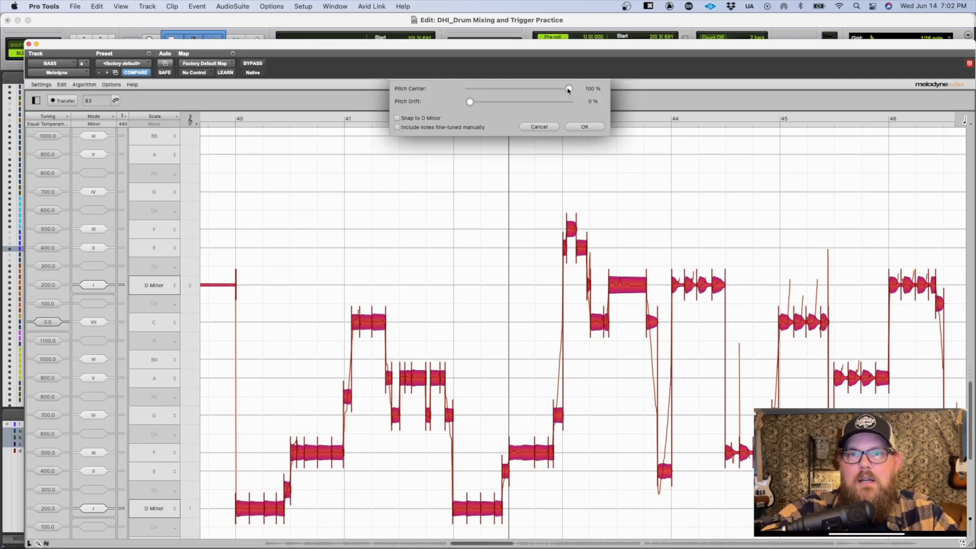
left_click(576, 129)
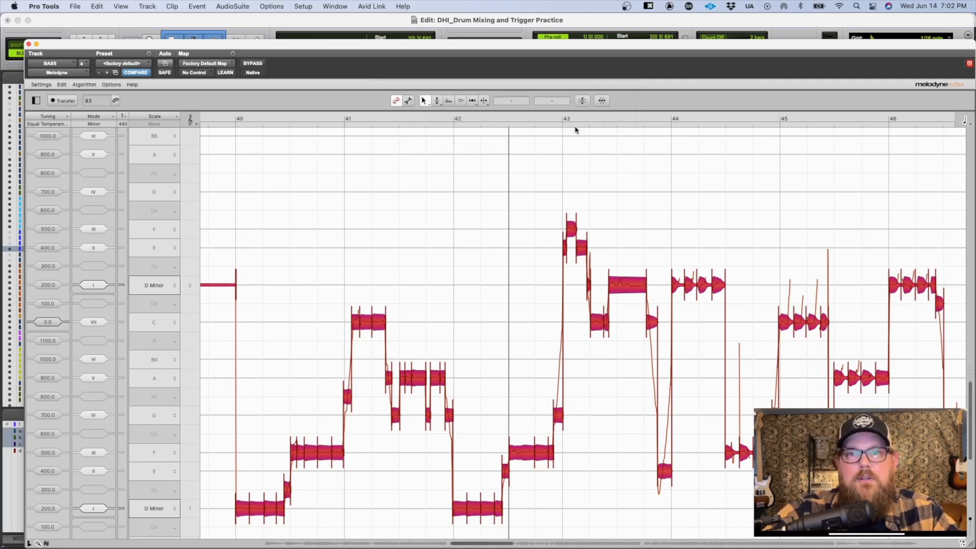
scroll(479, 263, "left", 10)
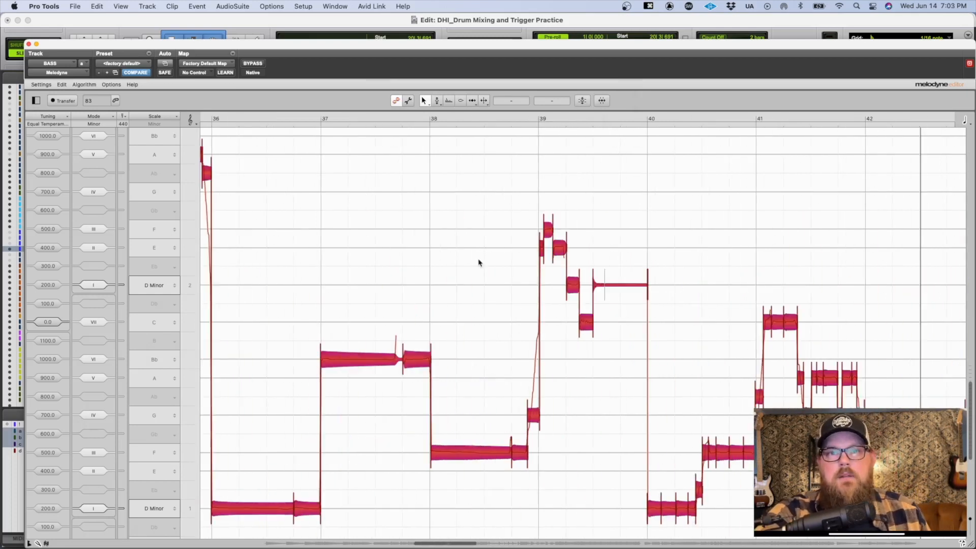
left_click(602, 101)
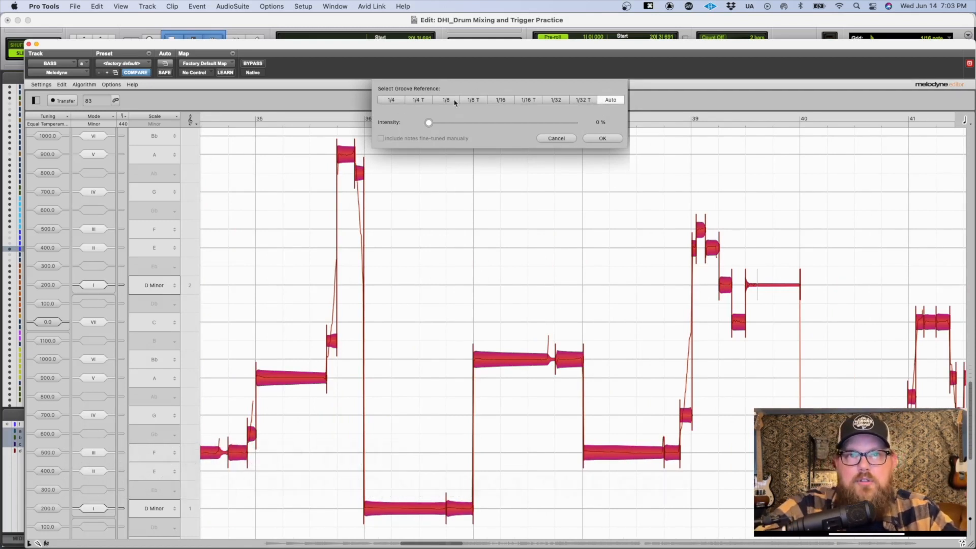
left_click(556, 139)
Step: Open Beat Detective to examine the note values offered for what the selection contains, and close it
key("super+8")
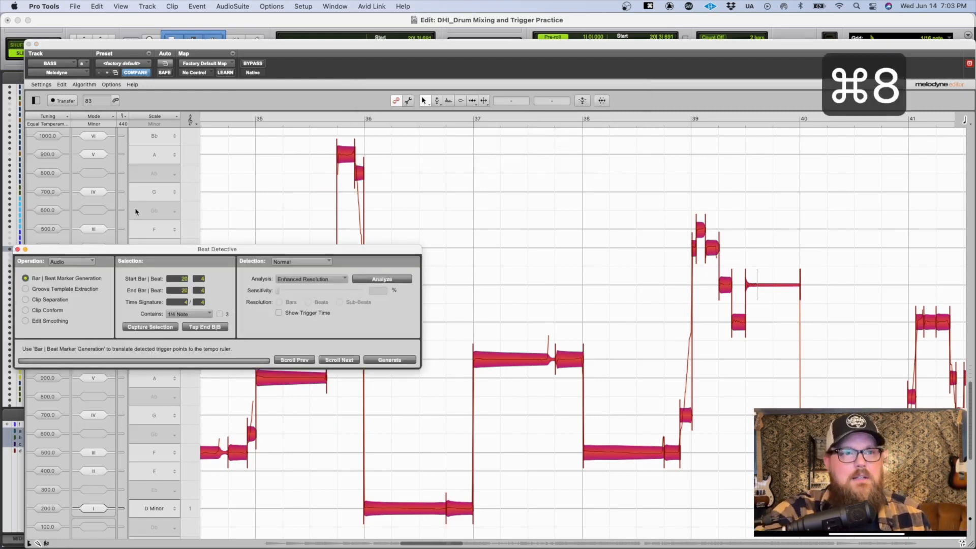
left_click(184, 314)
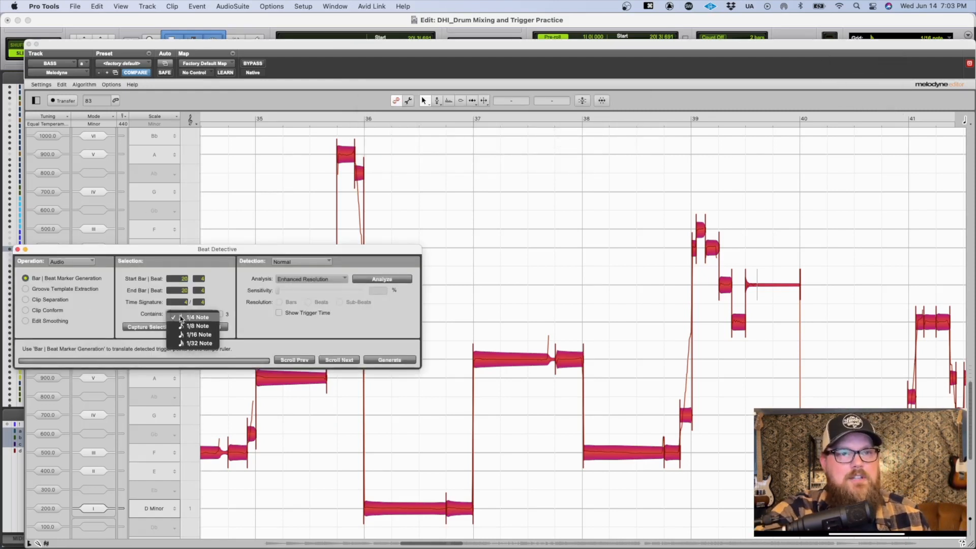
left_click(189, 344)
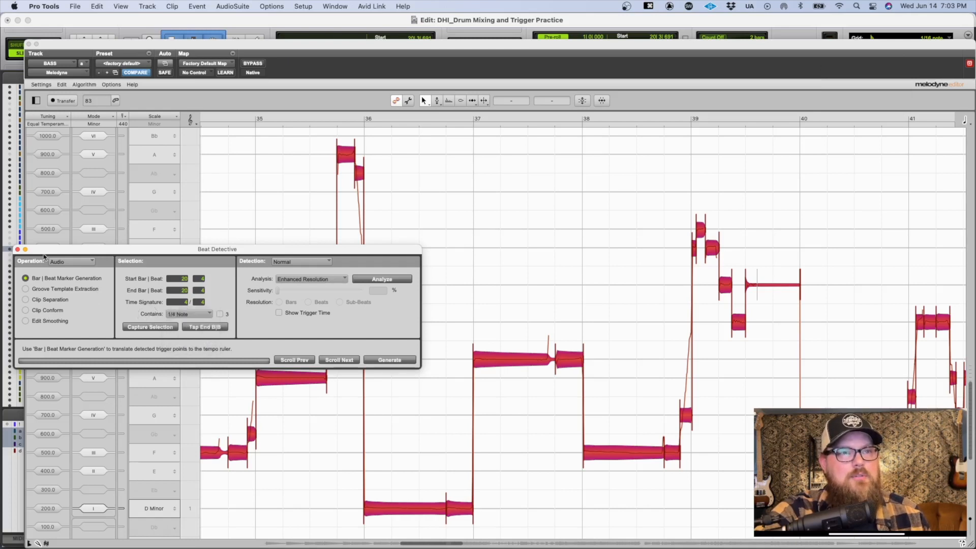
key("super+8")
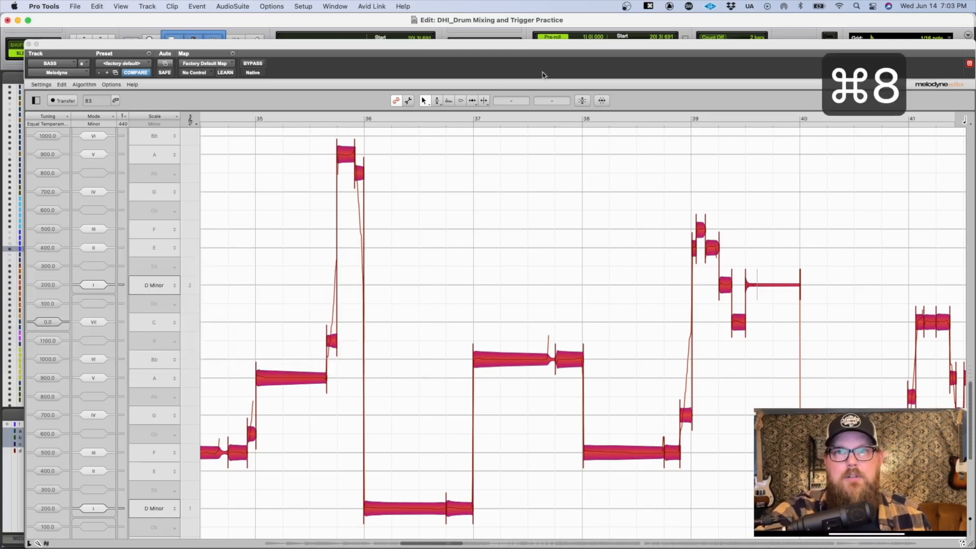
Step: Quantize the timing of all bass notes using the Auto groove reference at 89% intensity
left_click(602, 100)
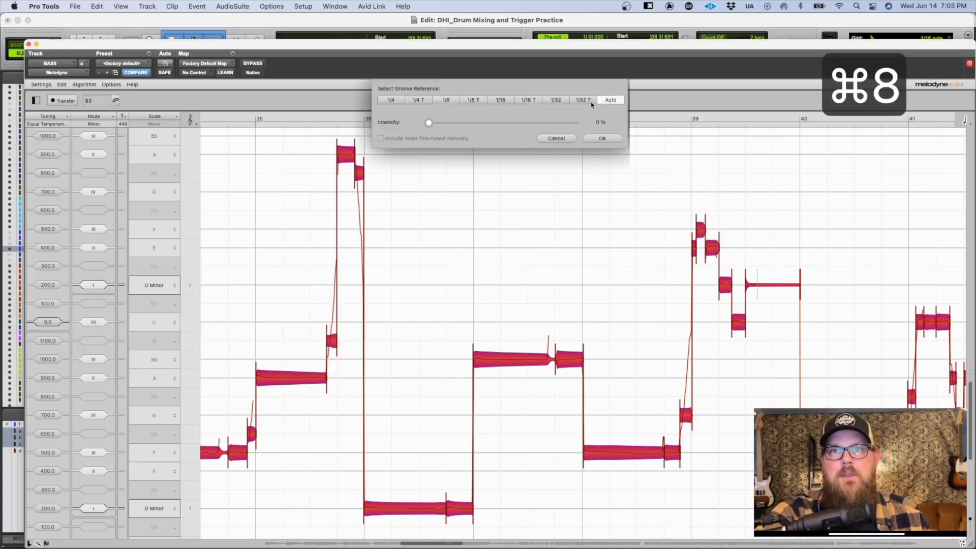
left_click(474, 101)
left_click(528, 100)
left_click(491, 100)
left_click(440, 100)
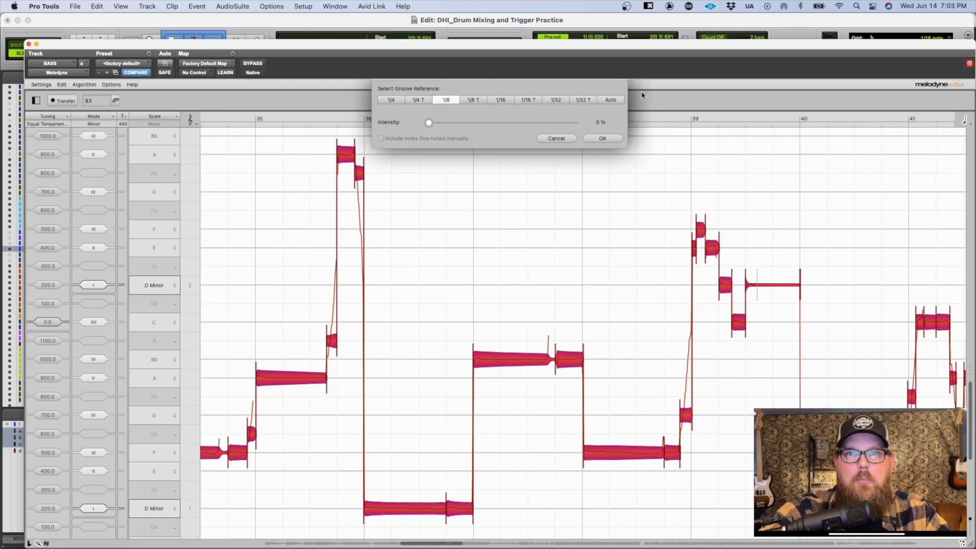
left_click(611, 100)
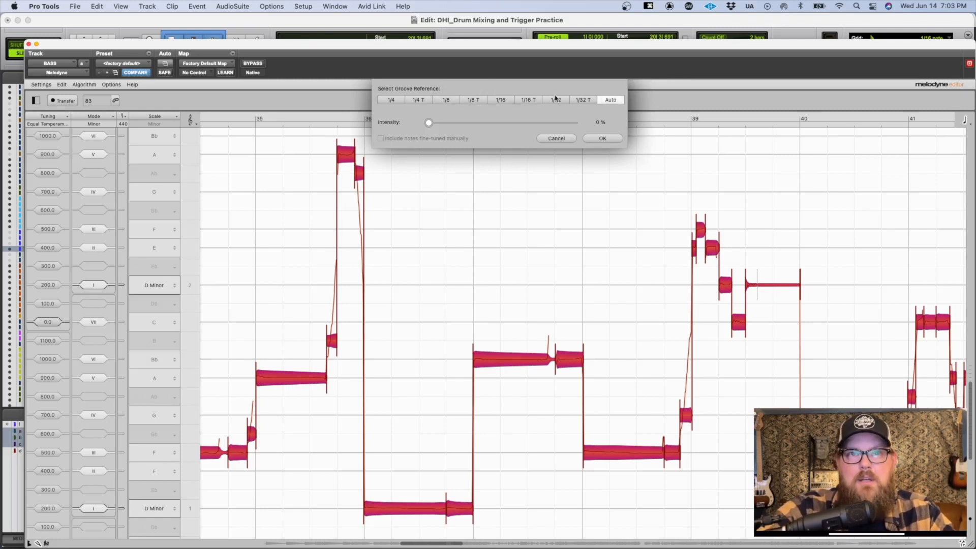
left_click_drag(432, 127, 533, 137)
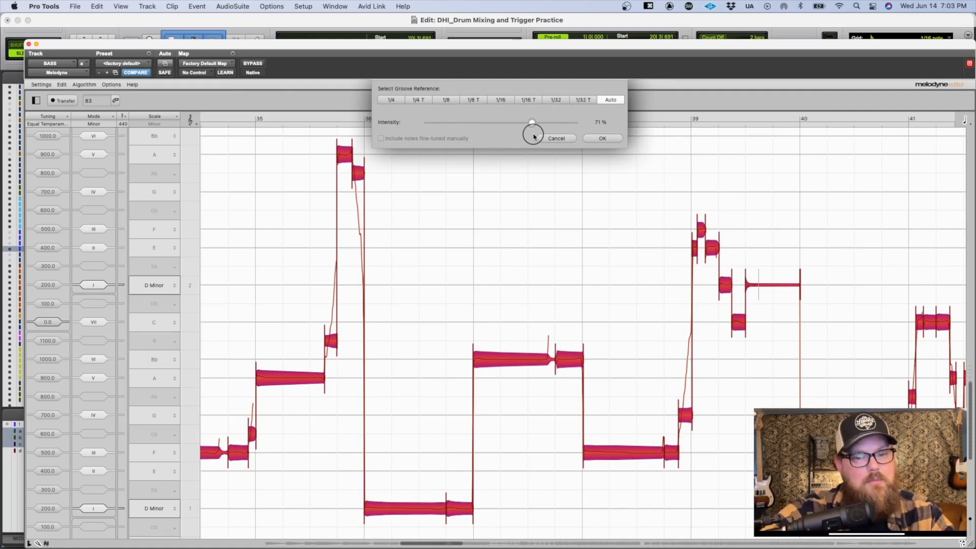
left_click_drag(534, 137, 561, 130)
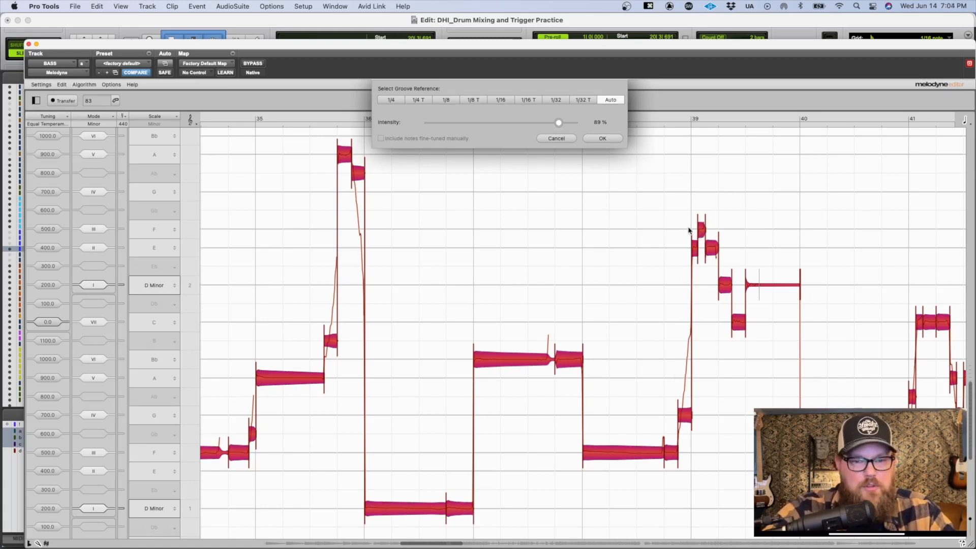
left_click(599, 139)
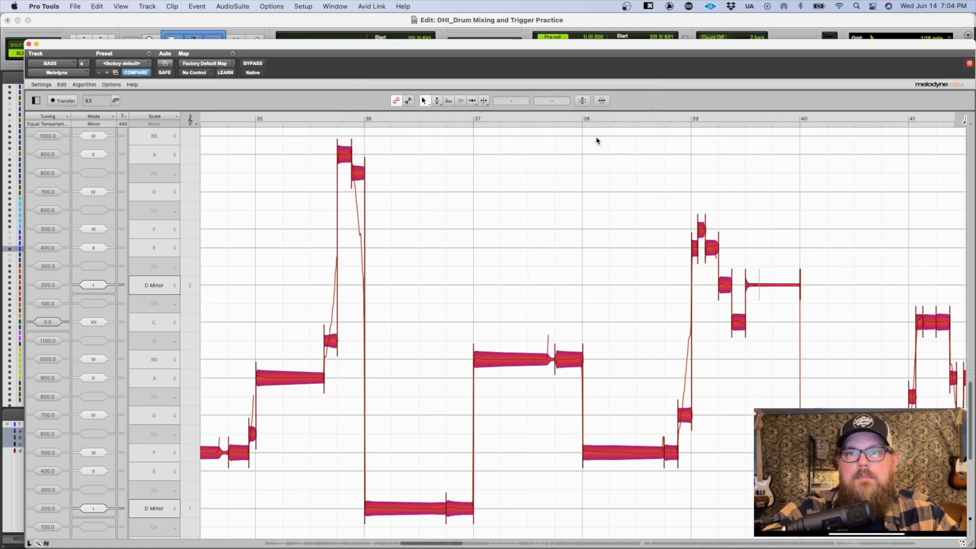
Step: Replace the all-notes selection with only the slide notes leading into bars 21, 23, 25 and 26
scroll(401, 265, "left", 15)
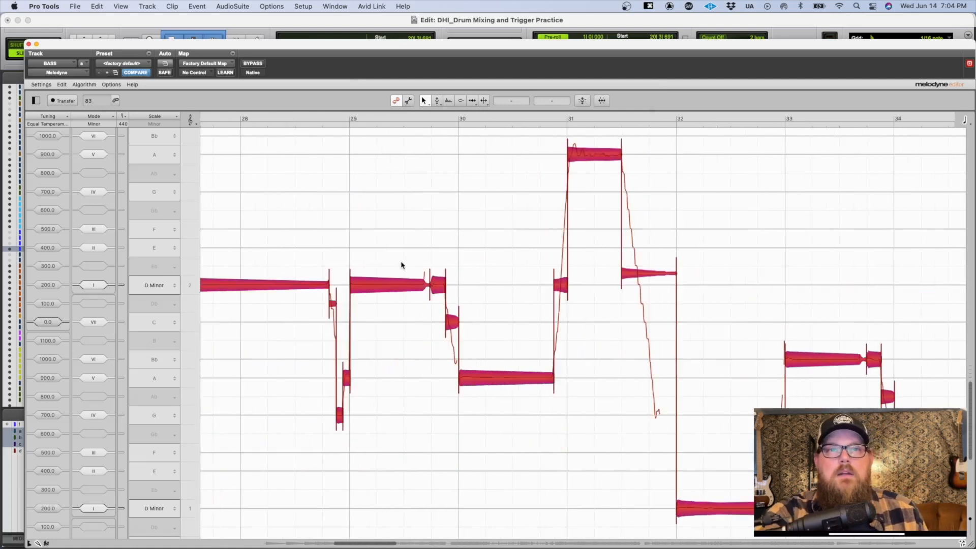
scroll(401, 264, "left", 2)
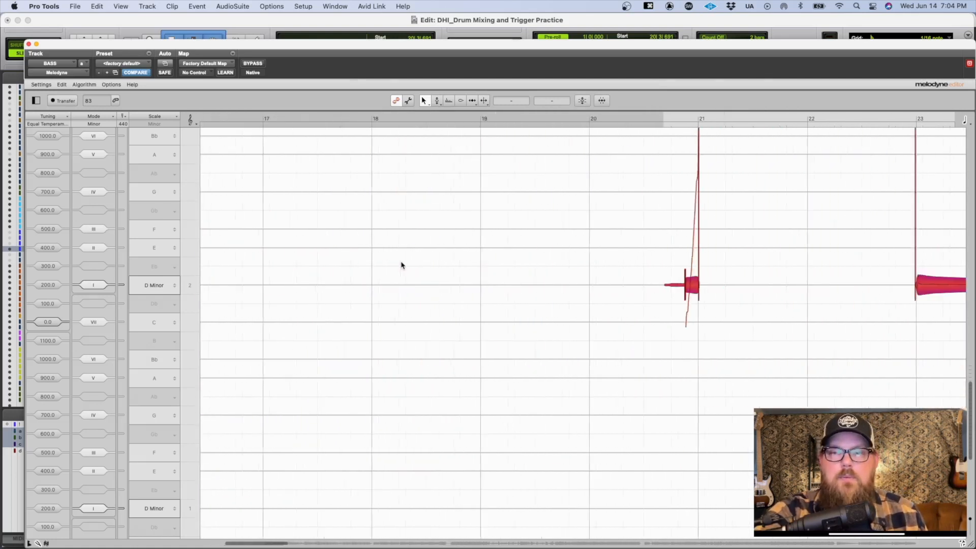
scroll(401, 265, "right", 3)
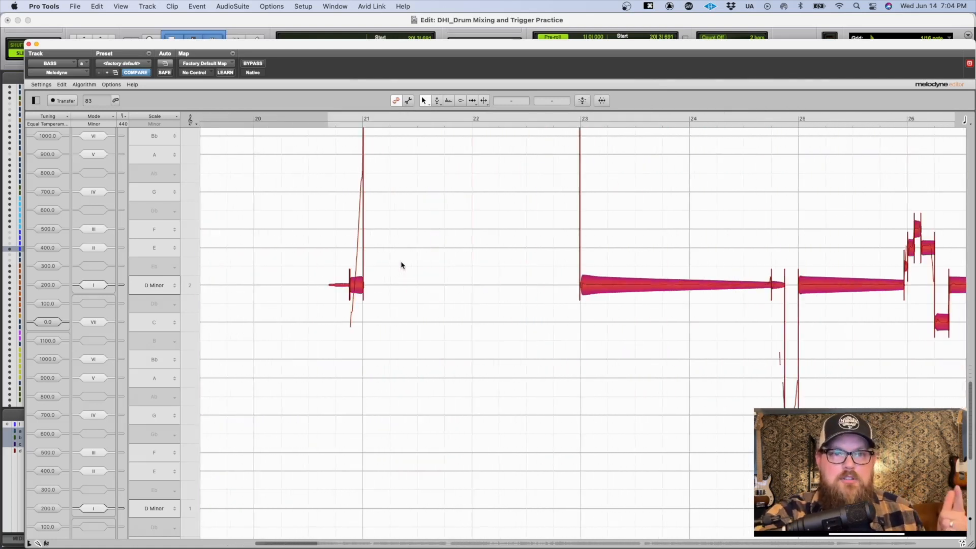
scroll(400, 264, "up", 5)
scroll(401, 265, "down", 1)
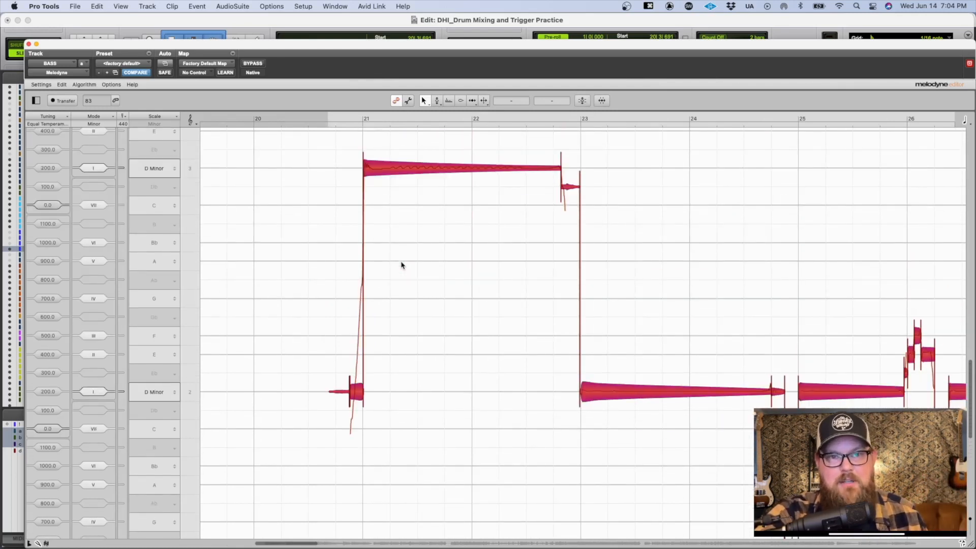
left_click(401, 265)
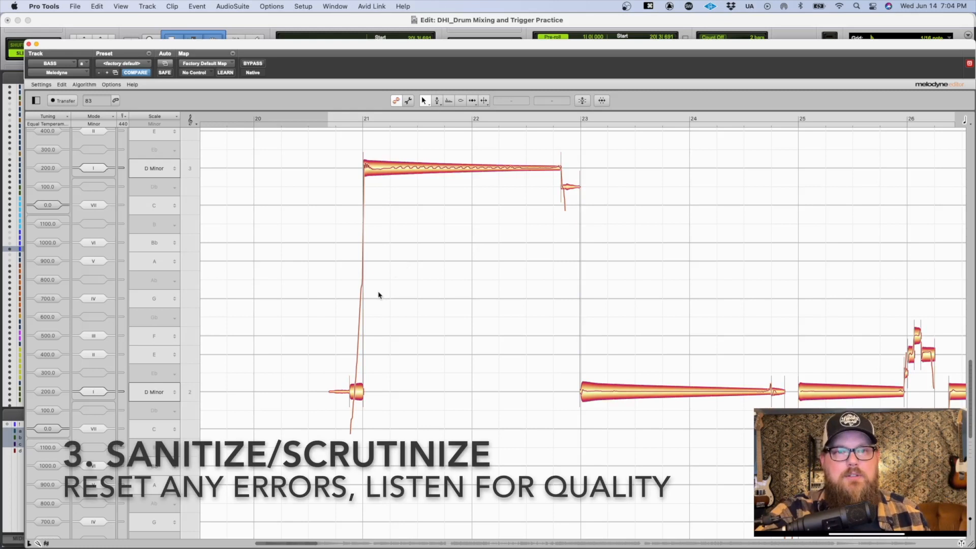
left_click_drag(320, 249, 409, 407)
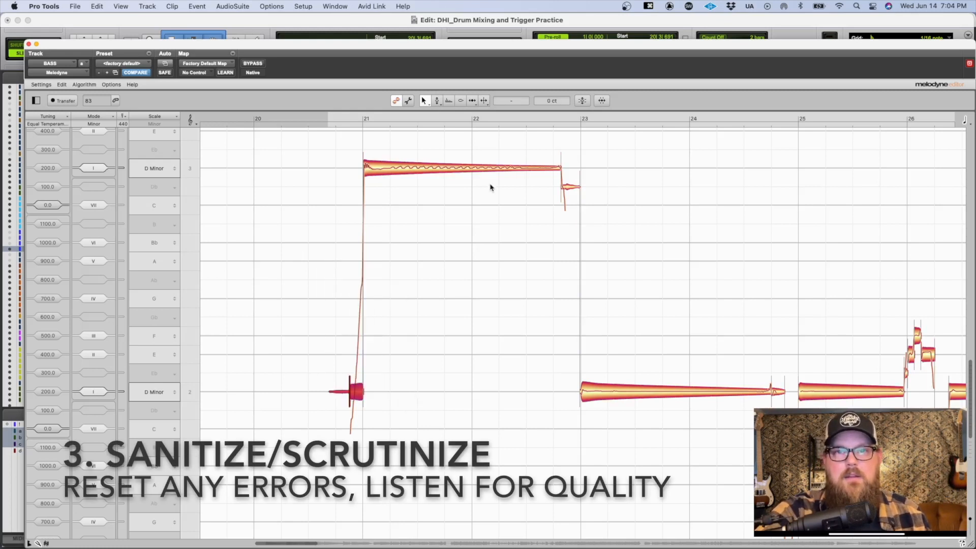
scroll(682, 284, "down", 3)
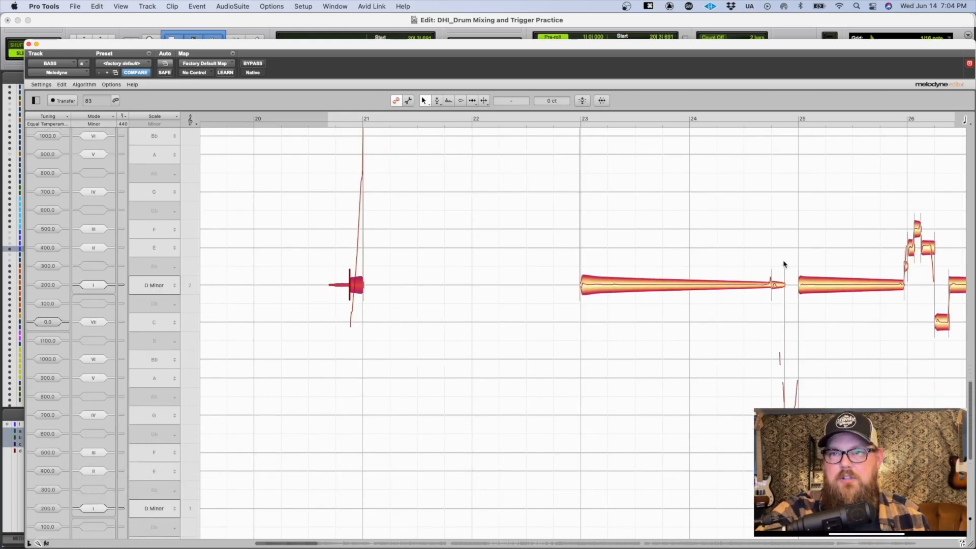
left_click_drag(778, 260, 793, 424)
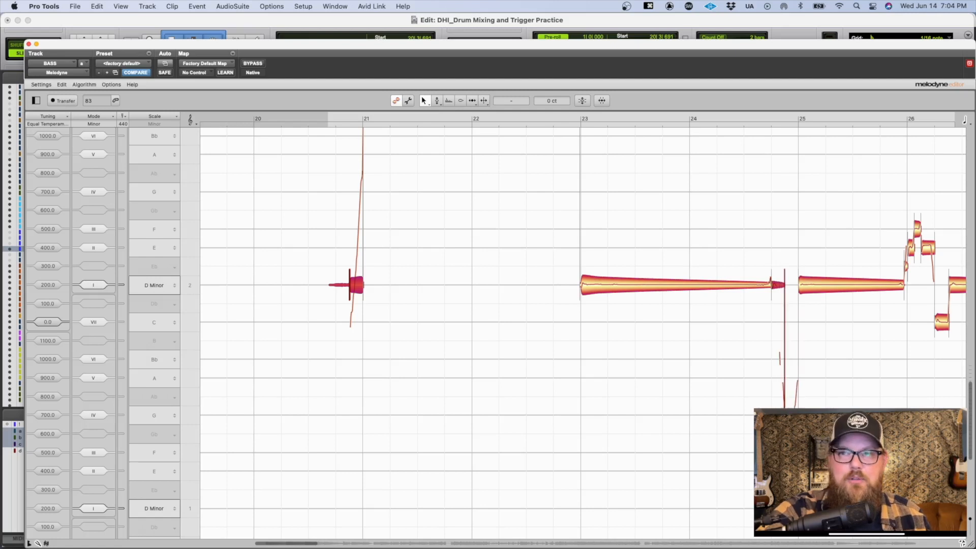
scroll(793, 338, "right", 2)
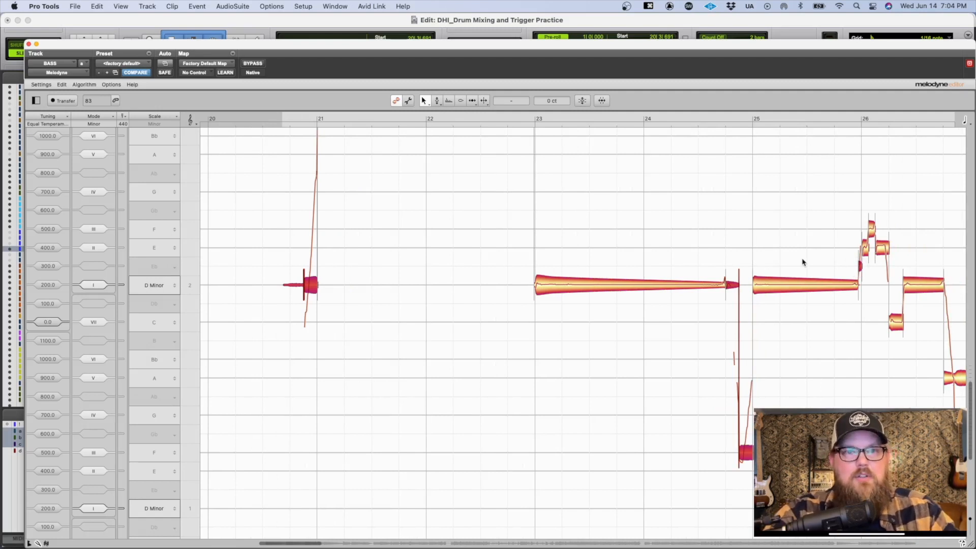
scroll(598, 219, "up", 3)
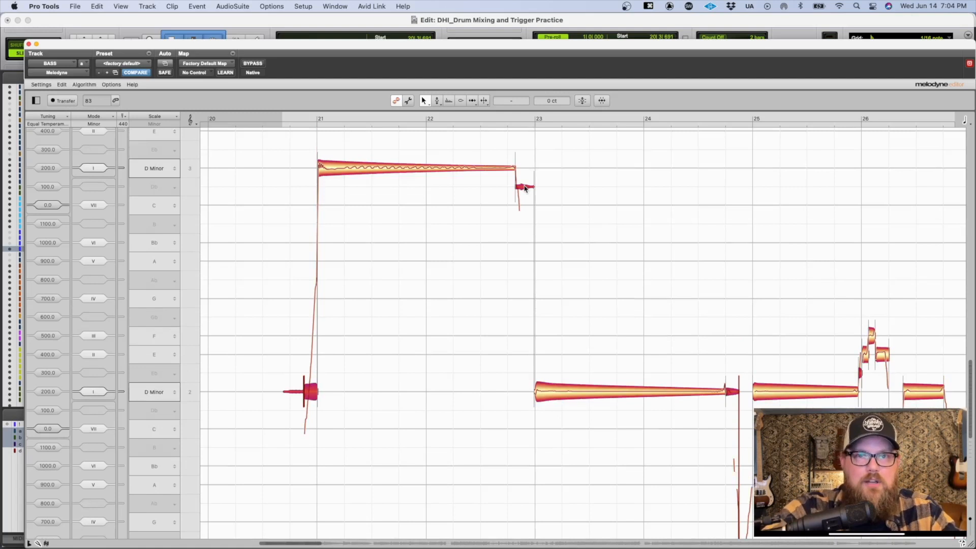
Step: Reset all pitch changes on the selected slide notes
right_click(525, 188)
mouse_move(561, 128)
mouse_move(599, 128)
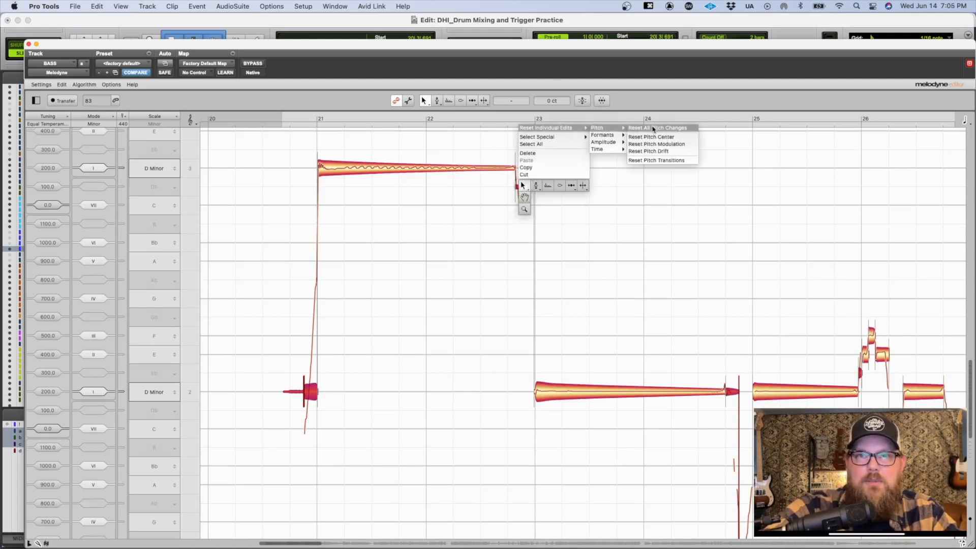
left_click(591, 237)
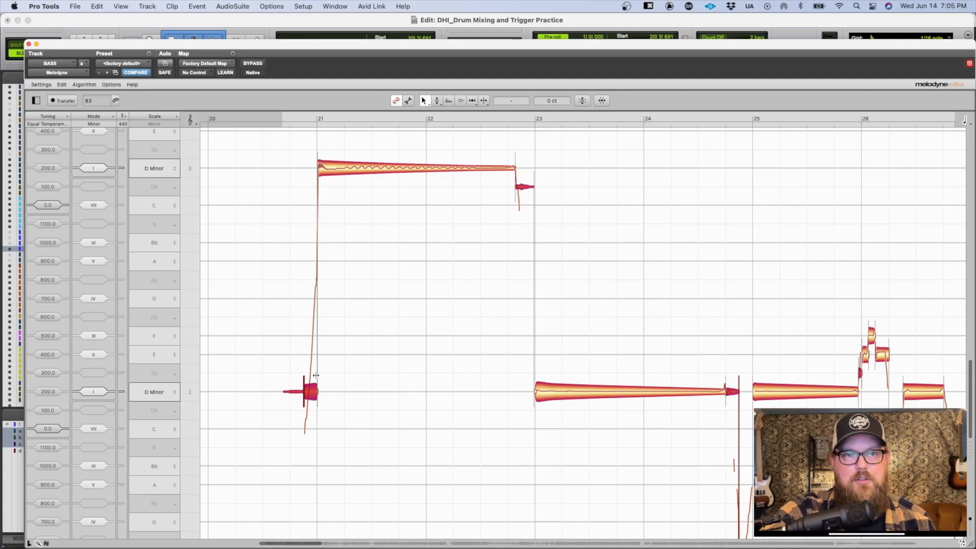
key("q")
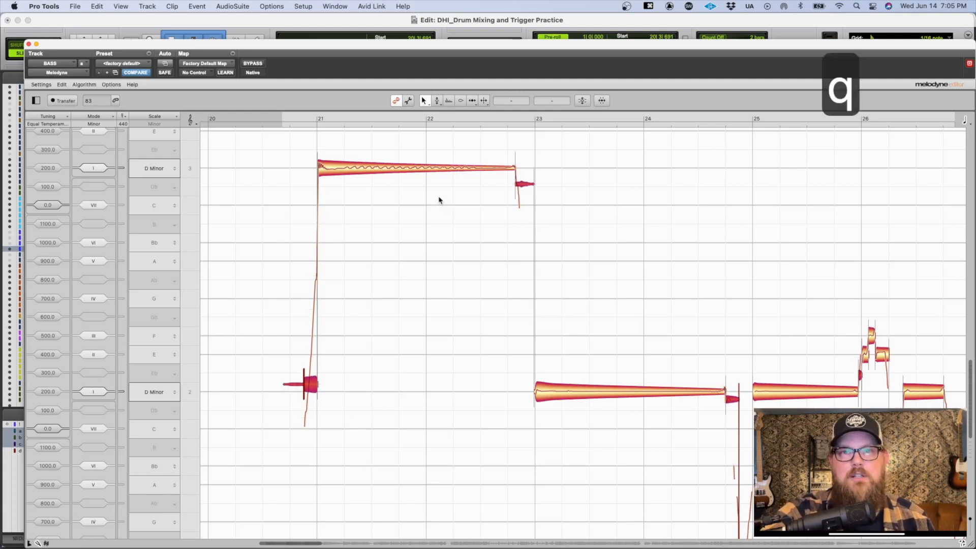
key("super+z")
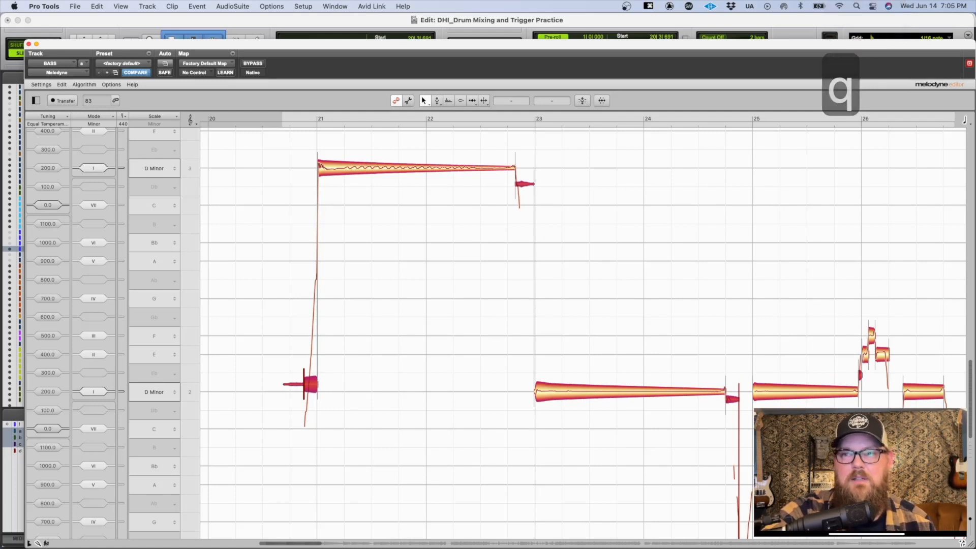
key("q")
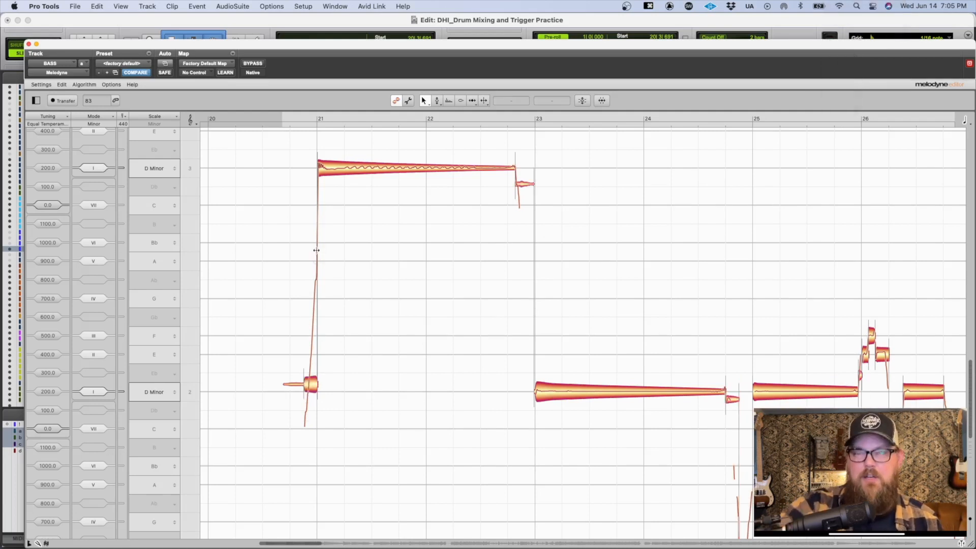
Step: Play the session from bar 21 and arrange the Melodyne window to follow the notes around bars 23 to 26
left_click_drag(264, 46, 264, 71)
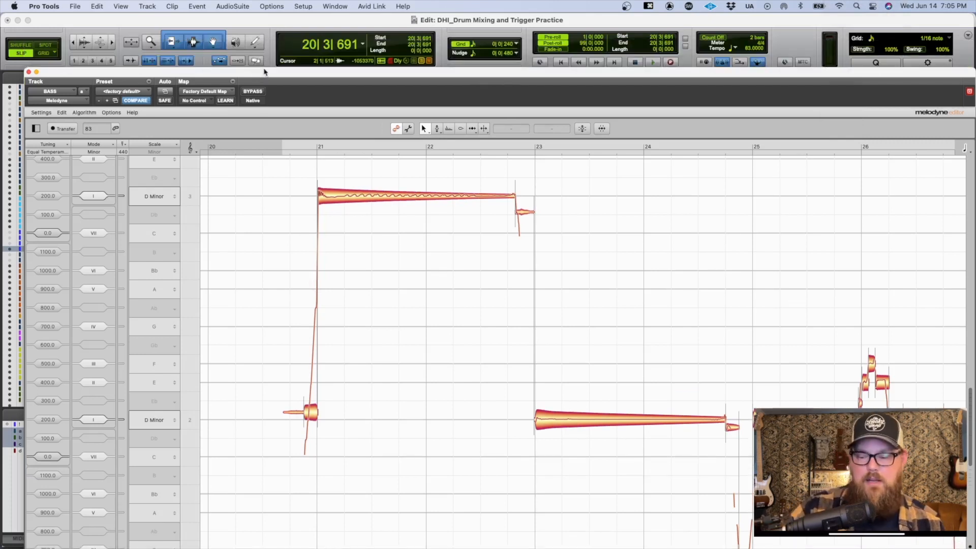
key("KP_Multiply")
type("21")
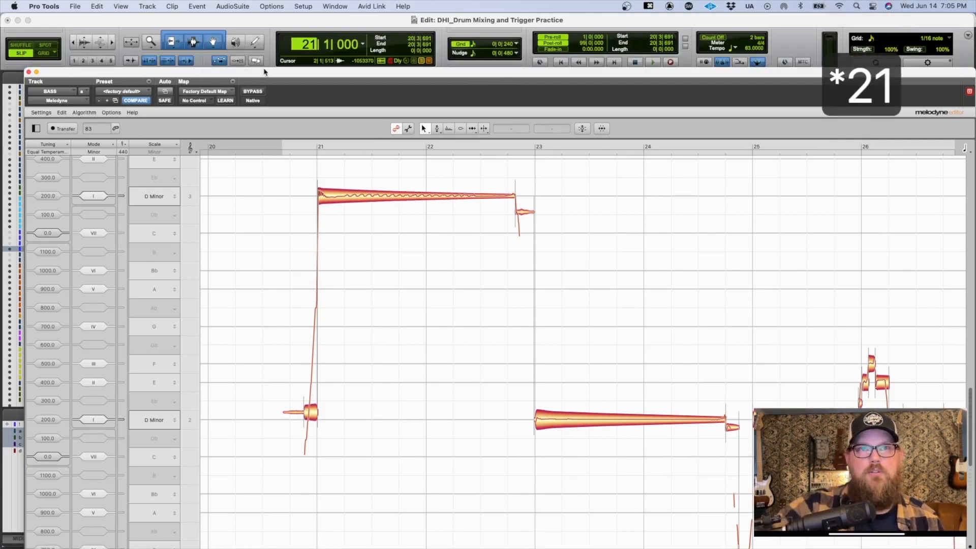
key("Return")
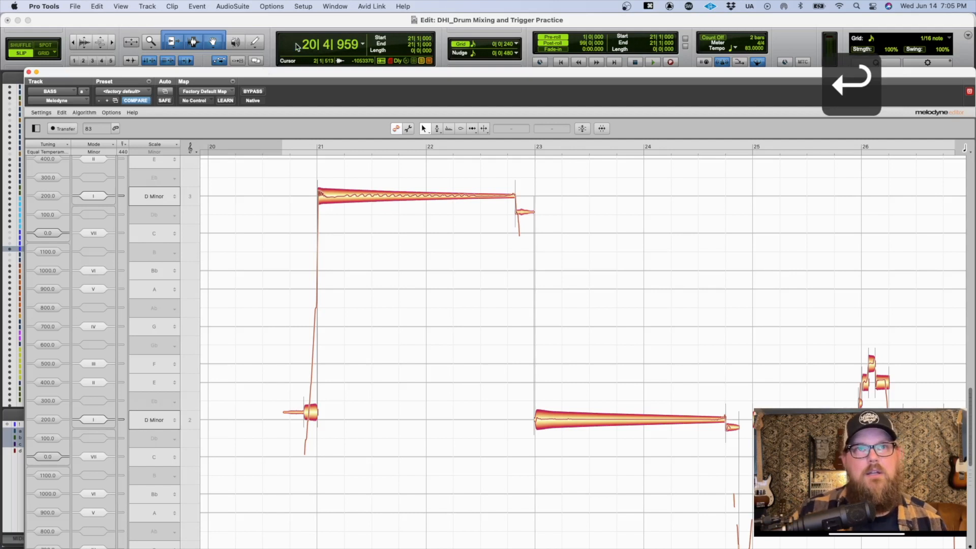
key("space")
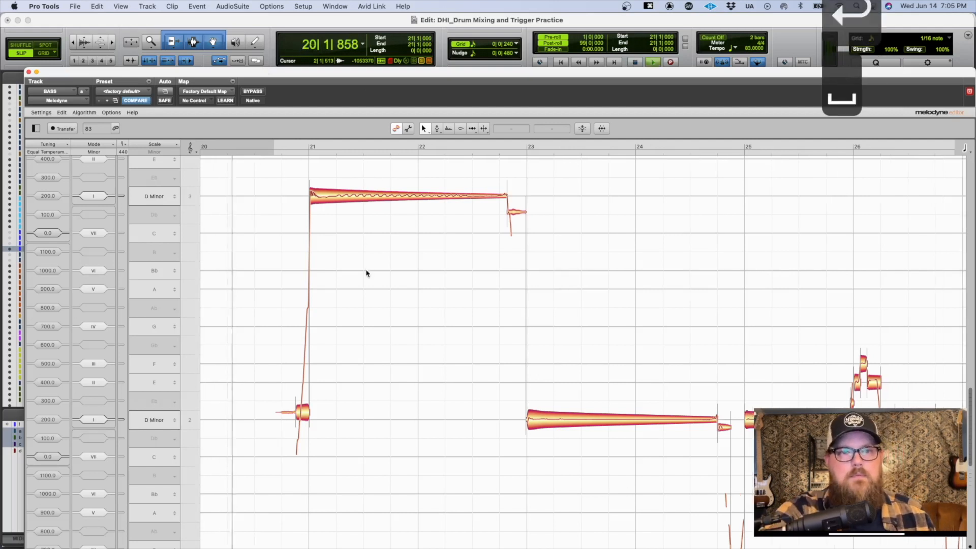
left_click_drag(334, 76, 313, 22)
left_click_drag(432, 301, 438, 235)
left_click_drag(501, 247, 348, 220)
Step: Reset the pitch changes on the slide notes at the ends of bars 24, 26 and 28
left_click_drag(545, 262, 583, 444)
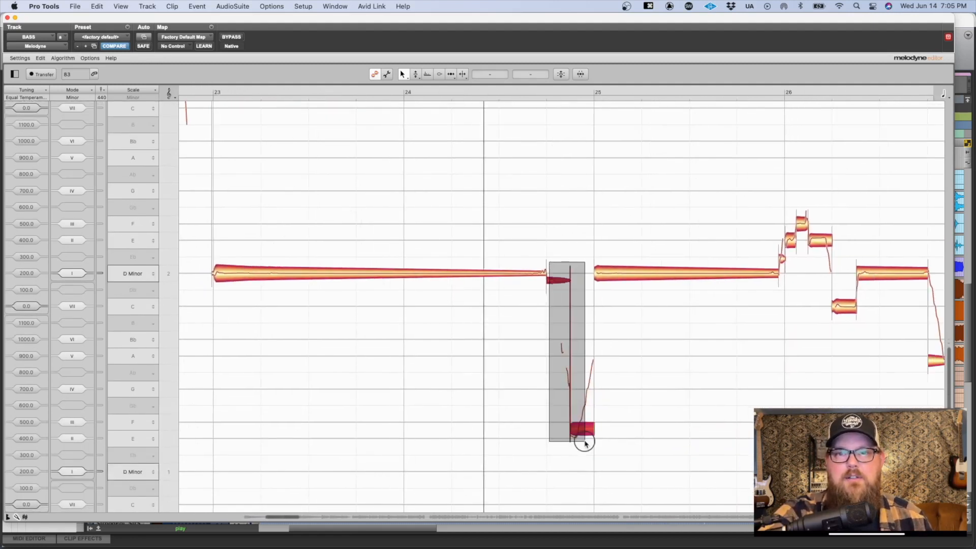
key("q")
left_click_drag(606, 320, 693, 399)
key("q")
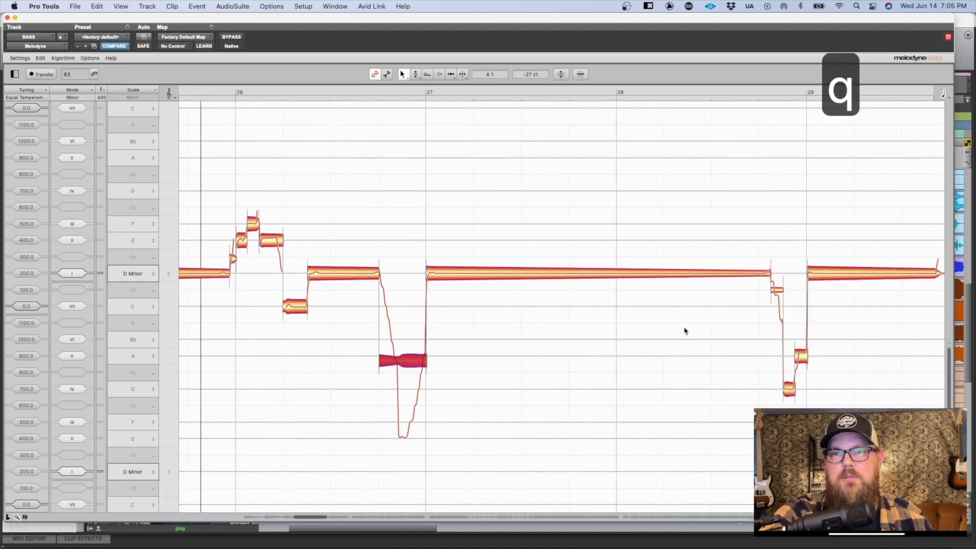
left_click_drag(746, 288, 802, 307)
key("q")
left_click(800, 357)
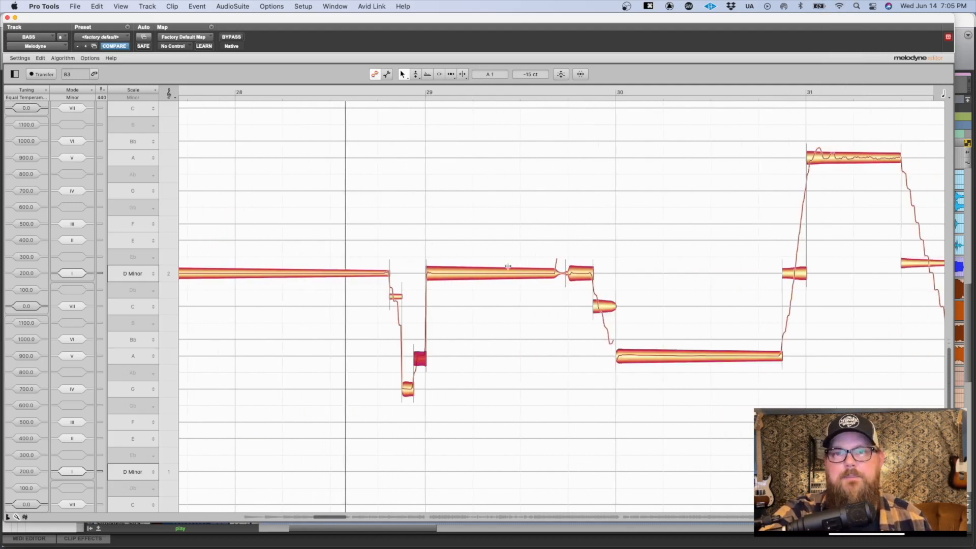
Step: Reset the pitch changes on the slide notes at the ends of bars 29, 30, 31 and 32
left_click_drag(553, 292, 641, 326)
key("q")
left_click_drag(745, 246, 926, 297)
key("q")
left_click_drag(761, 371, 823, 409)
key("q")
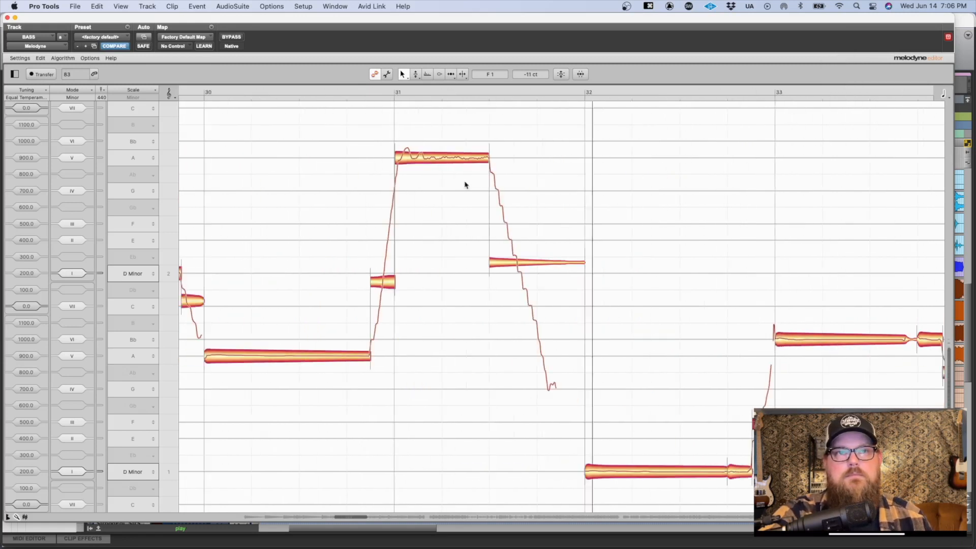
Step: Stop playback and set the pitch drift of the high A note in bar 31 to about -39%
key("space")
key("2")
key("2")
key("2")
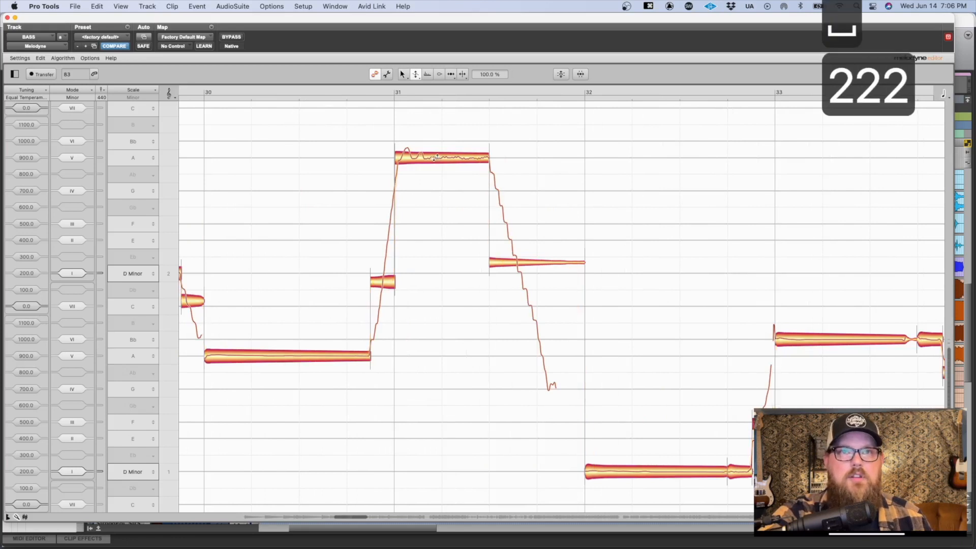
left_click(429, 175)
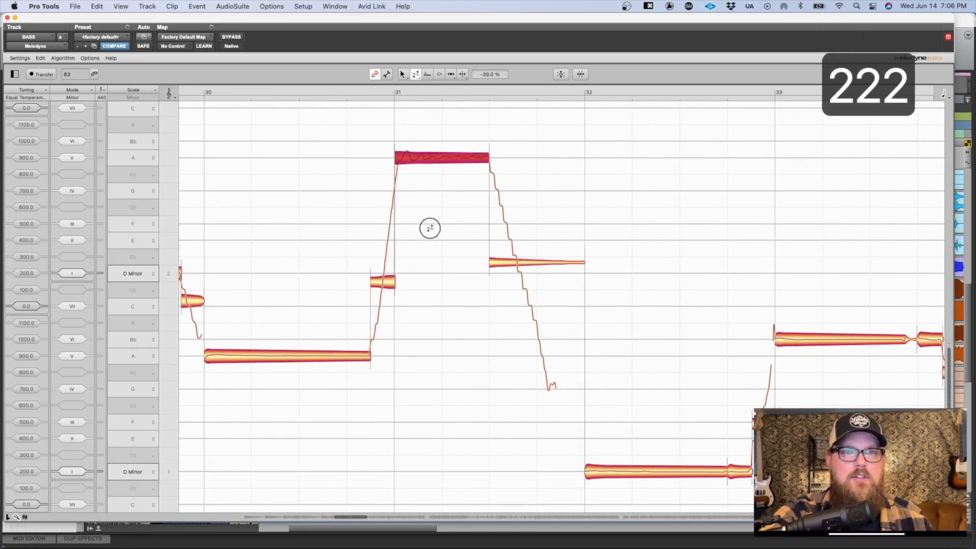
Step: Lengthen the high A note in bar 31 by moving its end slightly later, and play back the result
key("1")
left_click_drag(485, 158, 500, 163)
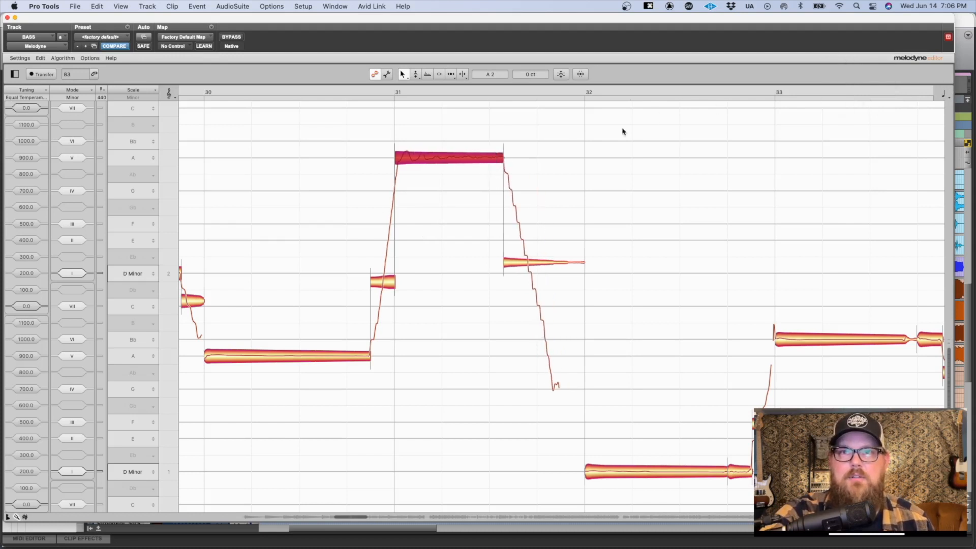
left_click_drag(499, 155, 505, 157)
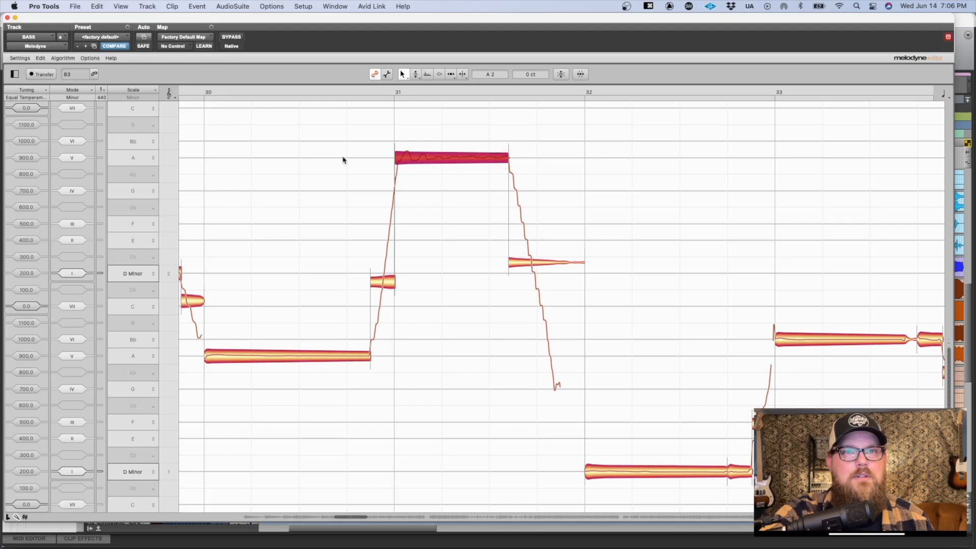
key("space")
key("space")
key("space")
left_click(328, 164)
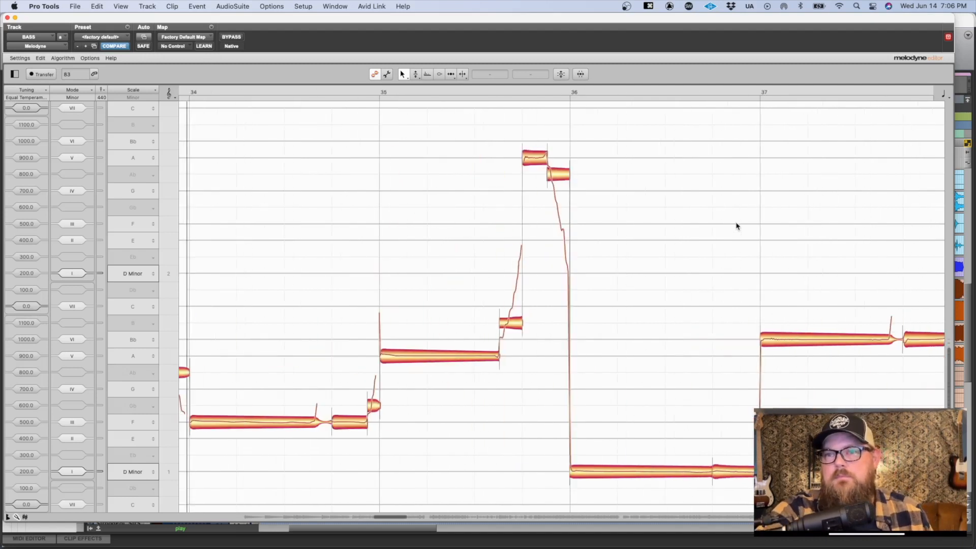
Step: Reset the pitch changes on the slide note leading into bar 34
scroll(446, 376, "left", 3)
left_click(285, 366)
key("q")
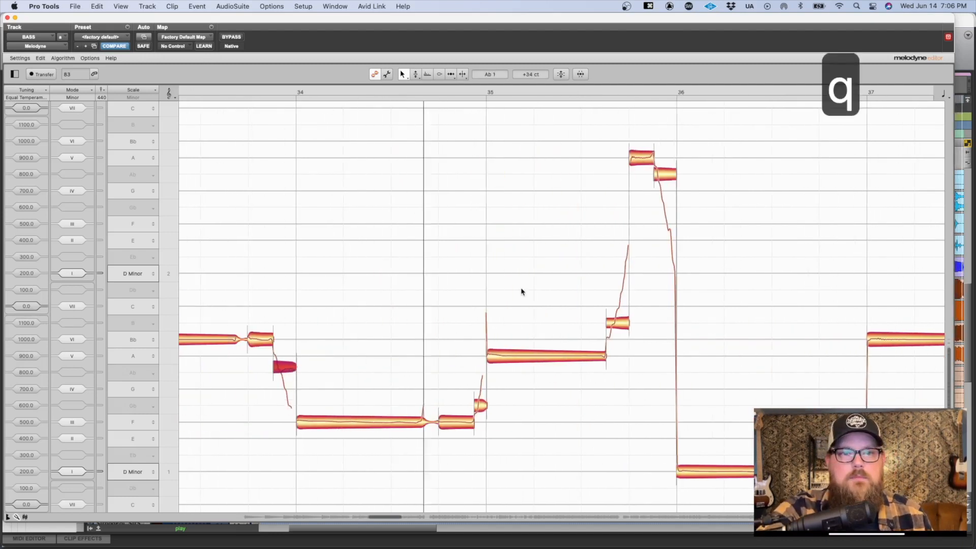
Step: Reset the pitch changes on the slide notes just before and just after the high A late in bar 35
left_click_drag(590, 298, 654, 340)
key("q")
left_click_drag(679, 156, 655, 197)
key("q")
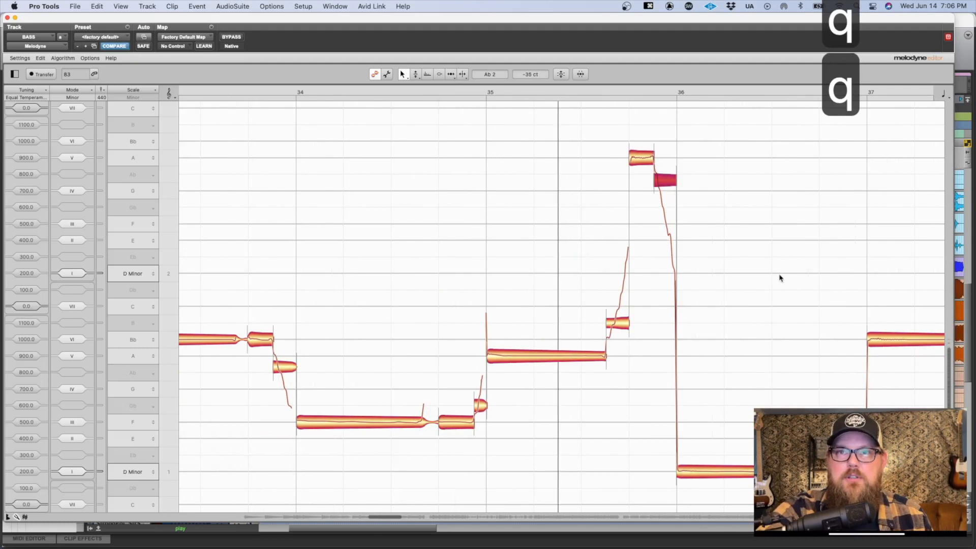
scroll(777, 292, "right", 1)
scroll(776, 293, "right", 5)
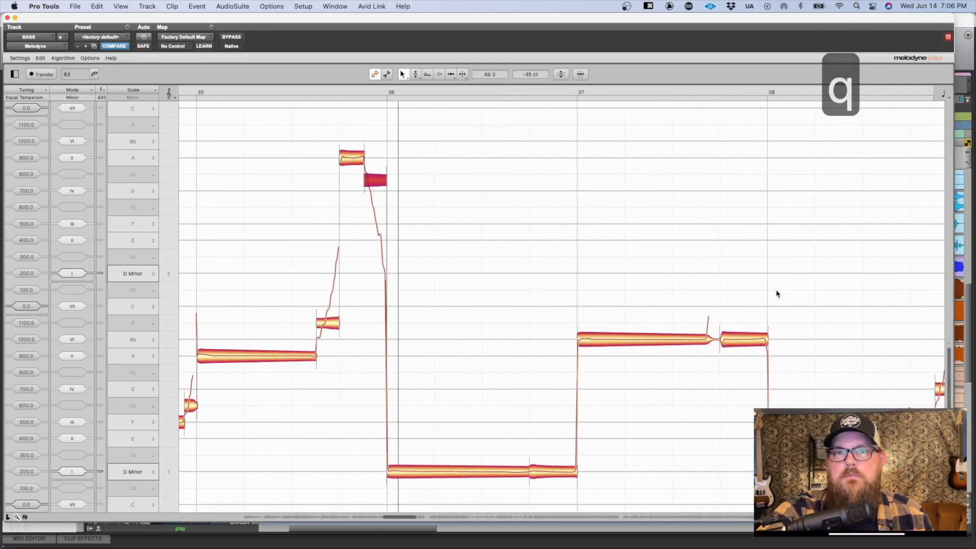
Step: Reset the pitch changes on the slide note leading into bar 39 and the decaying D note within bar 39
scroll(776, 293, "down", 3)
scroll(776, 294, "right", 6)
scroll(787, 174, "up", 2)
left_click_drag(606, 261, 681, 319)
key("q")
left_click_drag(764, 174, 790, 223)
key("q")
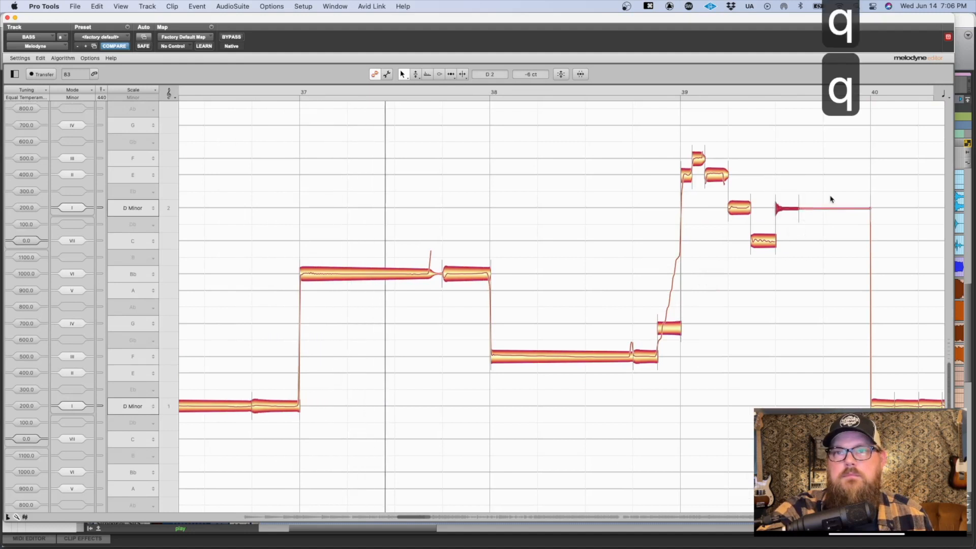
Step: Reset the pitch changes on the two rising slide notes in bar 40 and the slide note starting bar 41, and stop playback
scroll(783, 255, "right", 3)
left_click_drag(799, 365, 826, 385)
key("q")
scroll(826, 385, "right", 3)
left_click(712, 364)
key("q")
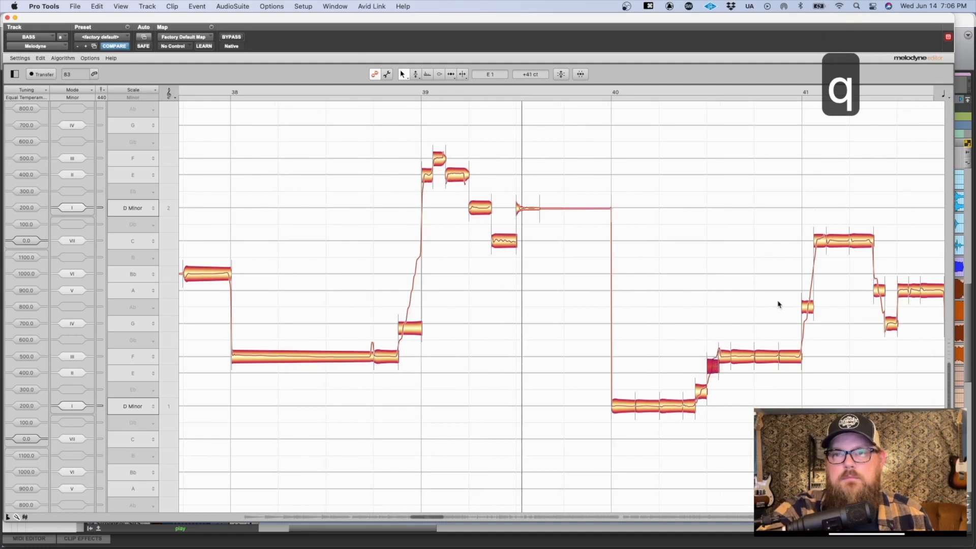
left_click_drag(777, 300, 818, 317)
key("q")
key("space")
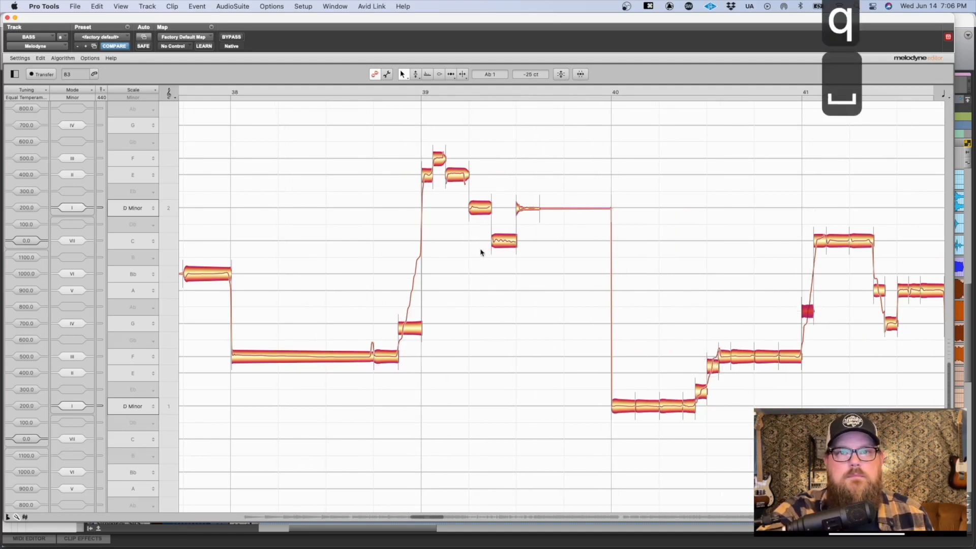
Step: Change the time grid setting, move the start of the C note in bar 39 slightly later, and play back the result
scroll(488, 254, "up", 3)
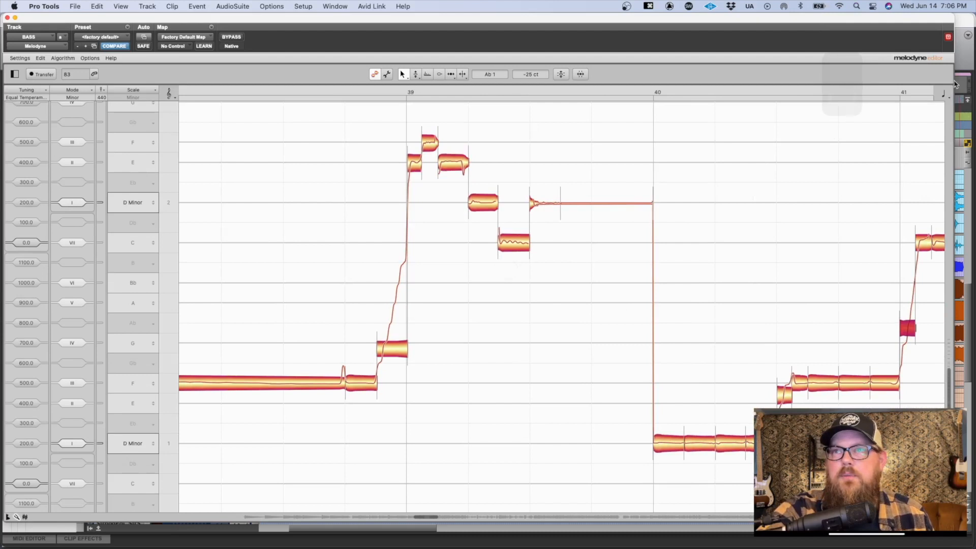
left_click(944, 95)
left_click(943, 109)
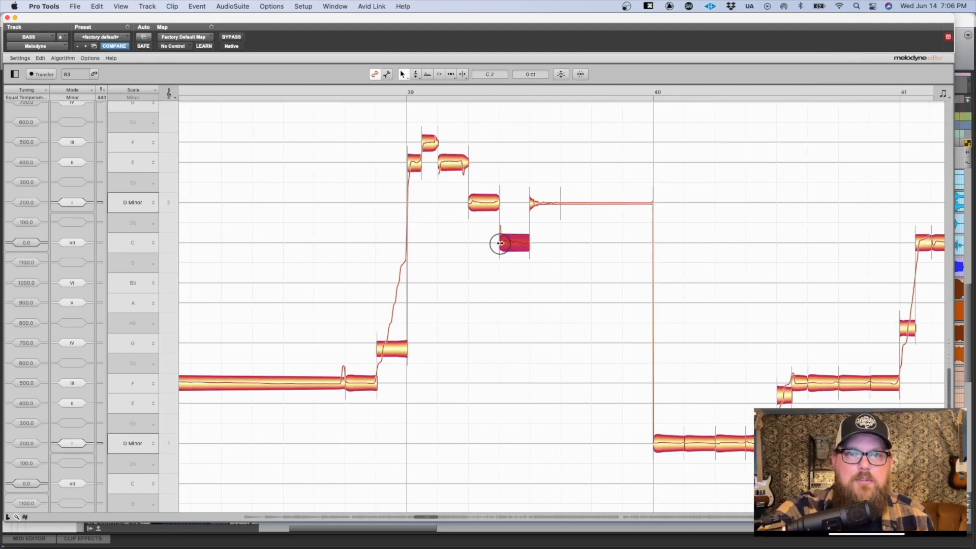
key("space")
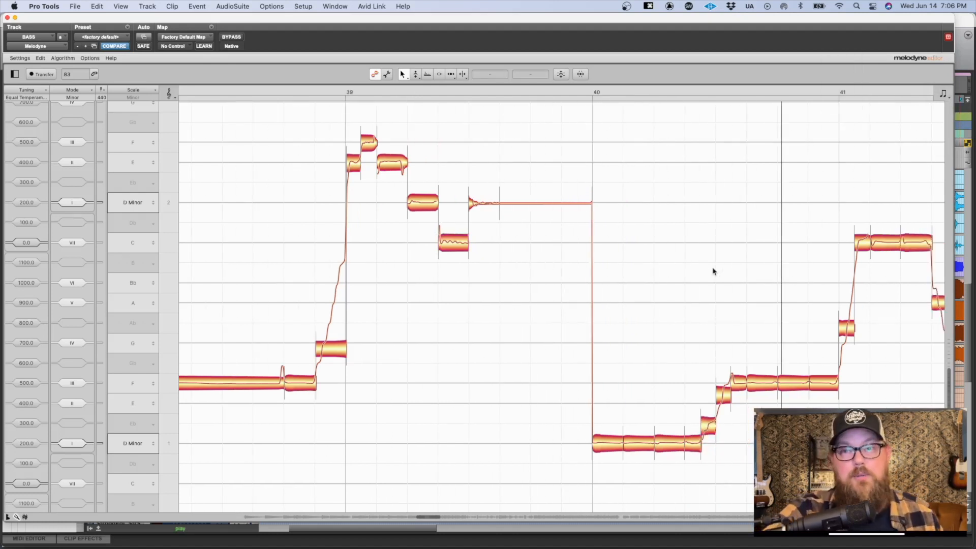
Step: Reset the pitch changes on the slide notes at the start, in the middle and at the end of bar 41
left_click(610, 316)
left_click_drag(609, 317, 610, 321)
key("q")
left_click_drag(534, 317, 490, 337)
key("q")
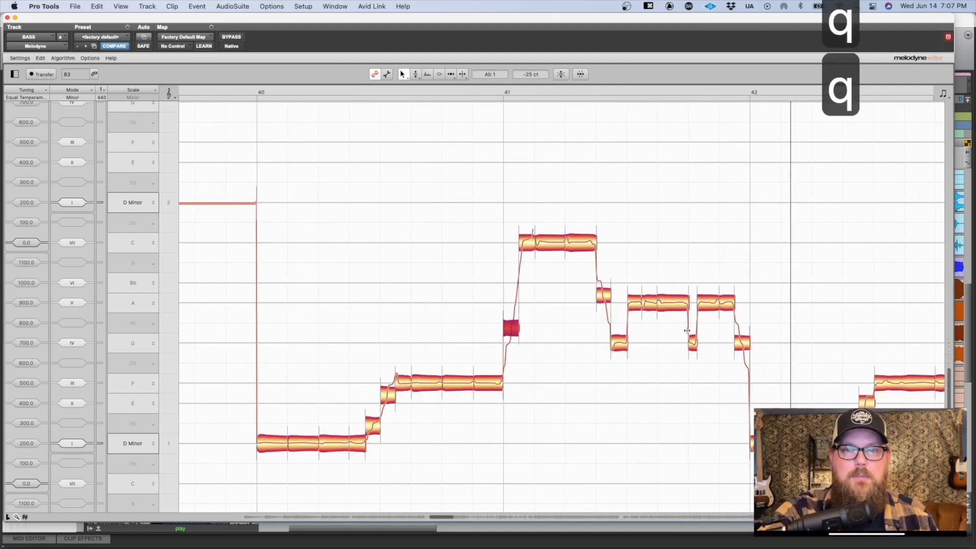
left_click_drag(723, 331, 752, 350)
key("q")
scroll(828, 297, "right", 5)
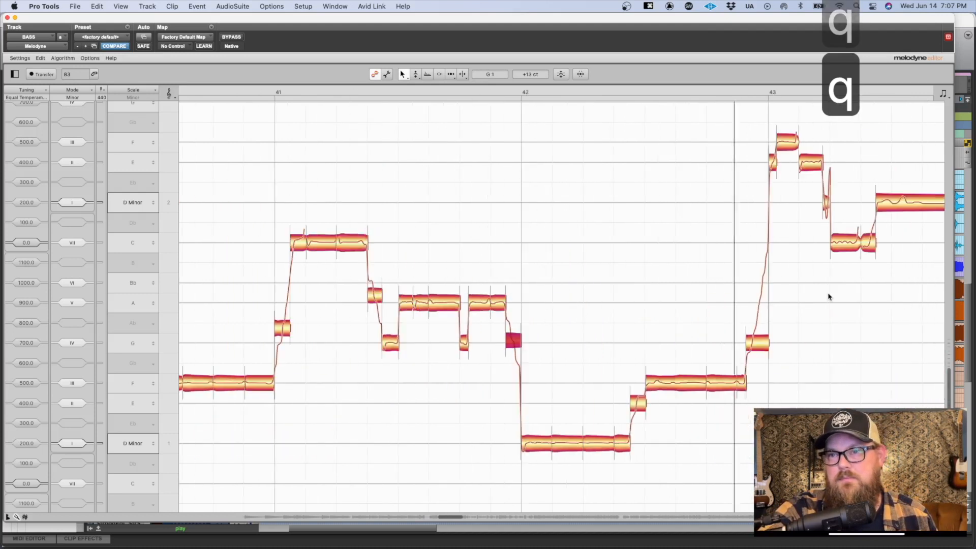
Step: Reset the pitch changes on the slide note in the middle of bar 42 and the one leading into bar 43
left_click_drag(605, 384, 631, 412)
key("q")
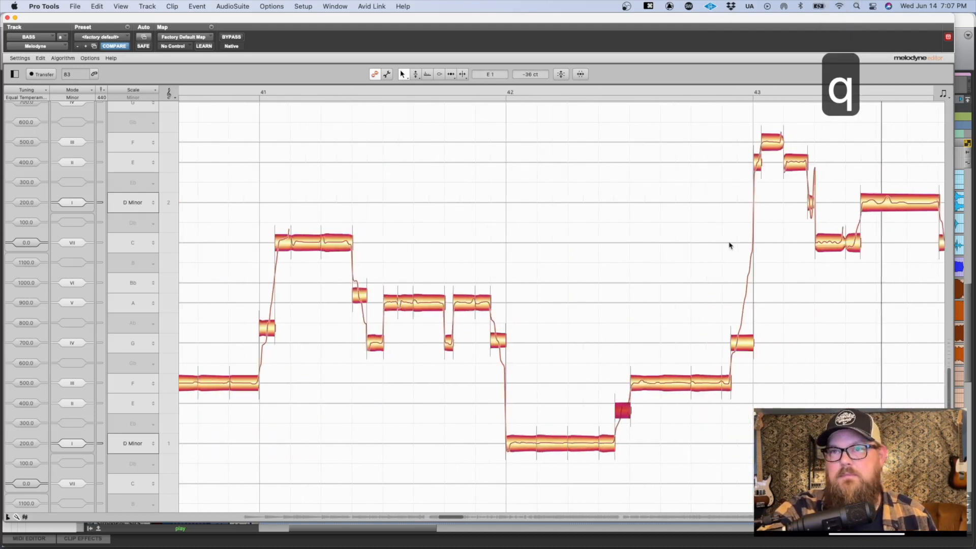
key("space")
left_click_drag(646, 205, 707, 356)
key("q")
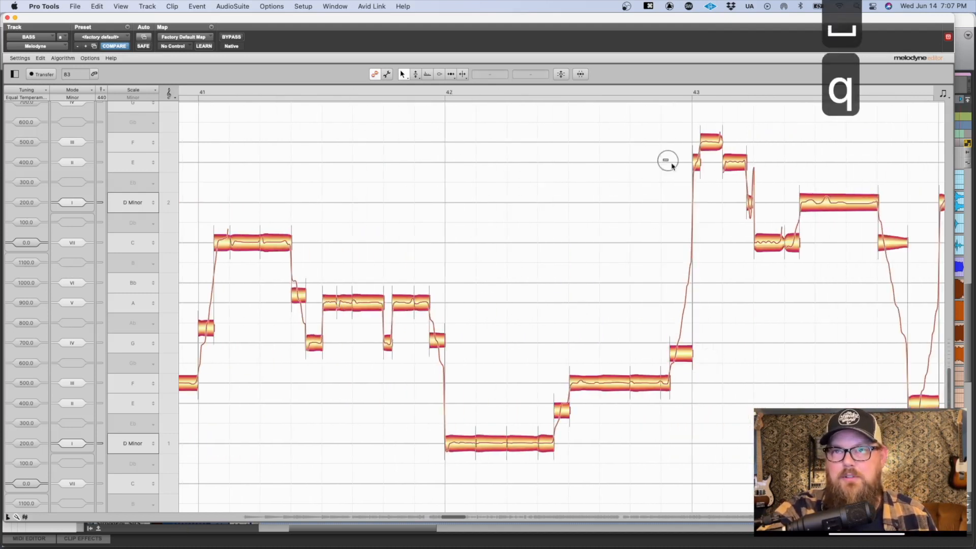
Step: Reset the pitch changes on the slide notes in bar 43, including the falling and rising ones before bar 44
left_click_drag(726, 172, 767, 203)
key("q")
scroll(770, 204, "right", 3)
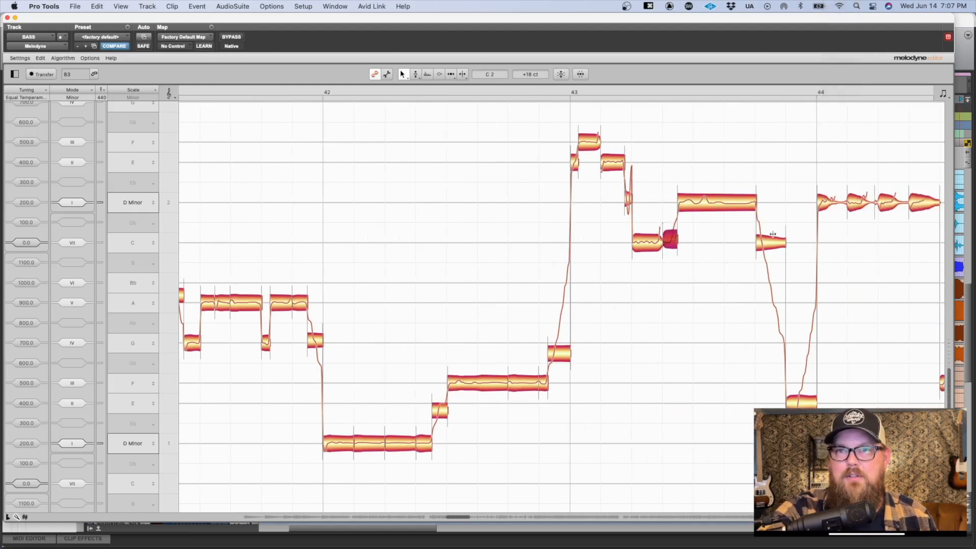
left_click_drag(774, 281, 808, 402)
key("q")
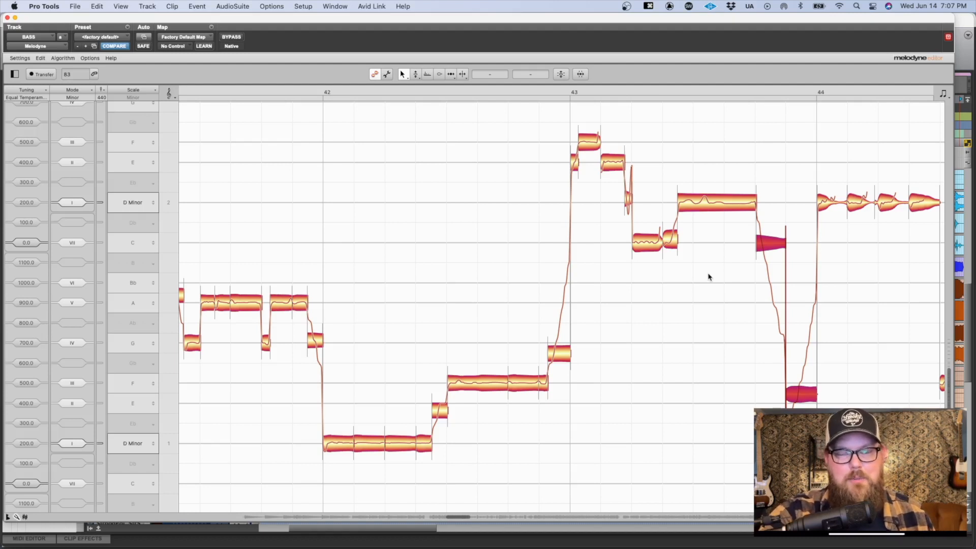
left_click(630, 198)
key("q")
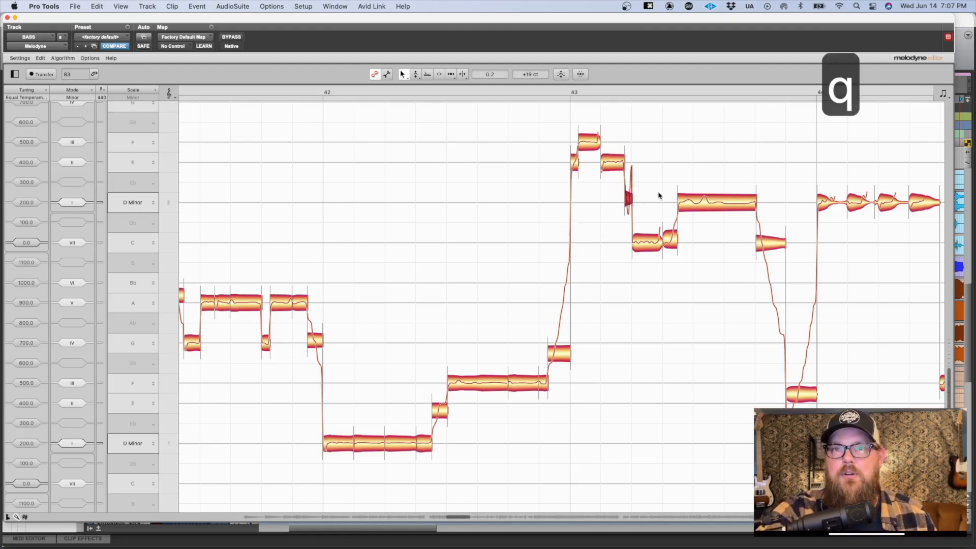
Step: Play back bar 43 and listen closely to the short slide from E down to C
scroll(659, 196, "right", 5)
scroll(659, 196, "right", 3)
key("space")
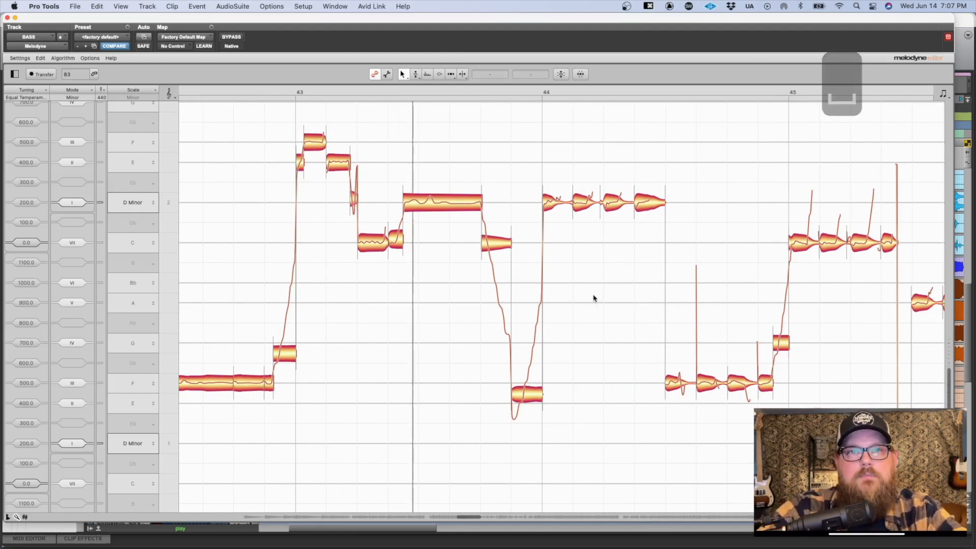
left_click(334, 220)
left_click_drag(334, 220, 395, 241)
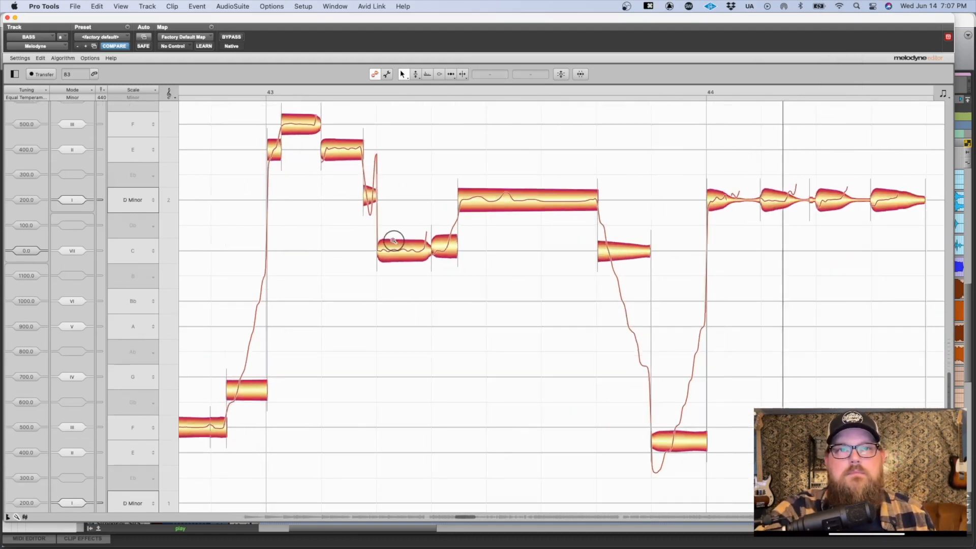
key("space")
key("space")
scroll(355, 179, "right", 5)
key("space")
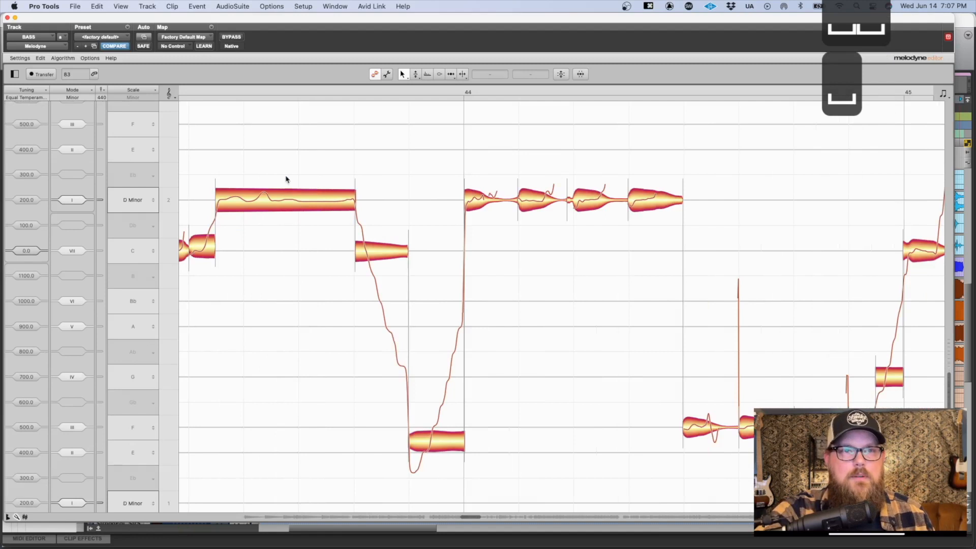
key("space")
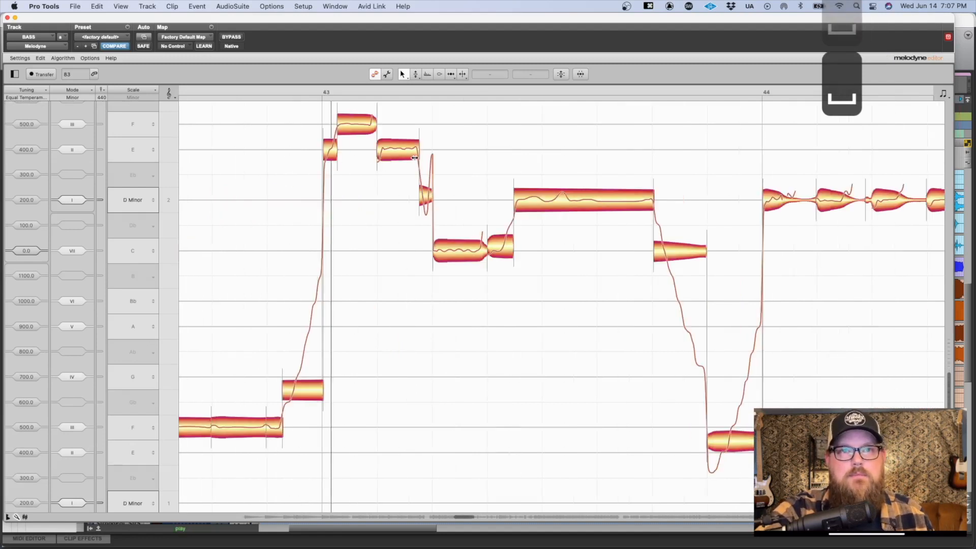
Step: Lengthen the short D slide note in bar 43 by starting it earlier and ending it slightly later, and play it back
key("space")
left_click(417, 198)
left_click(440, 254)
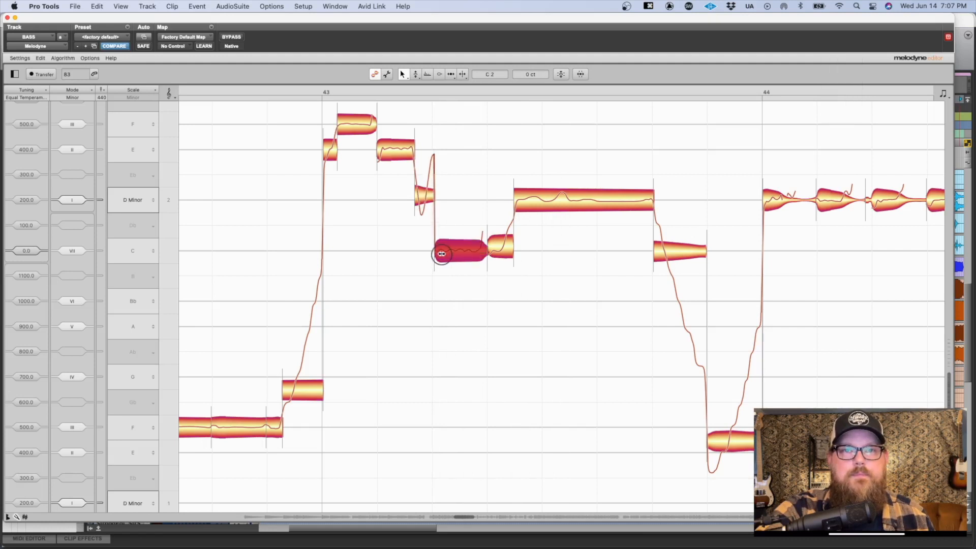
key("space")
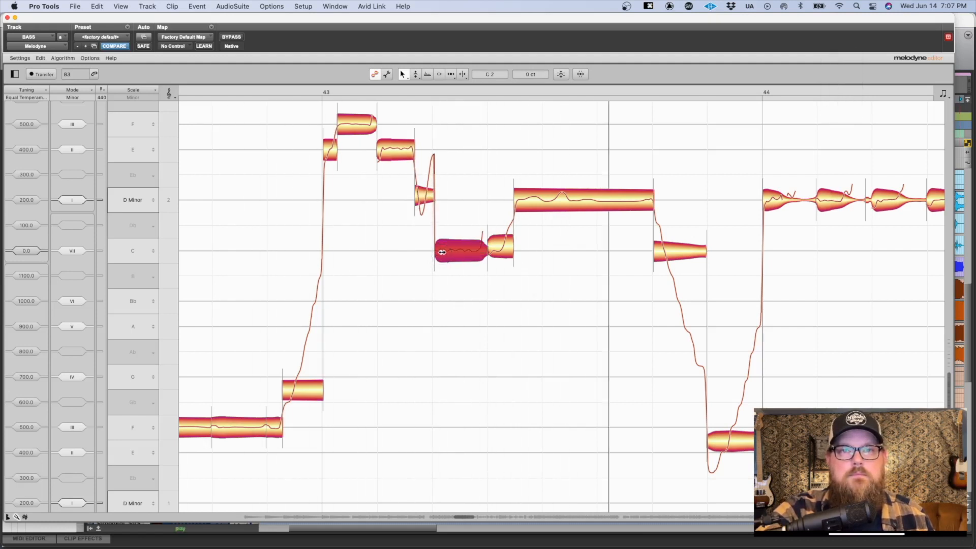
Step: Reset the pitch changes on the slide note leading into bar 45, the falling one in bar 46 and the one starting bar 47
left_click(474, 194)
left_click_drag(599, 309, 505, 237)
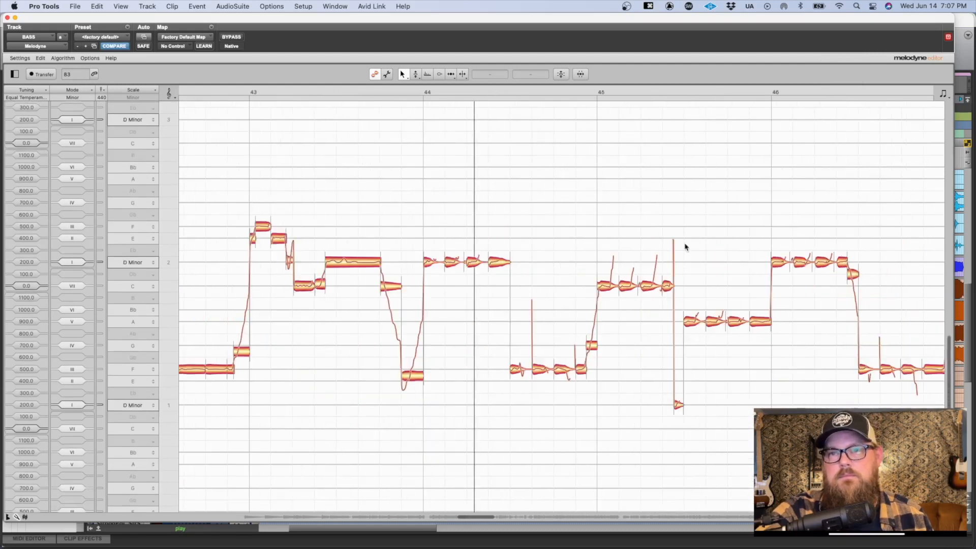
left_click_drag(545, 308, 610, 394)
left_click_drag(604, 358, 678, 396)
key("q")
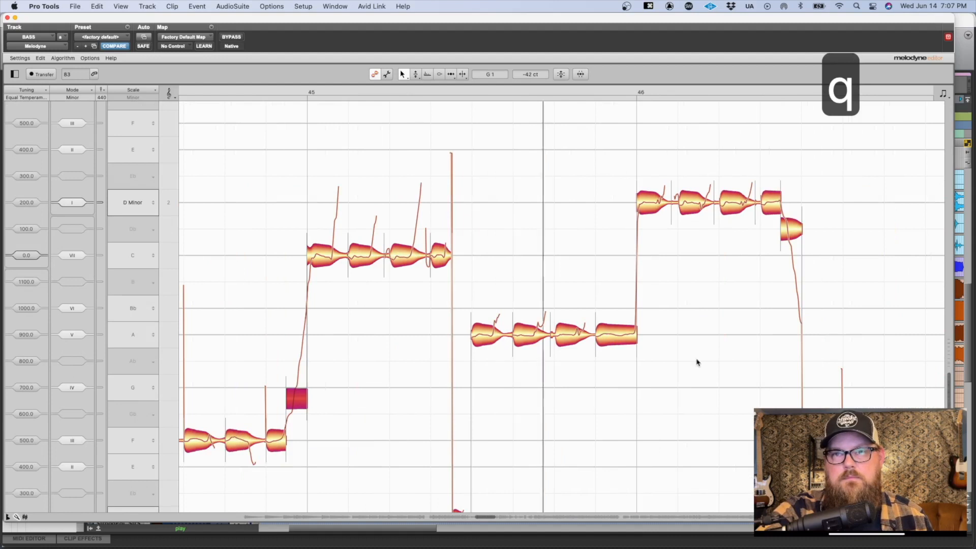
left_click_drag(757, 229, 809, 232)
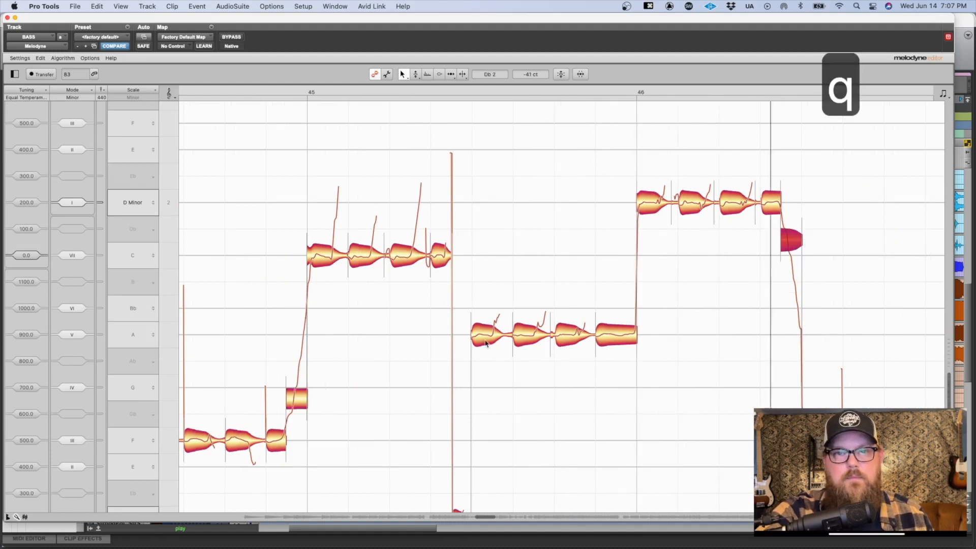
left_click_drag(700, 334, 740, 377)
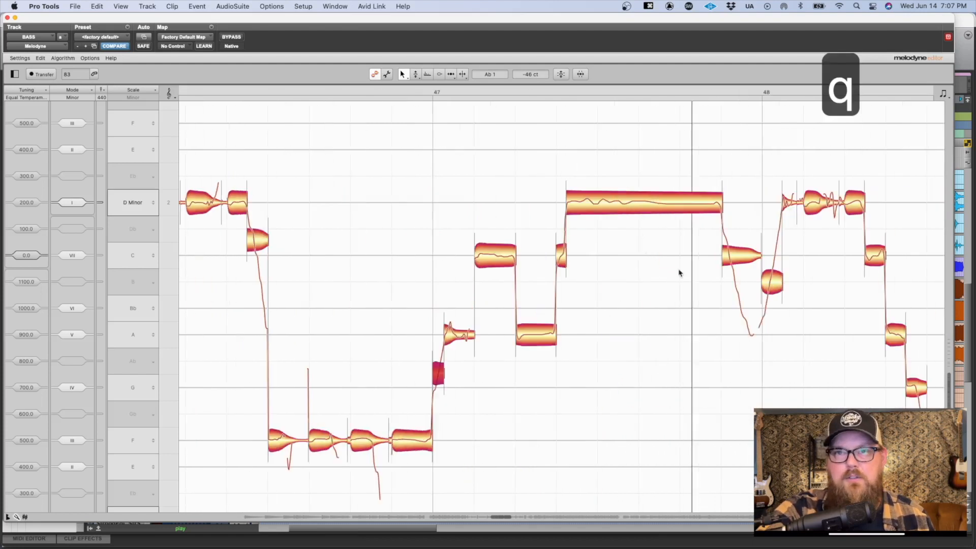
Step: Reset the pitch changes on the falling slide at the end of bar 47 and the rising slide starting bar 48
left_click_drag(595, 238, 716, 326)
key("q")
left_click(519, 256)
scroll(684, 251, "left", 1)
scroll(682, 251, "left", 3)
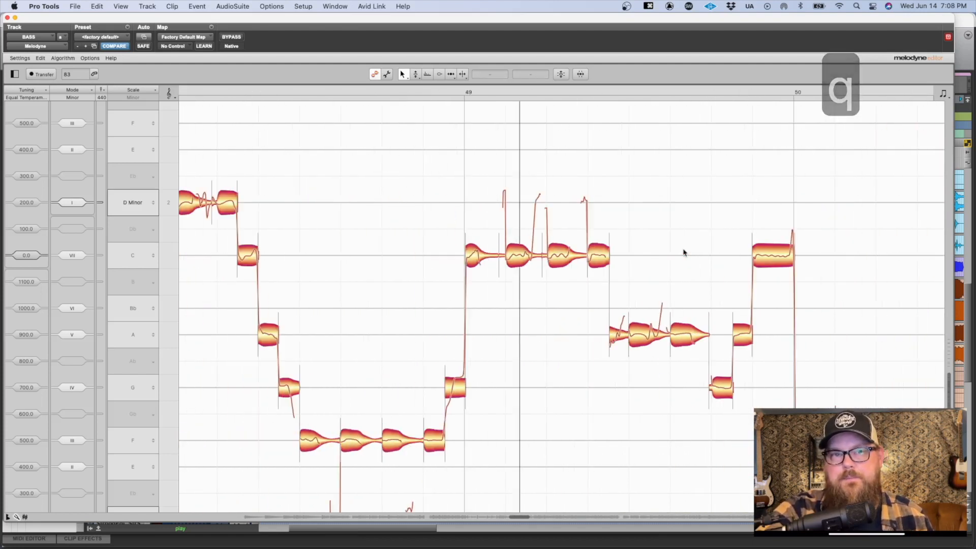
Step: Reset the pitch changes on the E slide note in the middle of bar 50 and the slide note leading into bar 51
scroll(581, 240, "down", 4)
scroll(593, 241, "up", 1)
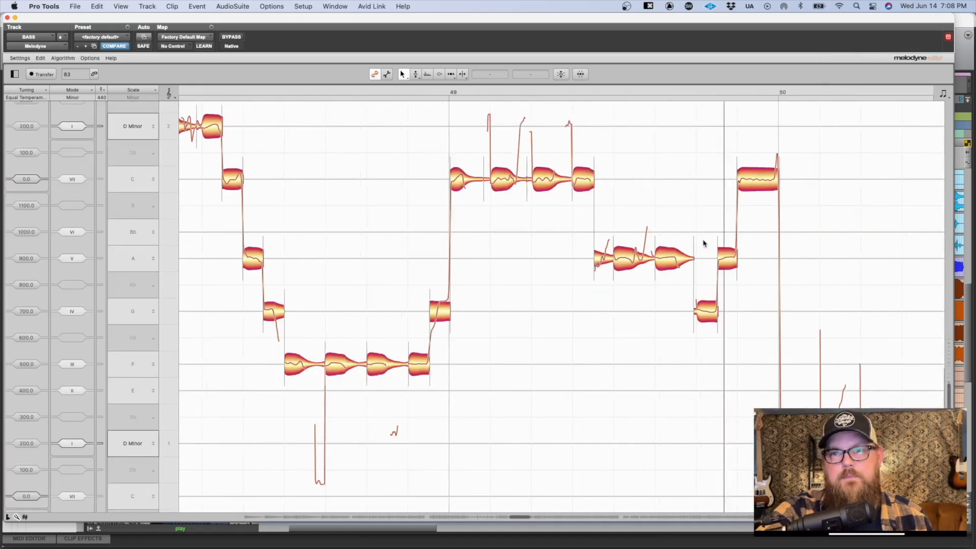
left_click_drag(702, 354, 748, 405)
key("q")
left_click_drag(644, 299, 575, 328)
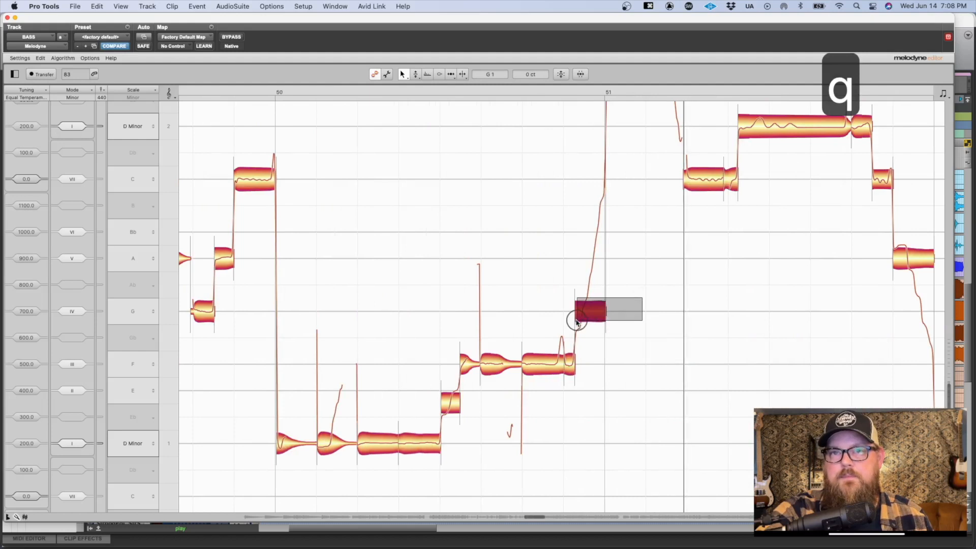
key("q")
scroll(581, 320, "up", 5)
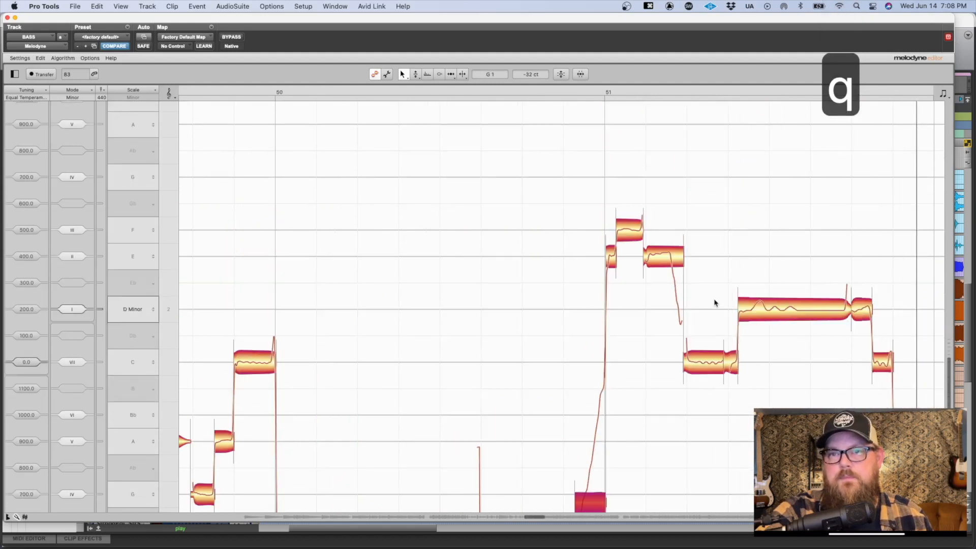
Step: Move the start of the C note in bar 51 slightly later and play back the result
key("space")
left_click(657, 367)
key("space")
left_click(697, 291)
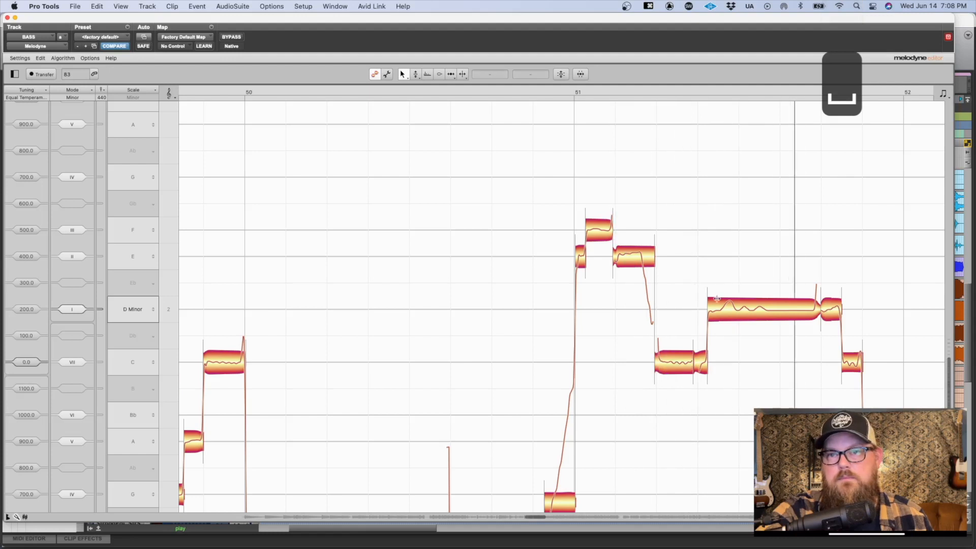
Step: Reset the pitch changes on the slide note leading into bar 52 and stop playback
left_click_drag(740, 404, 753, 444)
key("q")
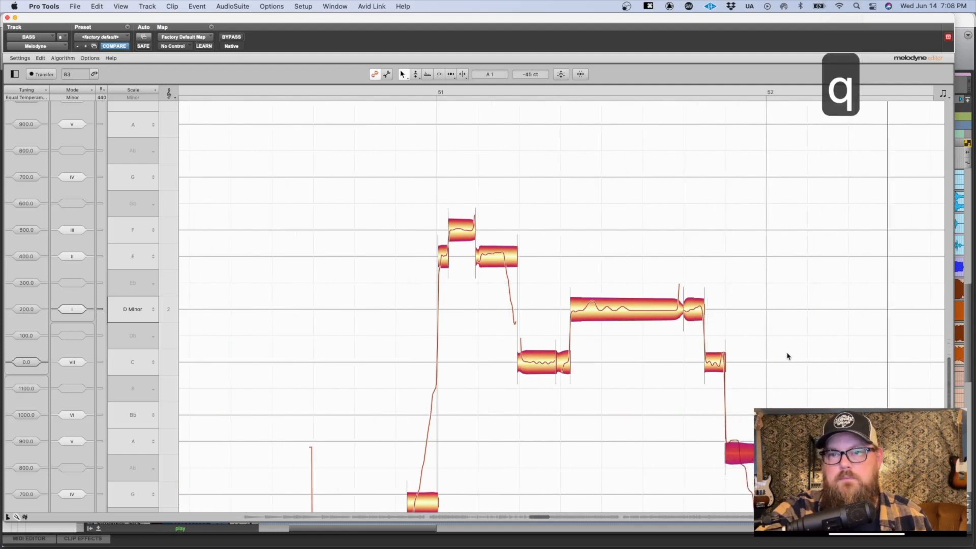
scroll(786, 354, "down", 7)
scroll(754, 242, "up", 2)
left_click_drag(753, 240, 706, 201)
key("space")
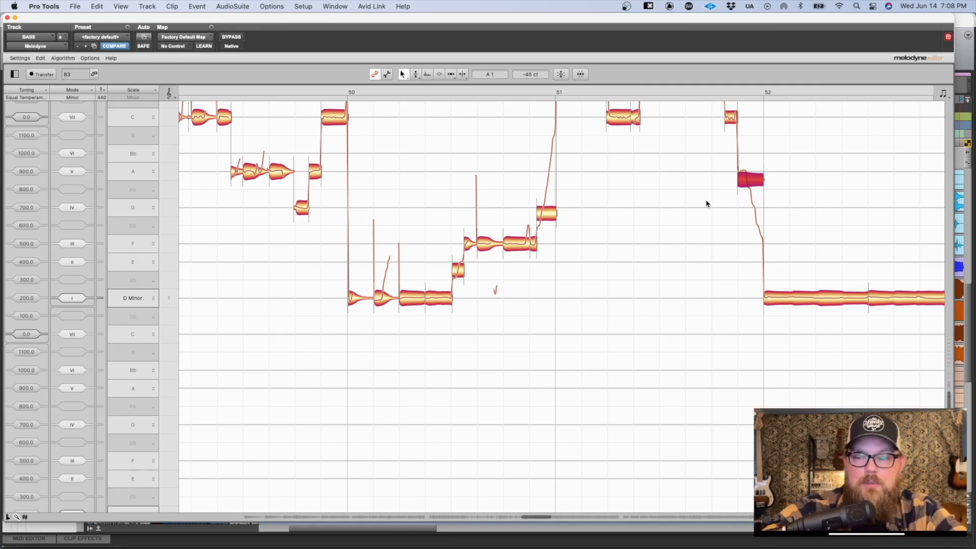
Step: Close the Melodyne editor and return to the Pro Tools Edit window
scroll(850, 265, "right", 6)
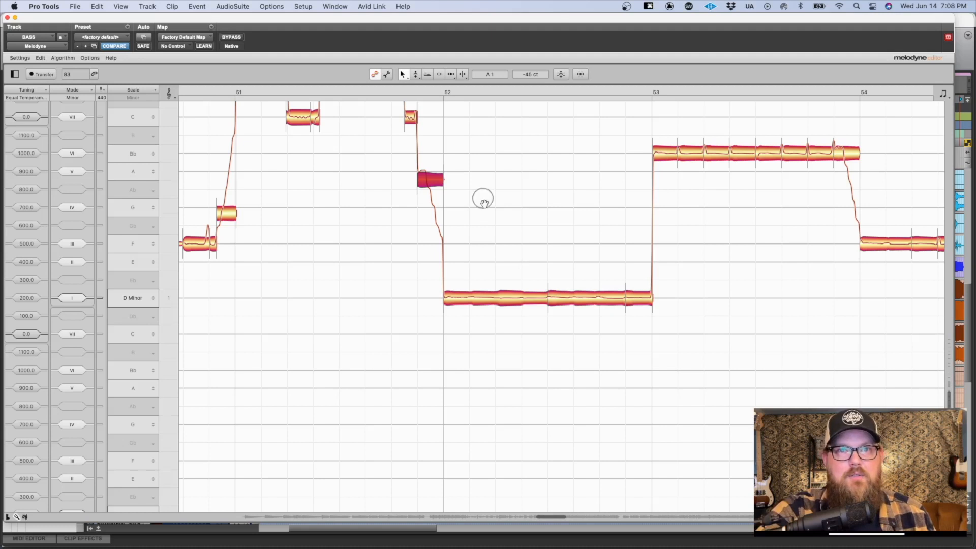
left_click_drag(482, 199, 501, 247)
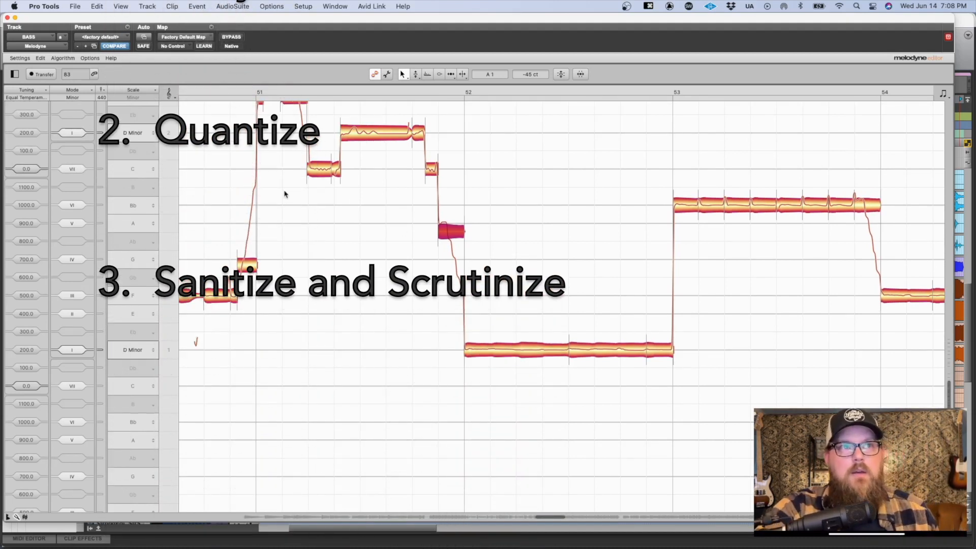
key("ctrl+alt+super+w")
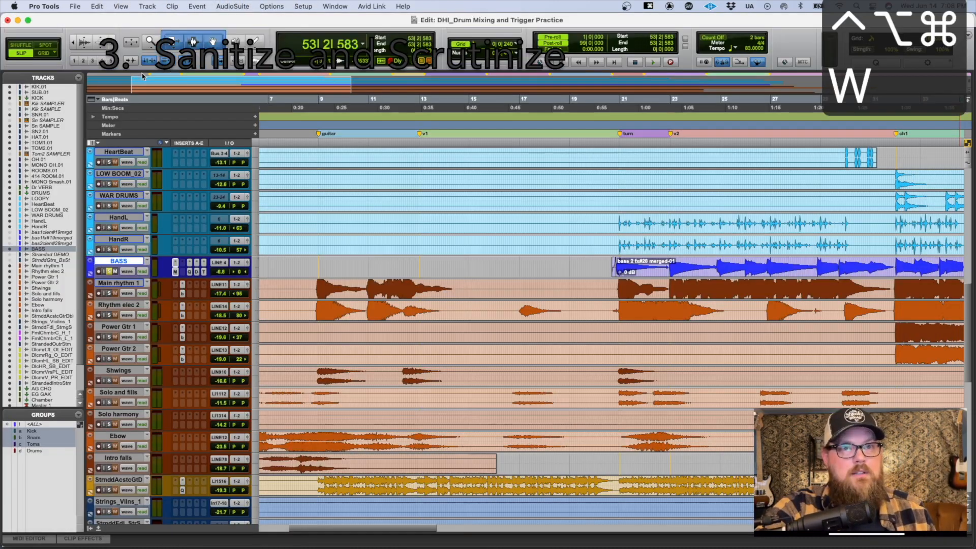
Step: Place the edit cursor on the BASS track at the beginning of its audio clip
left_click(594, 261)
key("r")
key("r")
key("Tab")
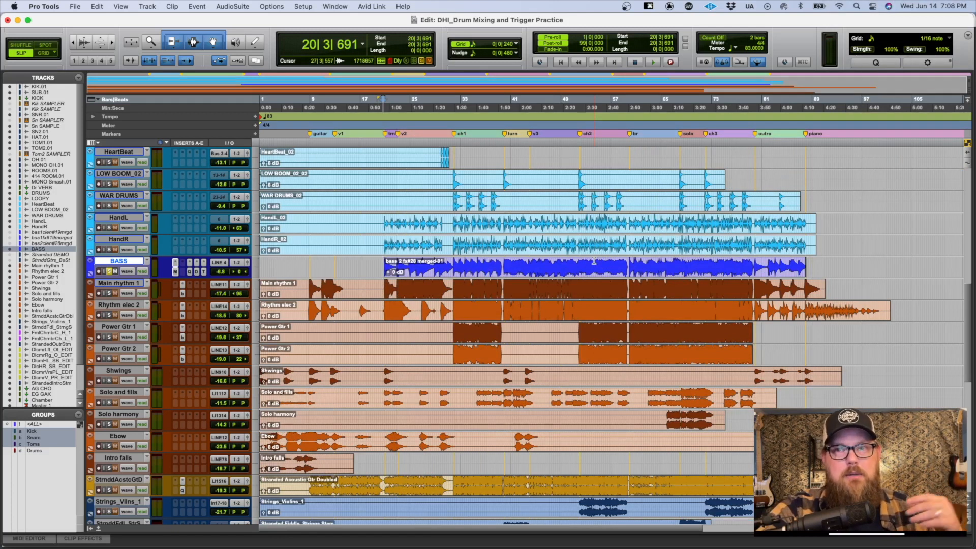
right_click(176, 273)
left_click(193, 289)
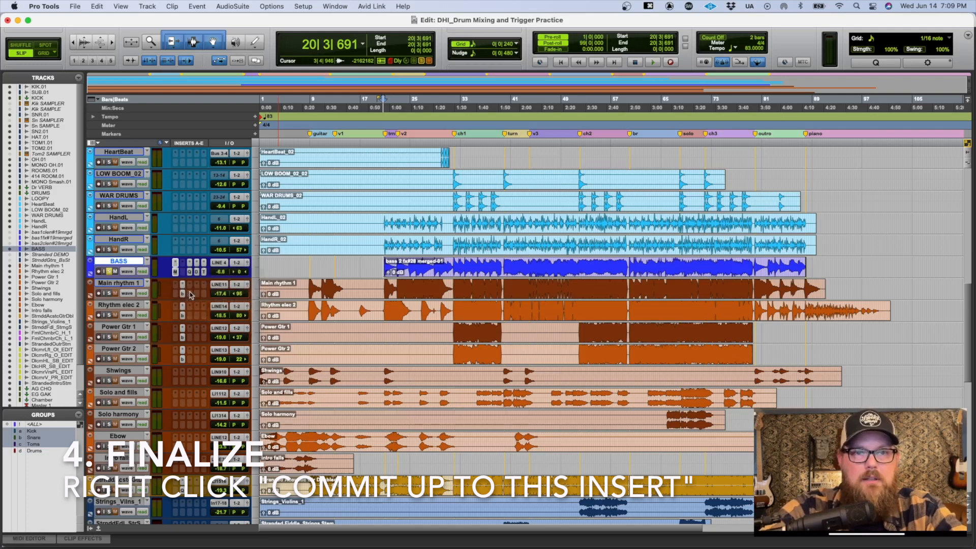
left_click(455, 163)
left_click(460, 162)
left_click(478, 294)
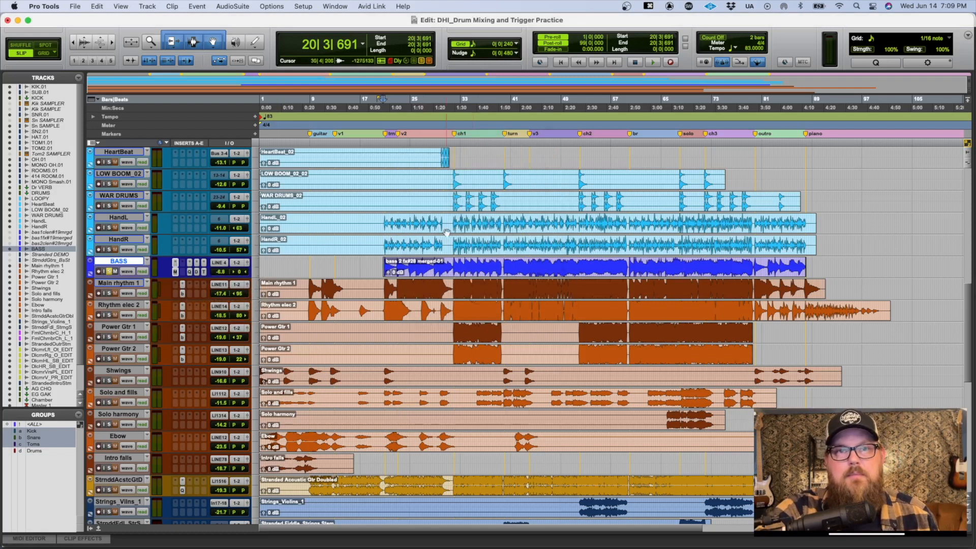
Step: Select all audio on the BASS track and commit the selection up to the Melodyne insert, with clips consolidated, offline, and source tracks left alone
key("super+a")
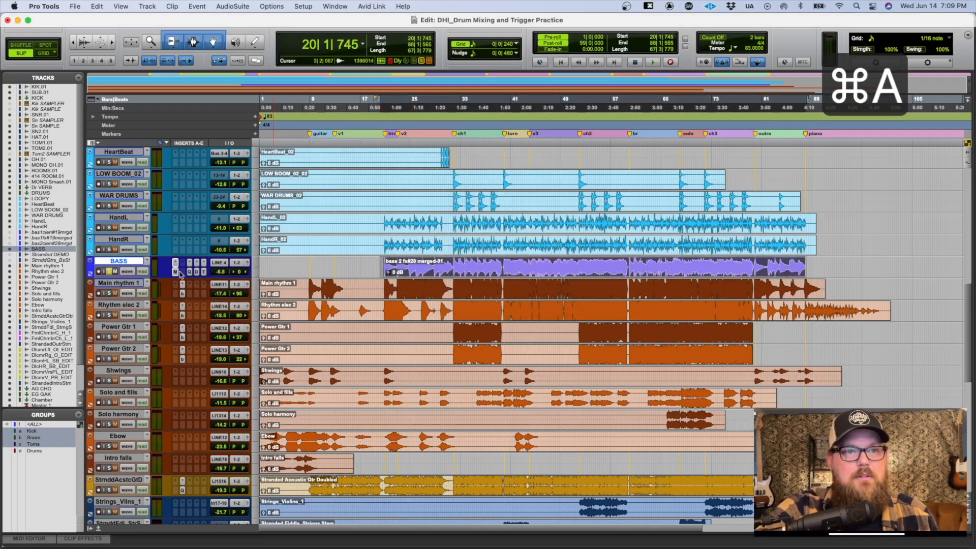
right_click(175, 274)
left_click(193, 289)
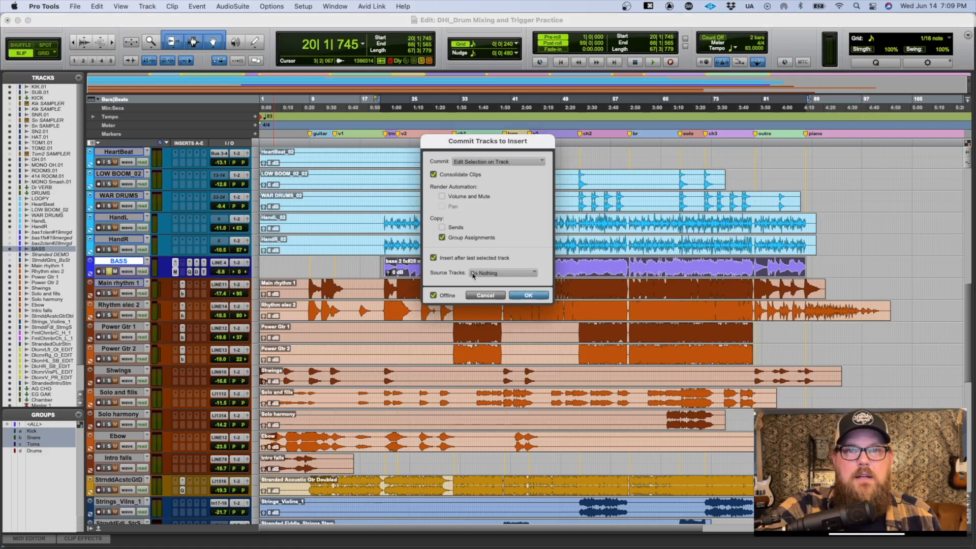
left_click(529, 295)
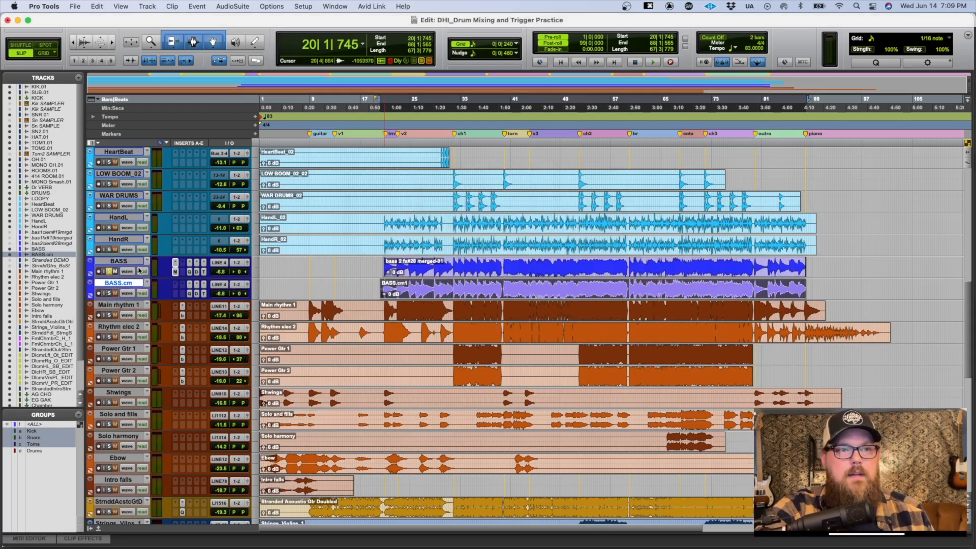
Step: Create a new playlist named BASS.MD on the original BASS track
left_click(133, 263)
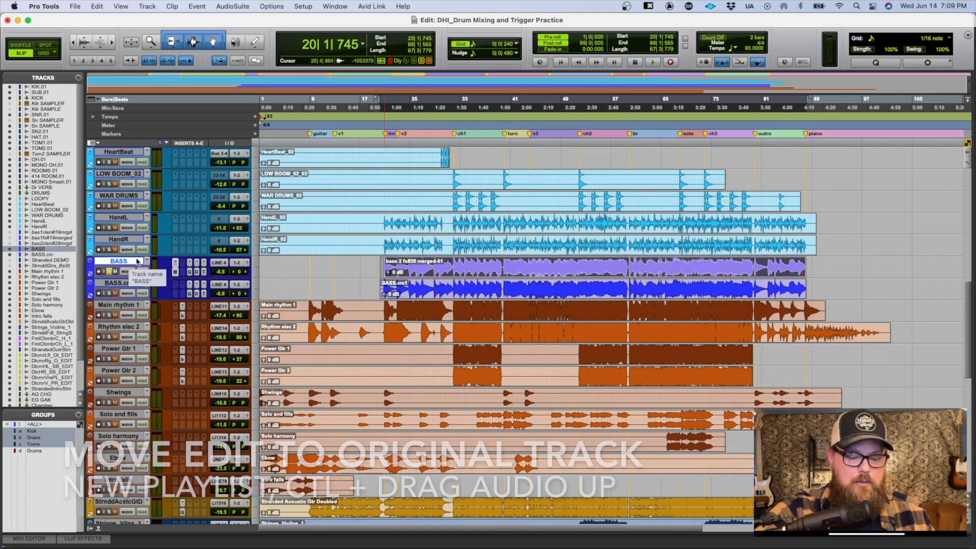
key("ctrl+backslash")
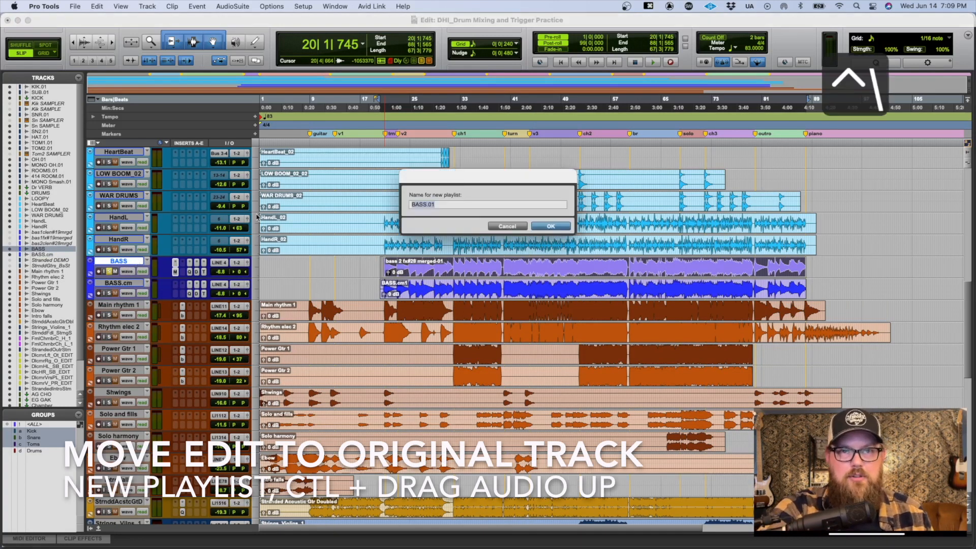
key("BackSpace")
key("BackSpace")
type("MD")
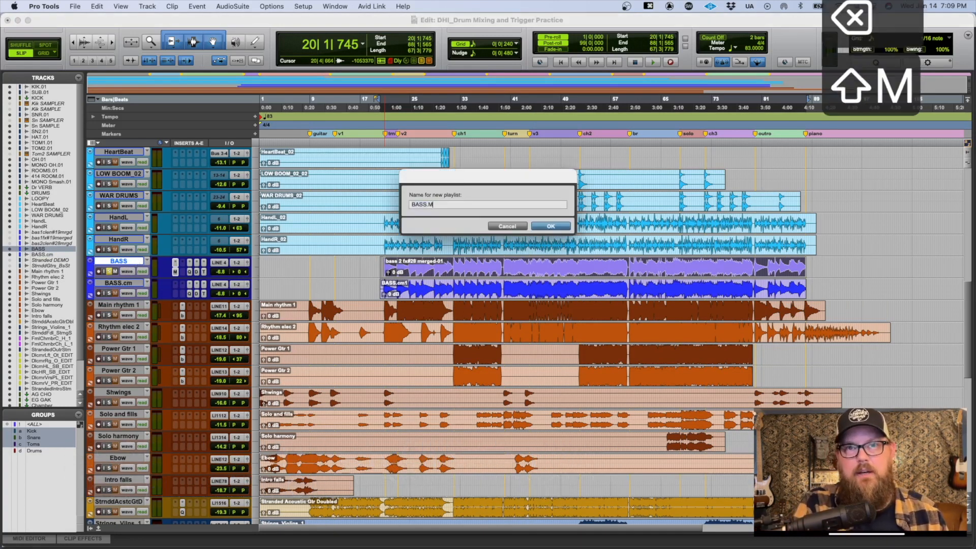
key("Return")
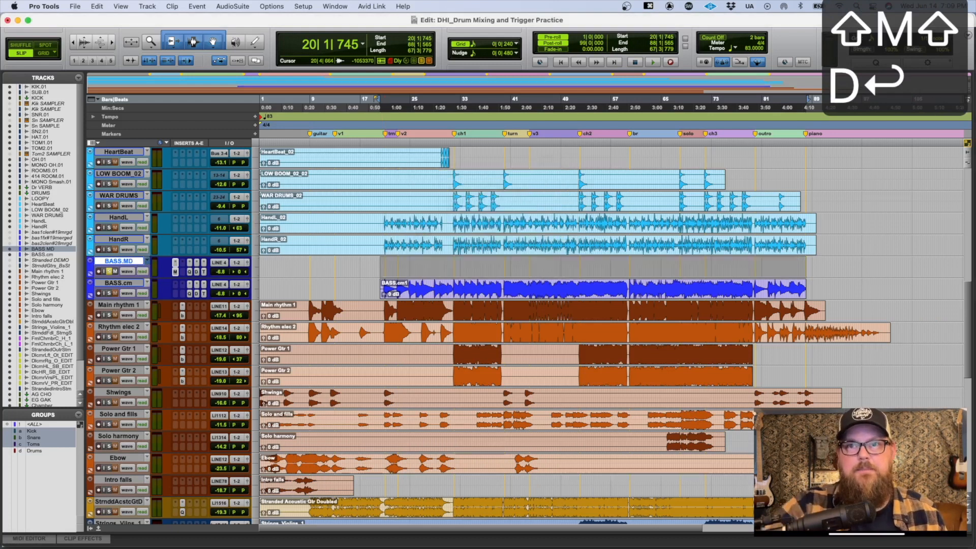
Step: Move the committed bass clip from the BASS.cm track onto the BASS.MD playlist, keeping its timeline position
left_click(498, 290)
left_click_drag(499, 294, 426, 274)
key("super+z")
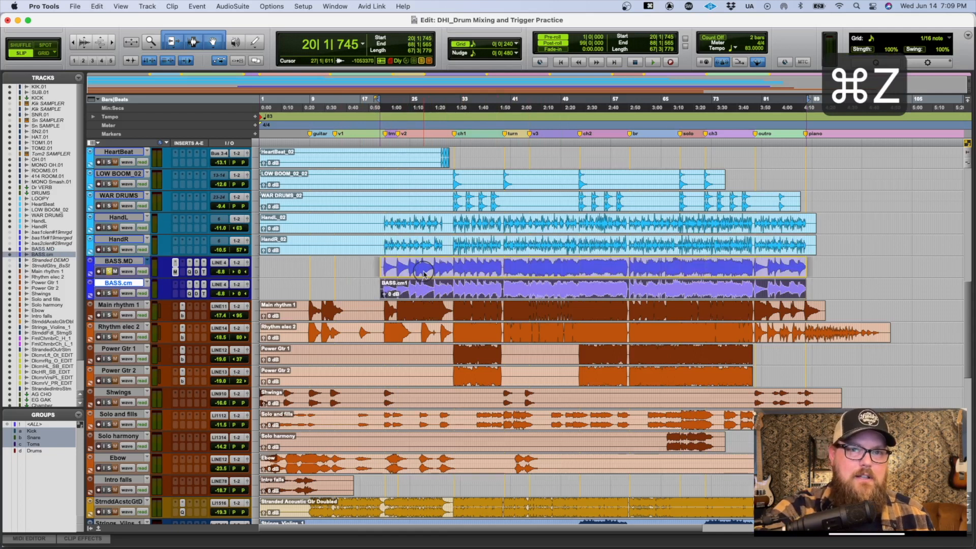
mouse_move(425, 273)
left_mouse_down()
mouse_move(387, 265)
mouse_move(426, 274)
mouse_move(422, 266)
left_mouse_up()
key("super+z")
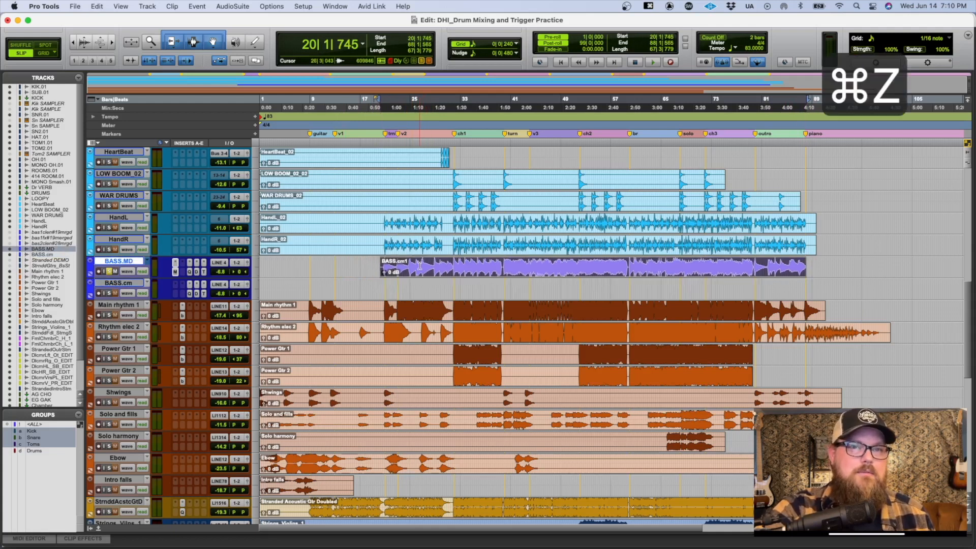
Step: Delete the emptied BASS.cm track
left_click(357, 283)
right_click(119, 282)
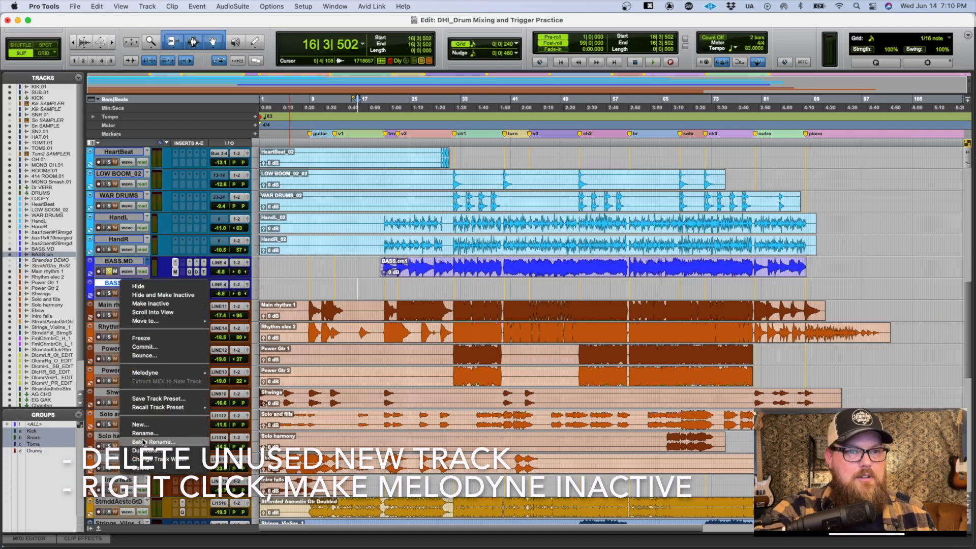
left_click(142, 468)
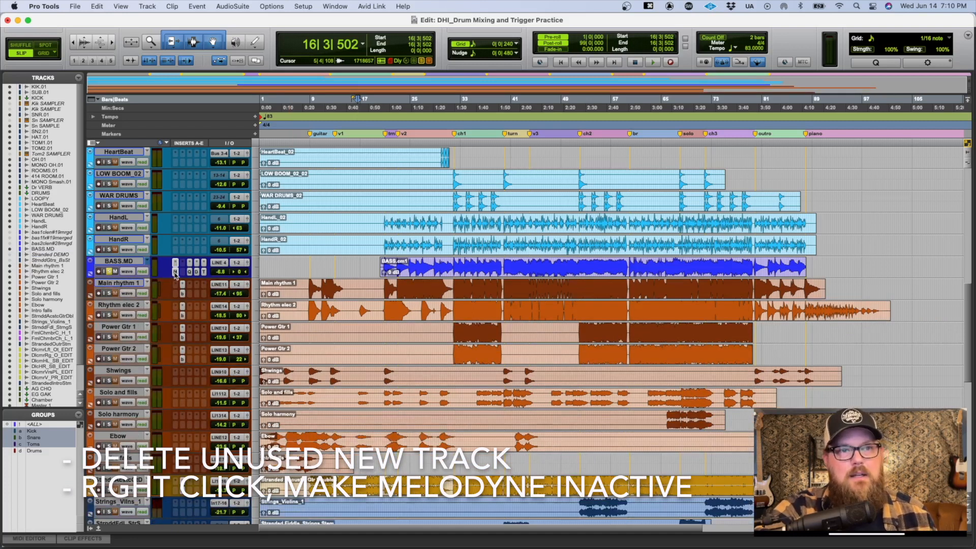
Step: Make the Melodyne insert on the BASS.MD track inactive and set the track height to medium
right_click(176, 273)
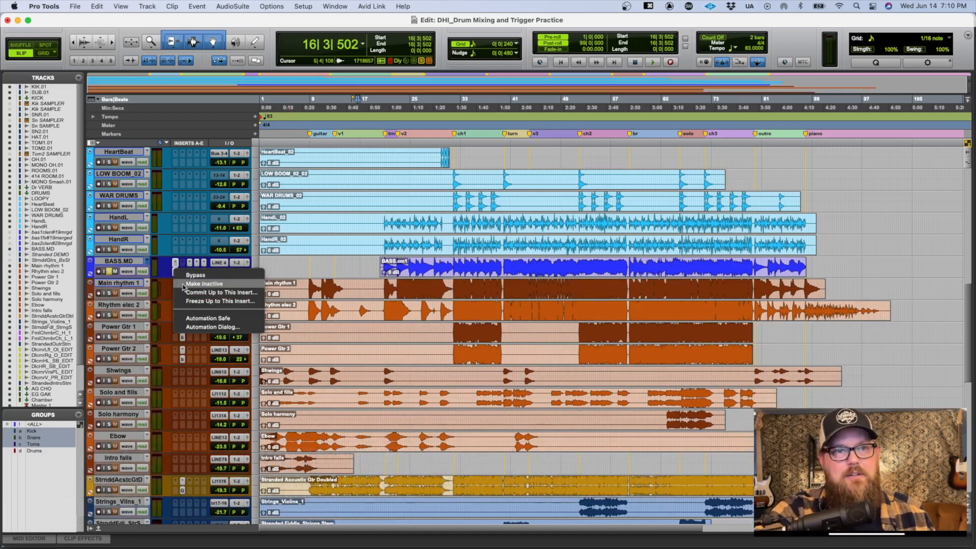
left_click(184, 284)
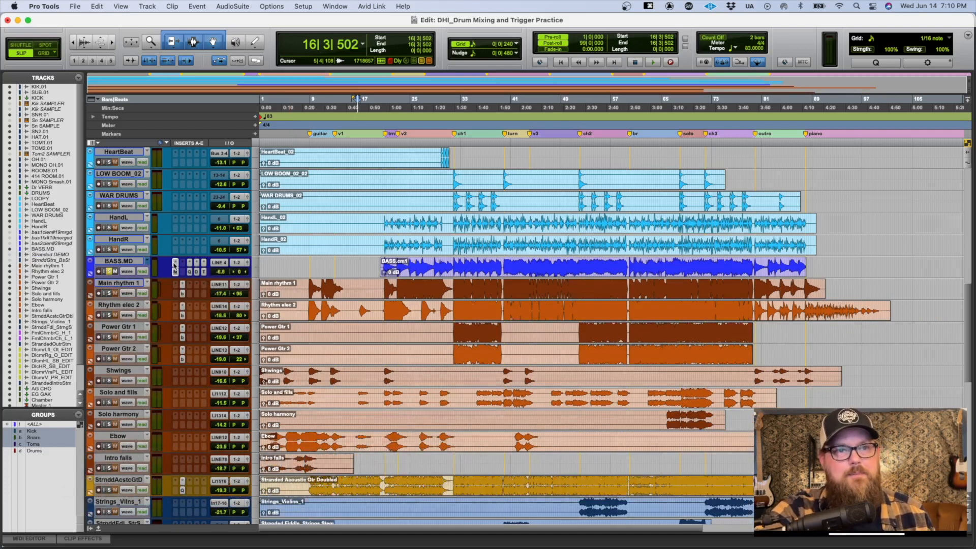
left_click(257, 266)
left_click(269, 258)
left_click(254, 265)
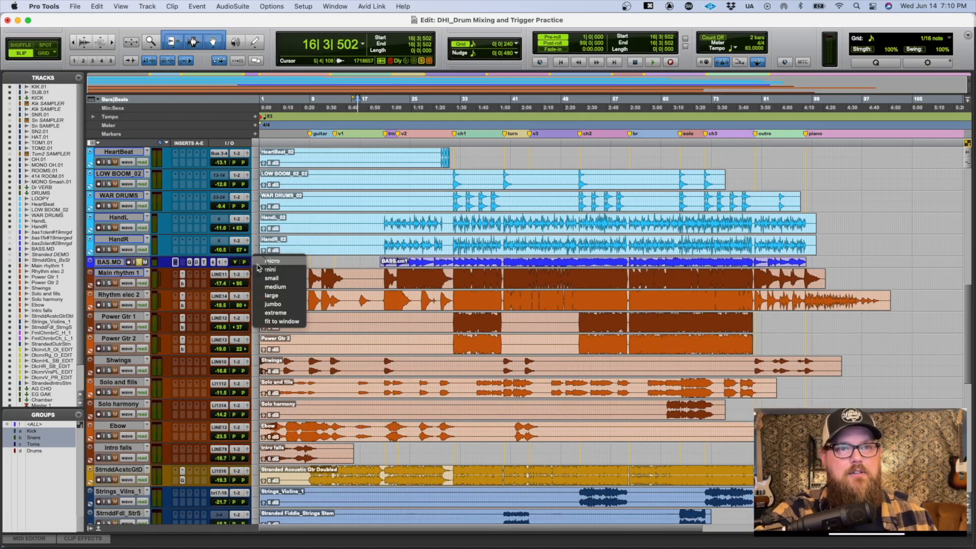
left_click(272, 287)
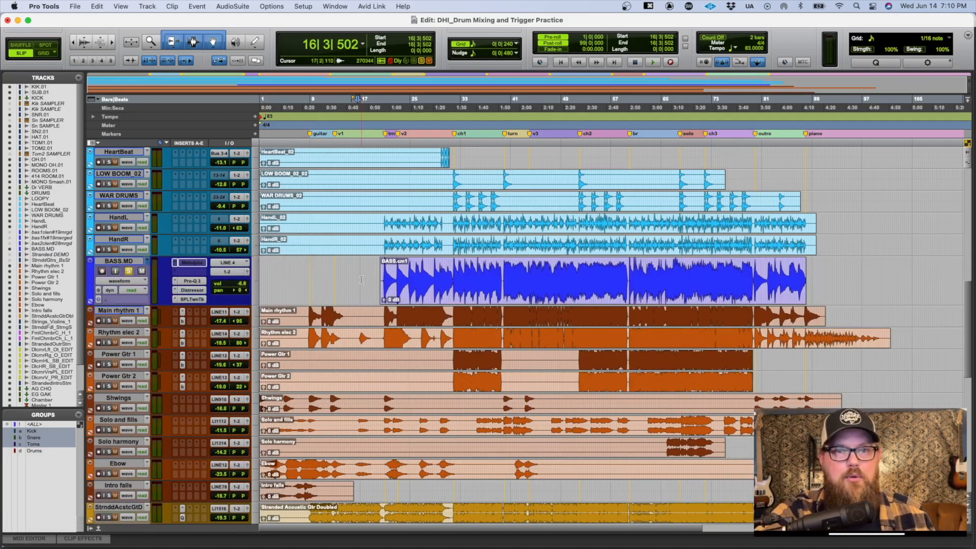
Step: Place the edit cursor just before the first bass note near bar 21 and start playback
left_click(397, 261)
key("t")
key("t")
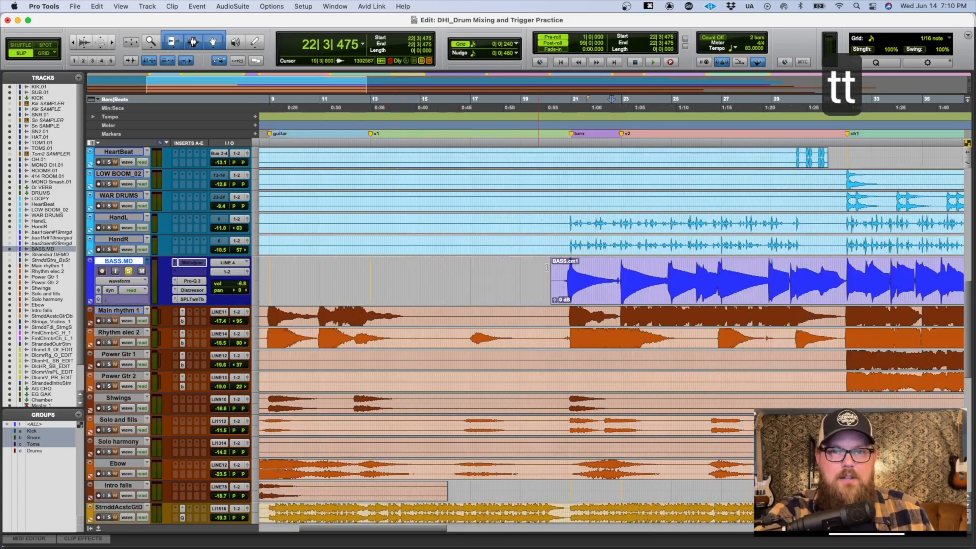
left_click(565, 266)
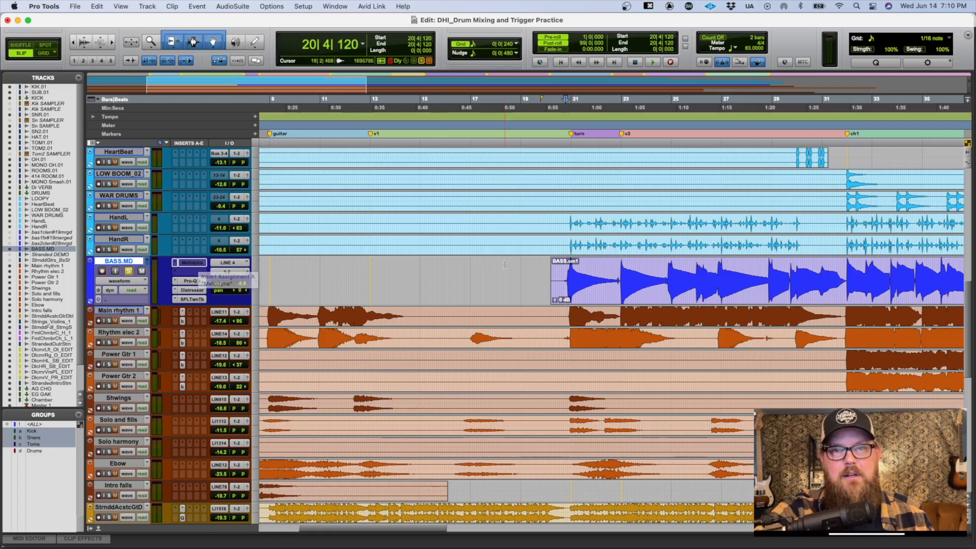
left_click(663, 290)
left_click(564, 266)
key("space")
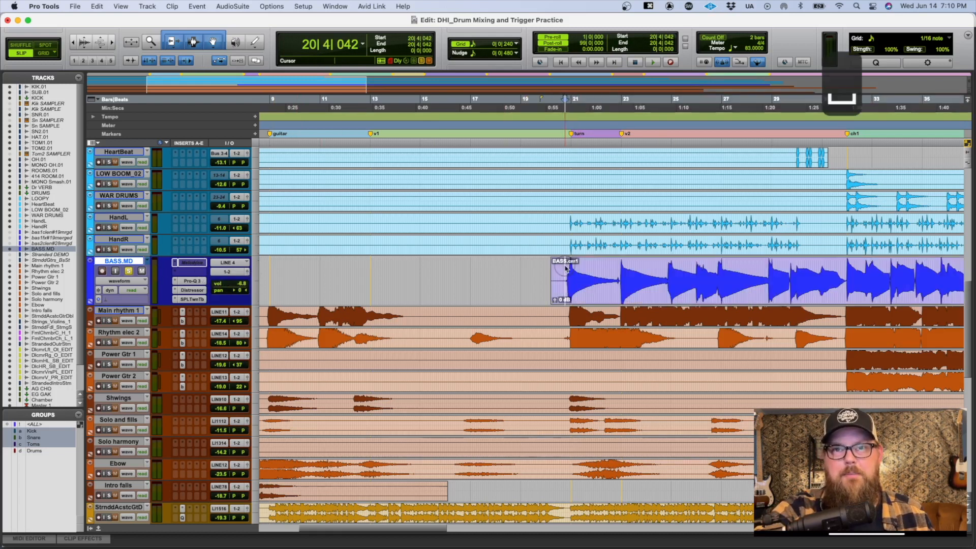
Step: Compare playlists during playback by switching the bass track to BASS and back to BASS.MD, and stop playback
key("r")
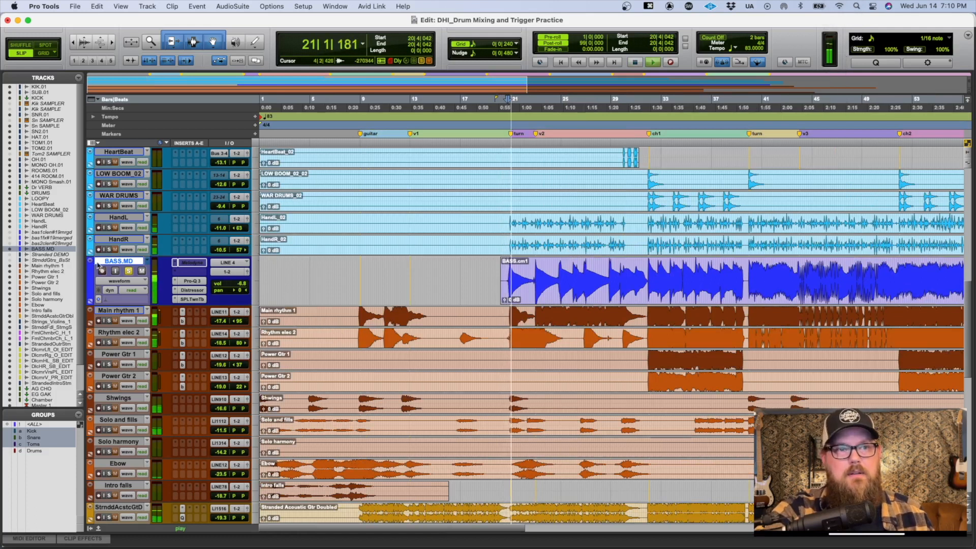
left_click(147, 261)
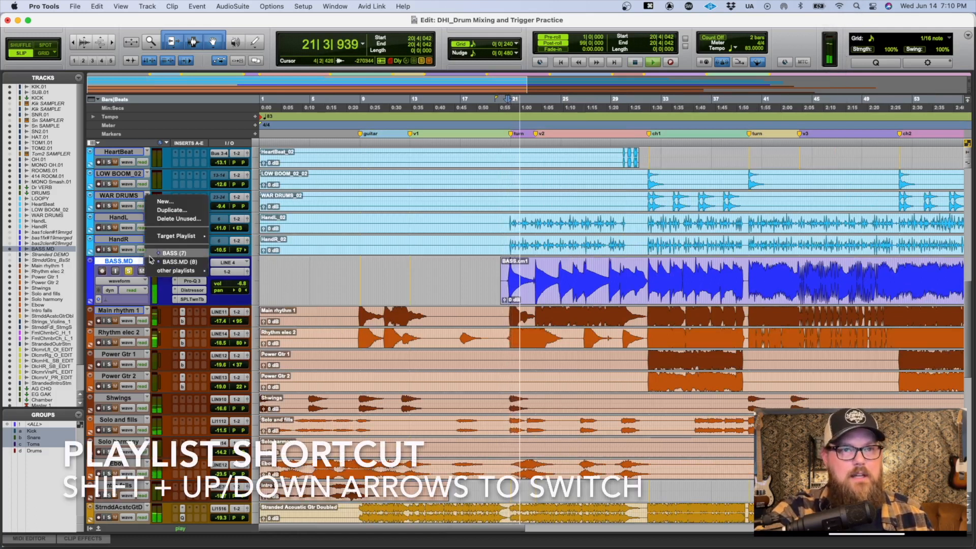
left_click(150, 254)
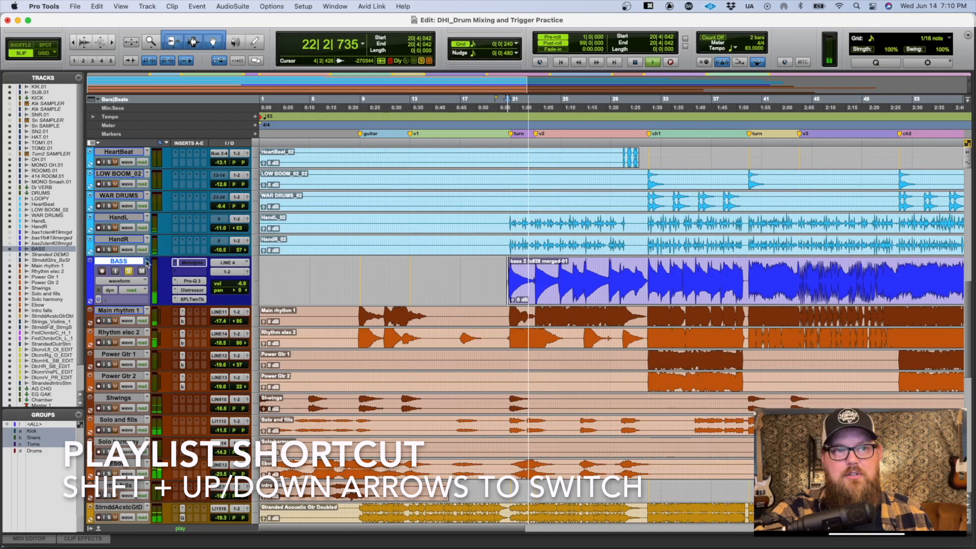
left_click(147, 261)
left_click(150, 261)
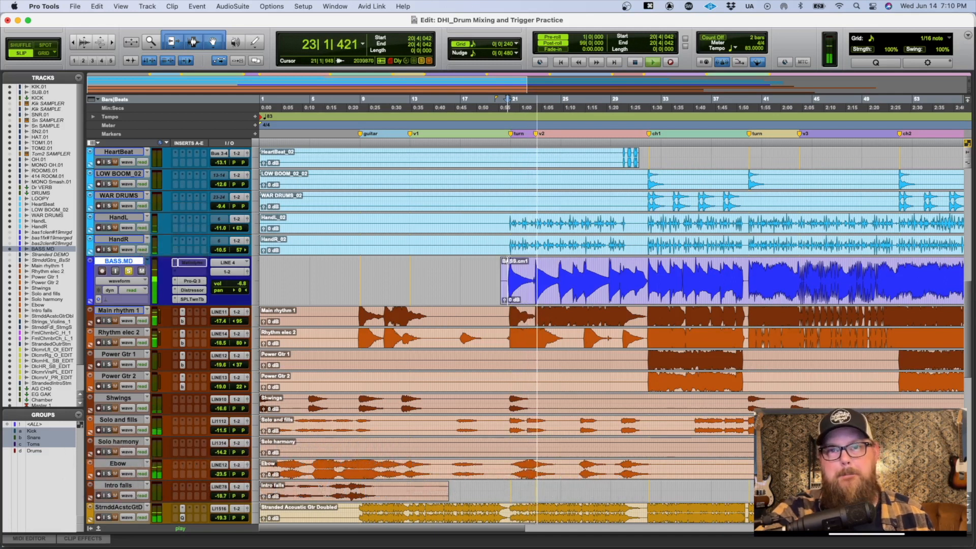
key("r")
key("r")
key("space")
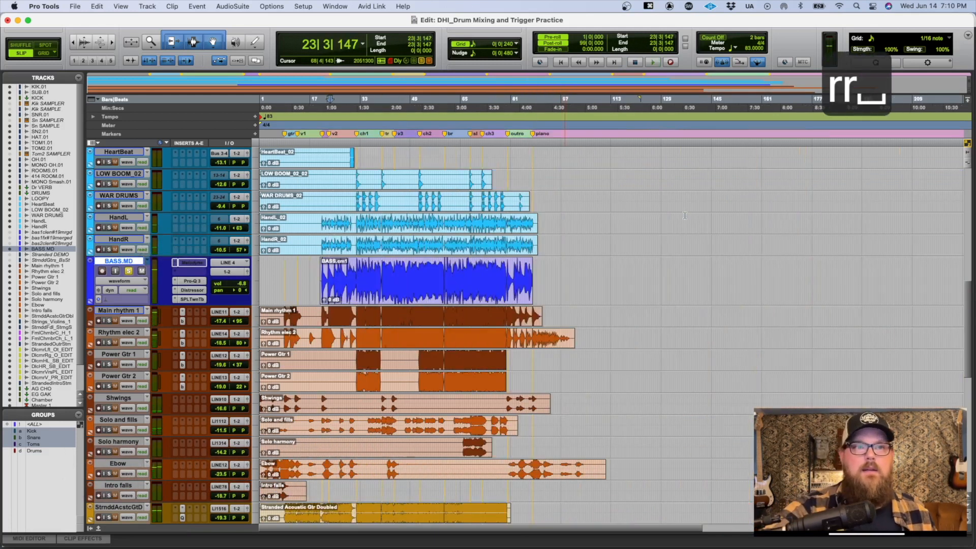